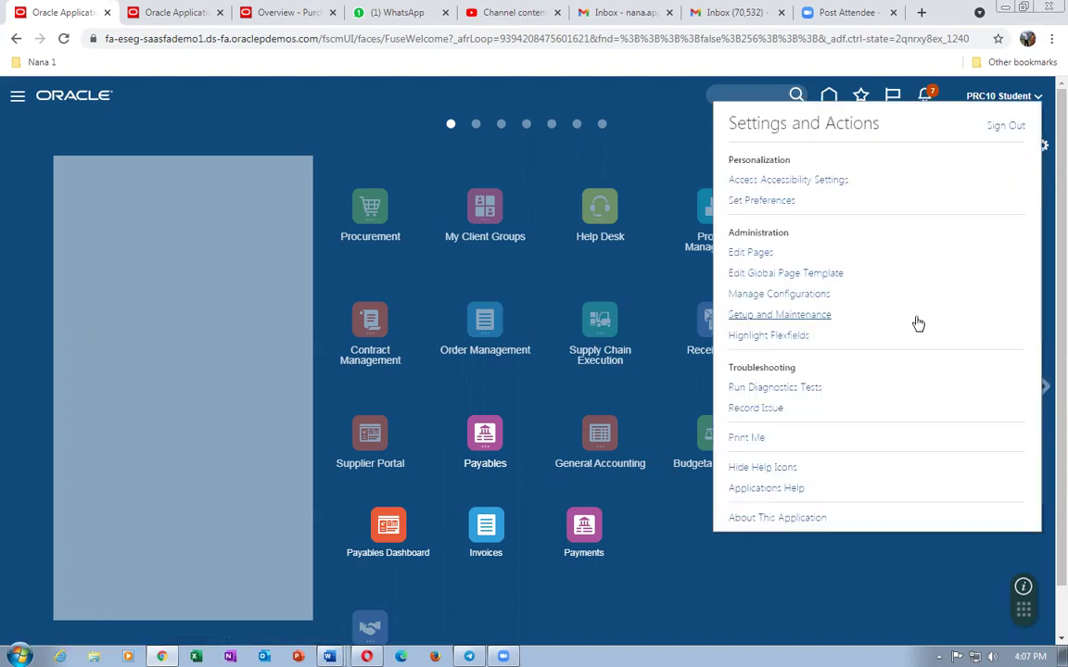
Open the setup object Search page in Setup and Maintenance
click(779, 316)
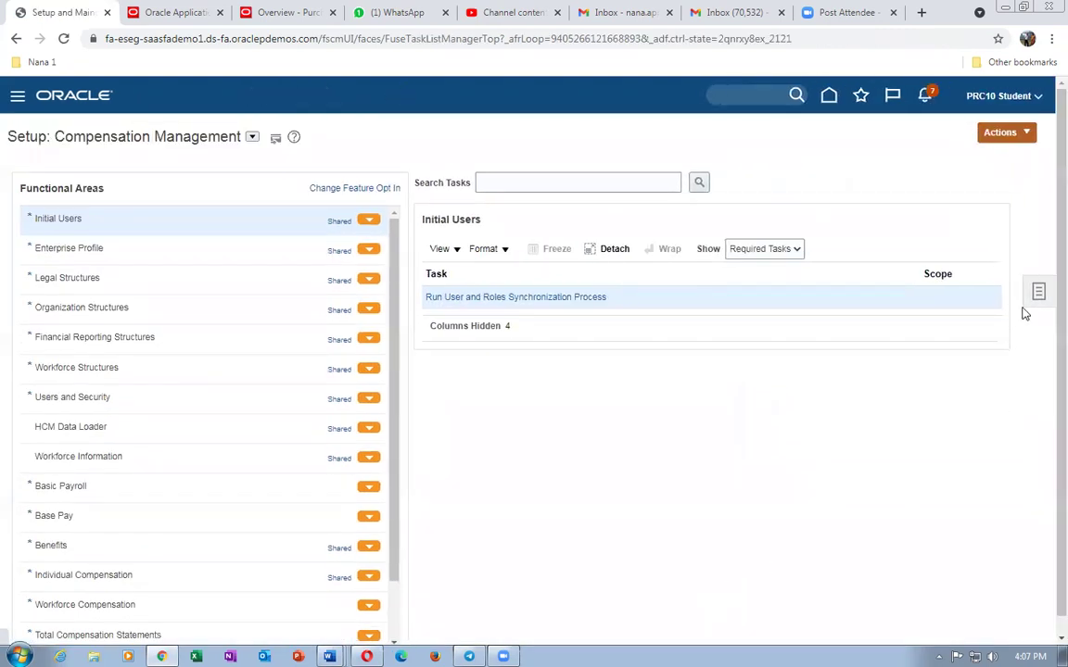
click(1037, 292)
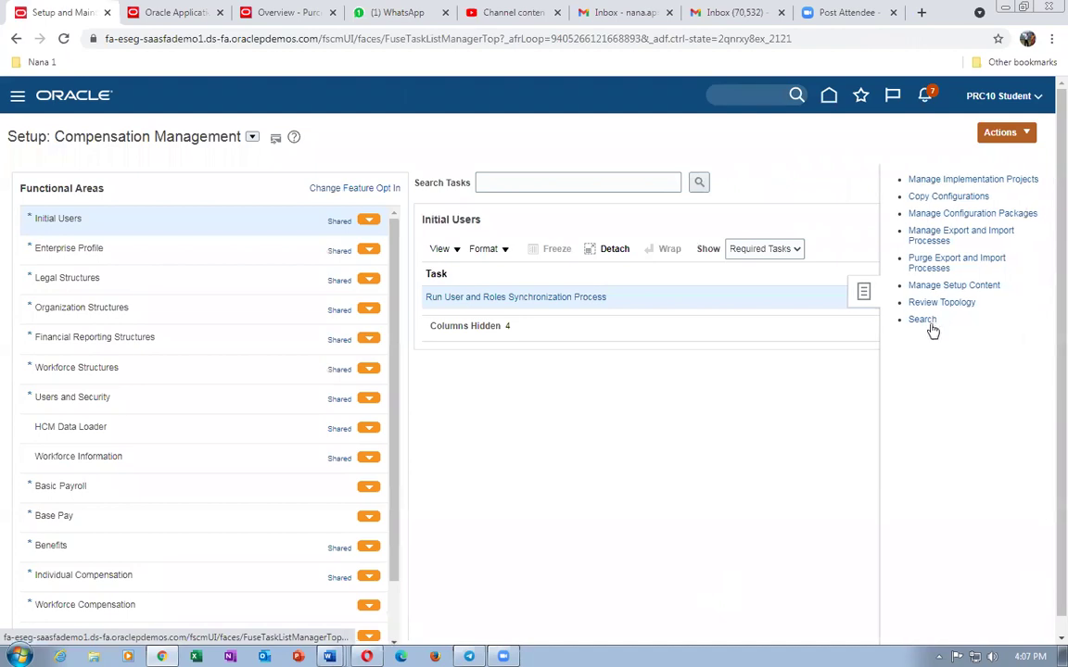
click(923, 321)
Search for "man%doc%style%" and open the Manage Document Styles task to create a new document style
click(307, 176)
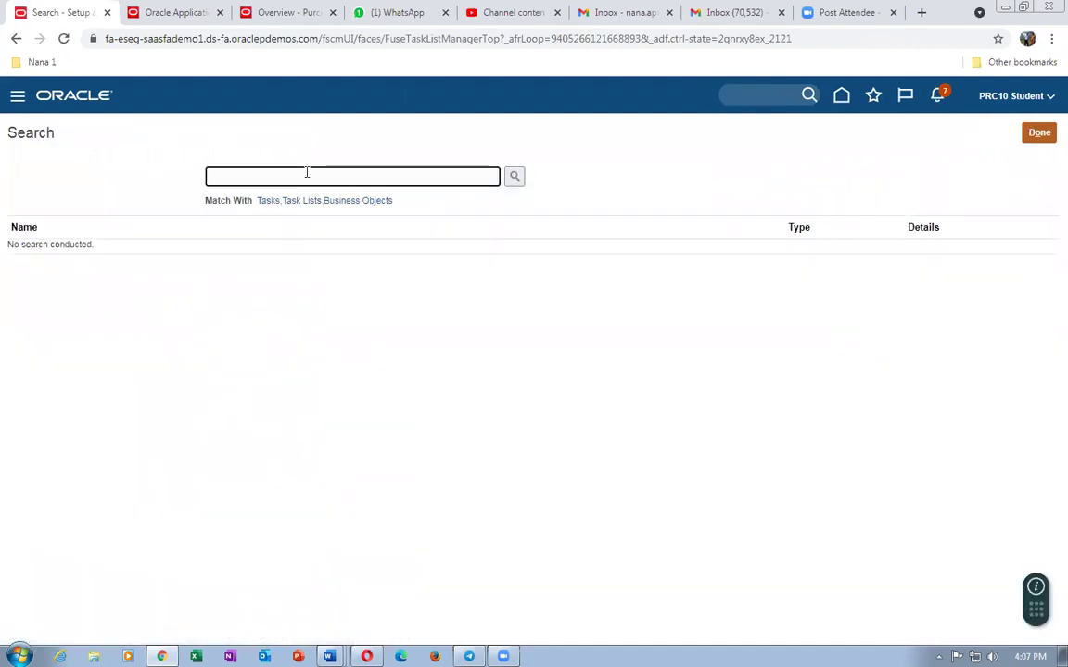
text(man%doc%)
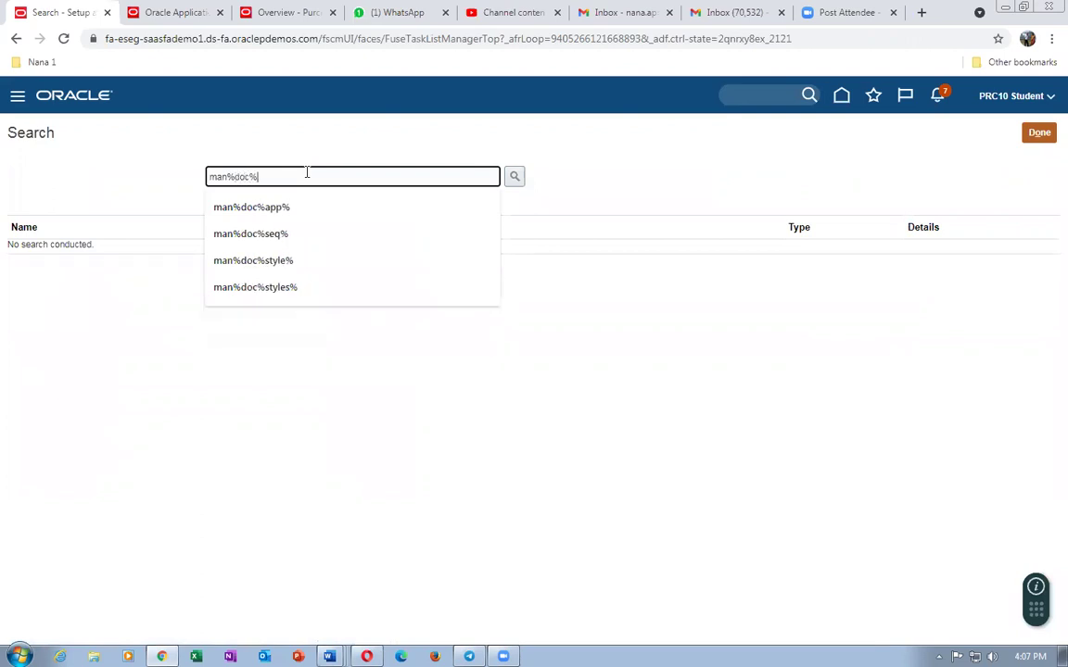
text(style%)
key(Return)
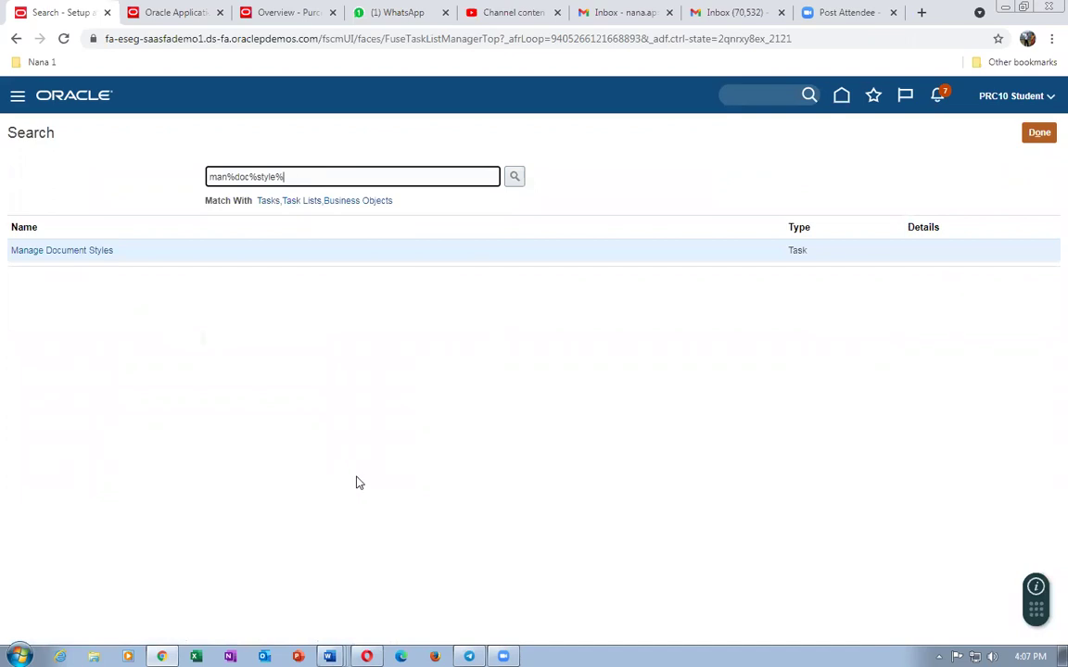
click(83, 251)
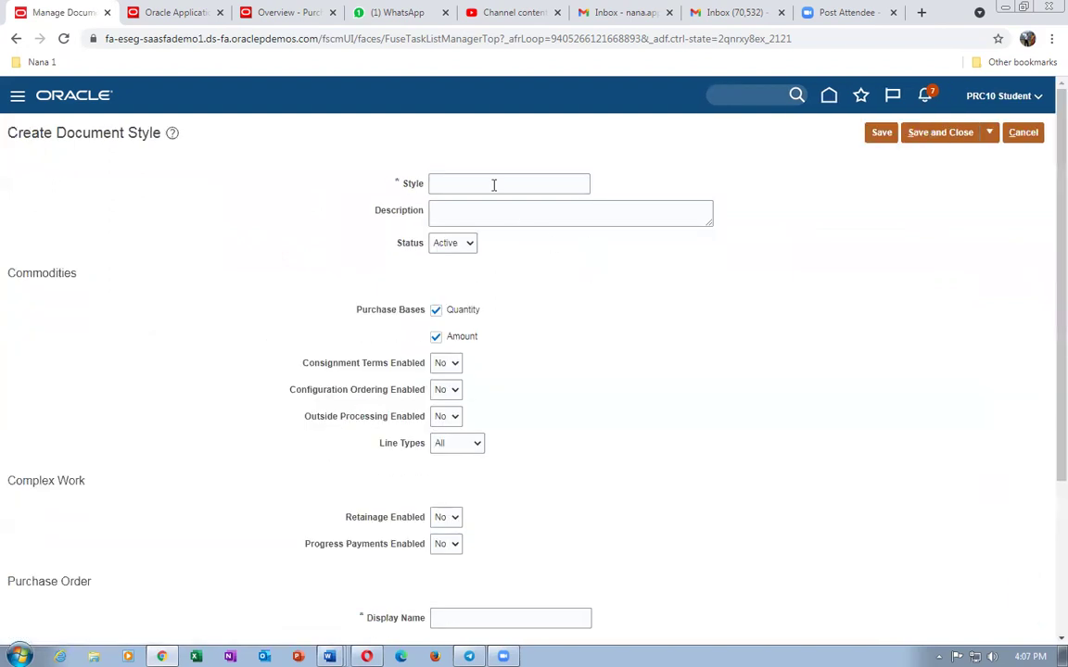
Enter the owner's first name plus "'s Complex PO" as both the name and the description of the new document style
click(492, 183)
text(Nana)
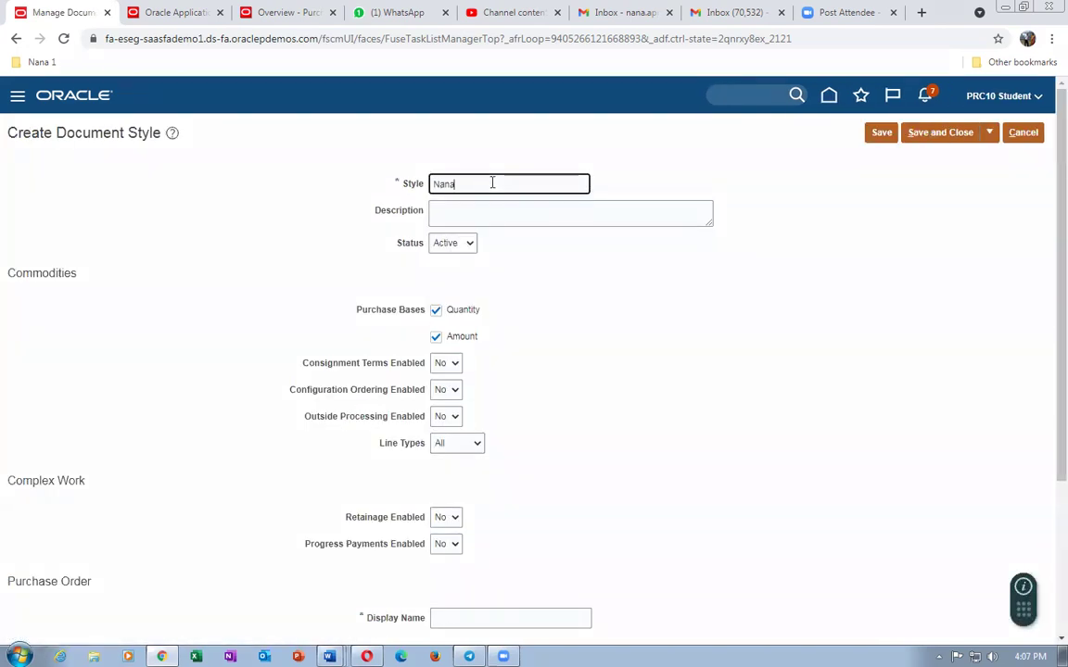
text('s Complex PO)
drag(516, 185, 422, 198)
key(ctrl+c)
click(495, 215)
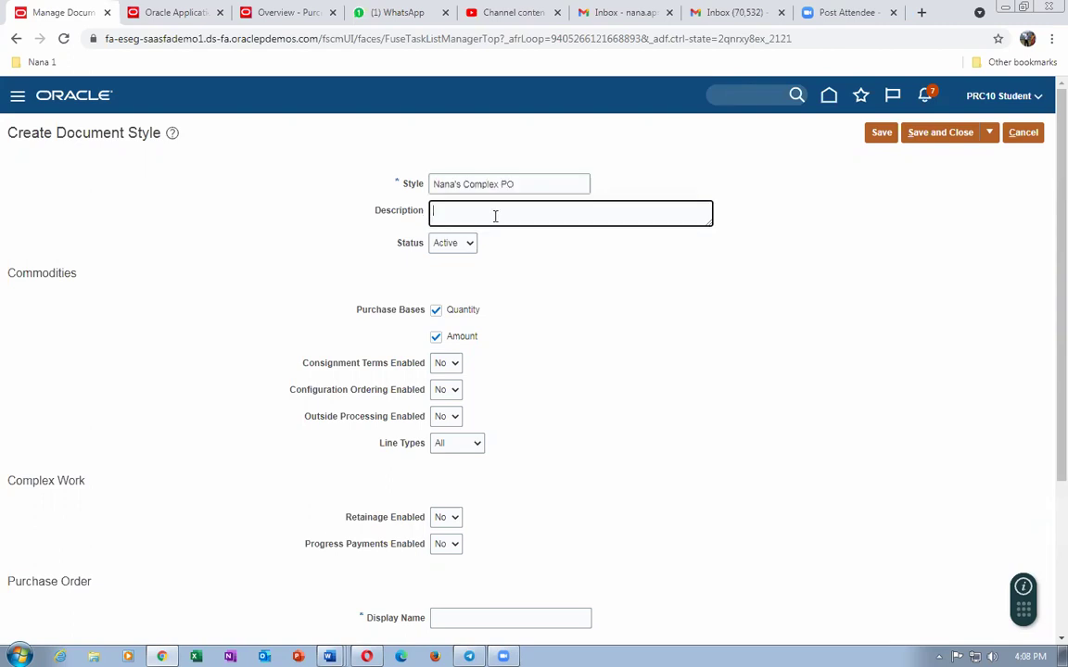
key(ctrl+v)
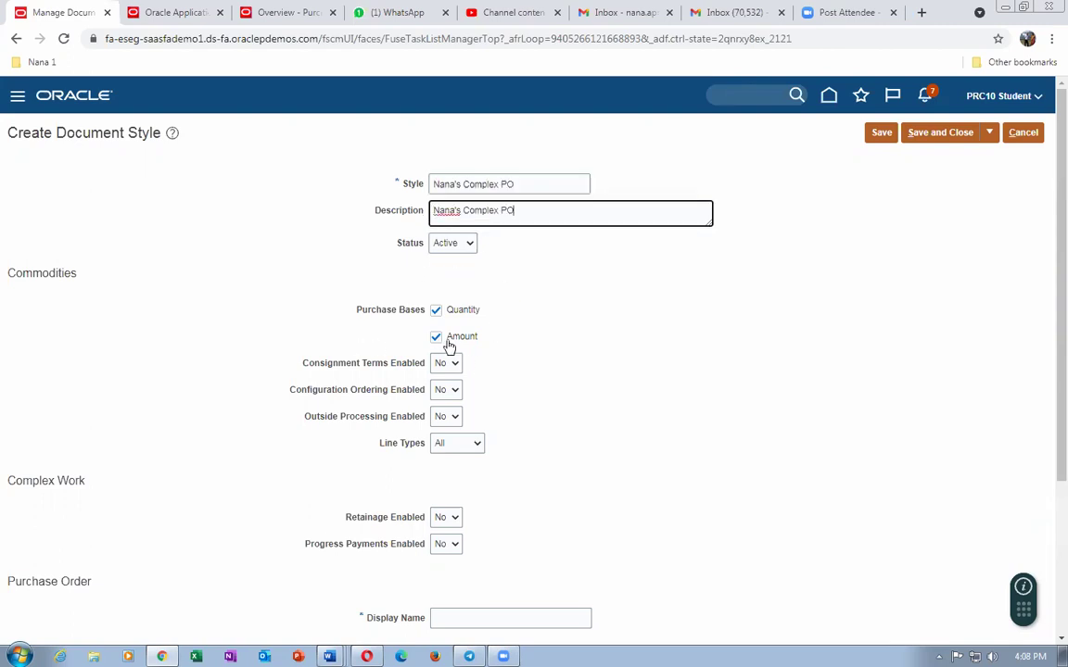
Exclude the Quantity purchase basis, keeping only Amount, and set Retainage Enabled to Yes under Complex Work
click(436, 313)
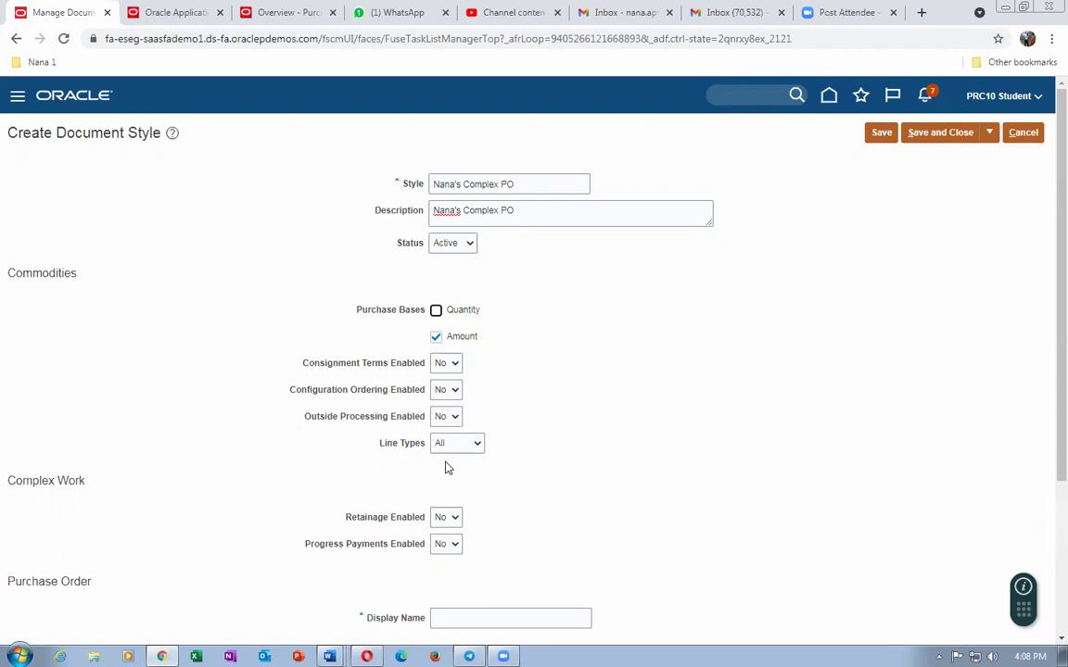
scroll(534, 472, down, 2)
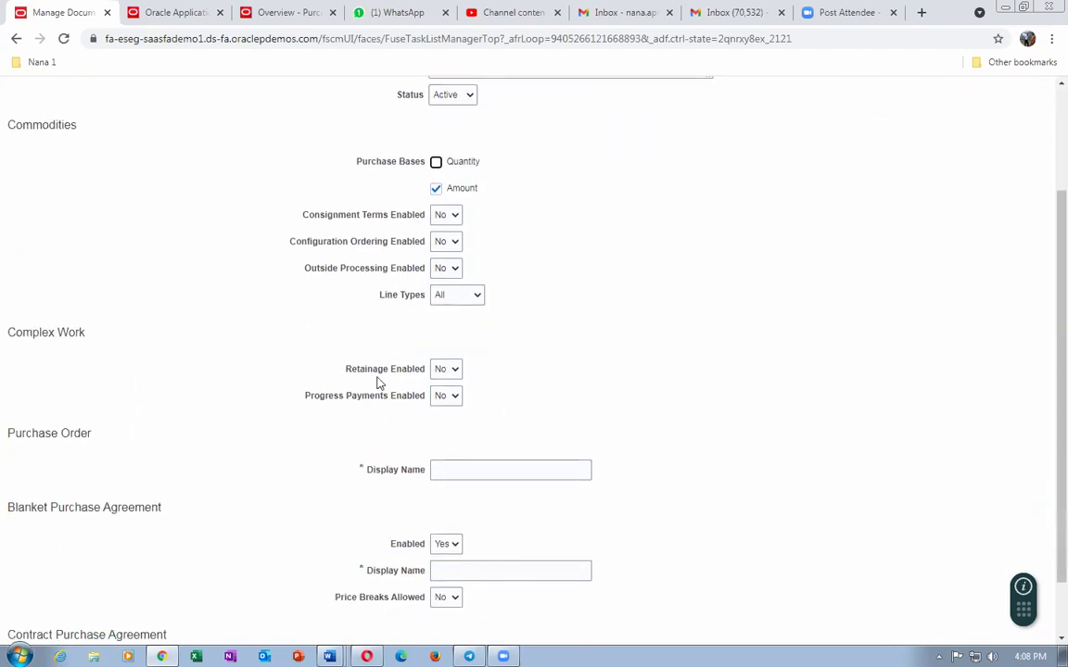
click(444, 369)
click(445, 396)
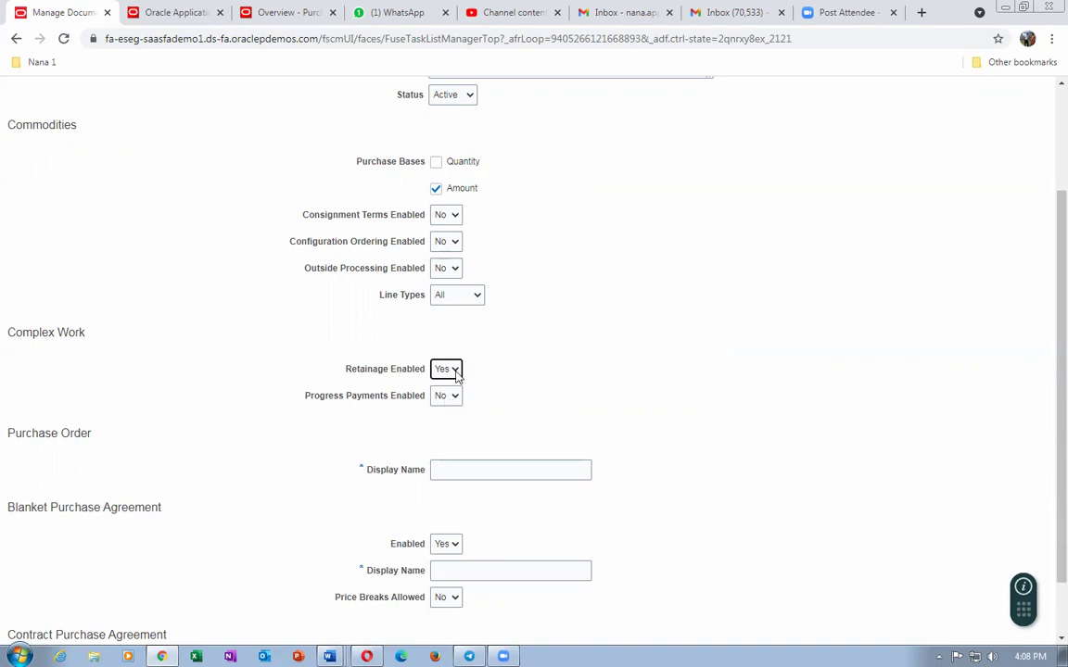
mouse_move(455, 372)
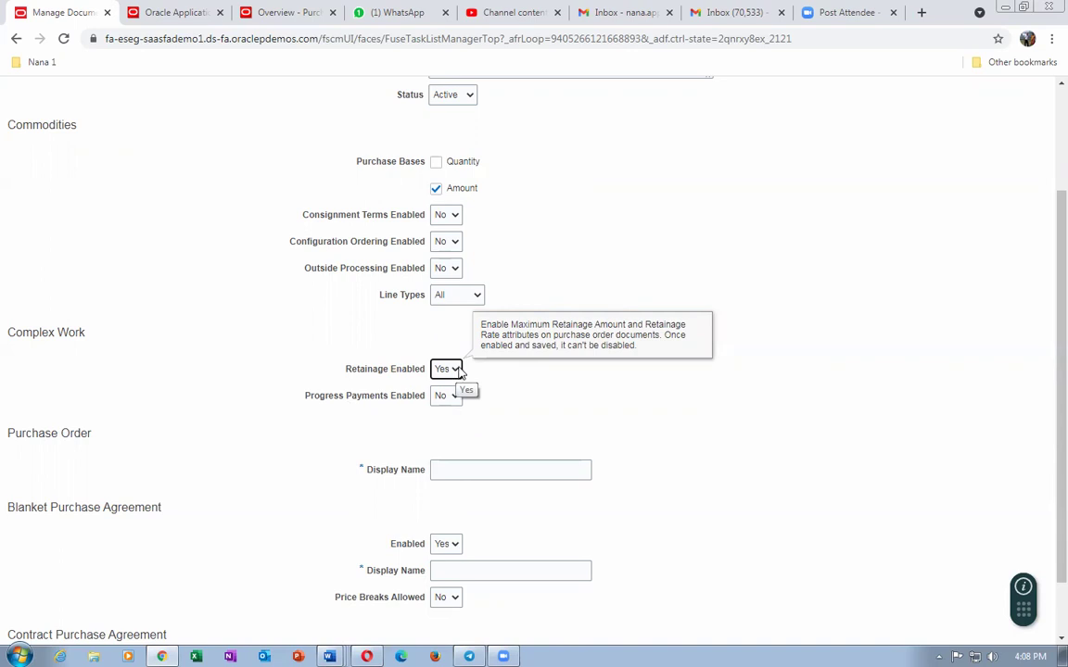
mouse_move(451, 398)
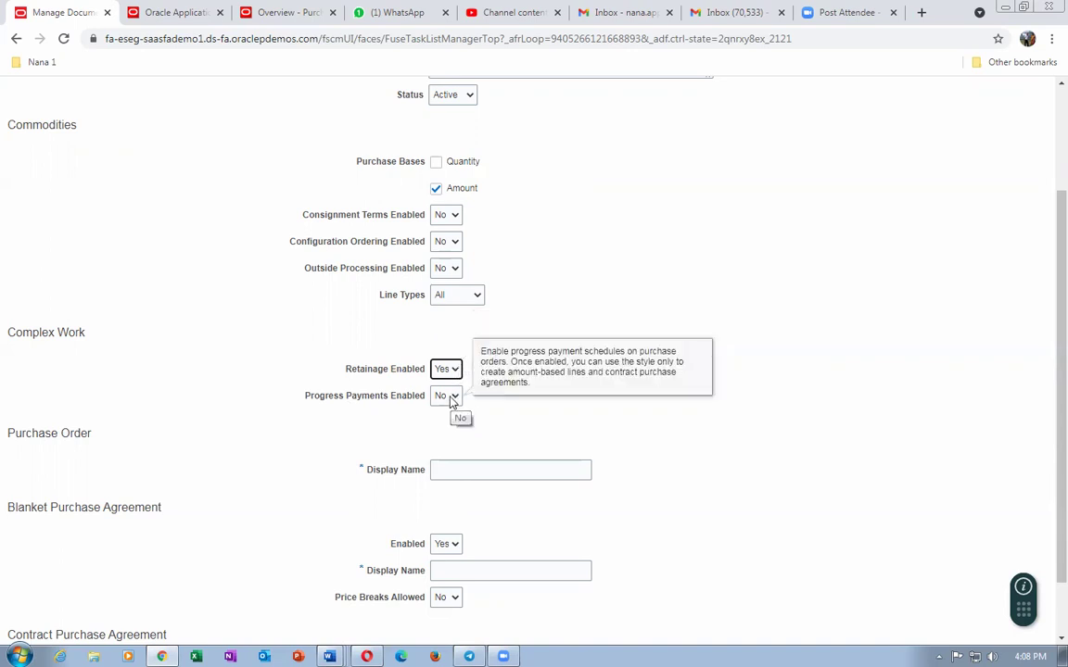
click(514, 422)
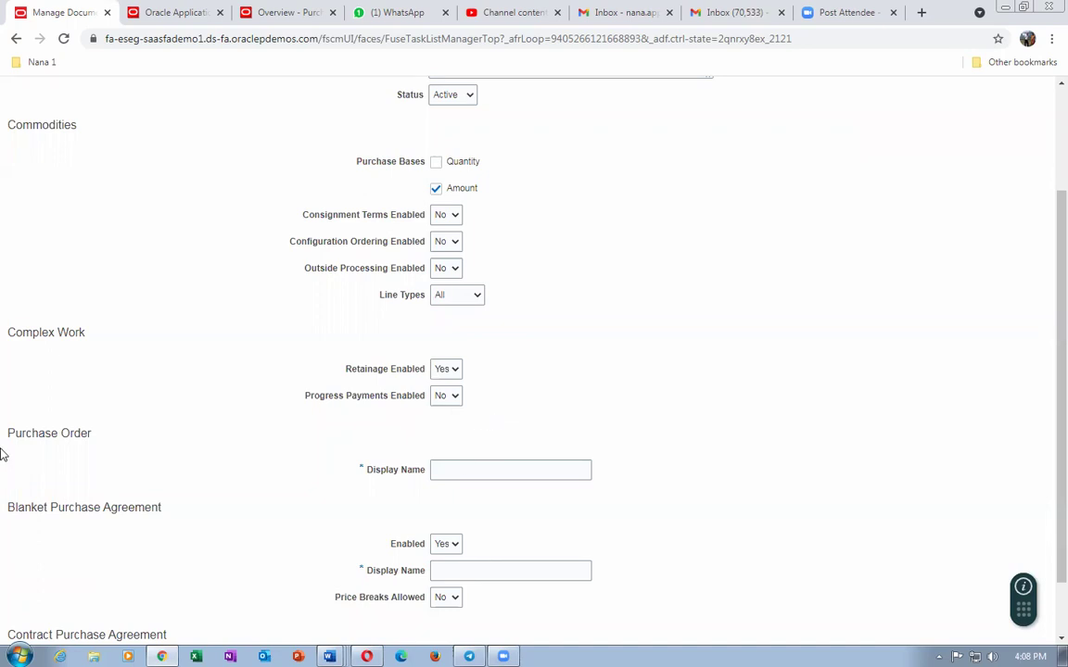
Set the Purchase Order display name to the owner's first name plus "'s Retainage PO"
click(464, 472)
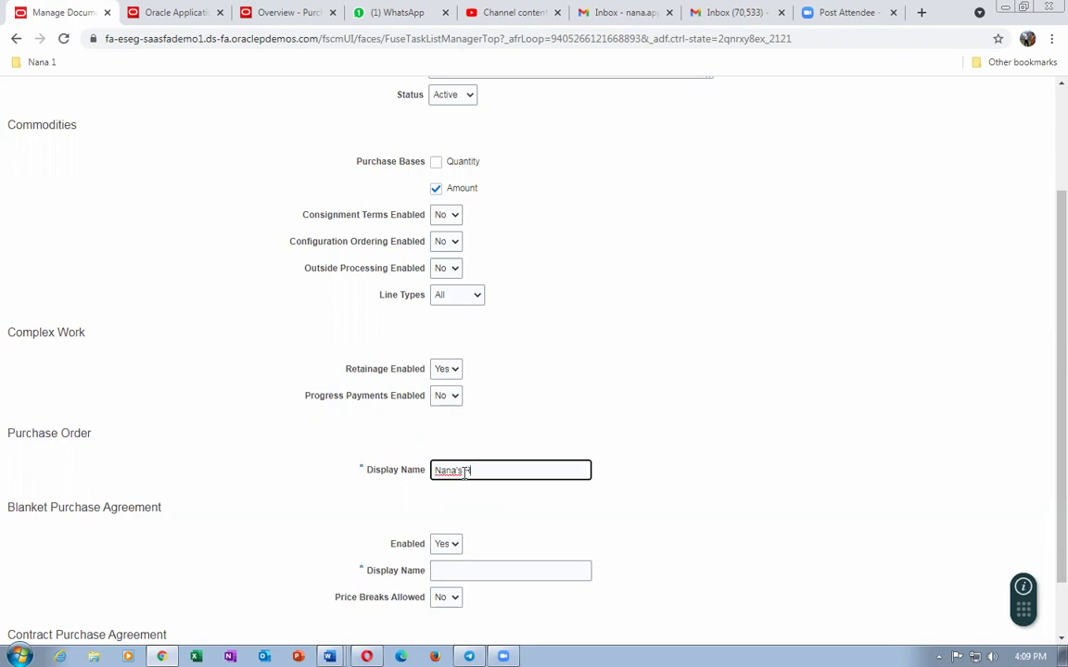
text(Nana's Retainage PO)
click(628, 502)
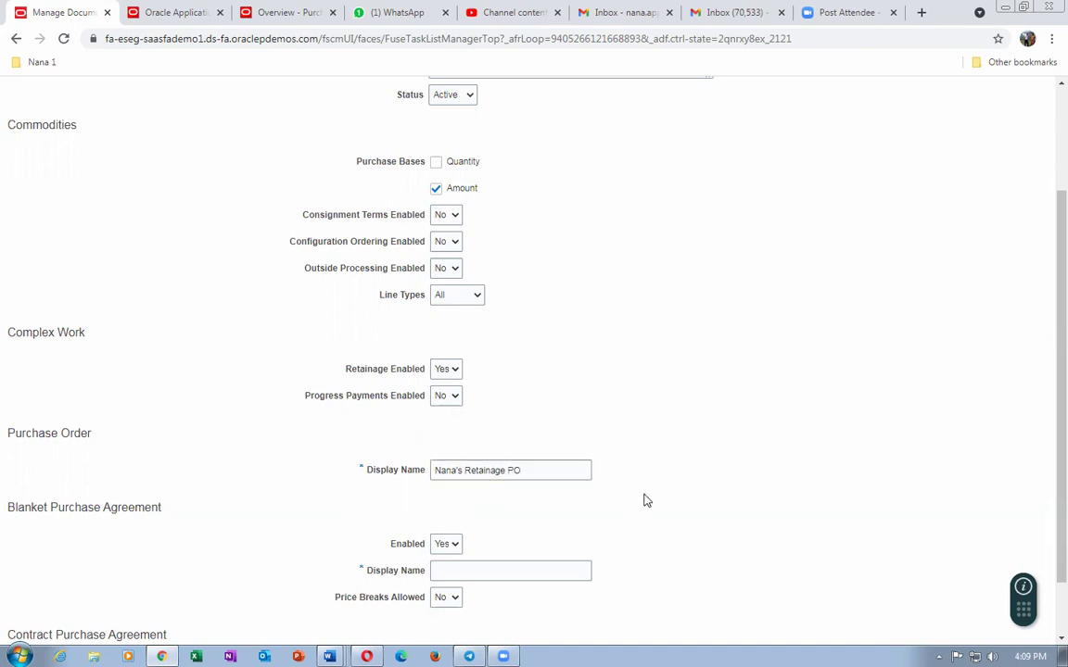
Set Enabled to No for both the Blanket Purchase Agreement and the Contract Purchase Agreement
scroll(646, 501, down, 1)
click(443, 475)
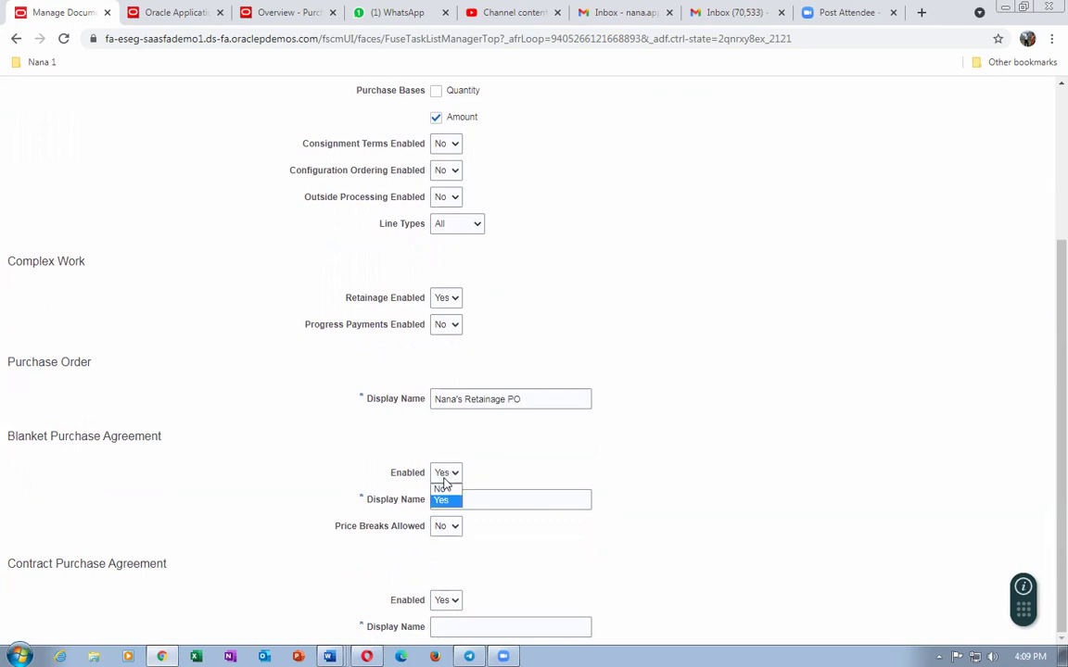
click(441, 488)
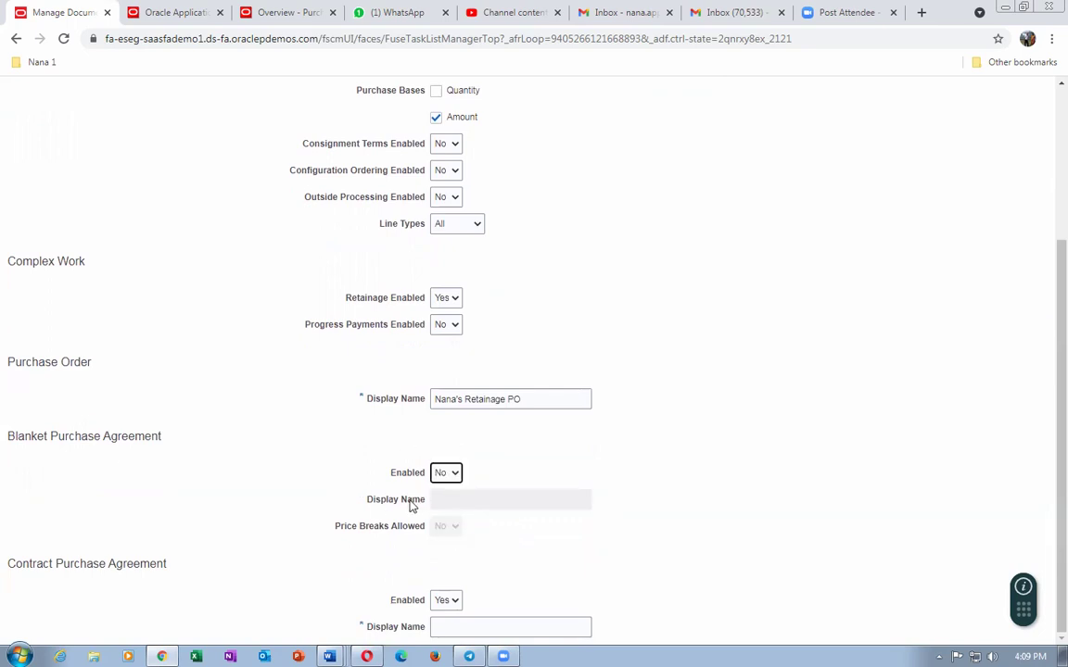
click(445, 601)
click(443, 615)
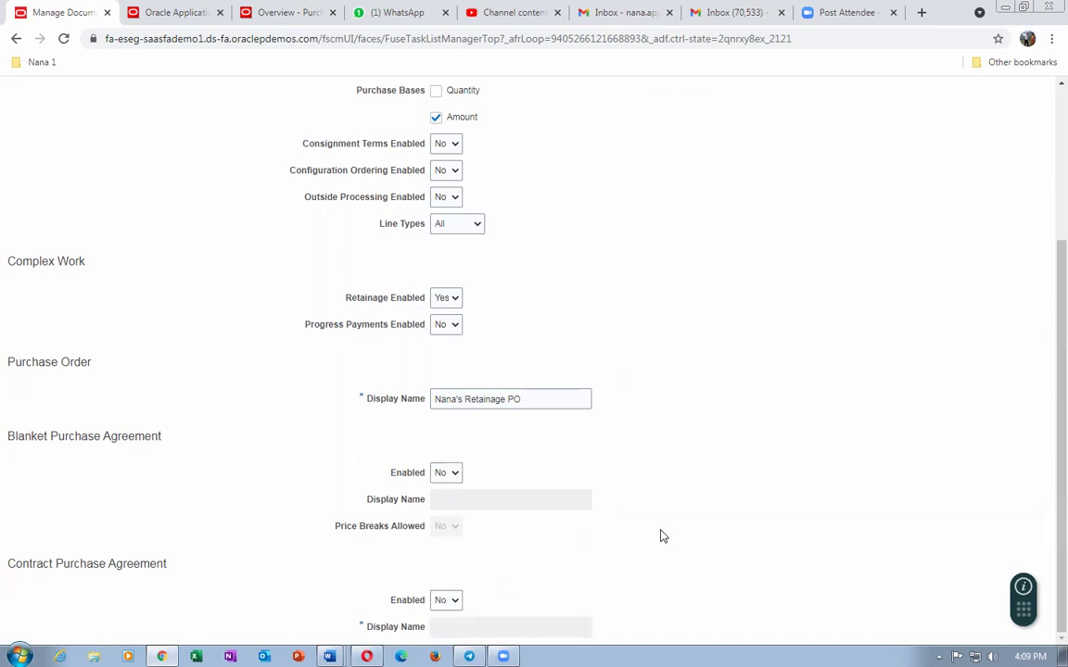
Review and save the new document style, then finish managing document styles
scroll(663, 536, up, 3)
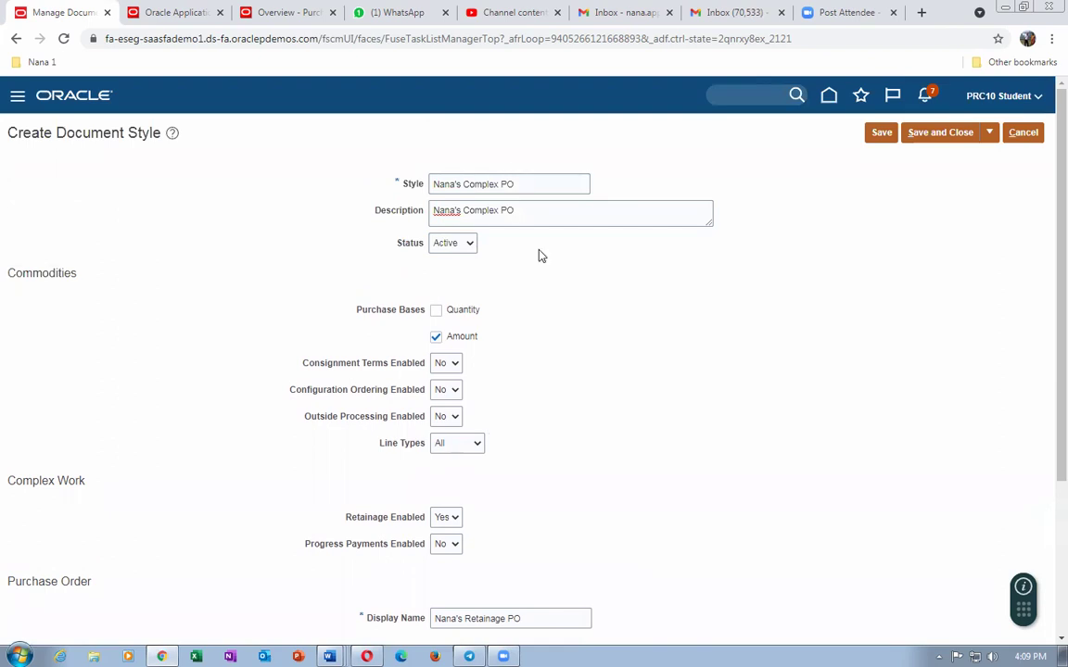
scroll(603, 489, down, 2)
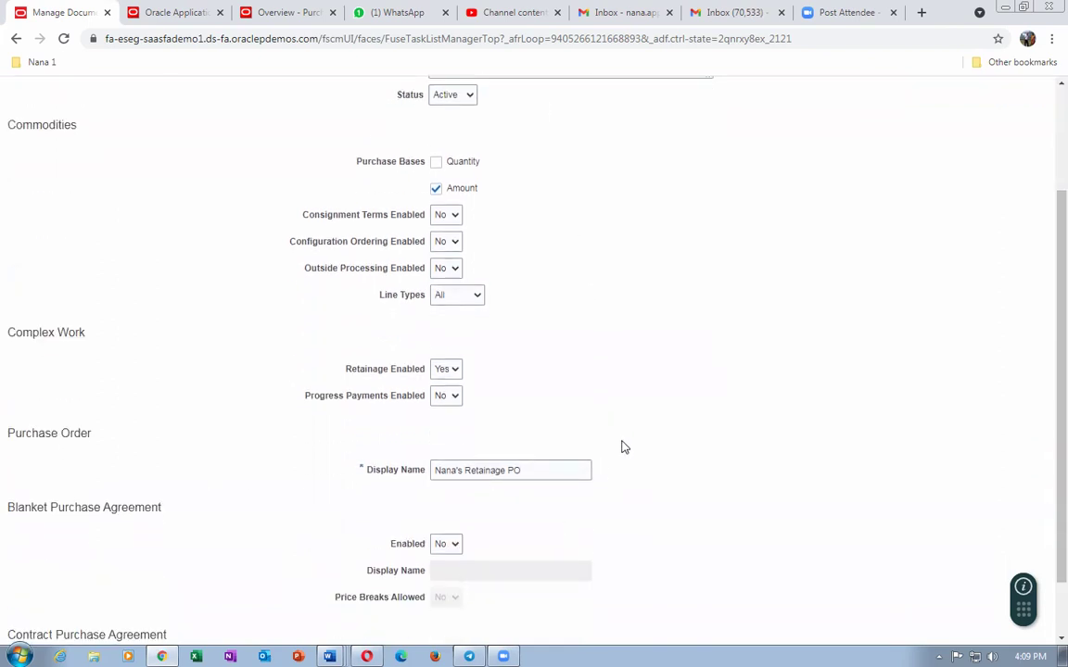
scroll(621, 447, up, 2)
click(928, 134)
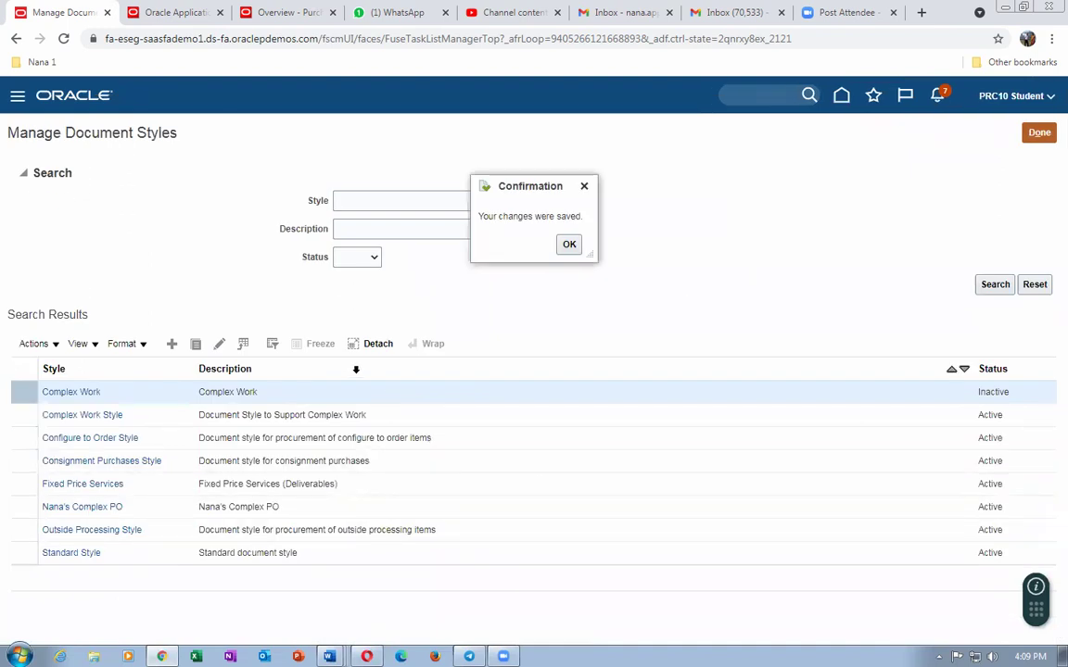
click(569, 245)
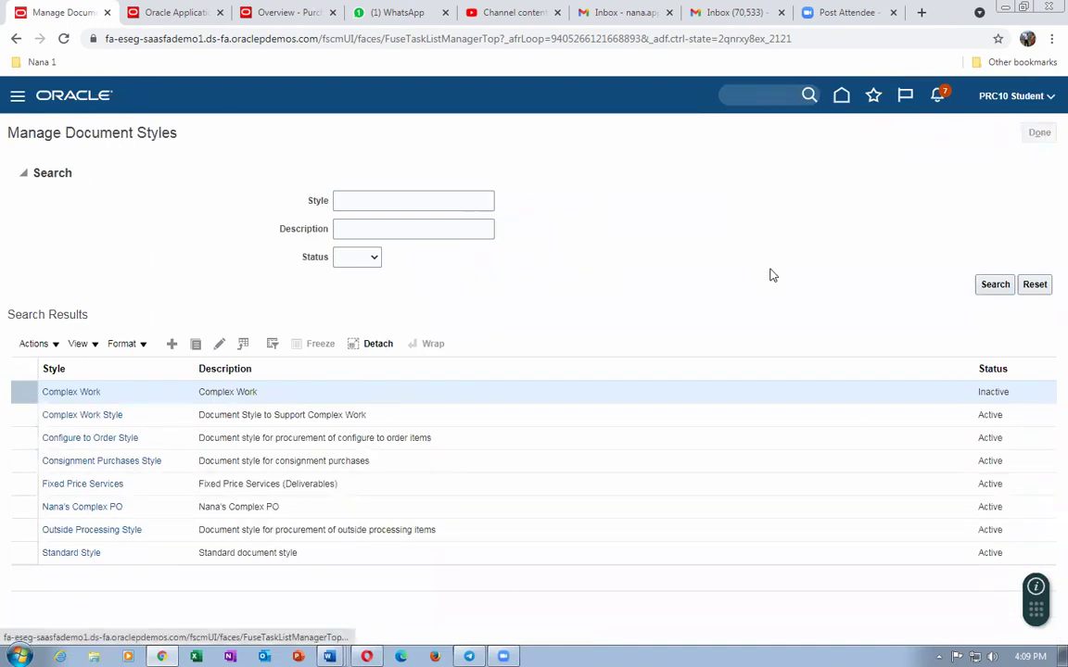
click(1038, 132)
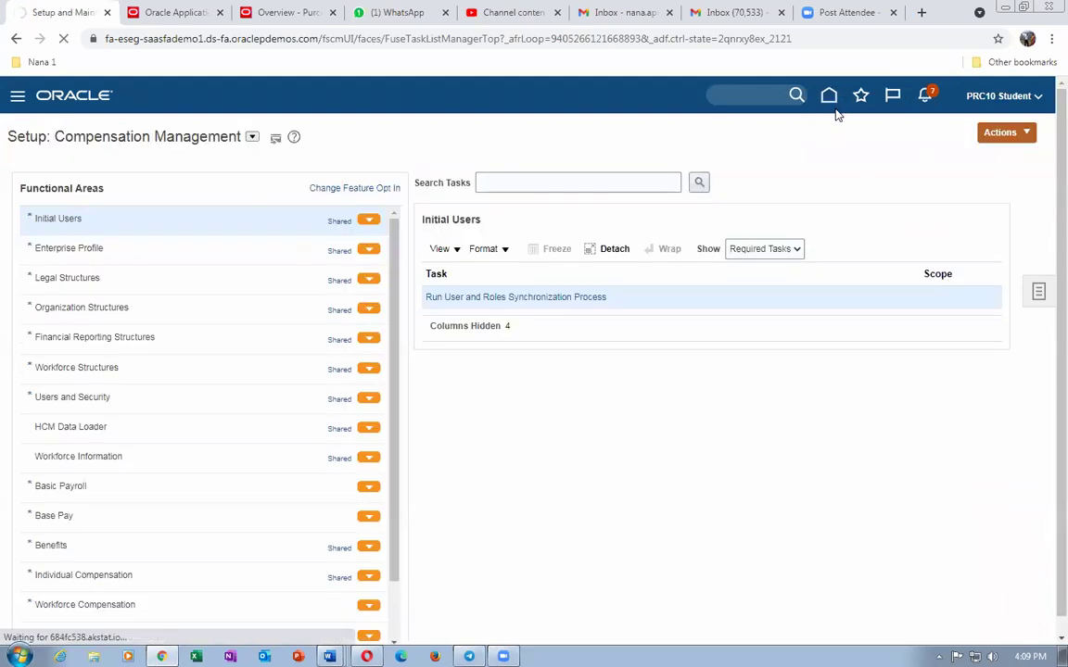
Go from the home page to the Purchase Orders work area under Procurement and start creating an order
click(831, 103)
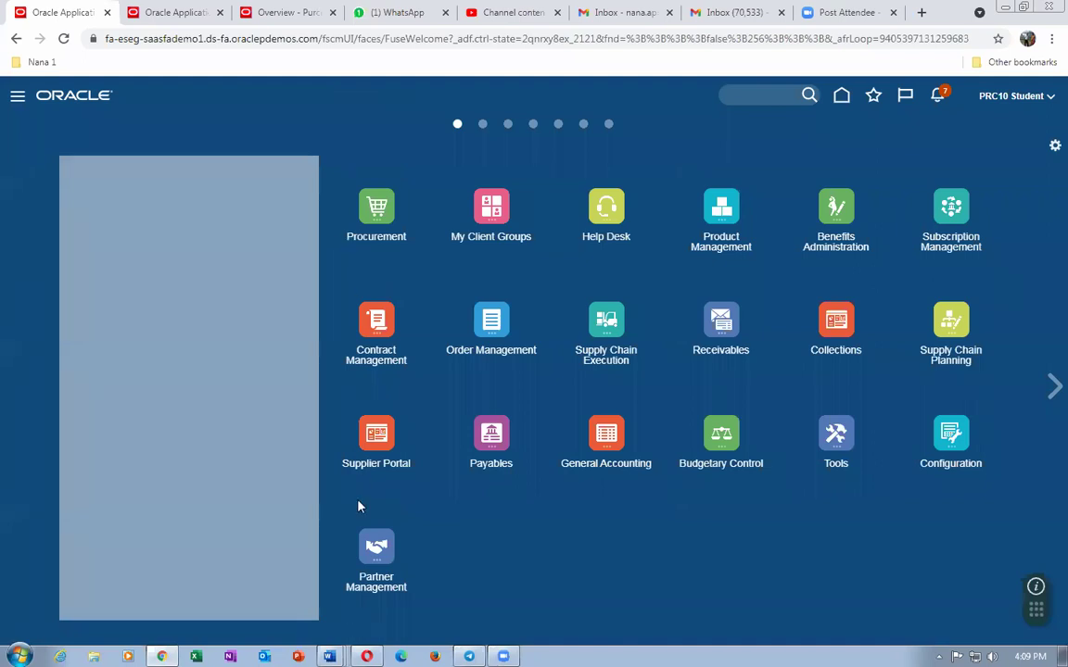
click(375, 208)
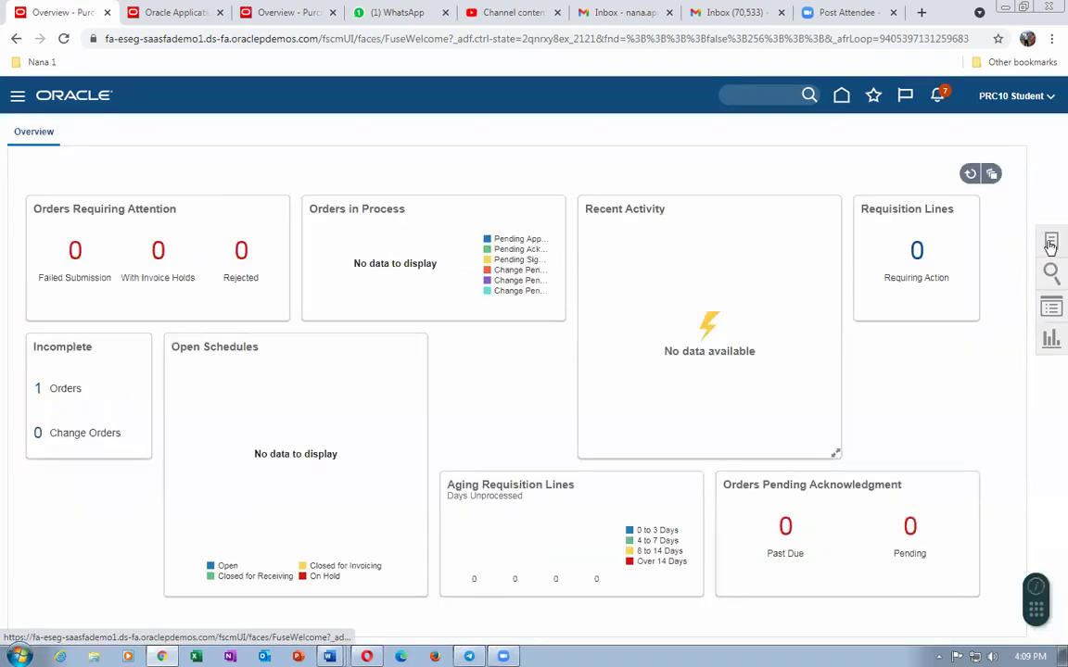
click(1050, 244)
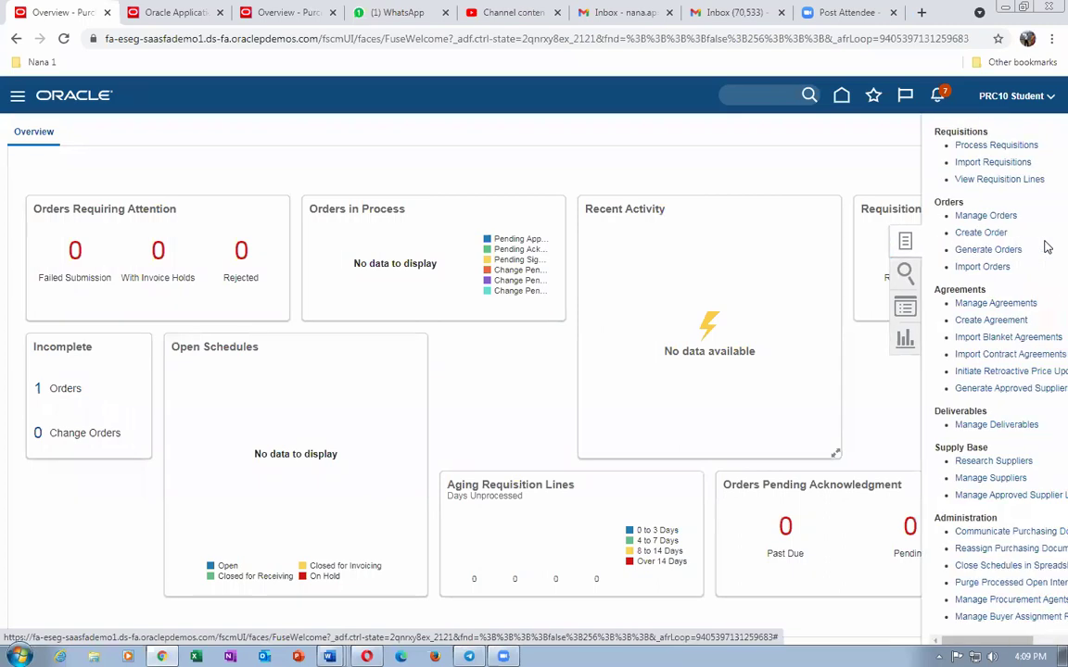
click(950, 233)
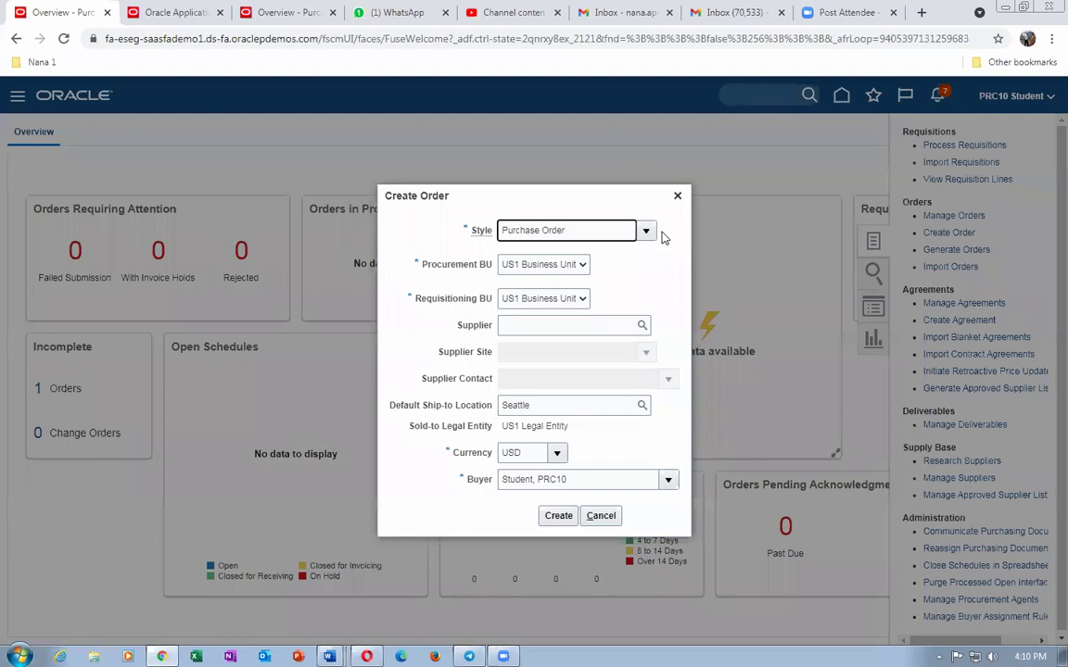
Check the available order styles by choosing the newly created Retainage PO style, then cancel the order creation
click(647, 231)
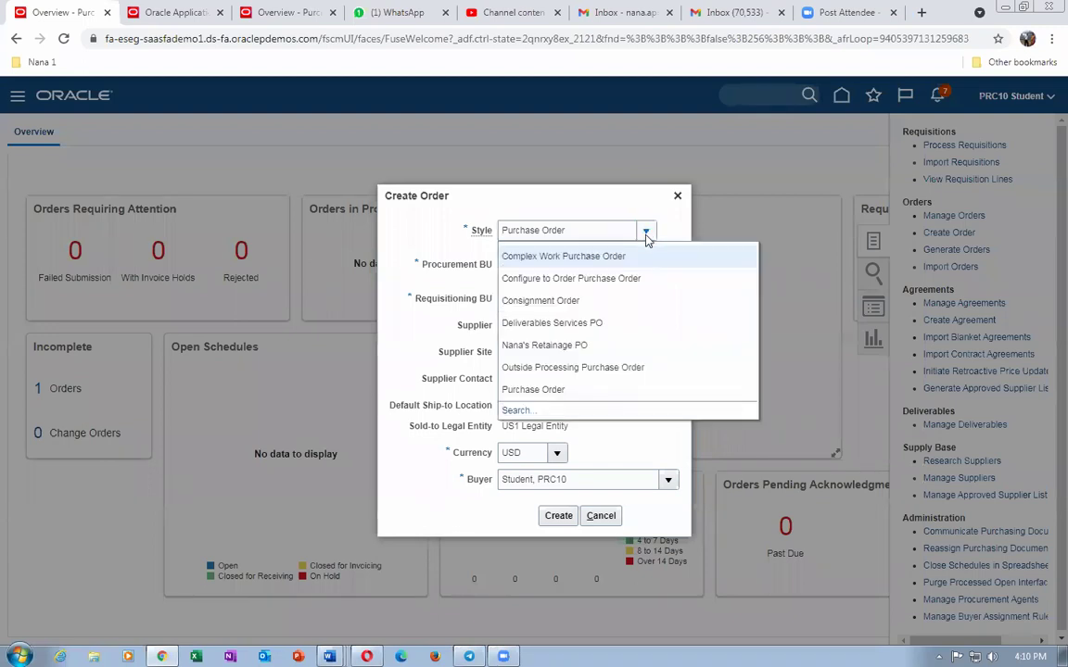
key(Escape)
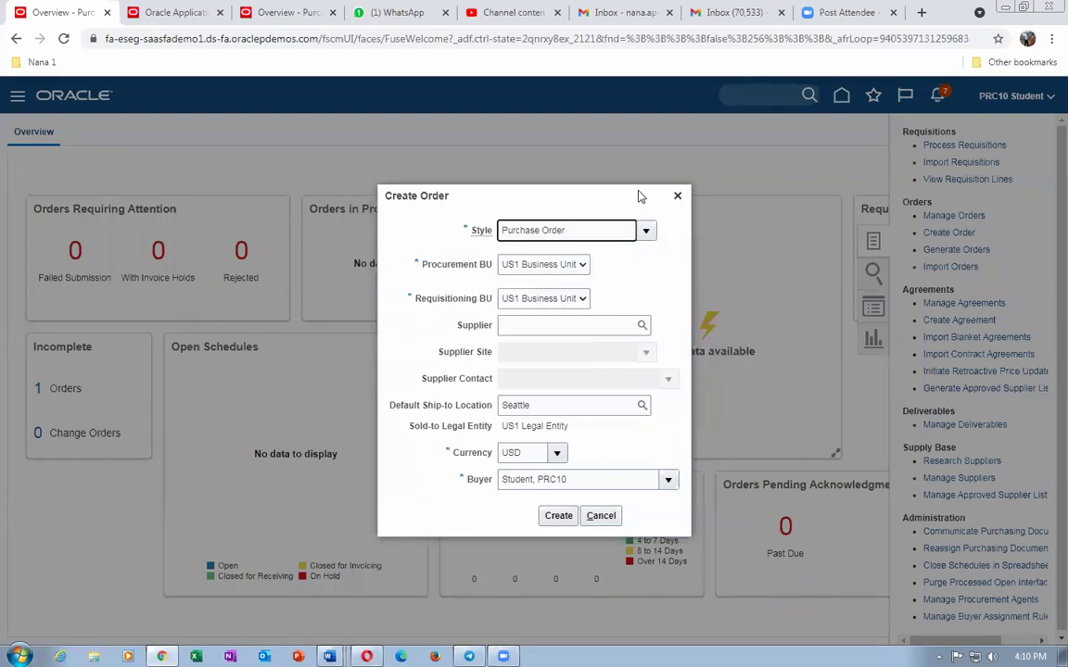
key(Down)
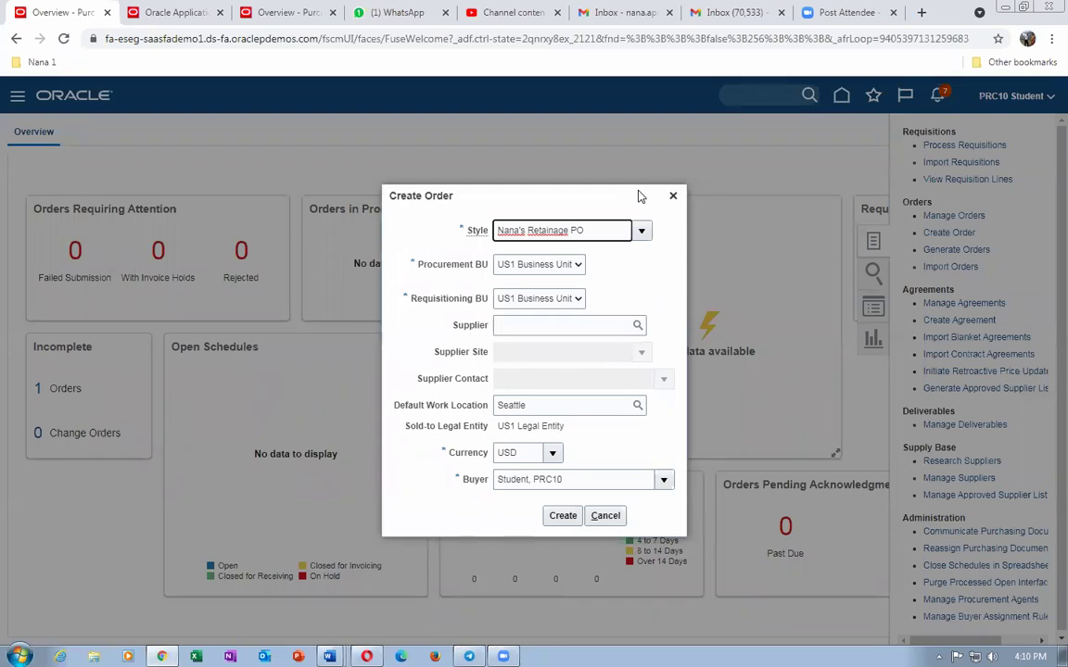
click(613, 517)
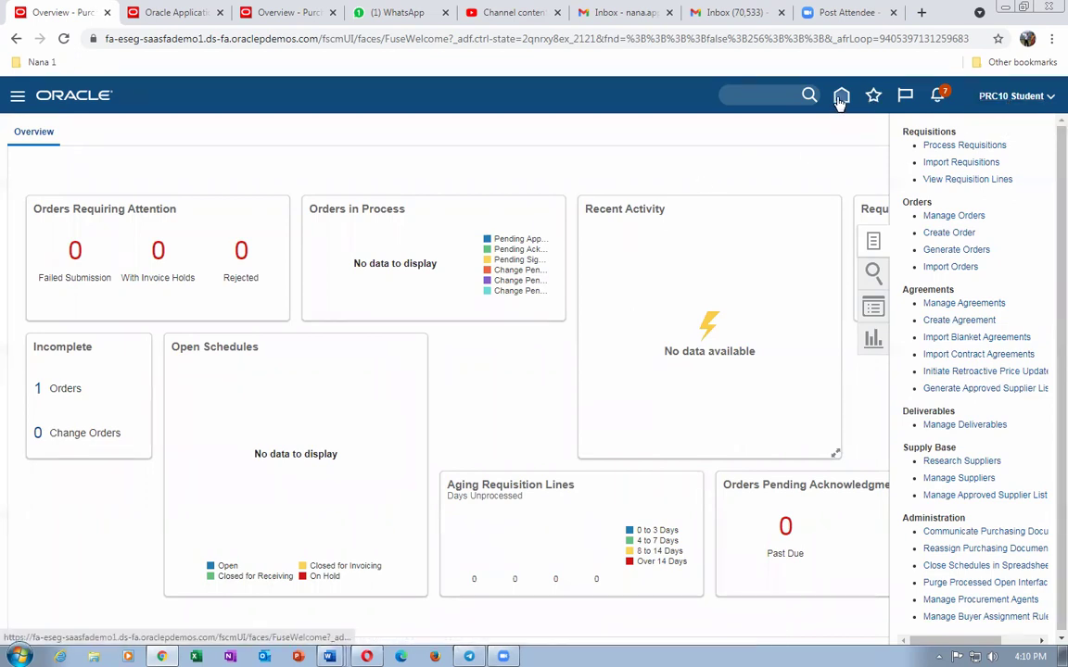
Return to the home page and open Person Management under My Client Groups
click(799, 184)
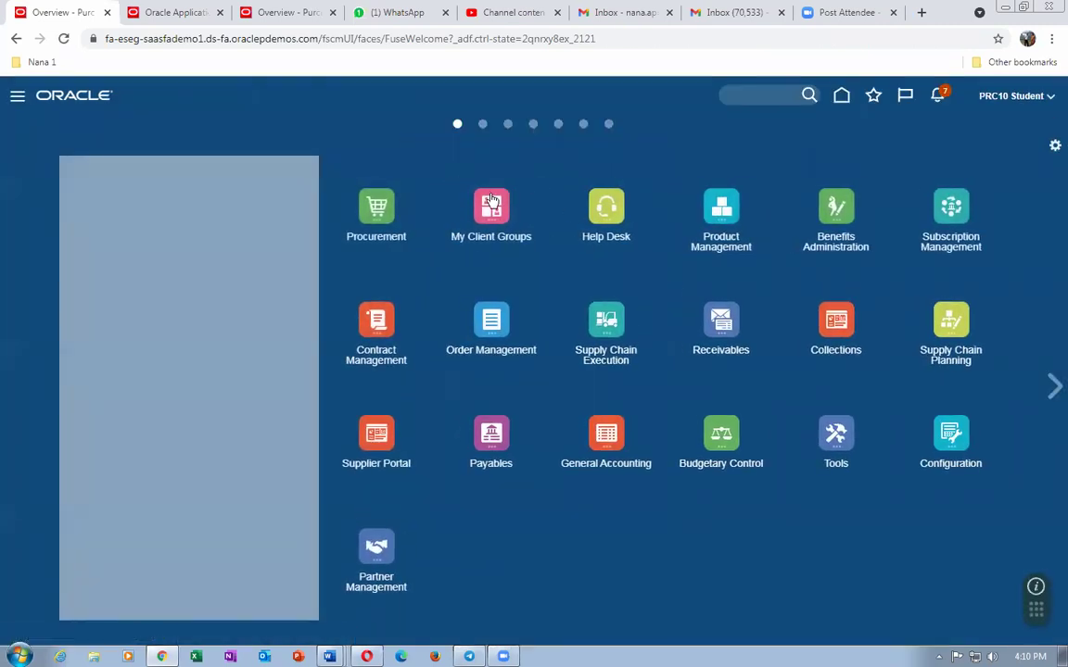
click(491, 202)
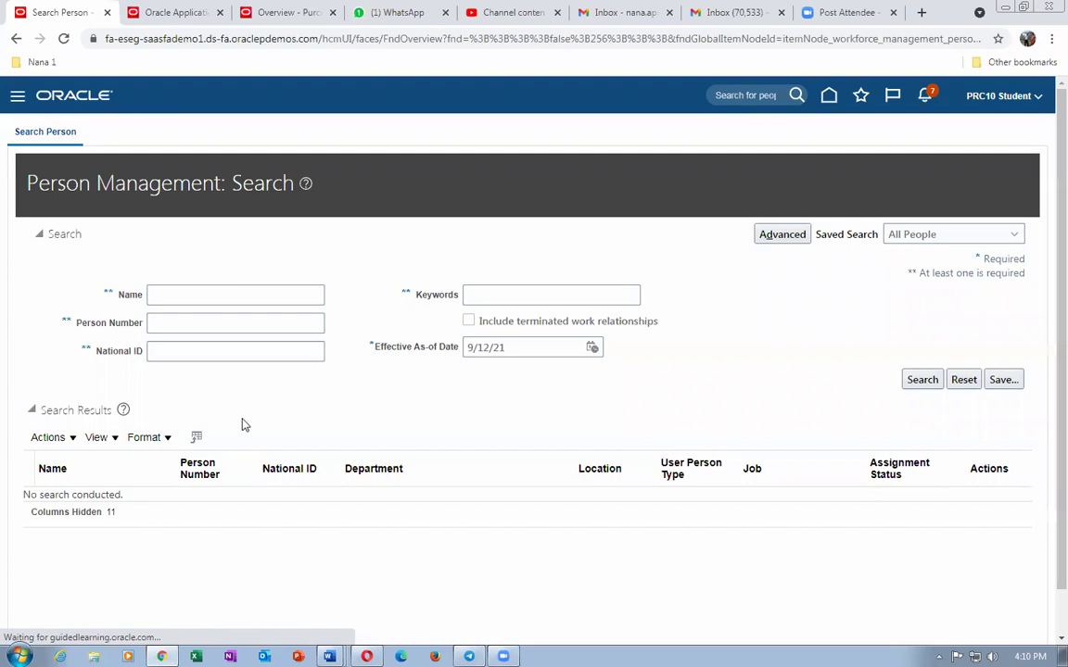
Search for the employee by full name and open the matching person's employment record
click(181, 294)
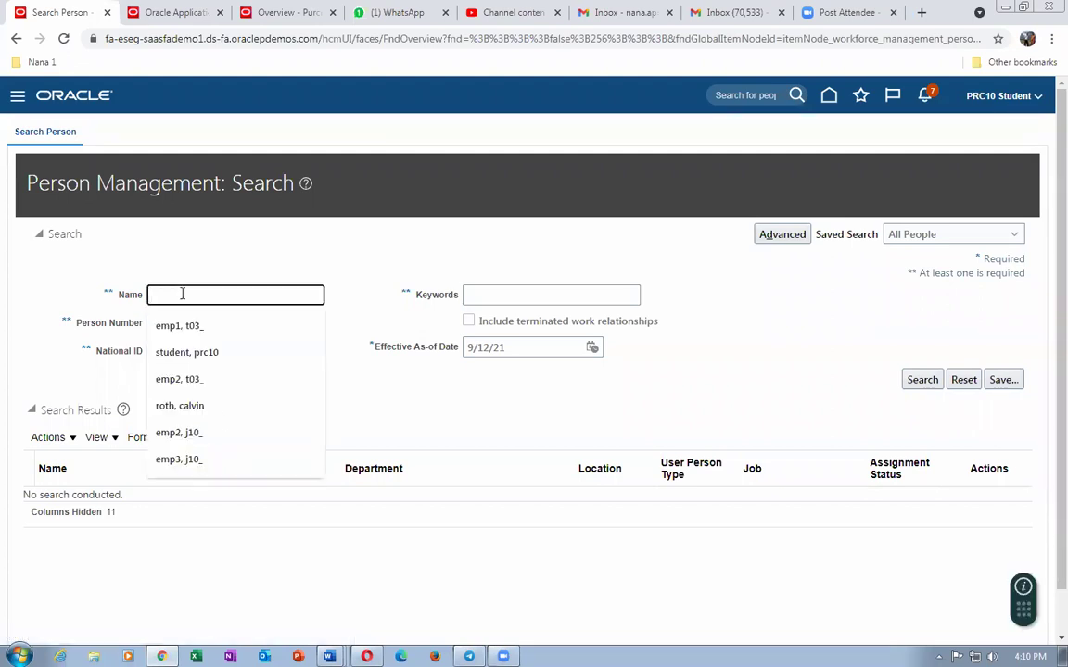
text(student, prc1)
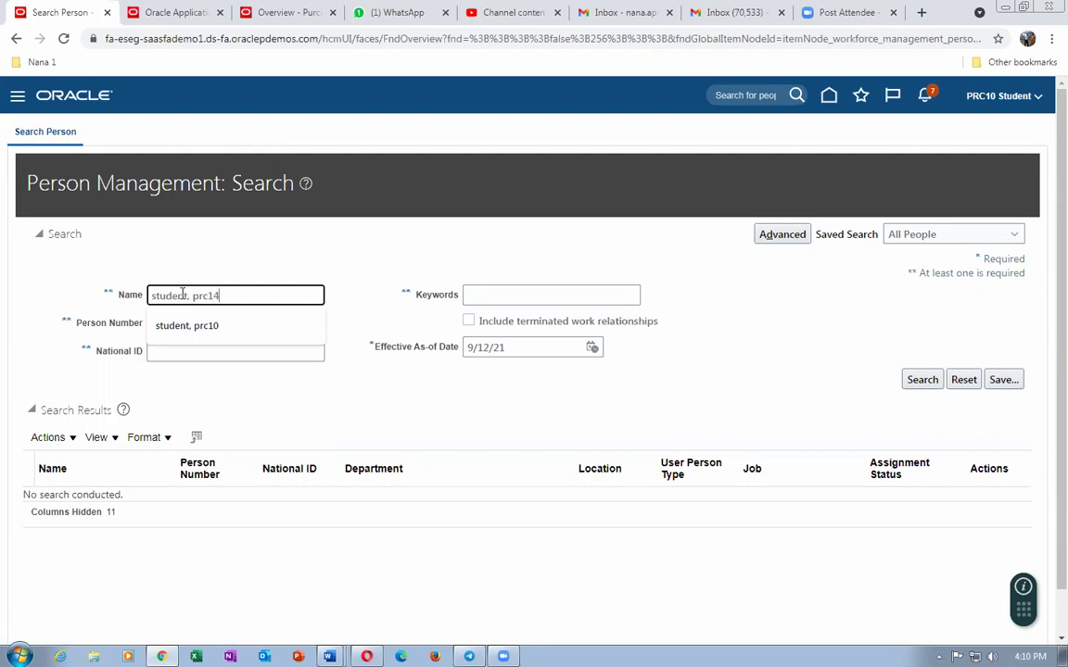
text(5)
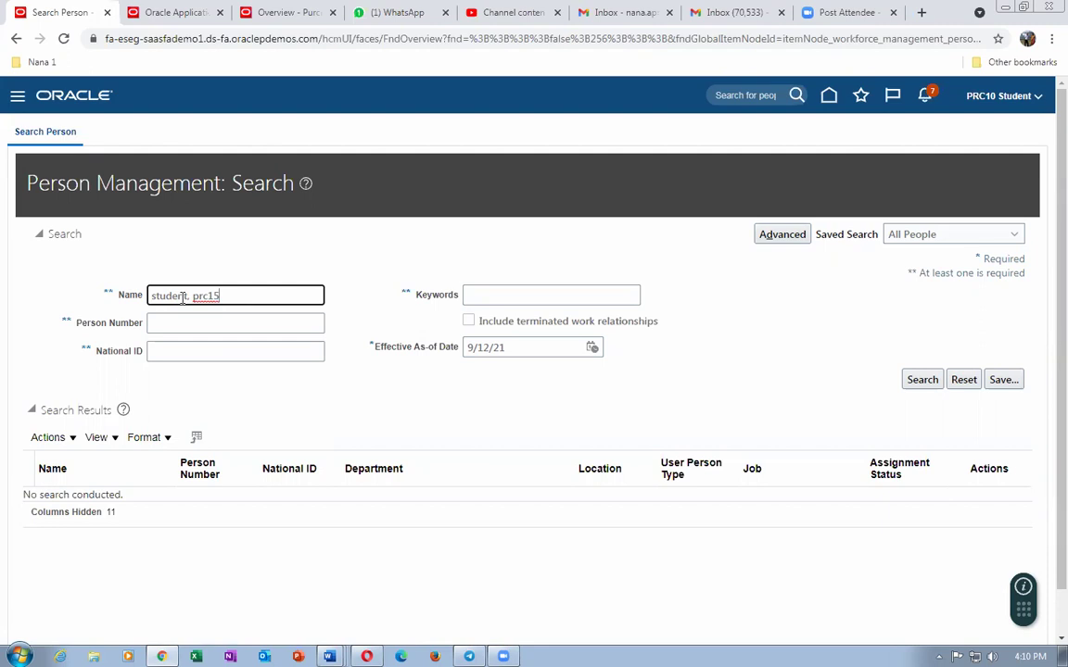
click(923, 380)
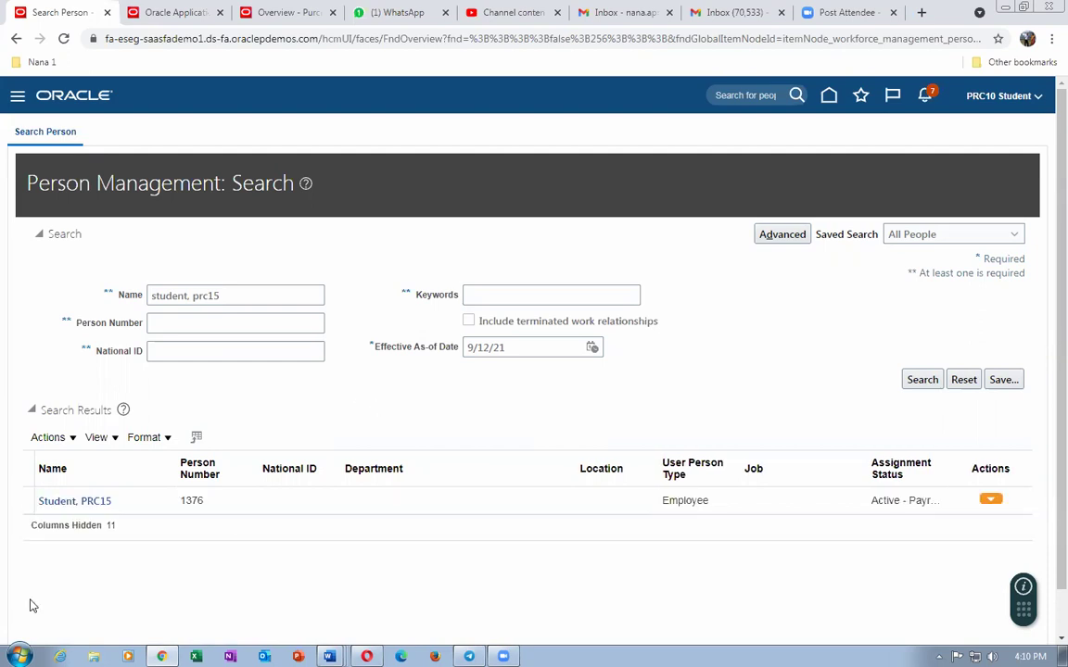
click(66, 501)
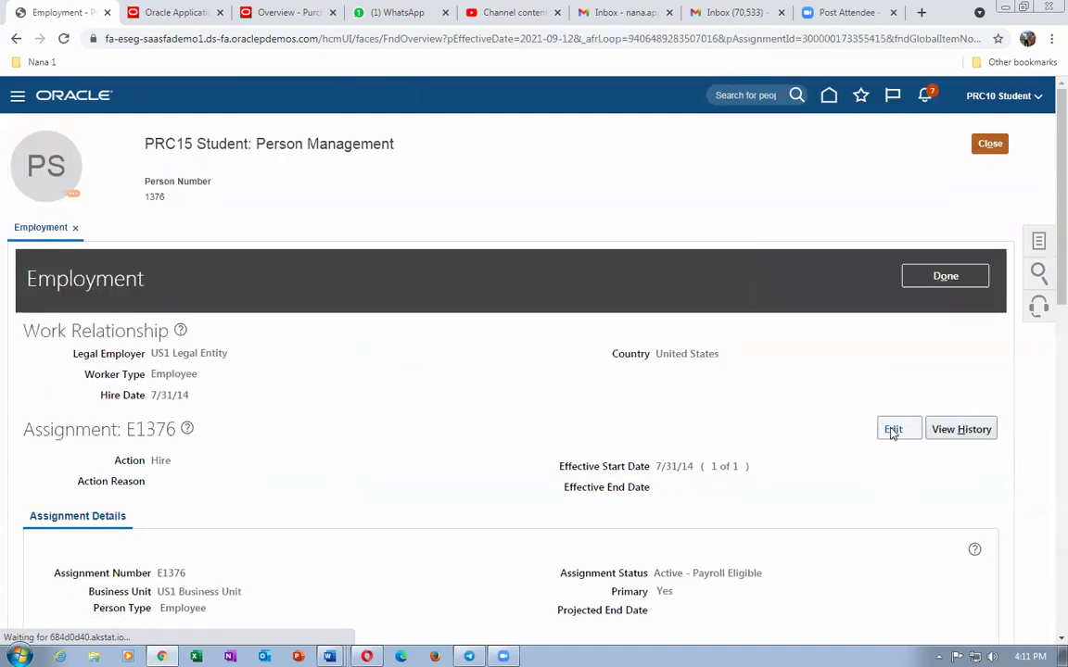
Start an employment update for the assignment with Assignment Change as the action
click(892, 429)
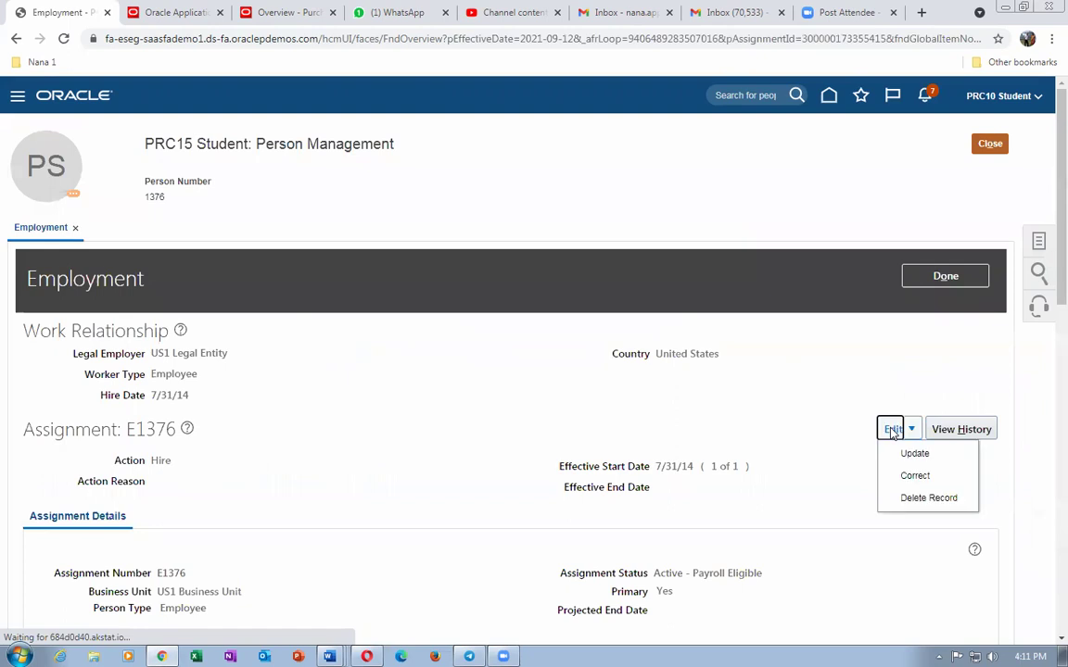
click(904, 454)
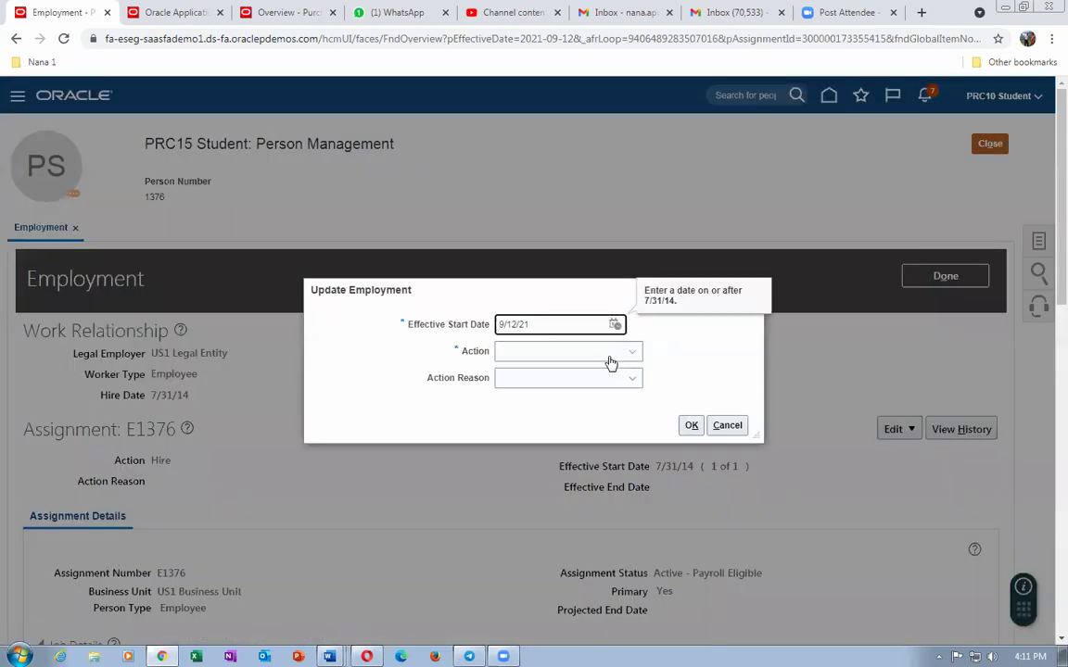
click(610, 356)
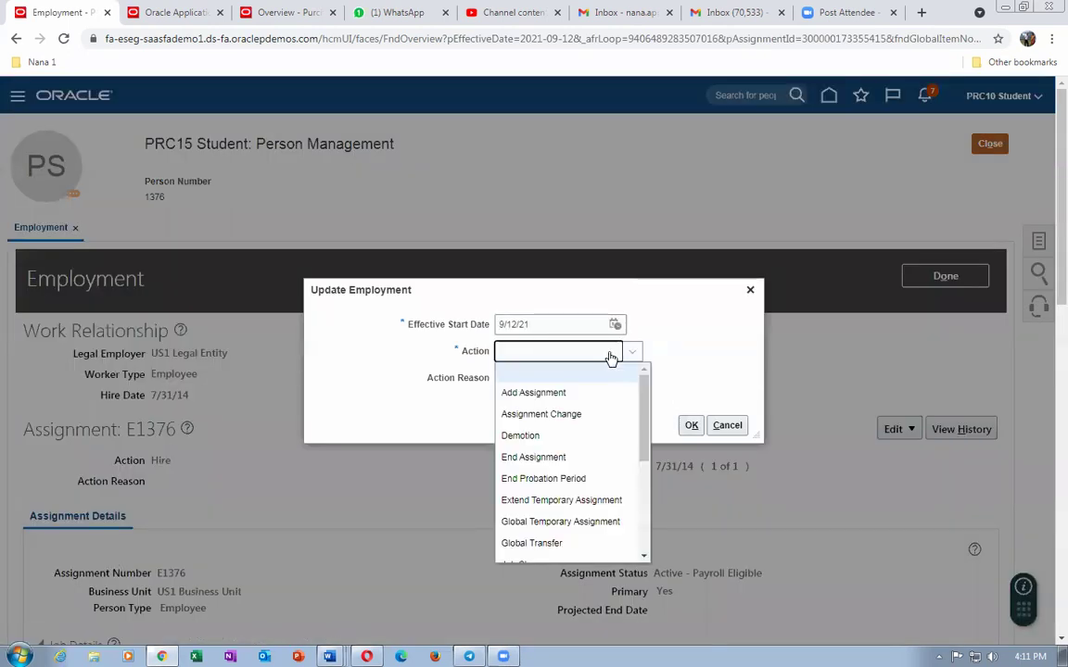
click(575, 414)
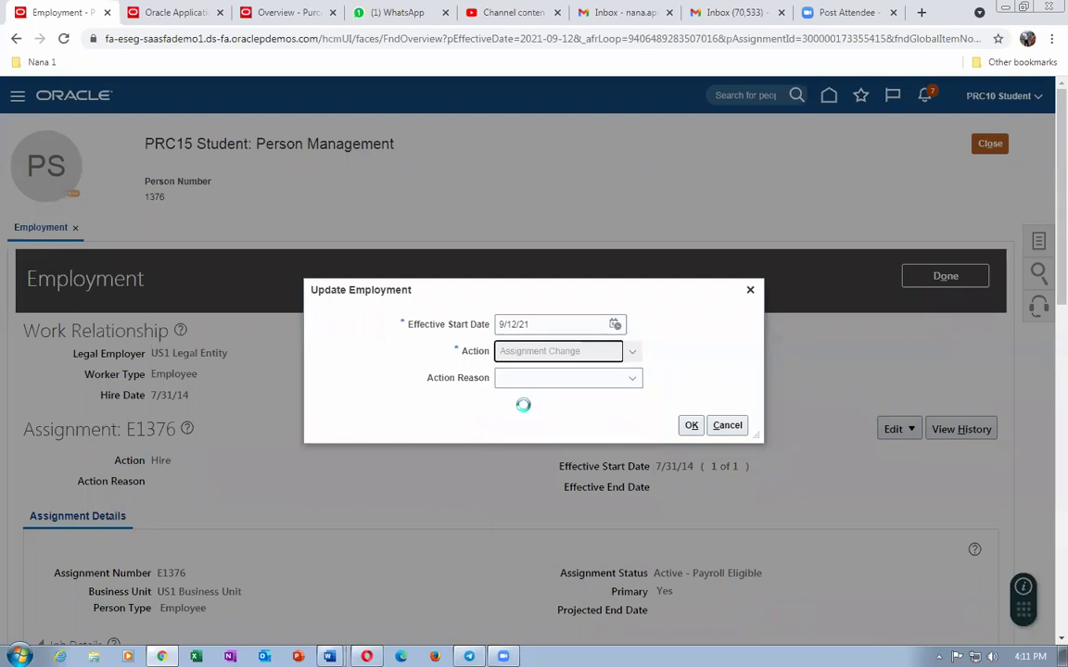
click(691, 425)
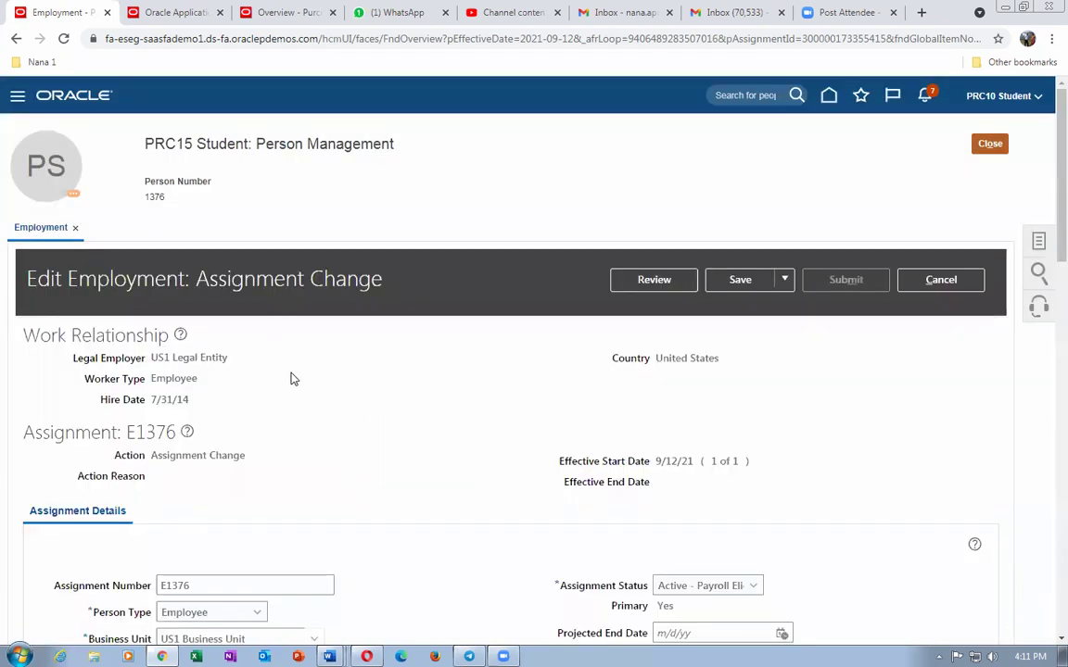
Locate the assignment's Expenses Information, switch to the Default Expense Account document in Word and copy the account combination from it
scroll(332, 374, down, 3)
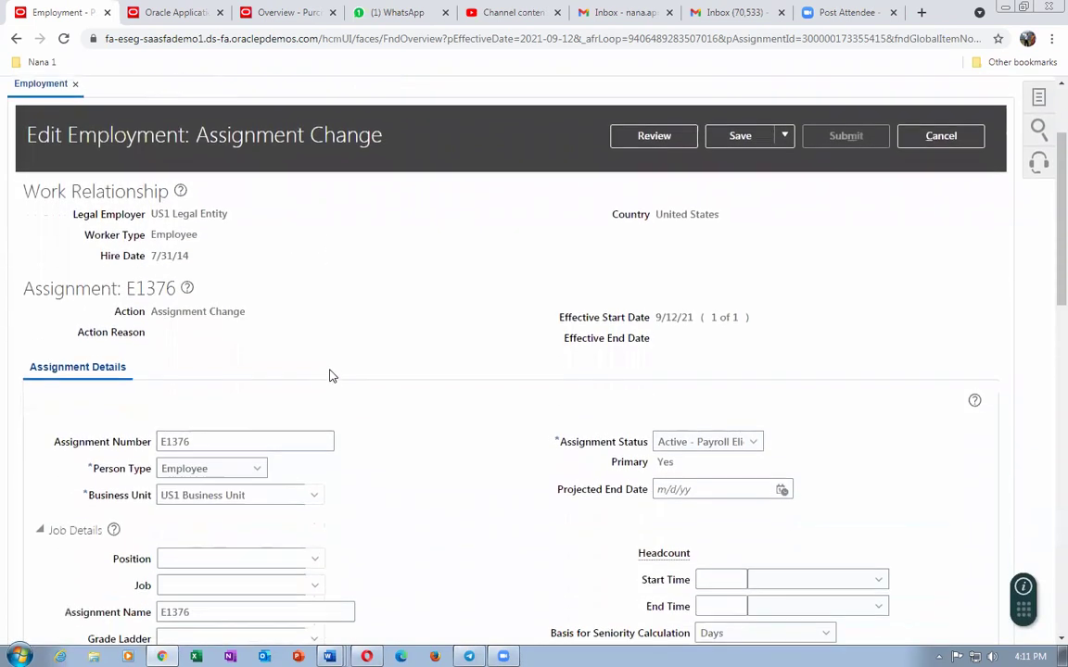
scroll(333, 375, down, 12)
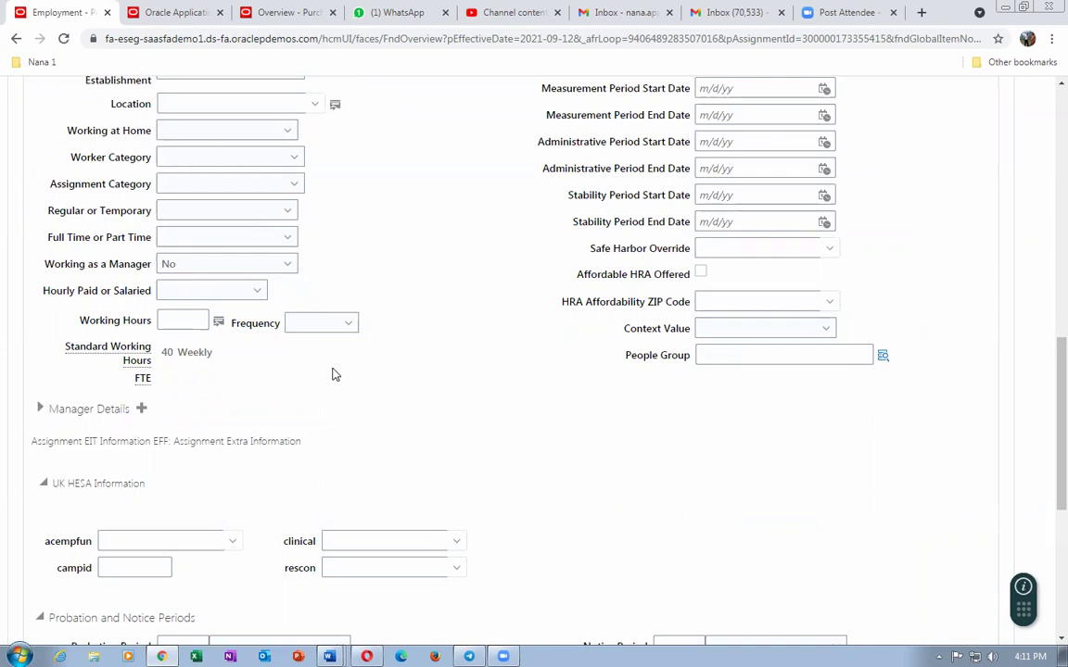
scroll(537, 455, down, 3)
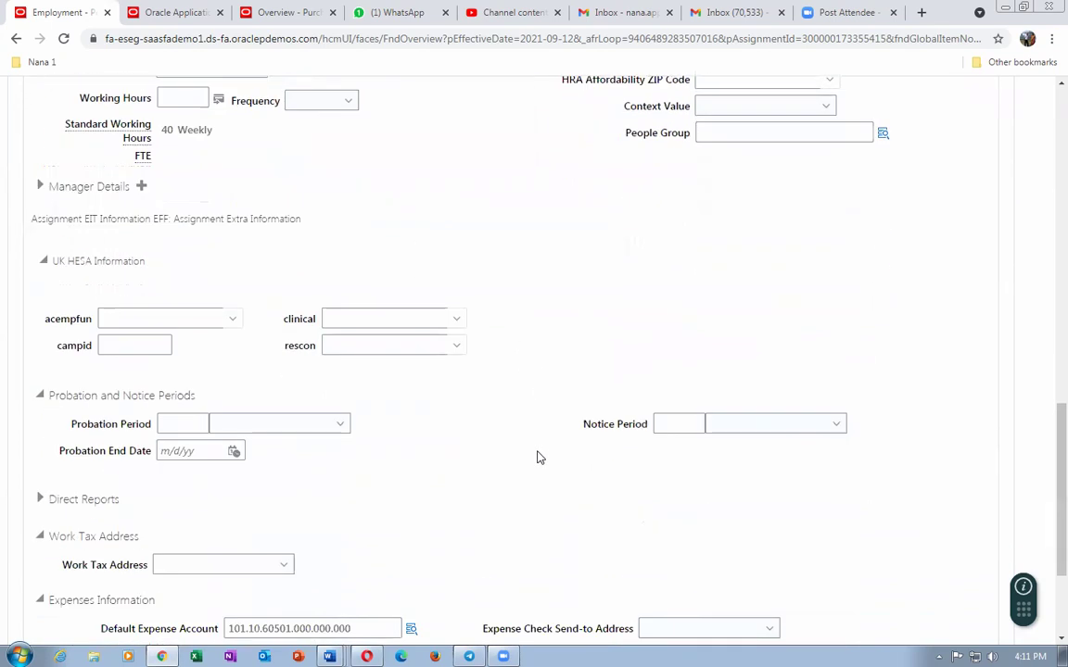
scroll(539, 457, down, 2)
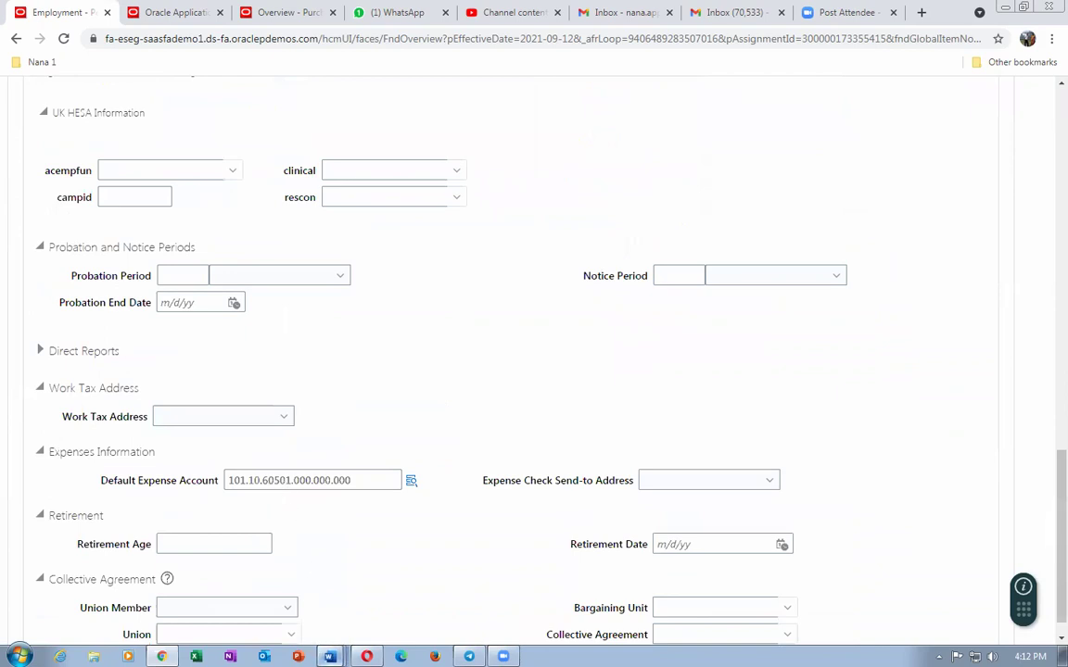
mouse_move(329, 657)
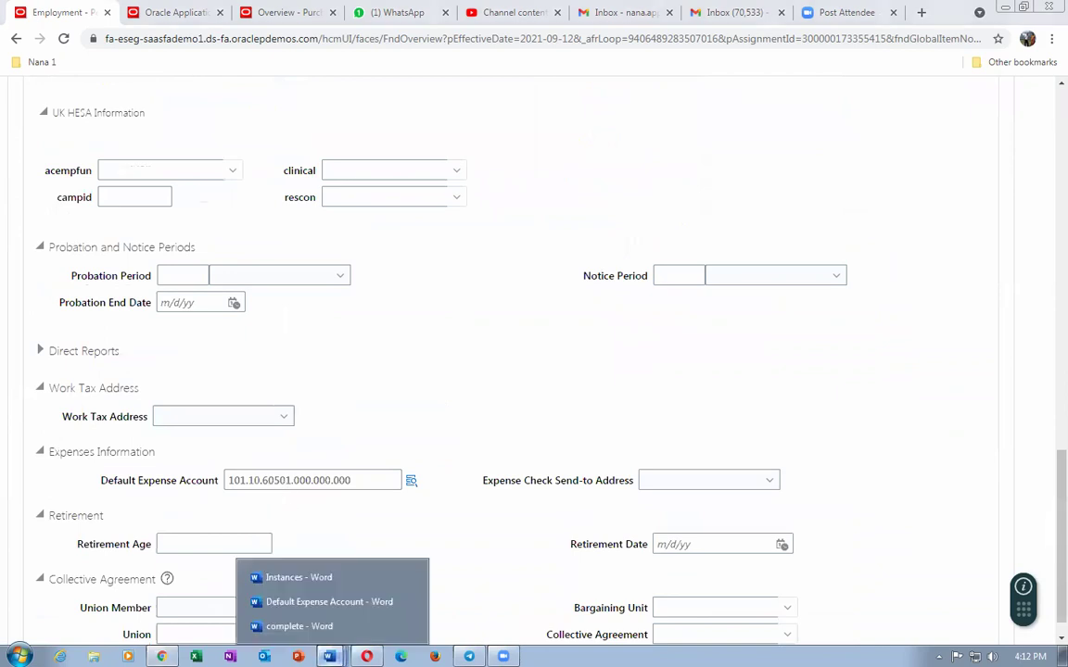
click(315, 611)
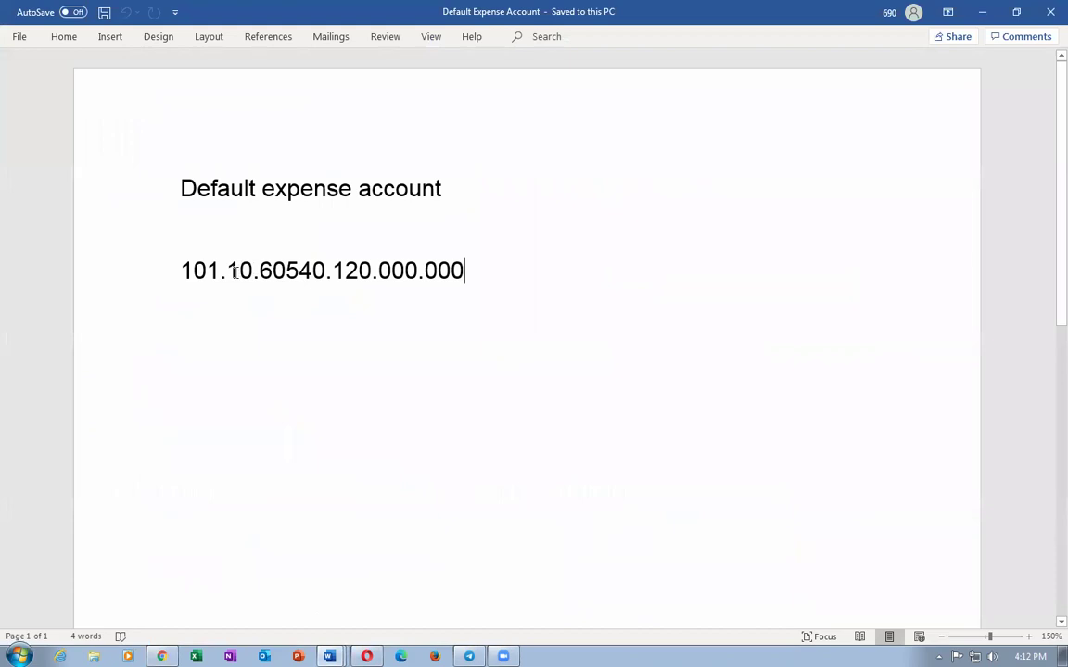
drag(186, 271, 462, 294)
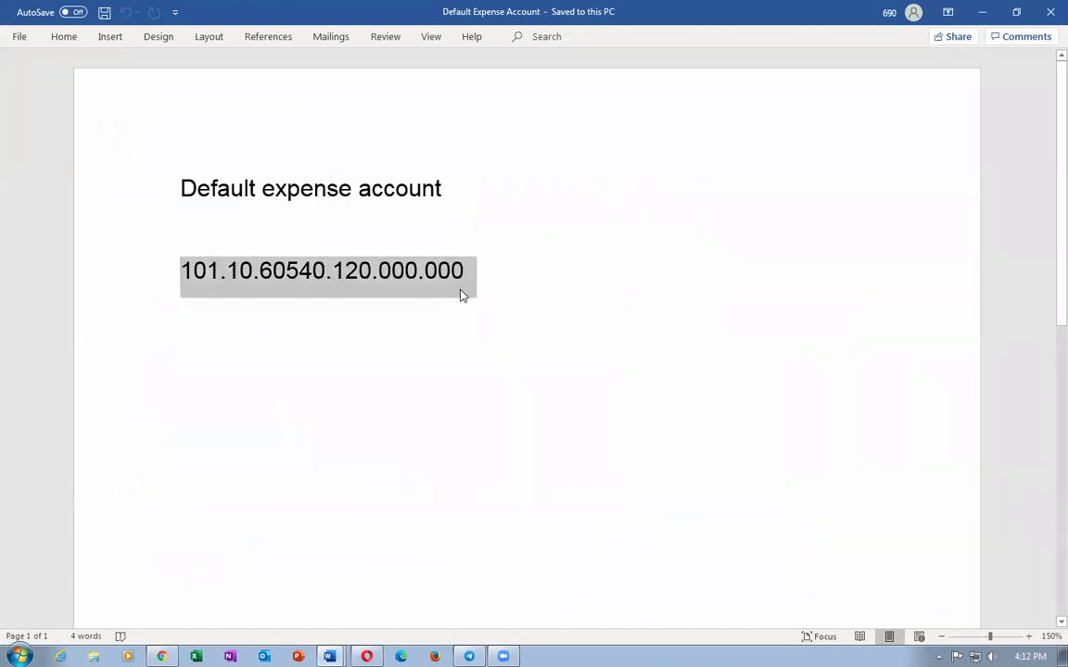
key(shift+Left)
key(ctrl+c)
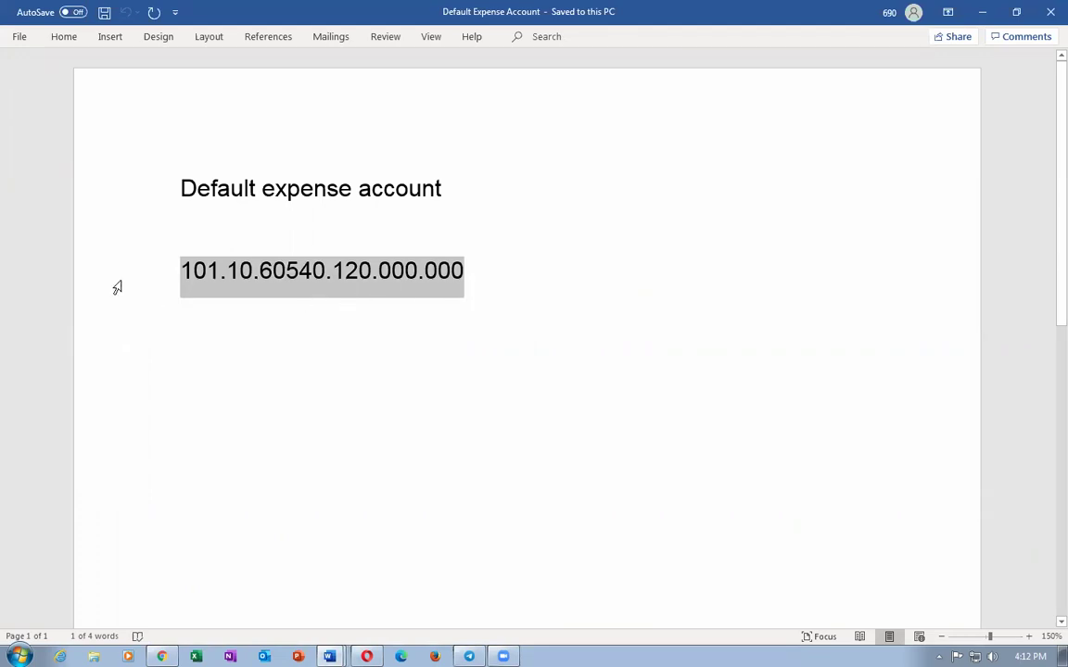
click(321, 393)
key(alt+Tab)
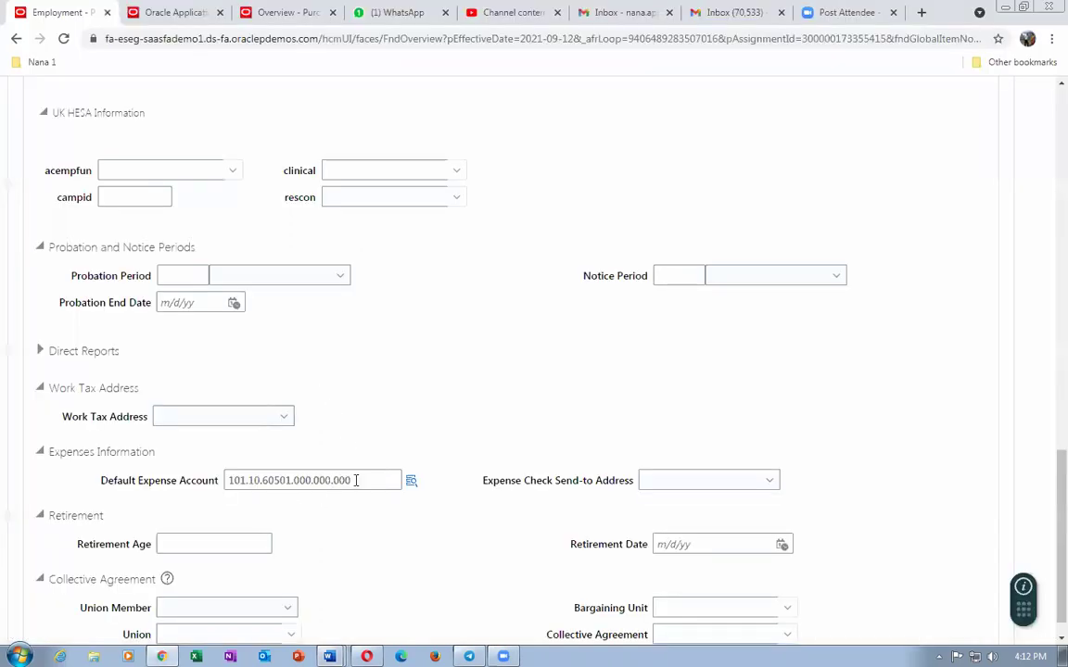
Replace the employee's Default Expense Account with the copied account combination and save the assignment change
drag(358, 479, 213, 490)
key(ctrl+v)
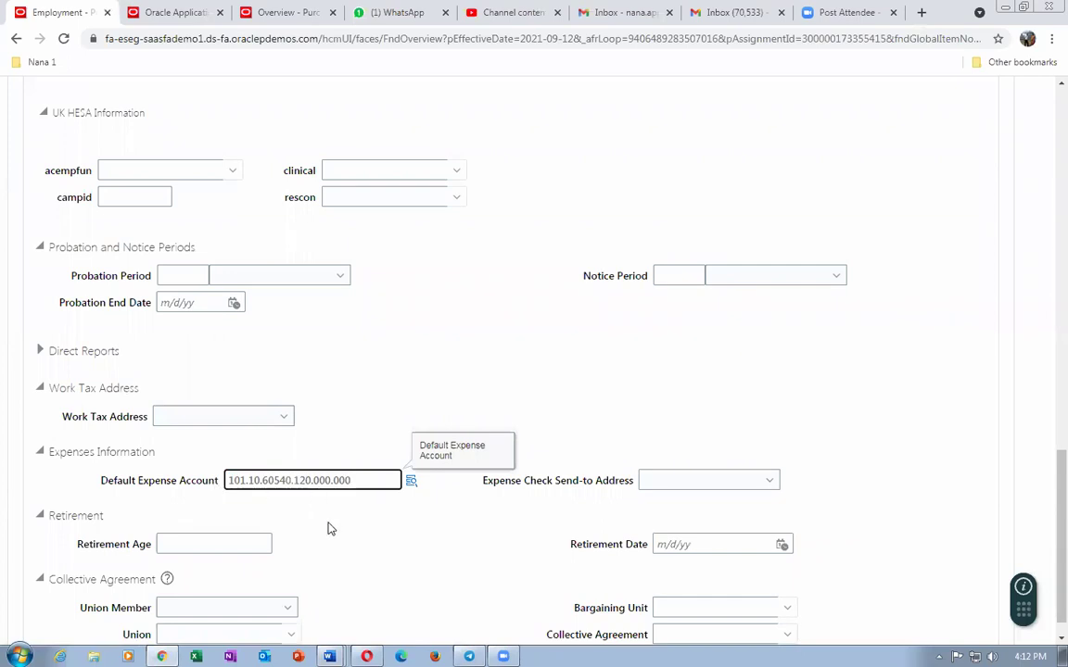
click(380, 520)
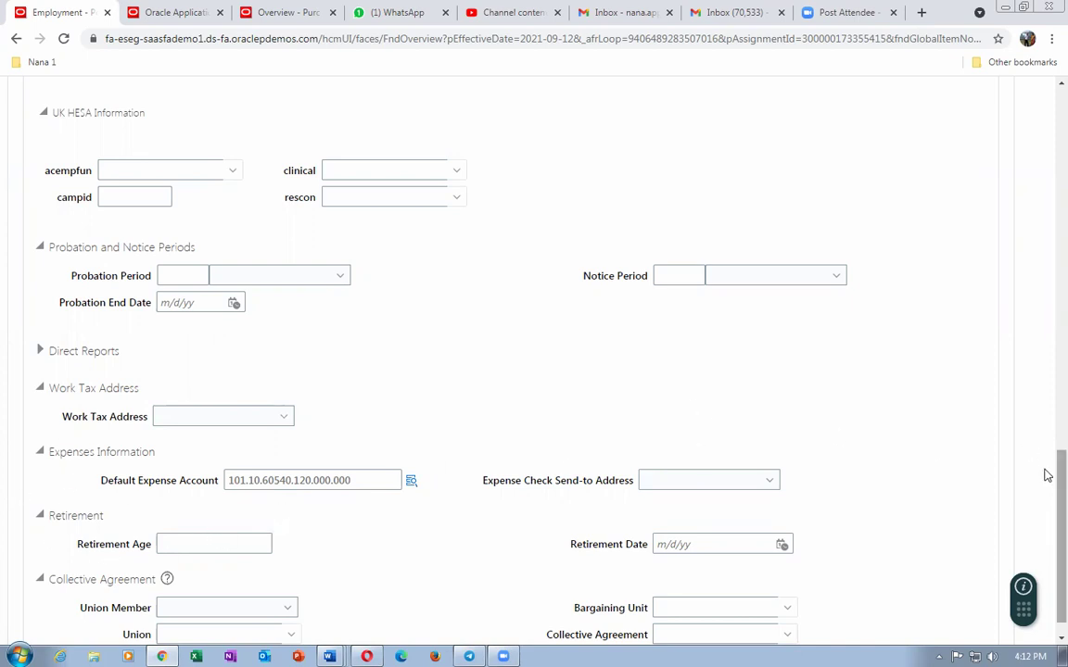
drag(1047, 480, 1047, 122)
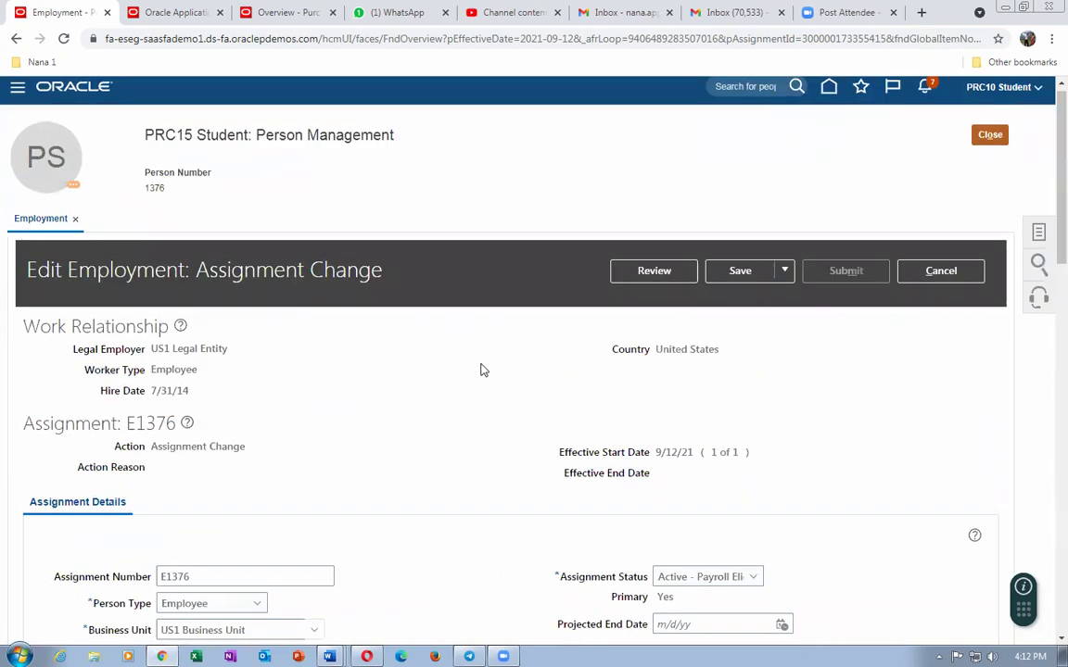
click(739, 270)
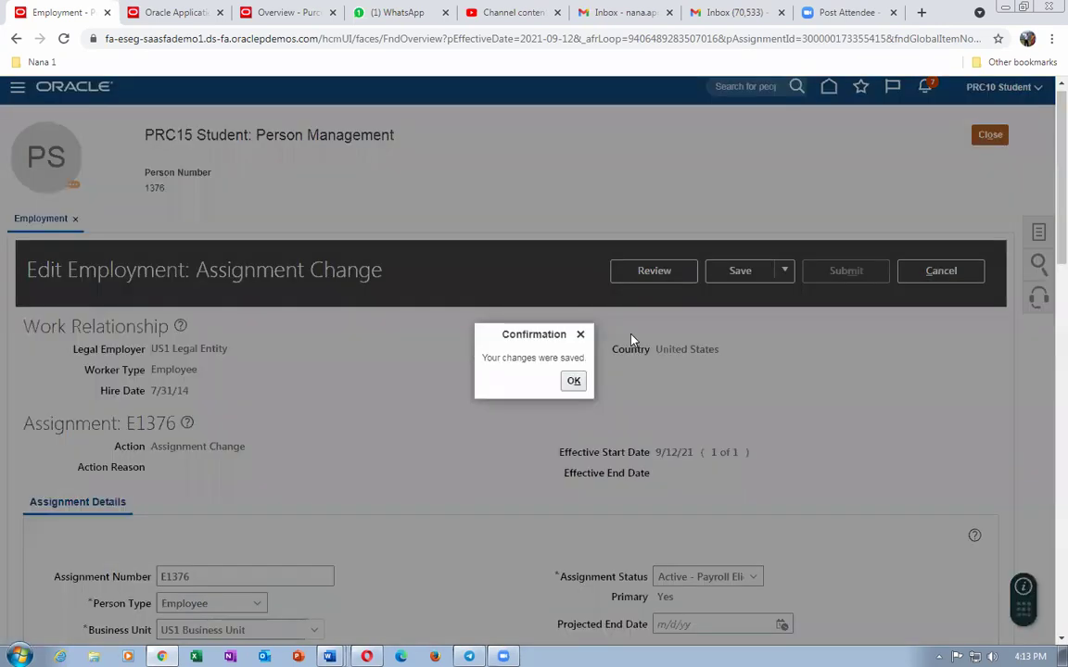
click(573, 381)
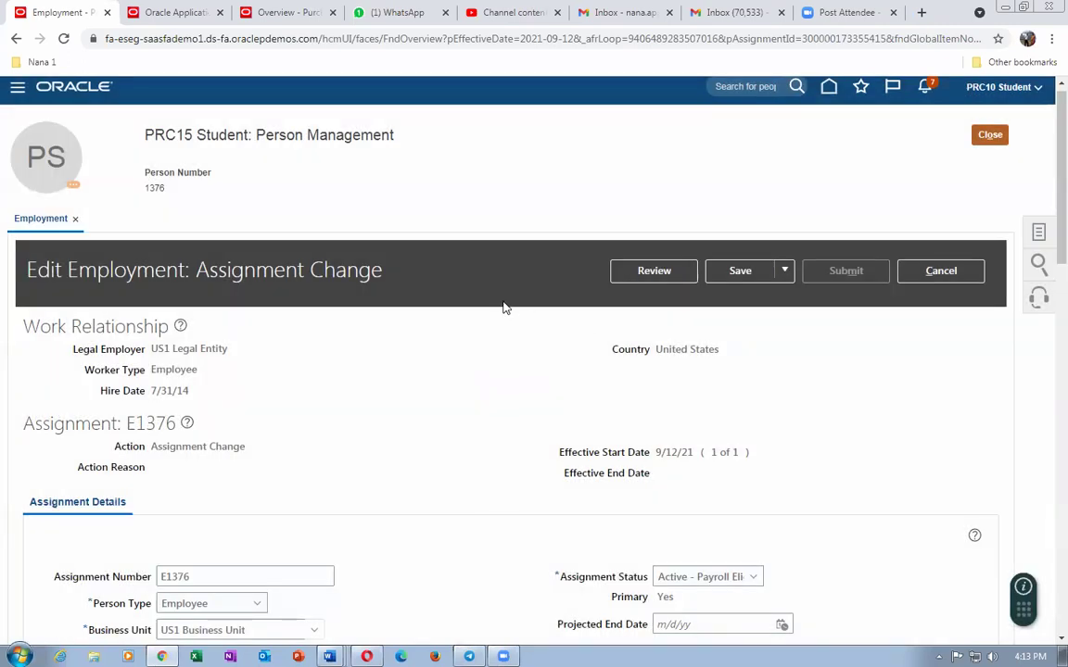
Review the assignment change down to the proposed Default Expense Account under Expenses Information, and submit it
click(654, 270)
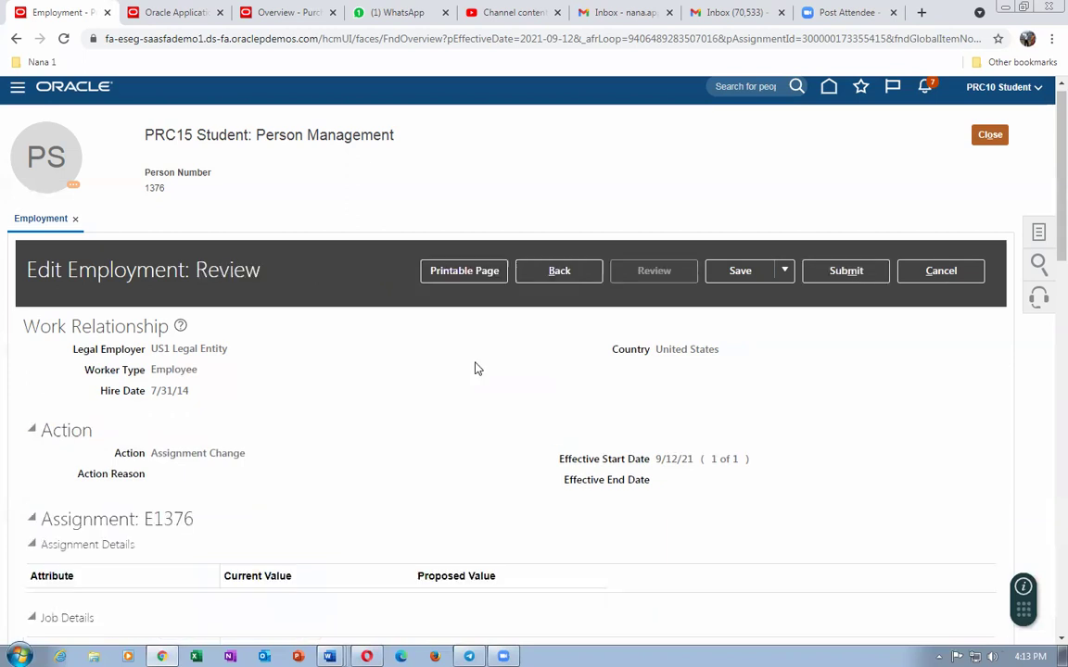
middle_click(475, 368)
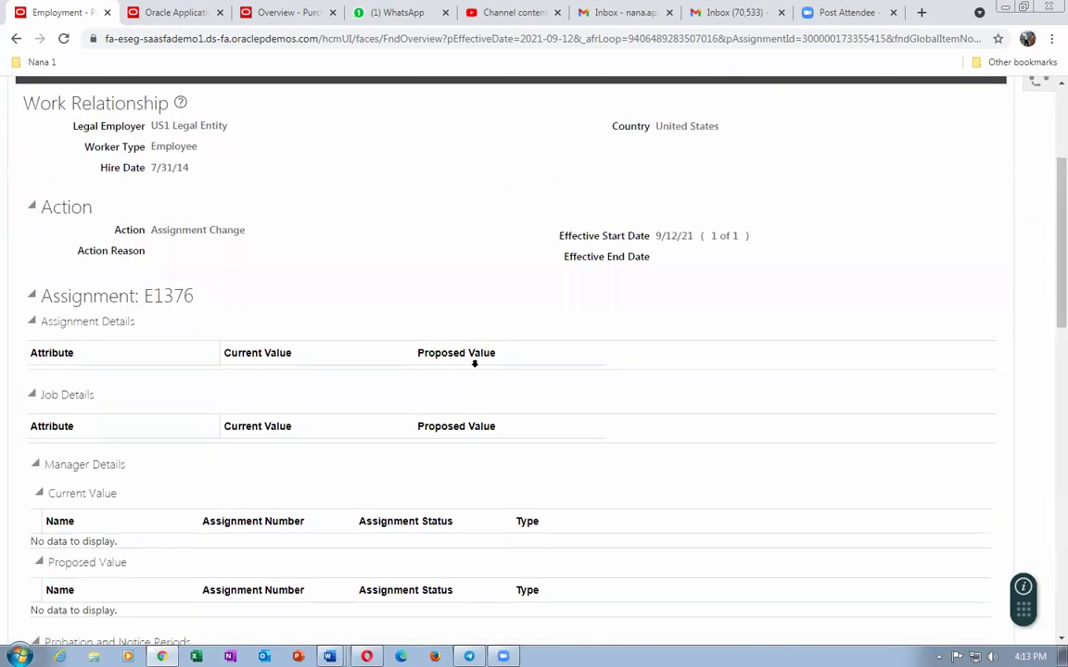
middle_click(477, 370)
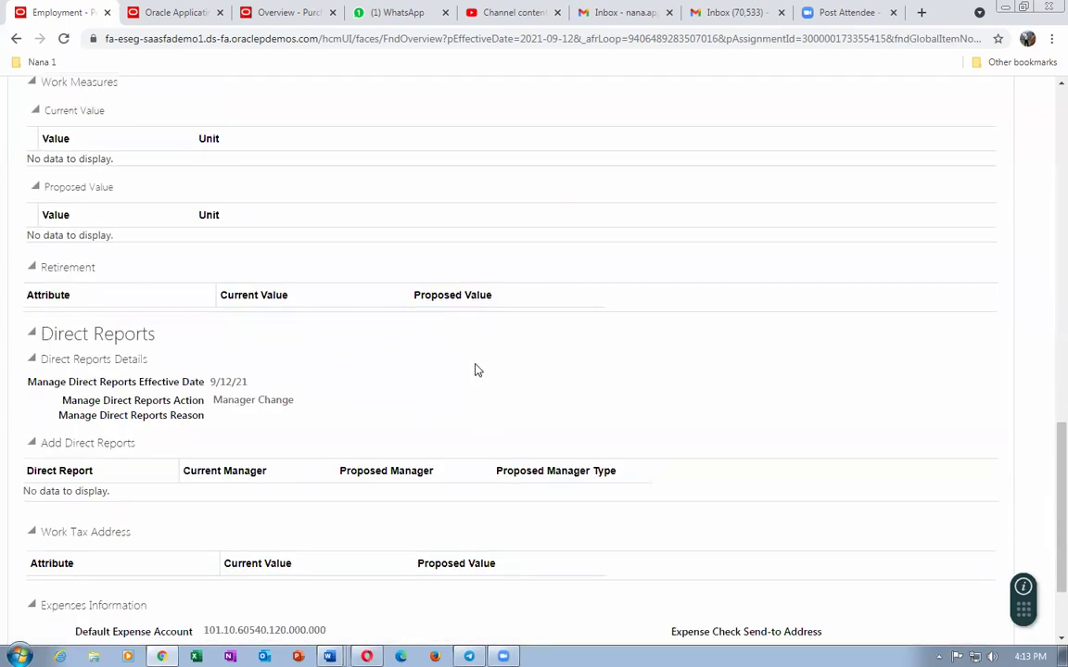
scroll(475, 370, down, 2)
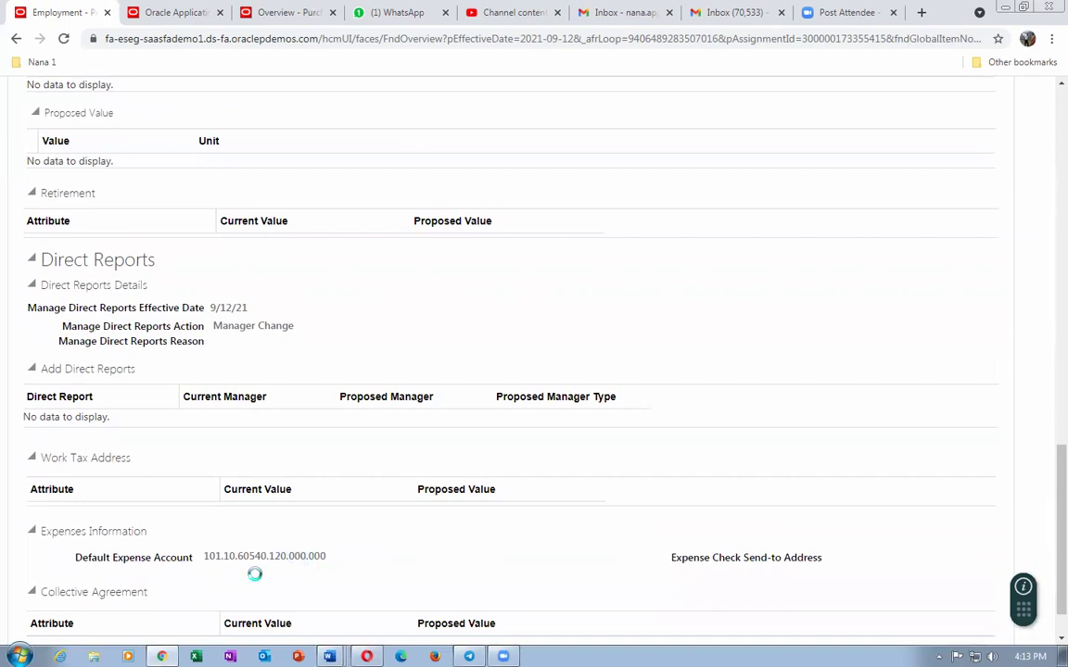
scroll(210, 560, down, 1)
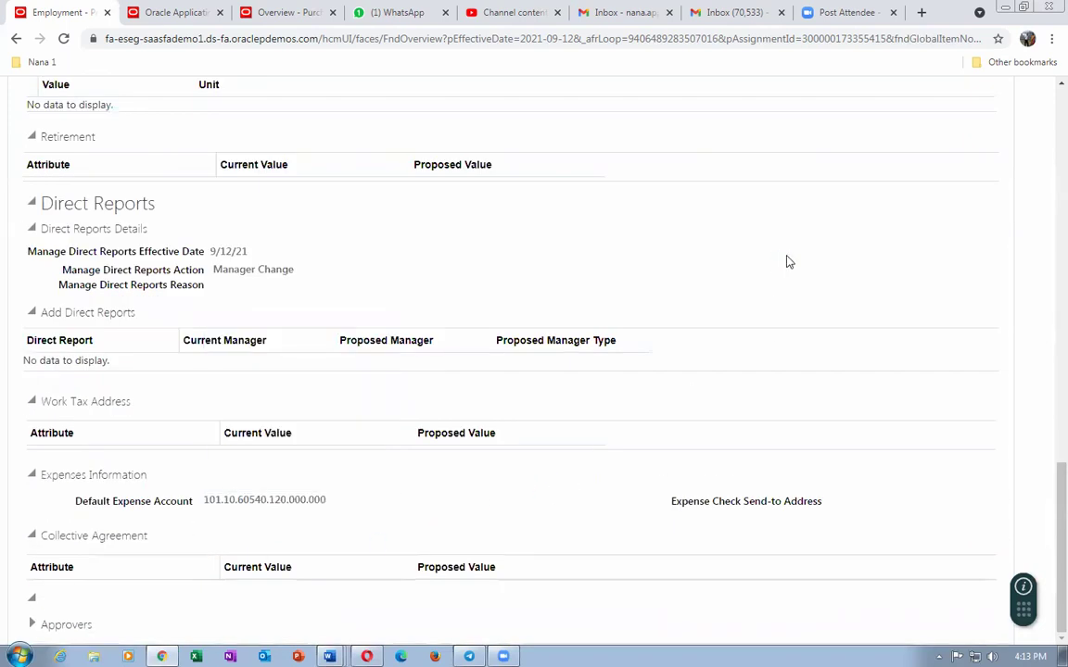
scroll(786, 259, up, 5)
scroll(786, 263, down, 5)
scroll(658, 382, up, 12)
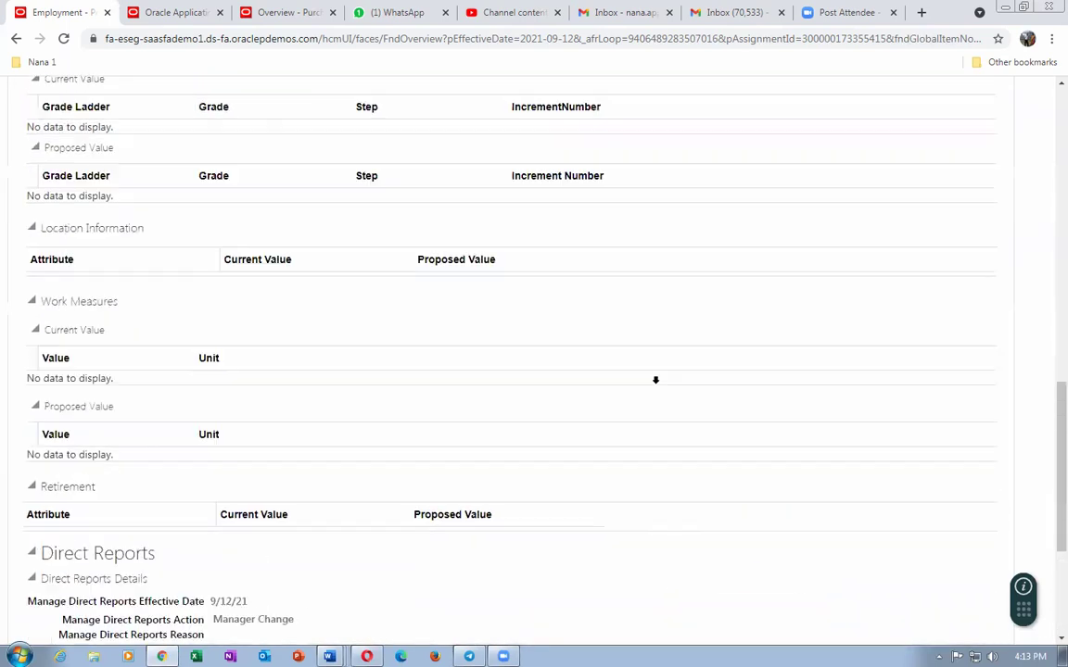
scroll(662, 384, up, 8)
click(845, 280)
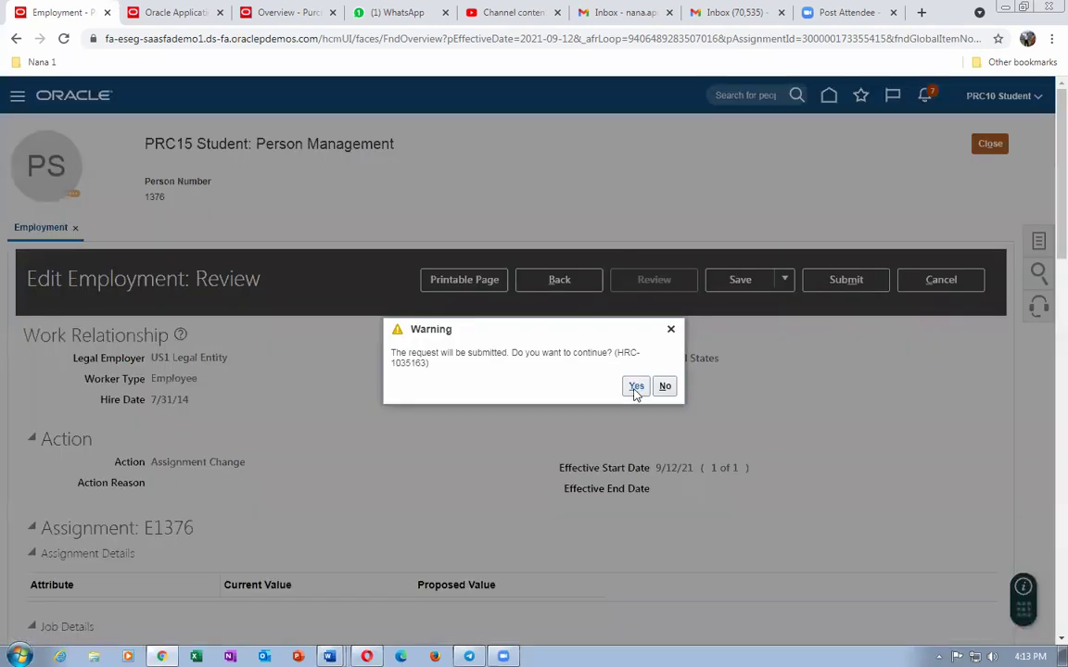
click(636, 389)
click(576, 387)
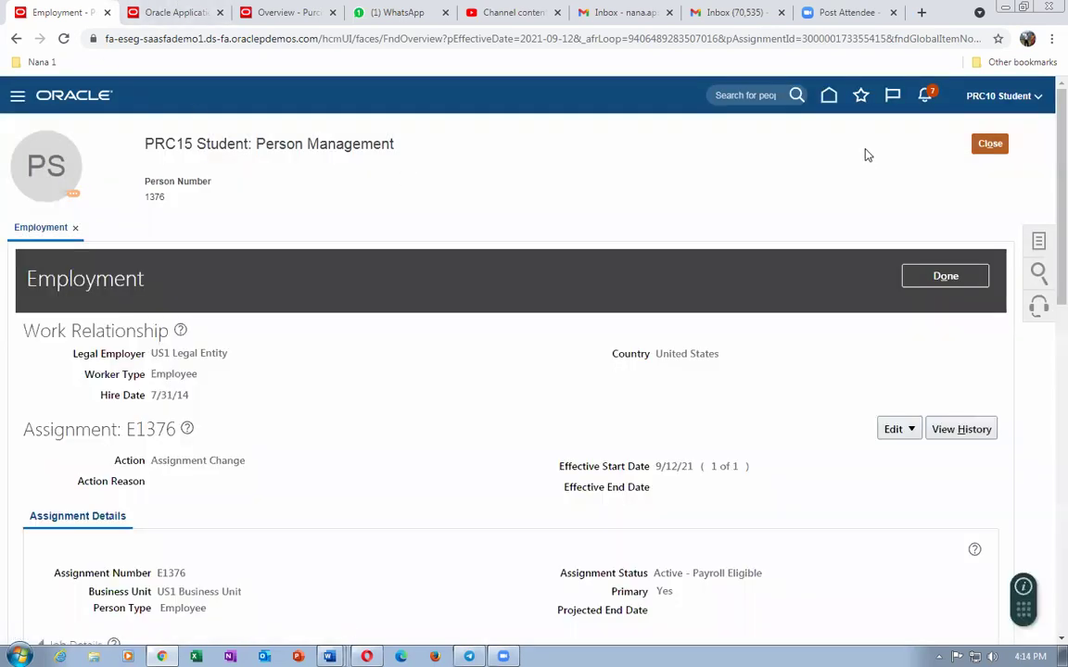
Close the person record and go through the home page to the Purchase Orders work area under Procurement
click(986, 143)
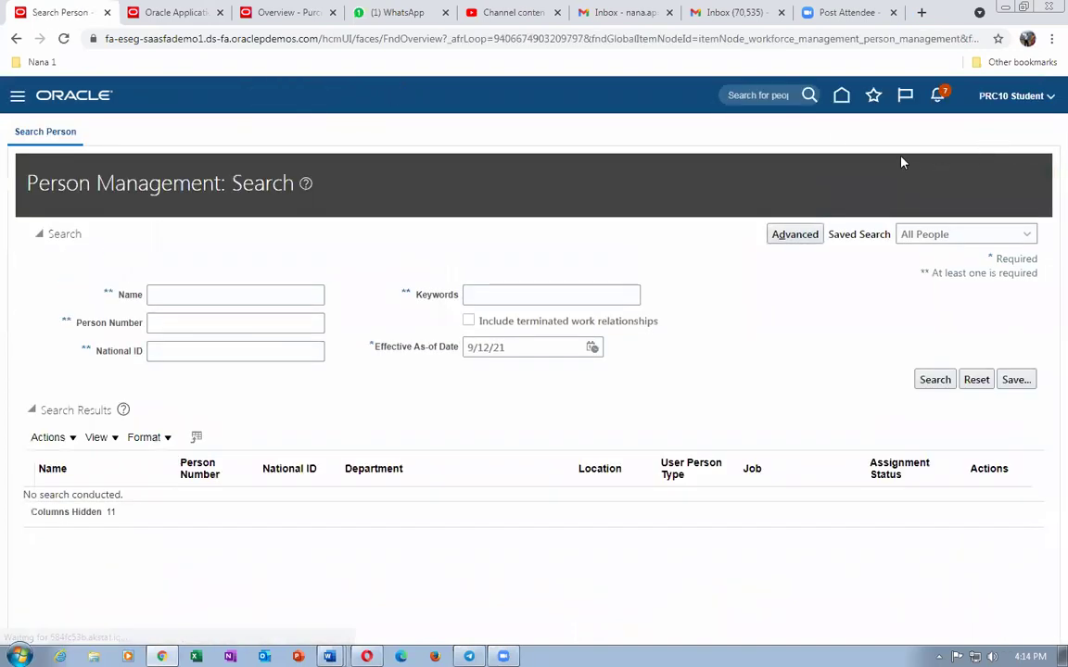
click(829, 96)
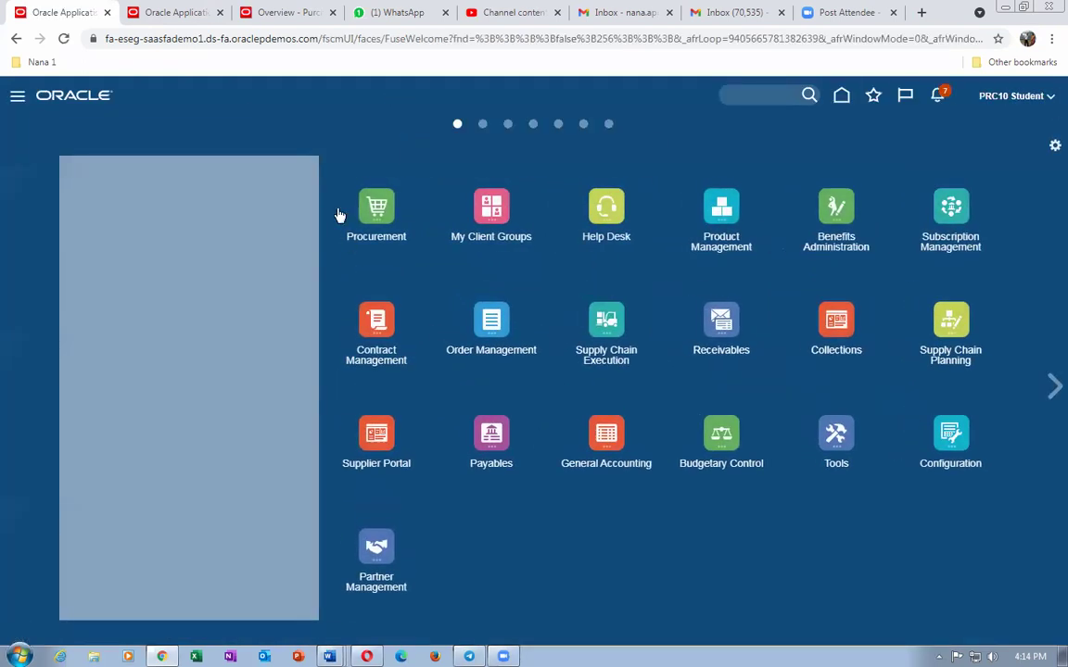
click(377, 204)
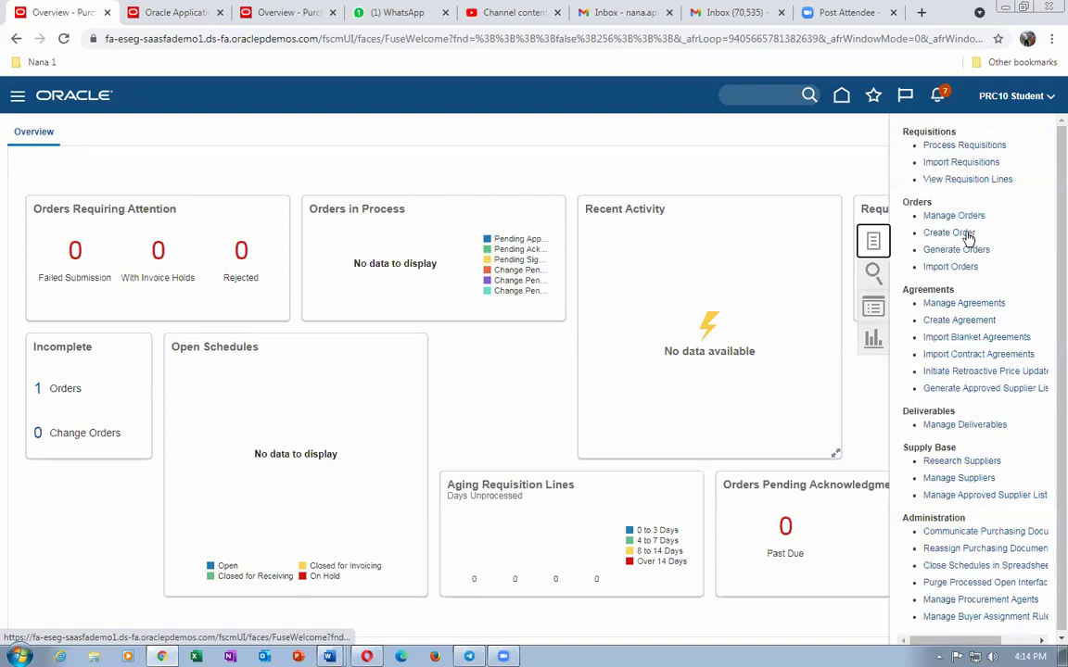
Create a purchase order with the custom Retainage PO style for supplier j10_sup_1
click(967, 236)
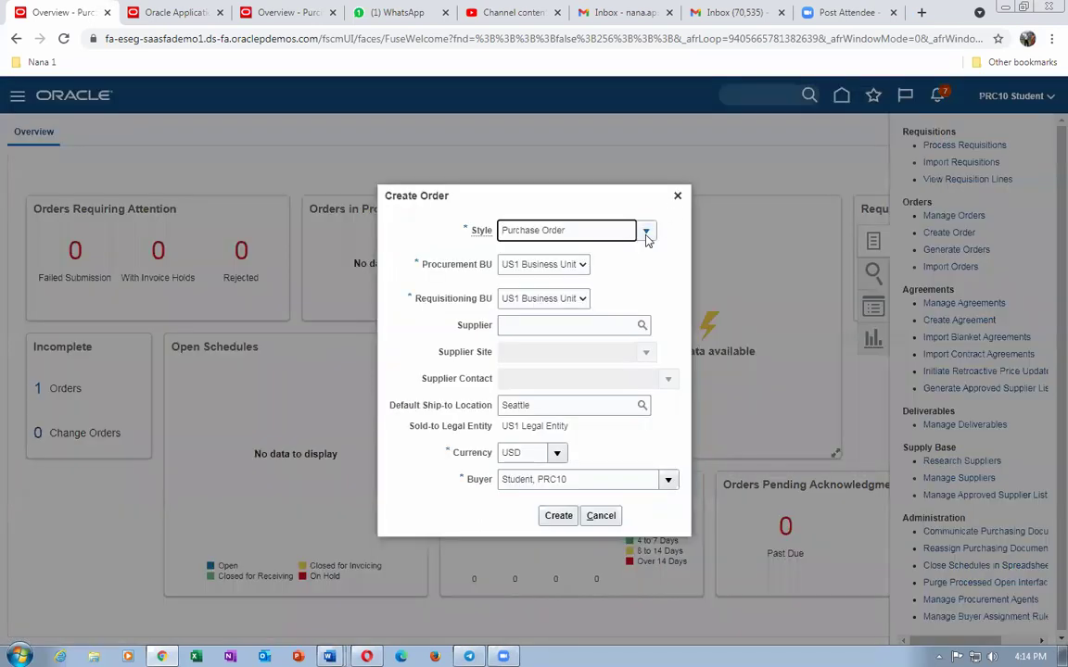
click(645, 233)
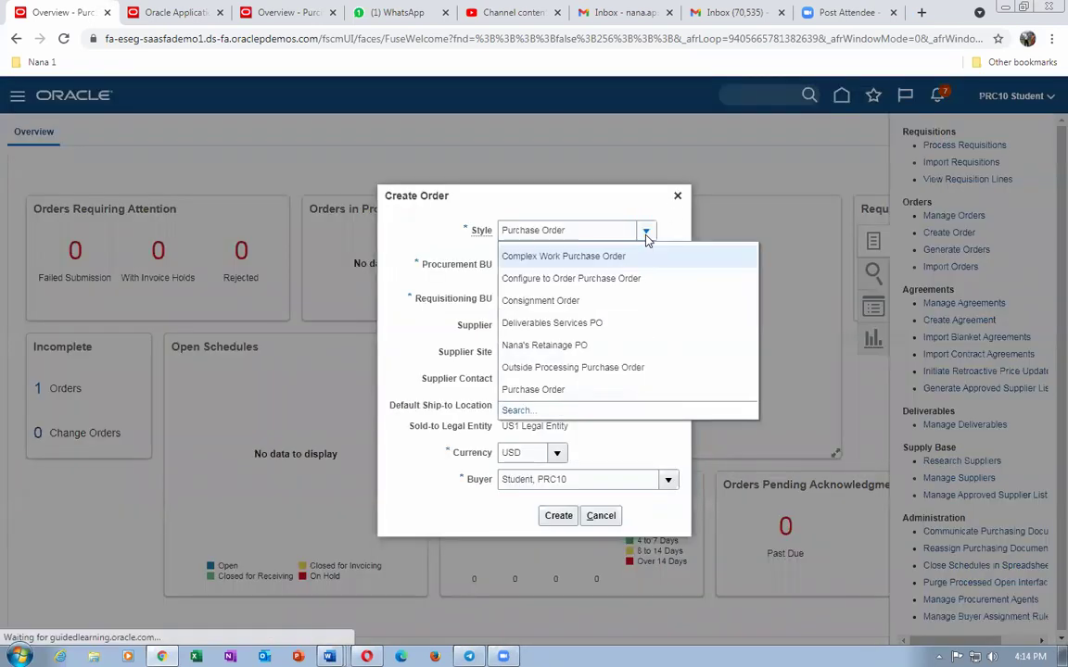
click(595, 350)
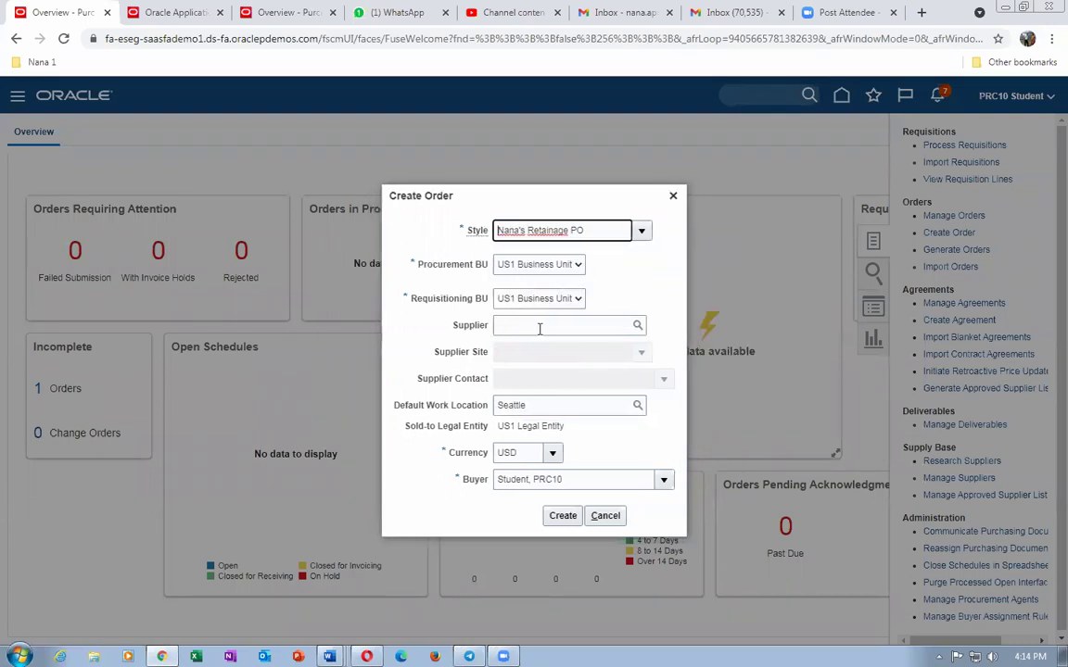
click(540, 326)
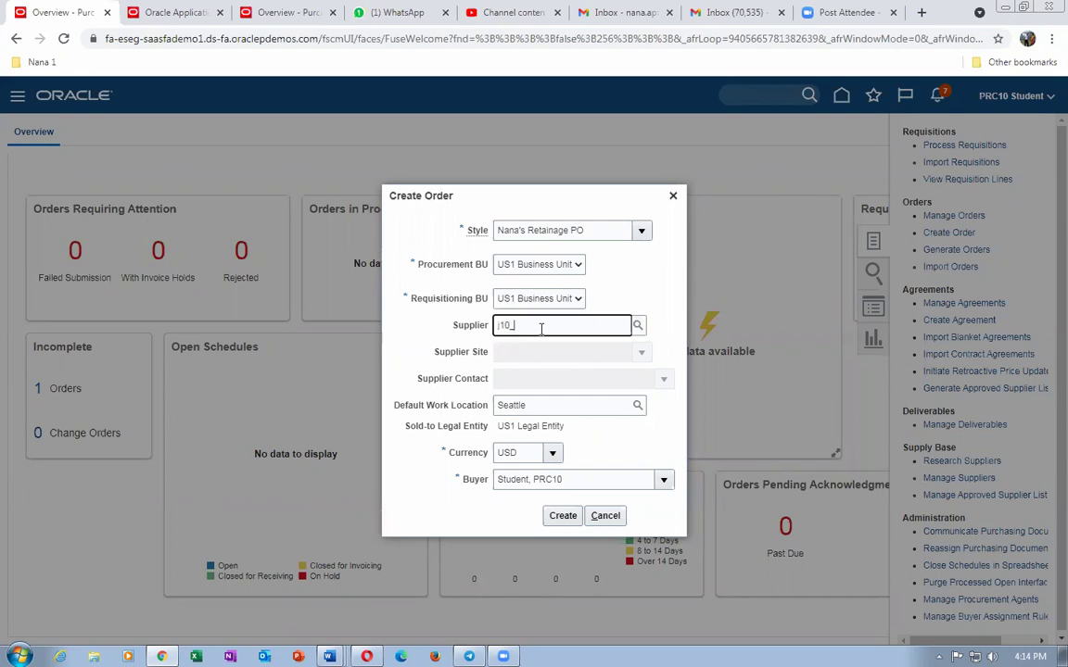
text(j10_sup_1)
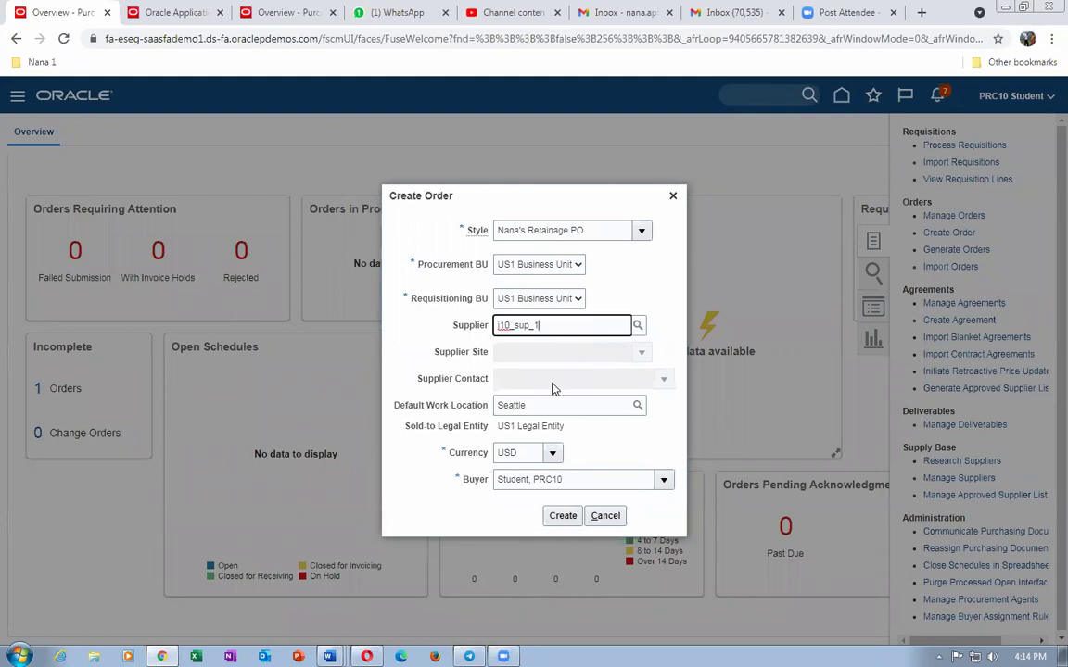
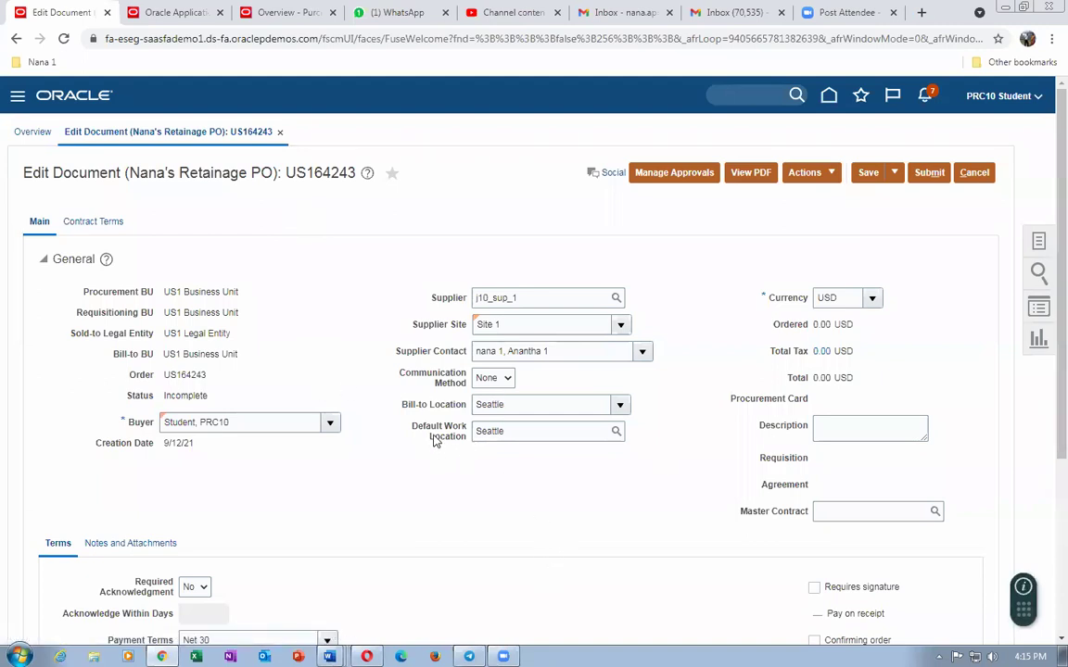
Add a first line to the order and check its full line type
drag(520, 434, 475, 446)
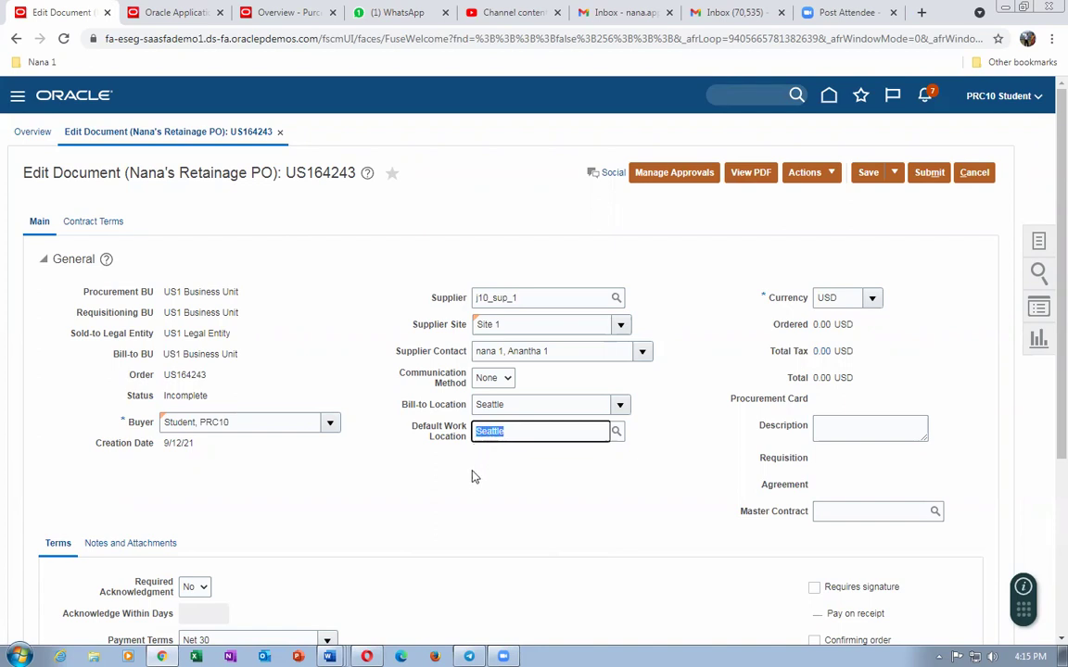
click(471, 477)
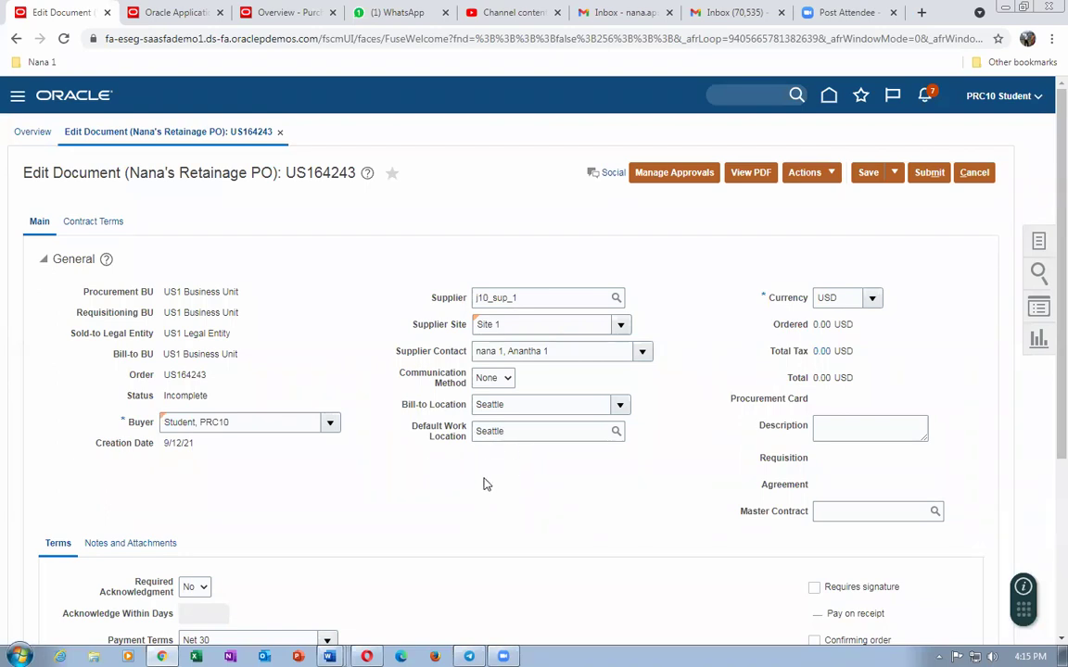
scroll(484, 484, down, 5)
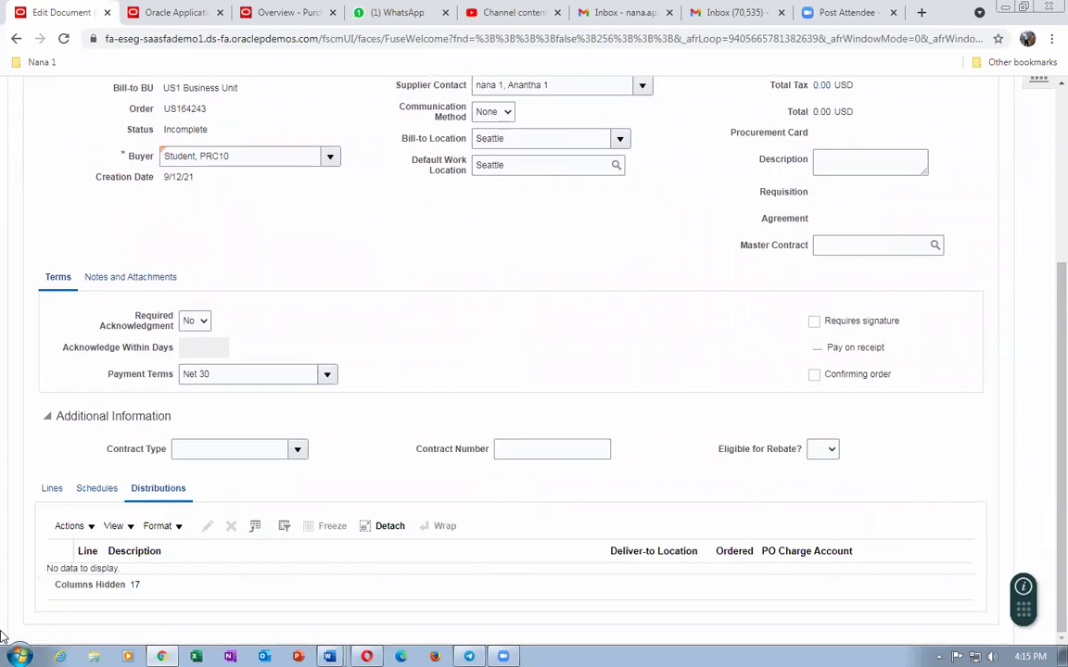
click(50, 492)
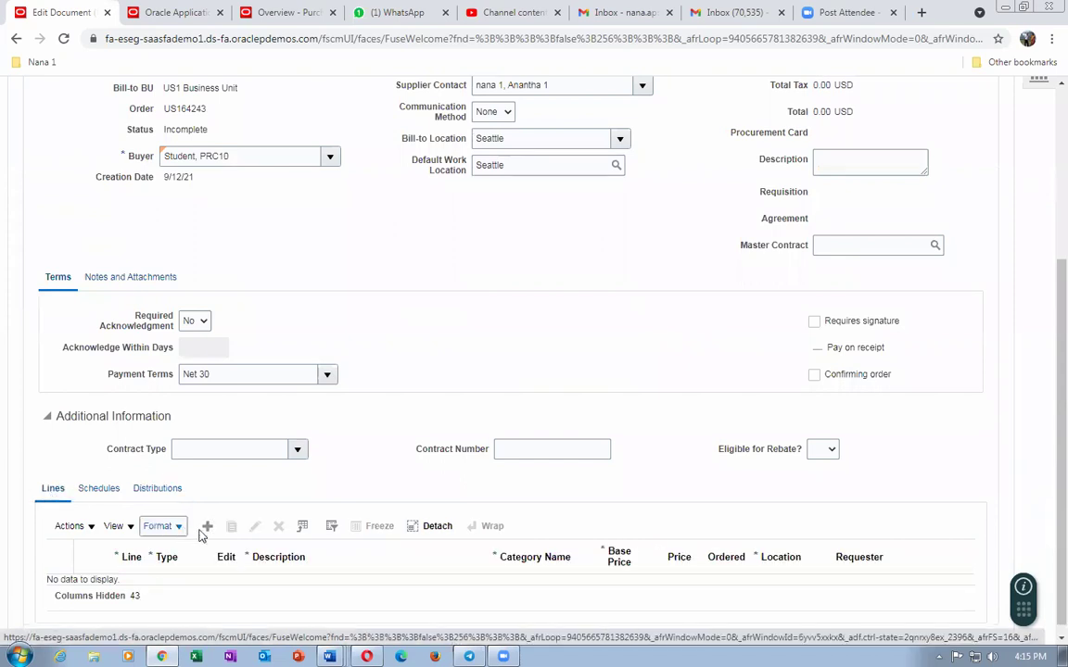
click(208, 526)
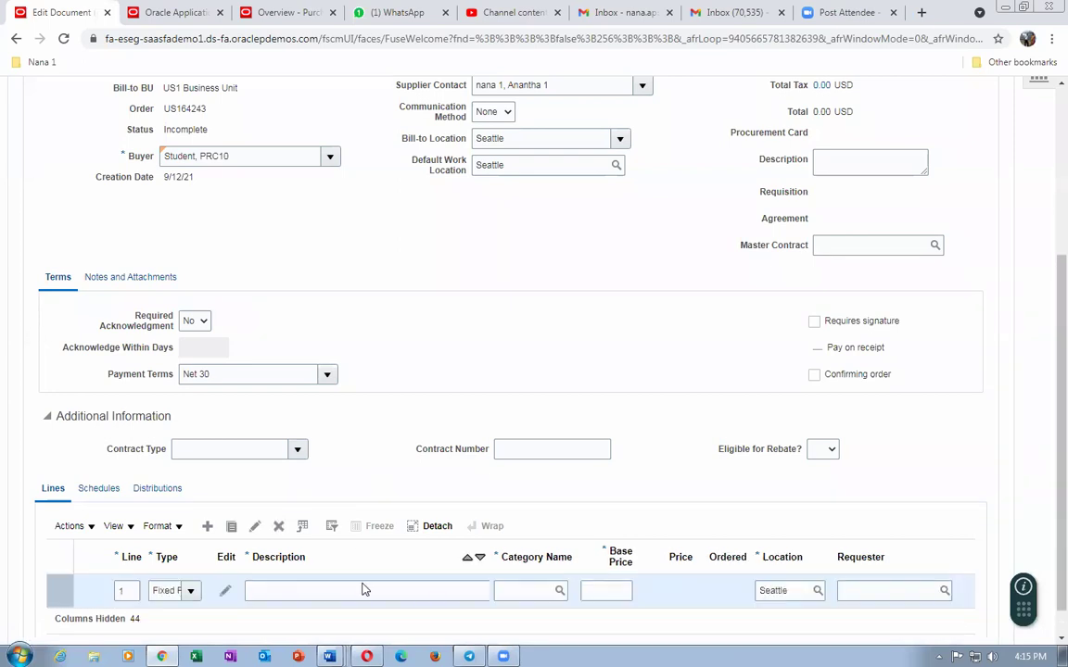
click(167, 592)
key(End)
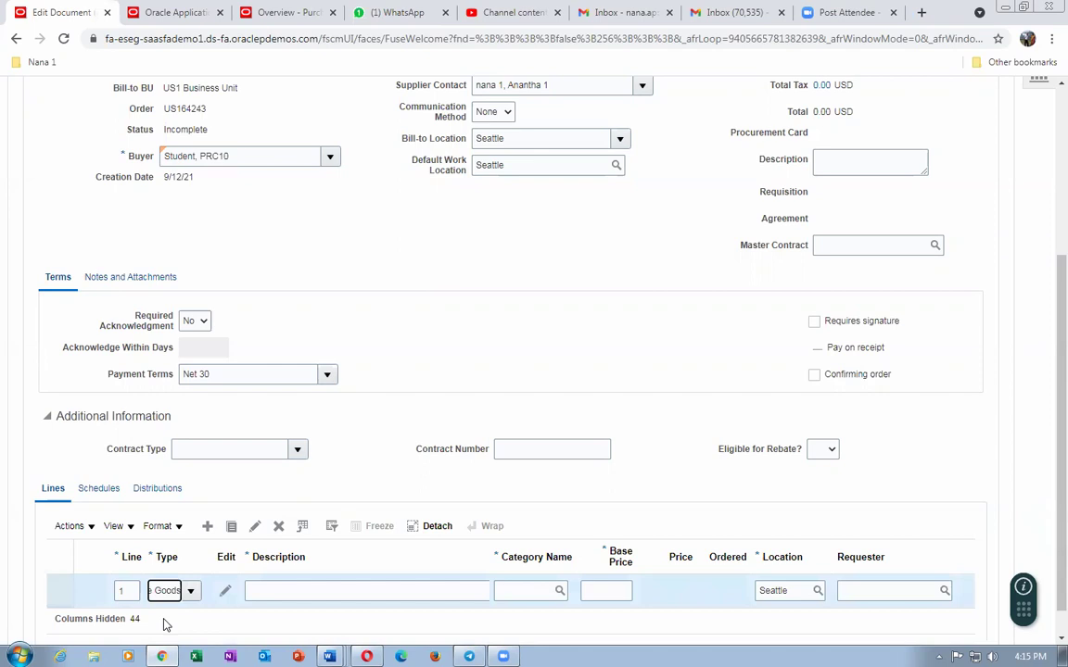
click(369, 474)
Describe order line 1 as Factory Renovation
click(299, 594)
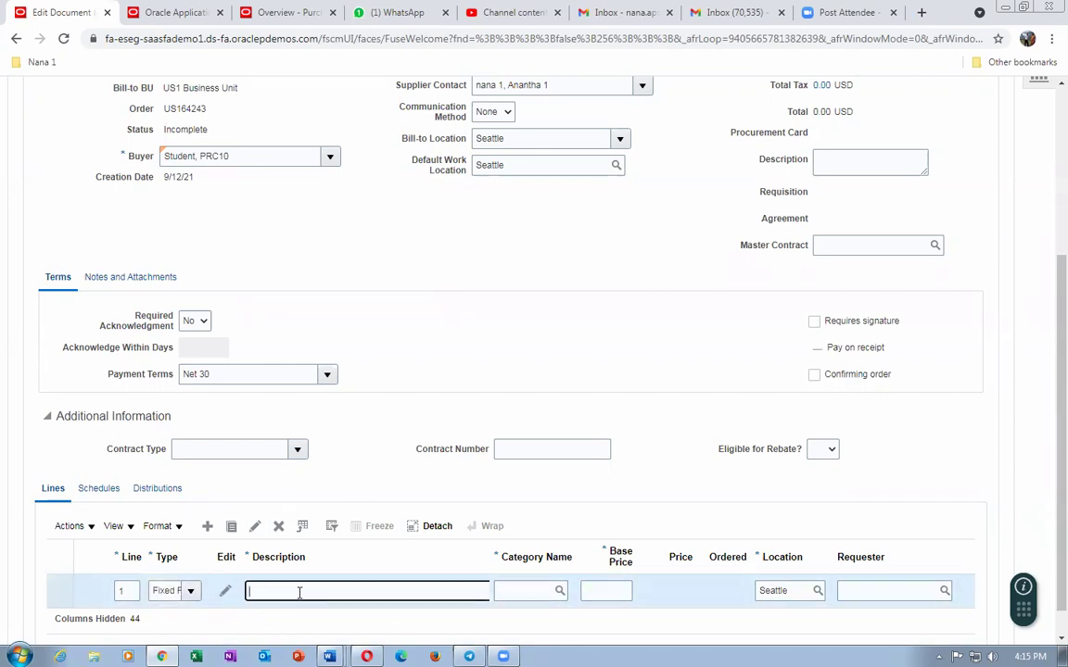
text(factory)
key(Home)
text(F)
key(Right)
key(Right)
key(Right)
key(Right)
key(Right)
text(Renovation)
Assign the Miscellaneous category to the Factory Renovation line and set its base price to 20,000
click(525, 591)
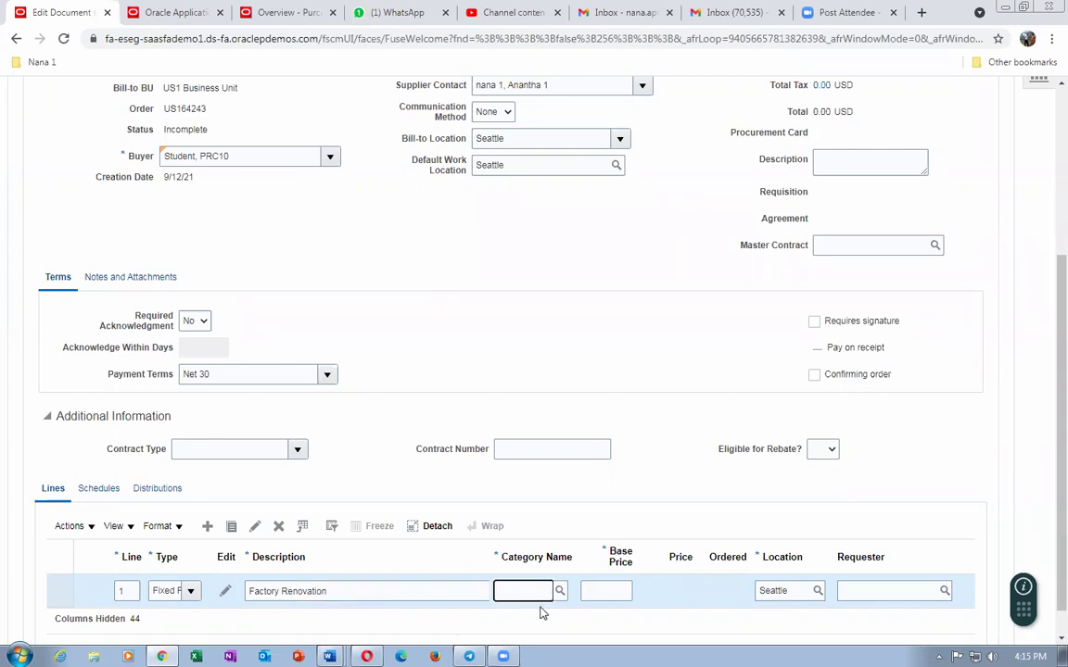
text(Misc)
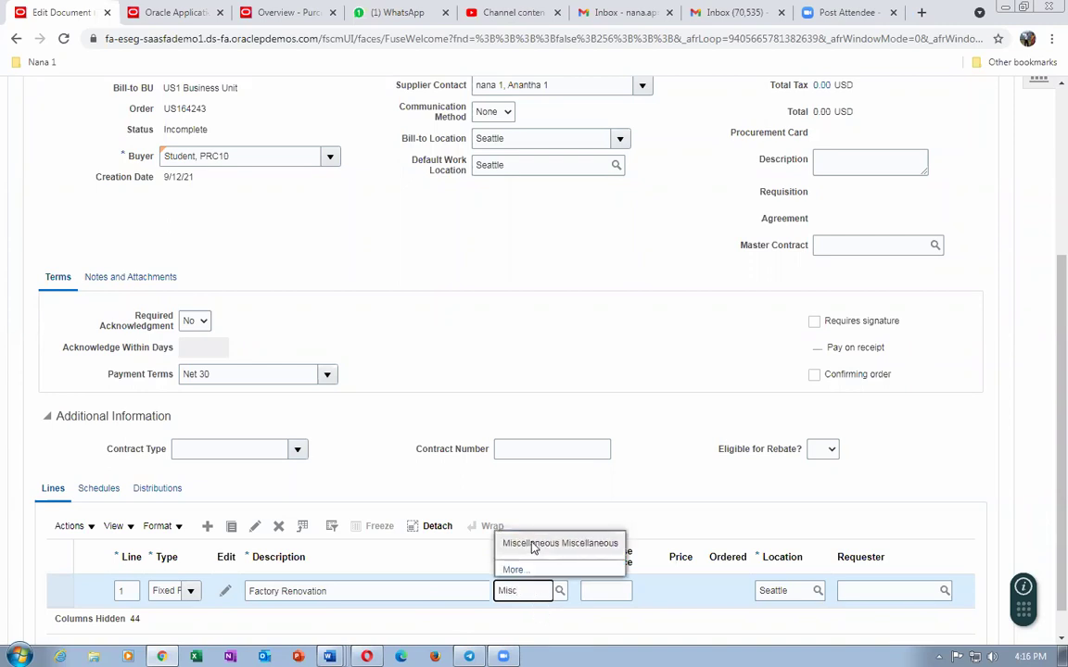
click(551, 554)
click(599, 590)
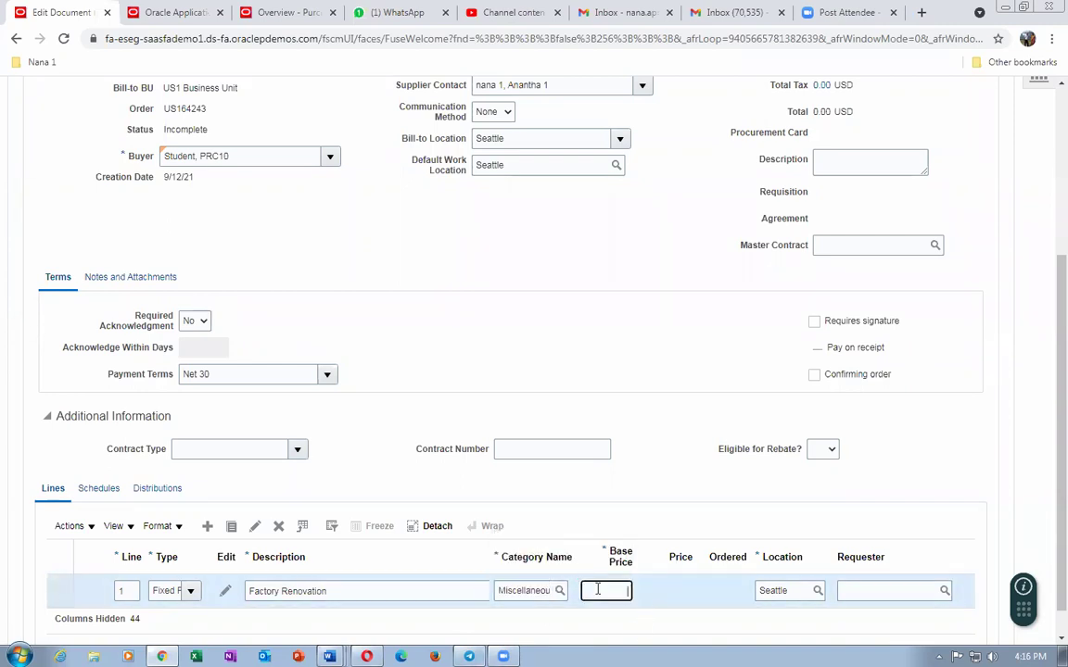
text(20000)
key(Tab)
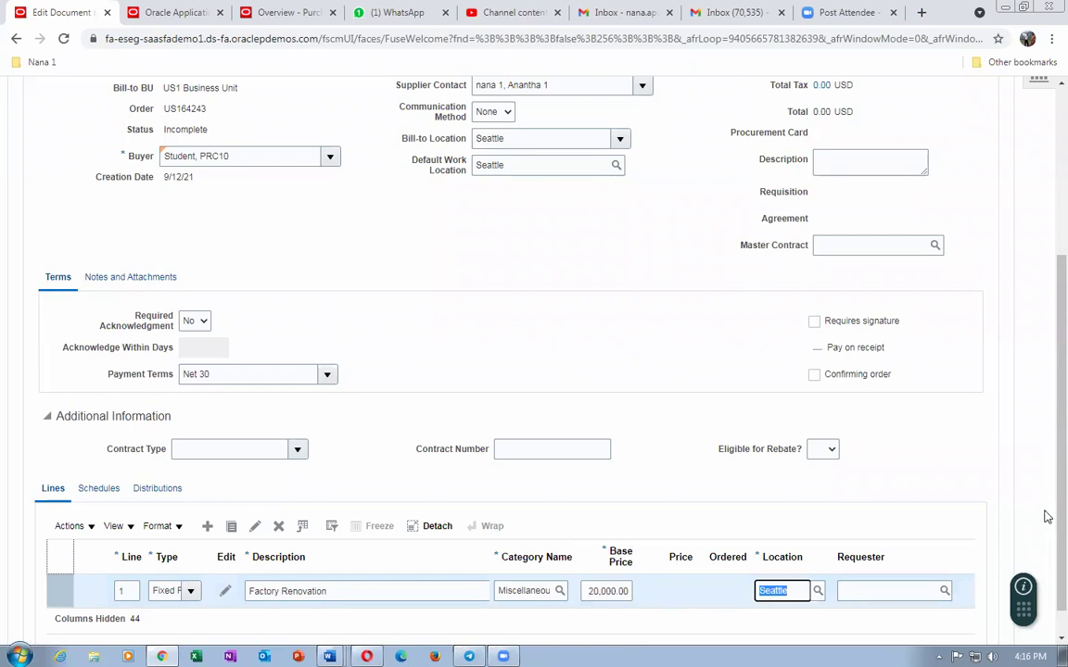
scroll(455, 613, down, 1)
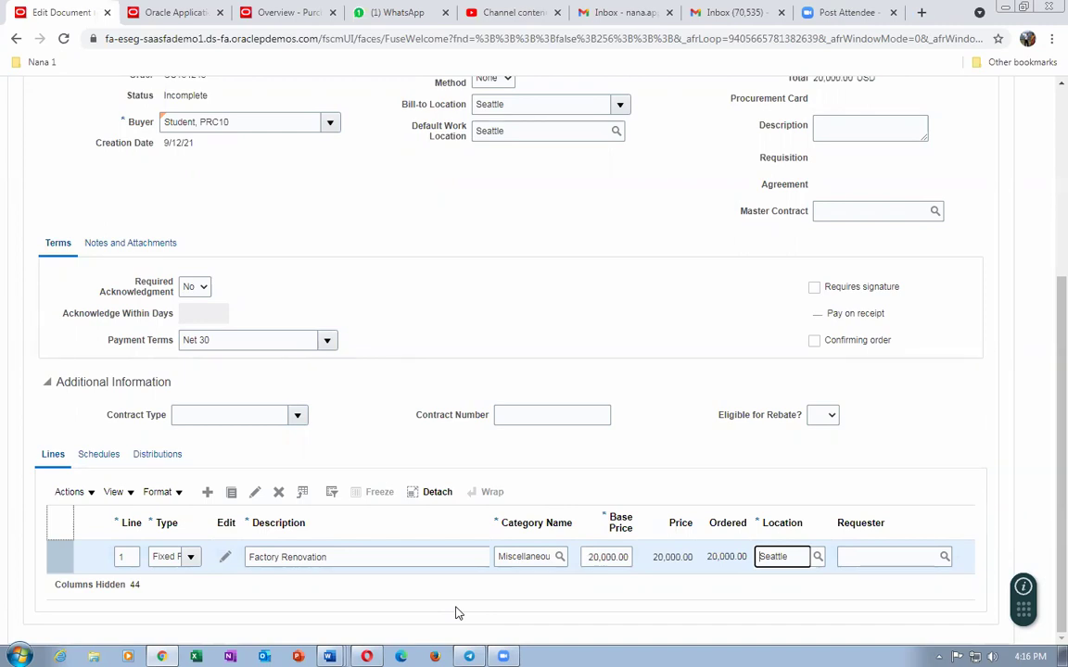
click(150, 11)
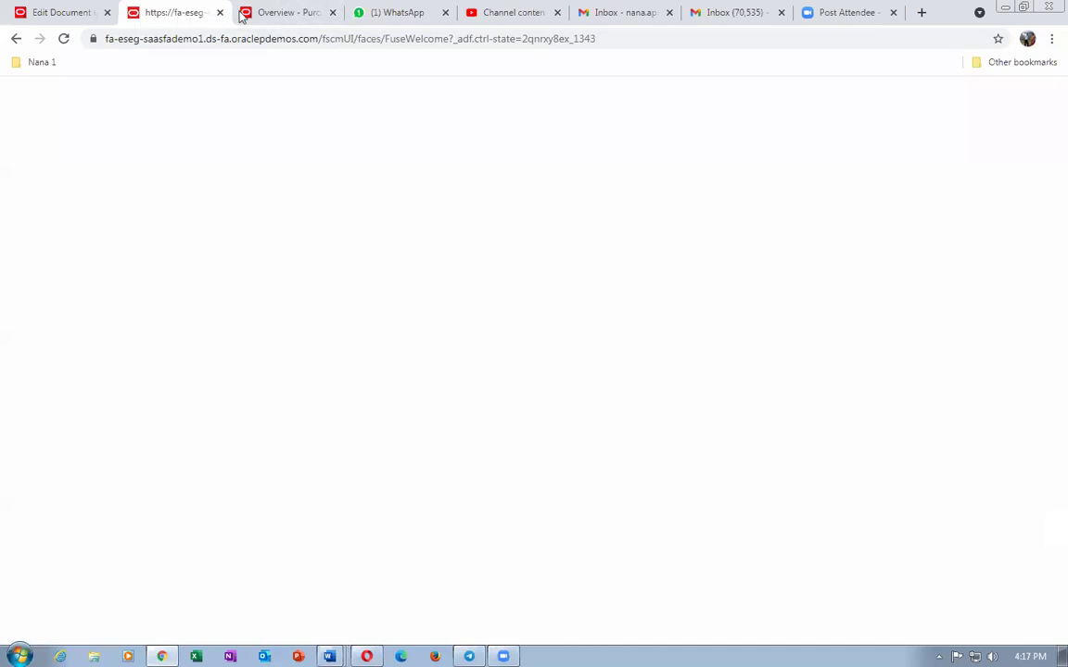
click(224, 39)
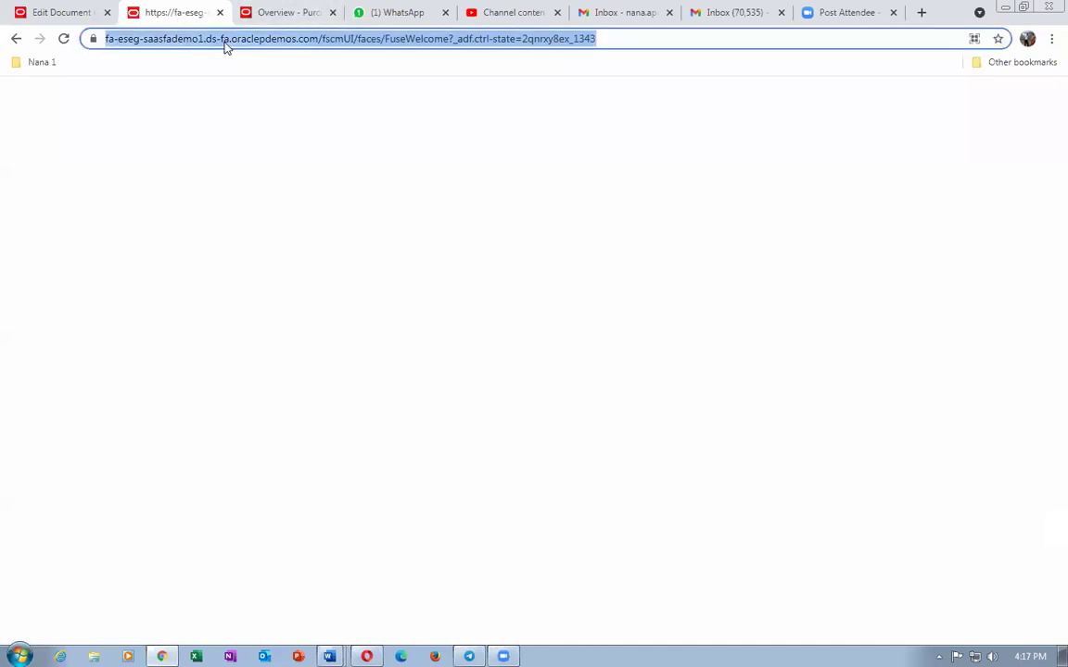
click(51, 13)
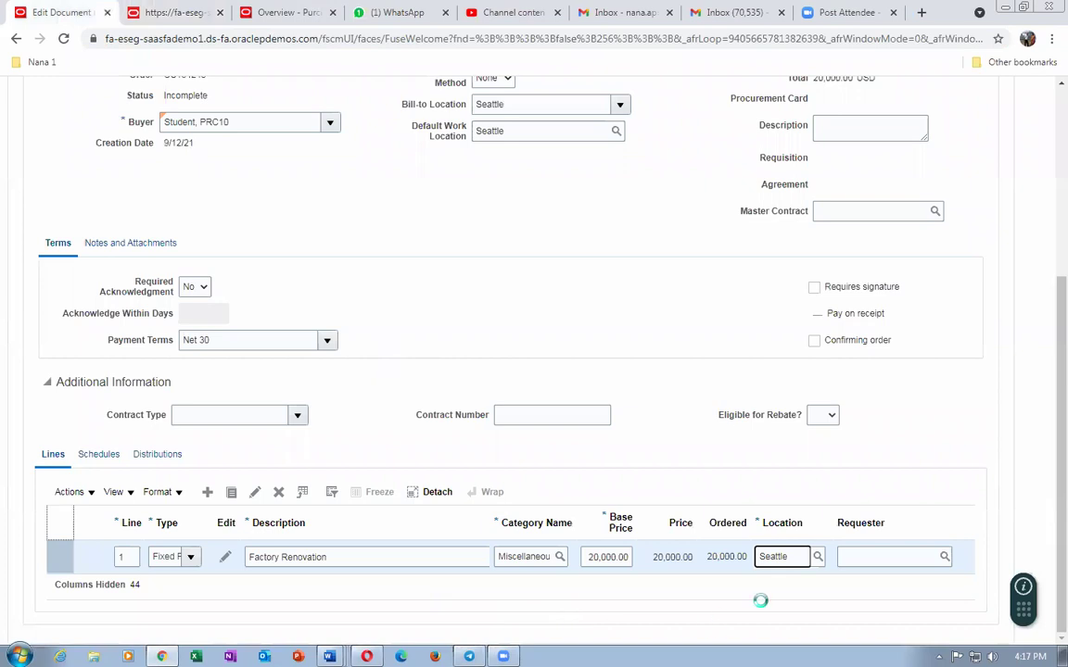
Review the order's schedules and delete both Factory Renovation schedules together with their line
click(95, 456)
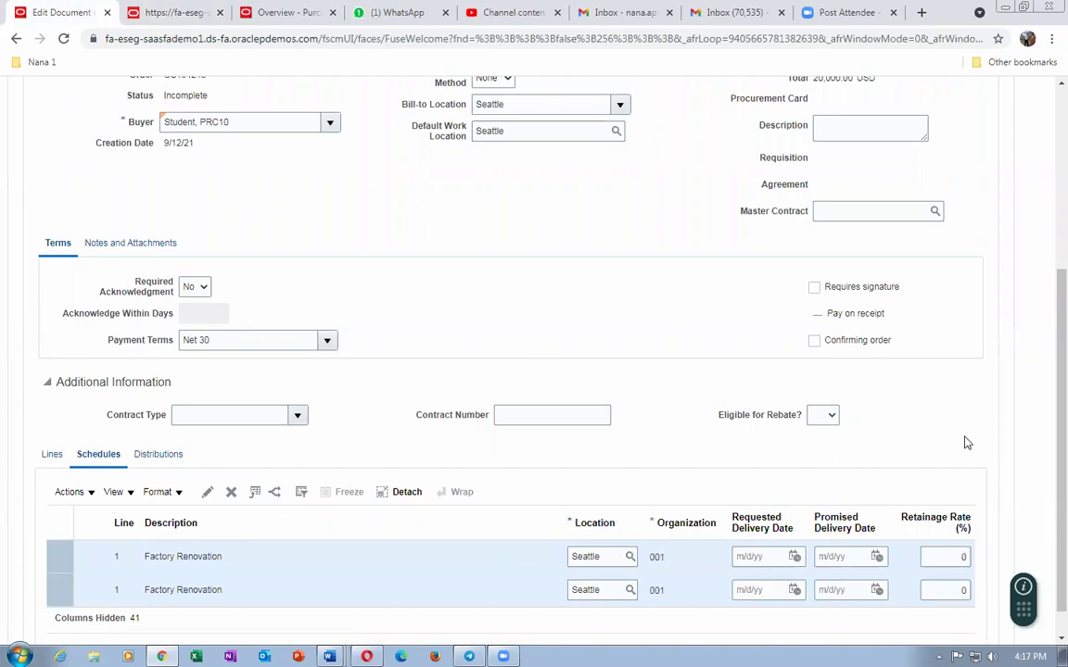
scroll(1048, 434, down, 1)
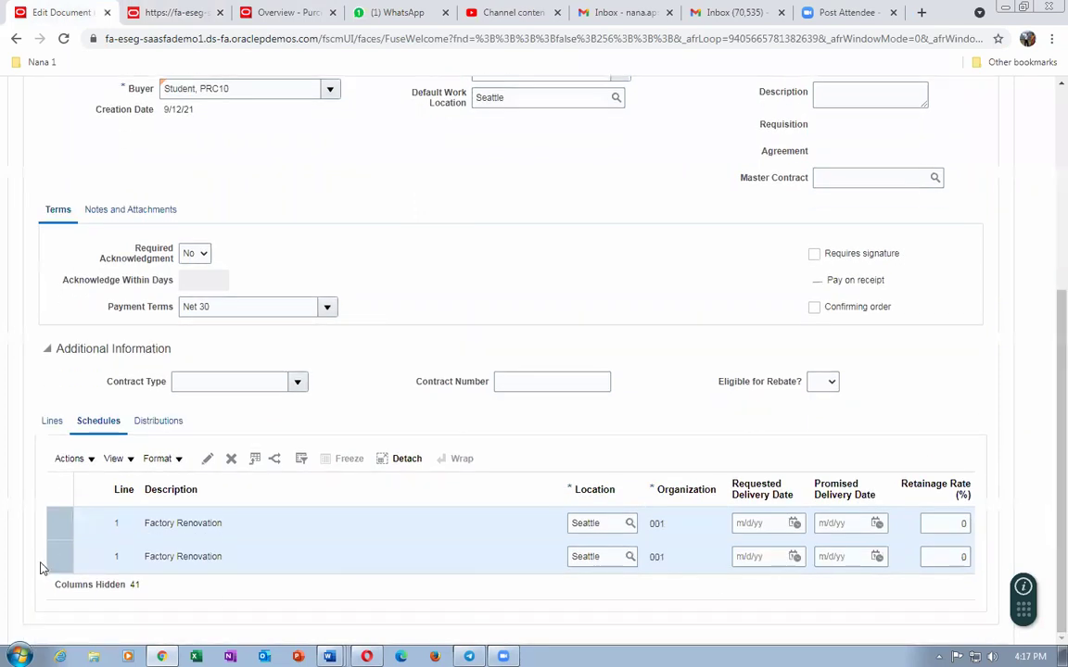
click(232, 460)
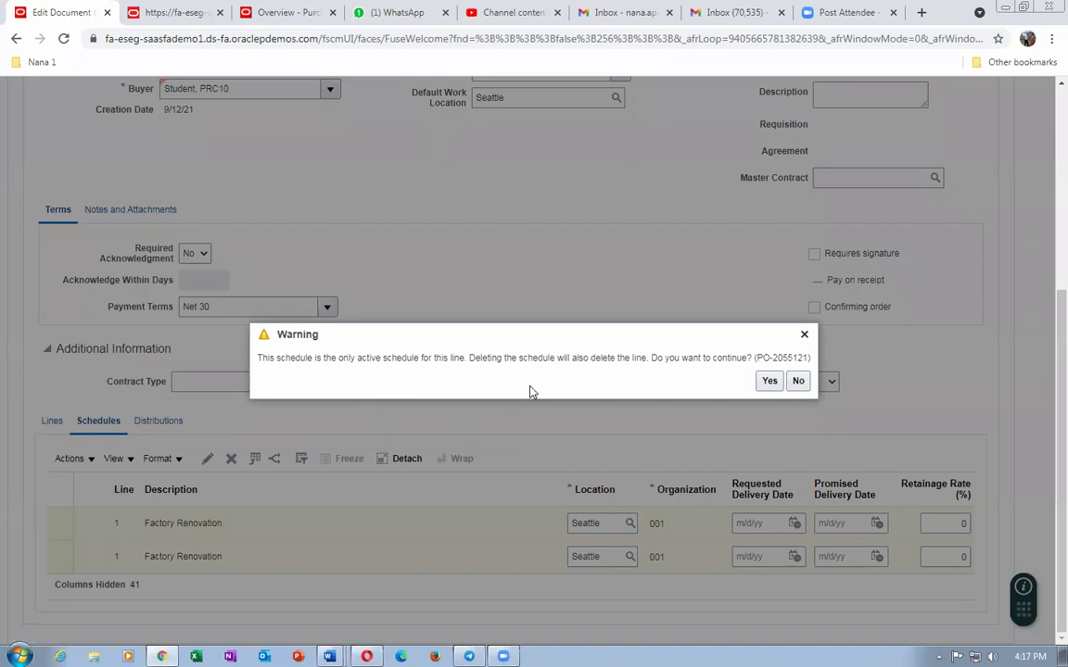
click(769, 382)
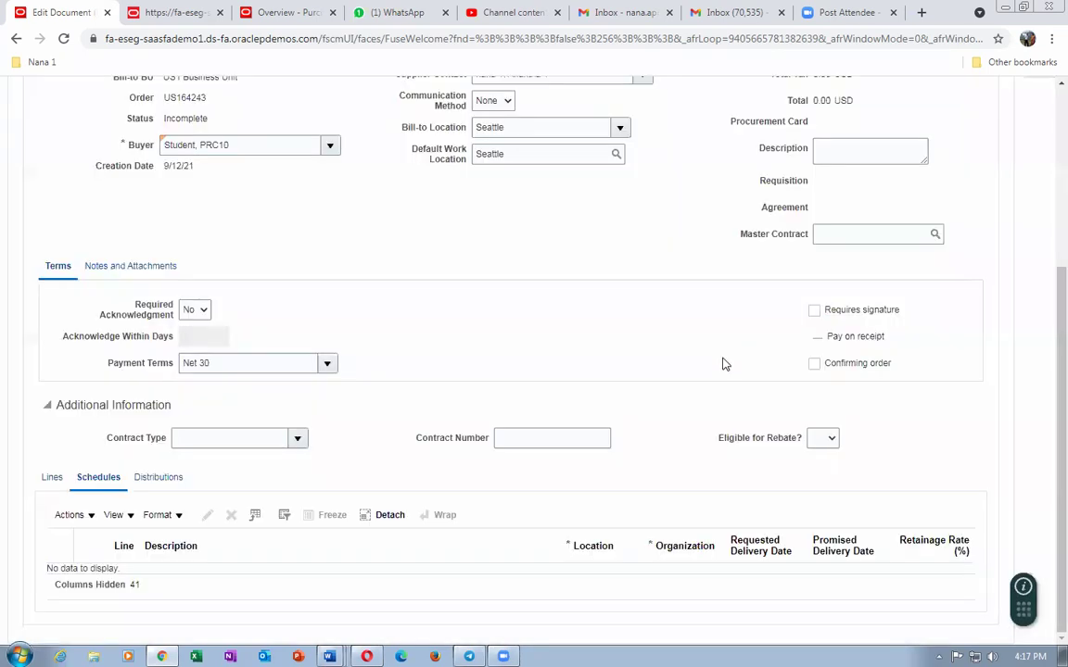
Add a new line to the purchase order with the description Factory Renovation
click(54, 478)
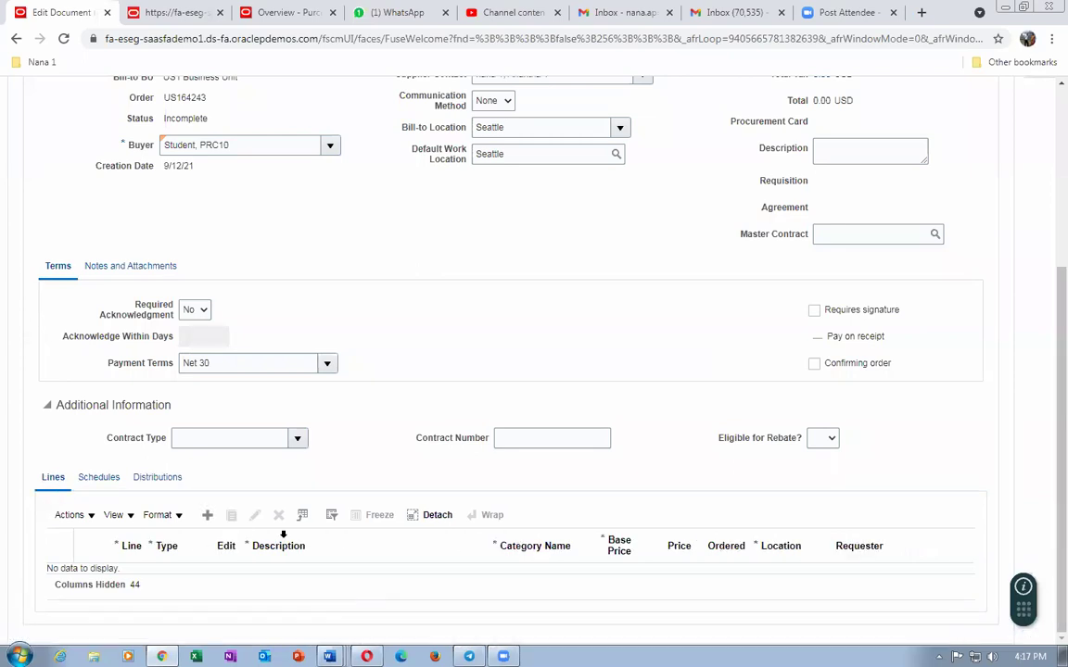
click(206, 517)
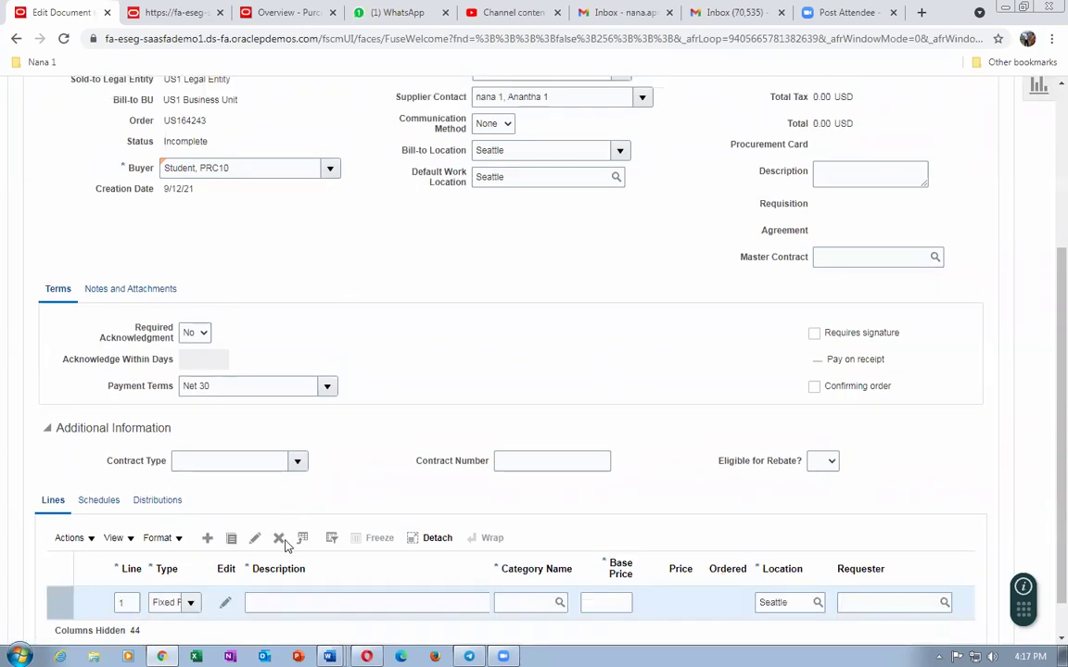
click(282, 604)
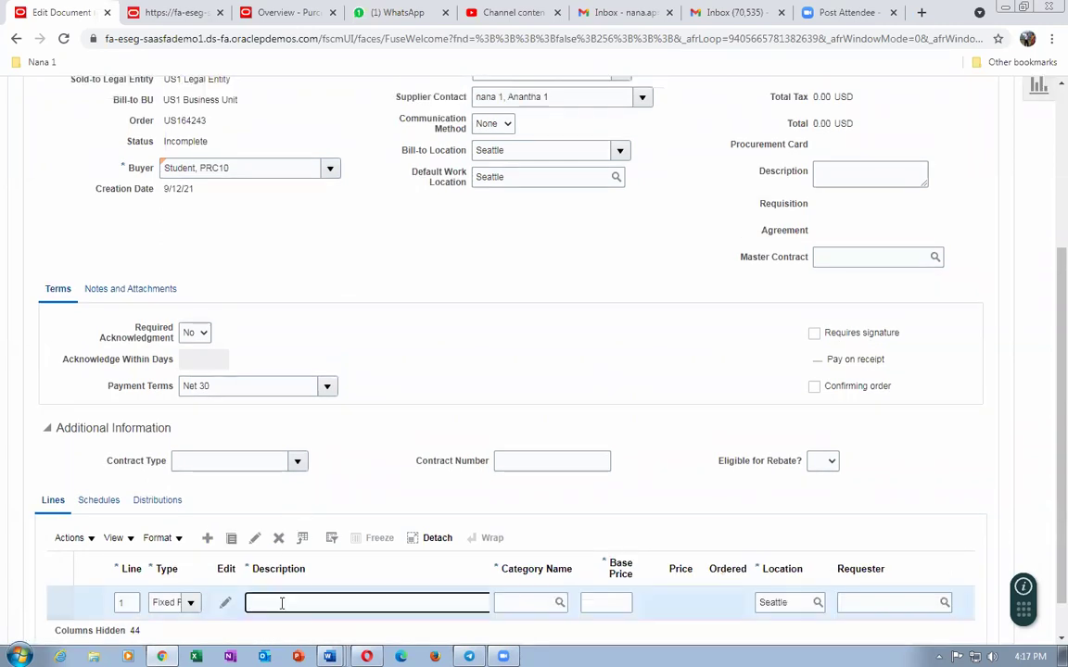
text(Factory Renovation)
Search the category names for Misc and assign the Miscellaneous category to the new line
key(Tab)
text(MIc)
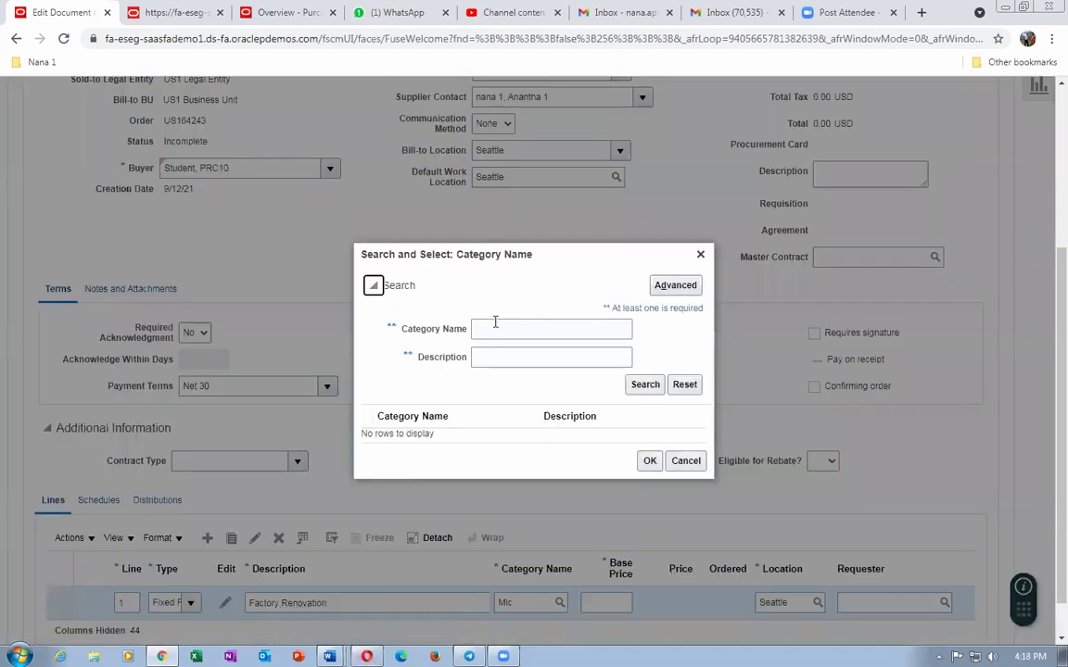
click(497, 323)
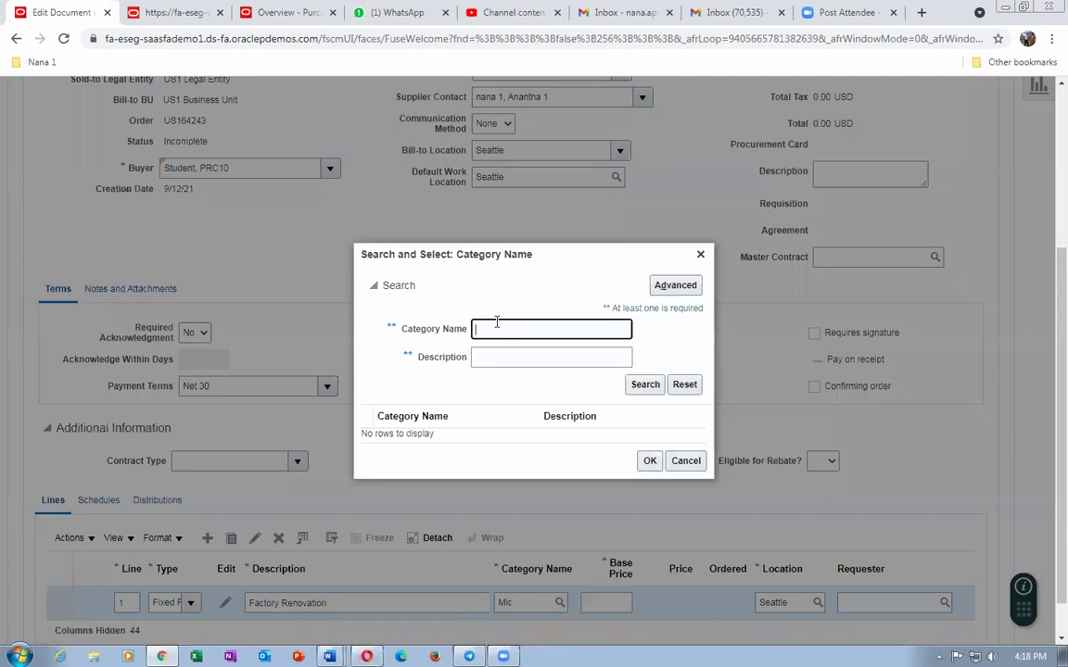
text(Misc)
click(640, 386)
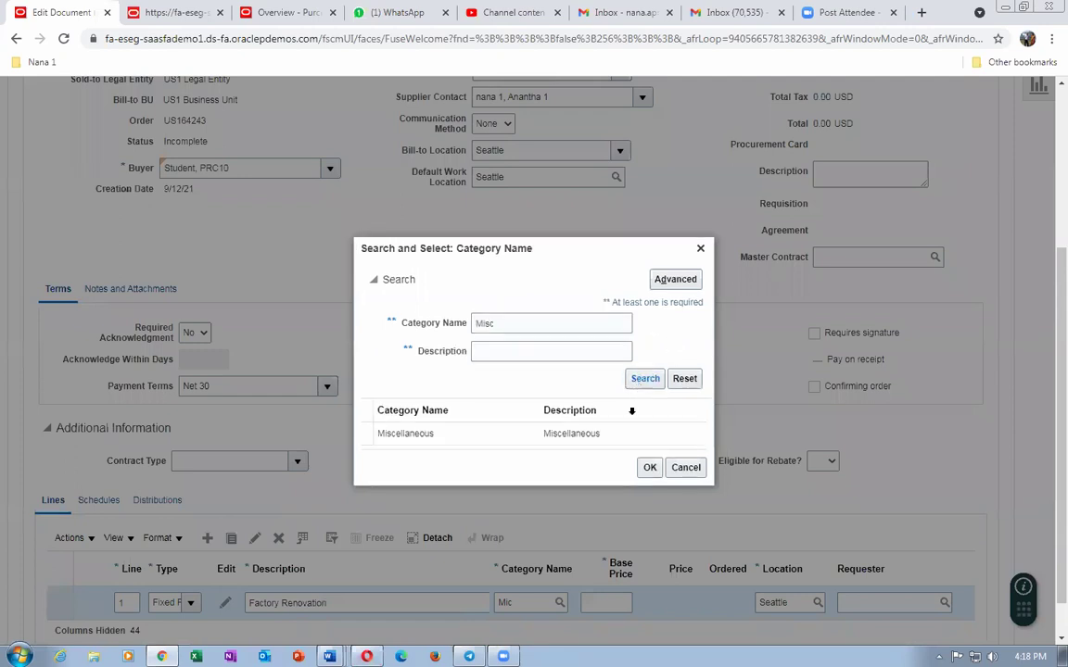
click(571, 433)
click(649, 466)
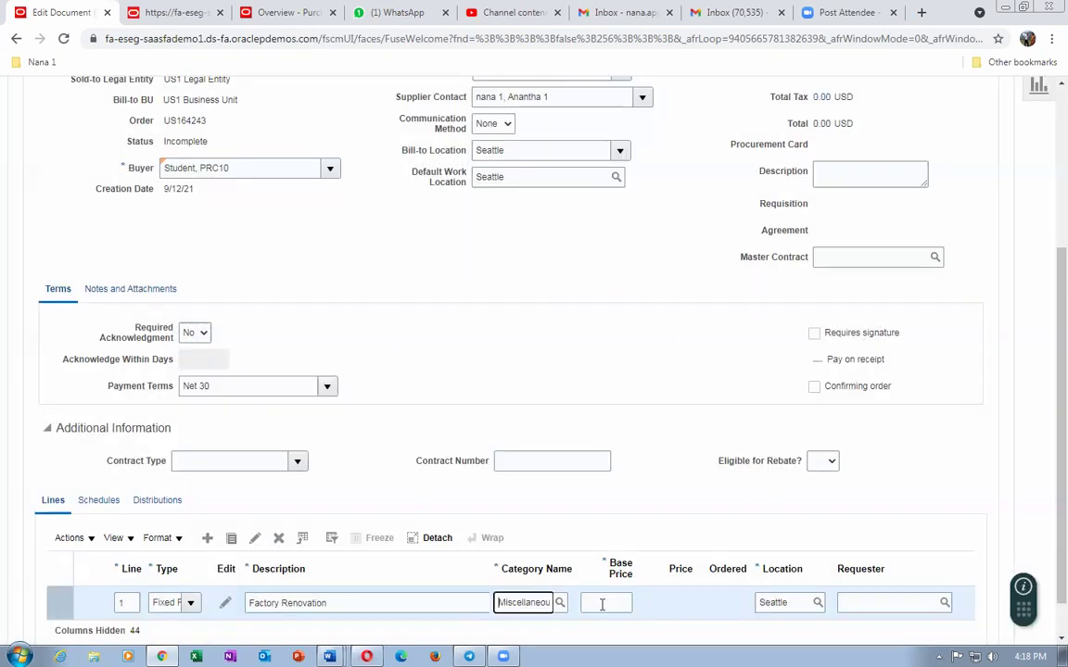
Set the new line's base price to 20,000 and fill in its requester
click(601, 603)
text(20000)
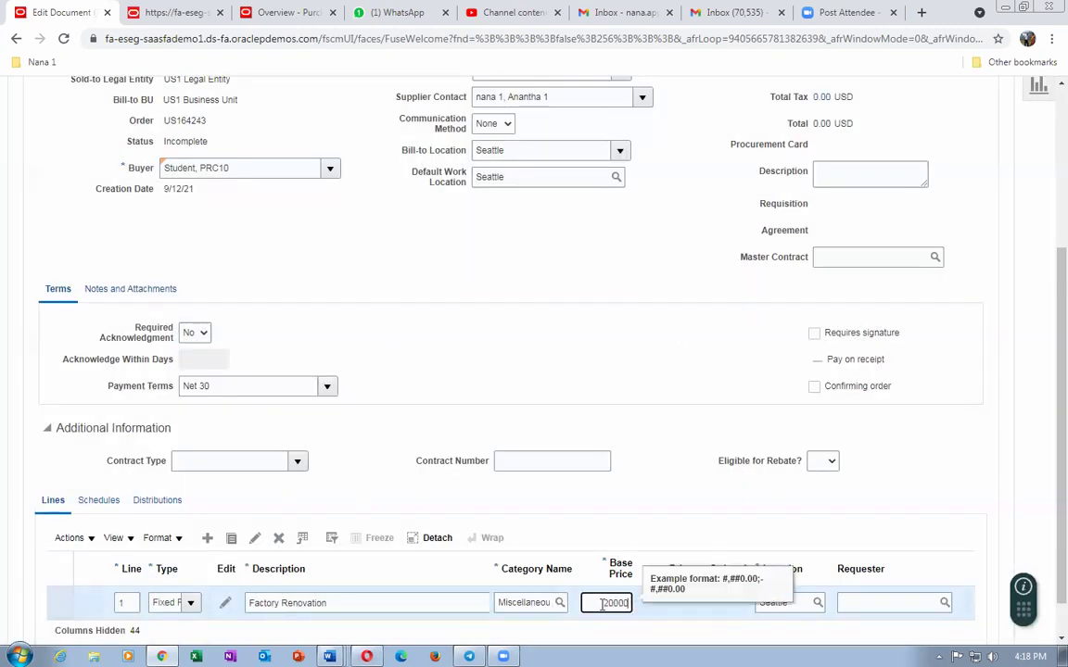
key(Tab)
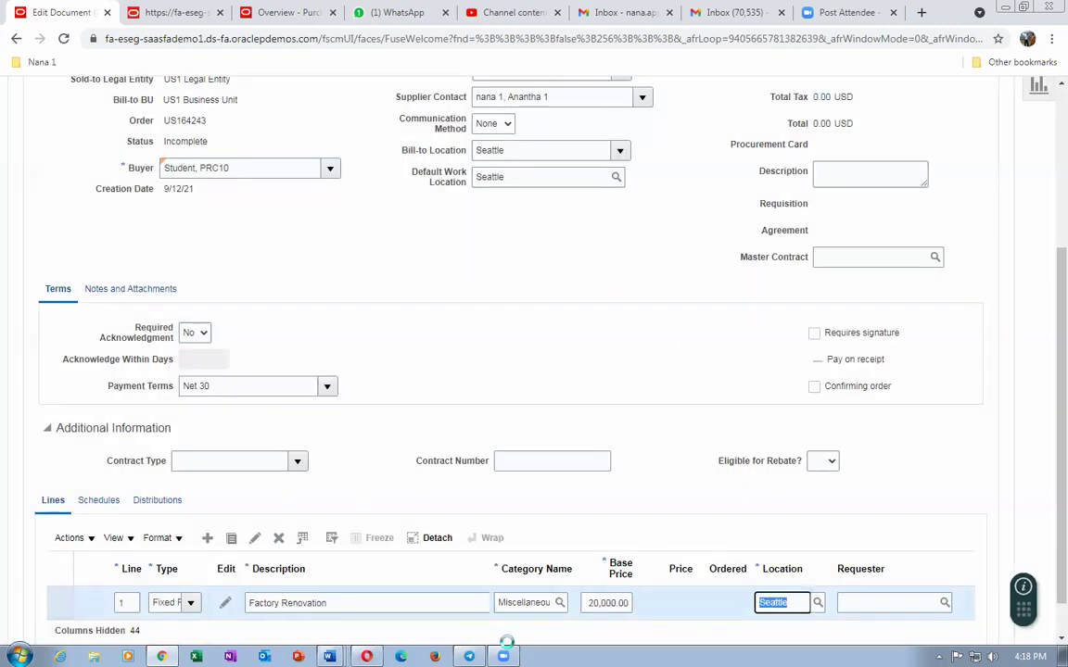
click(857, 603)
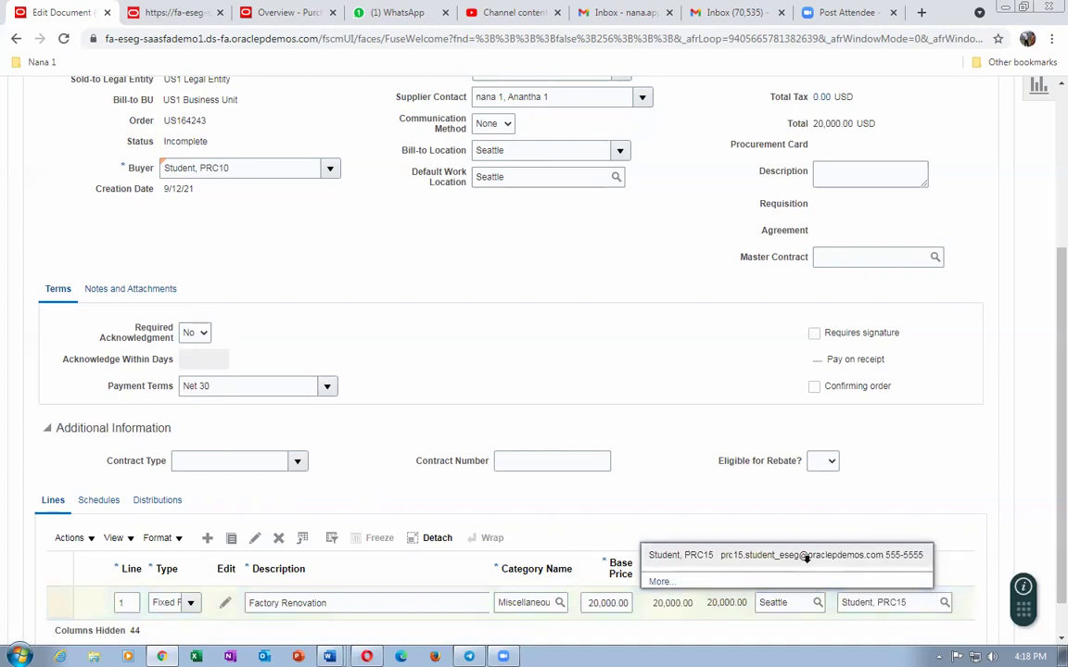
Choose the suggested requester for the line and set the Factory Renovation schedule's retainage rate to 20%
click(805, 555)
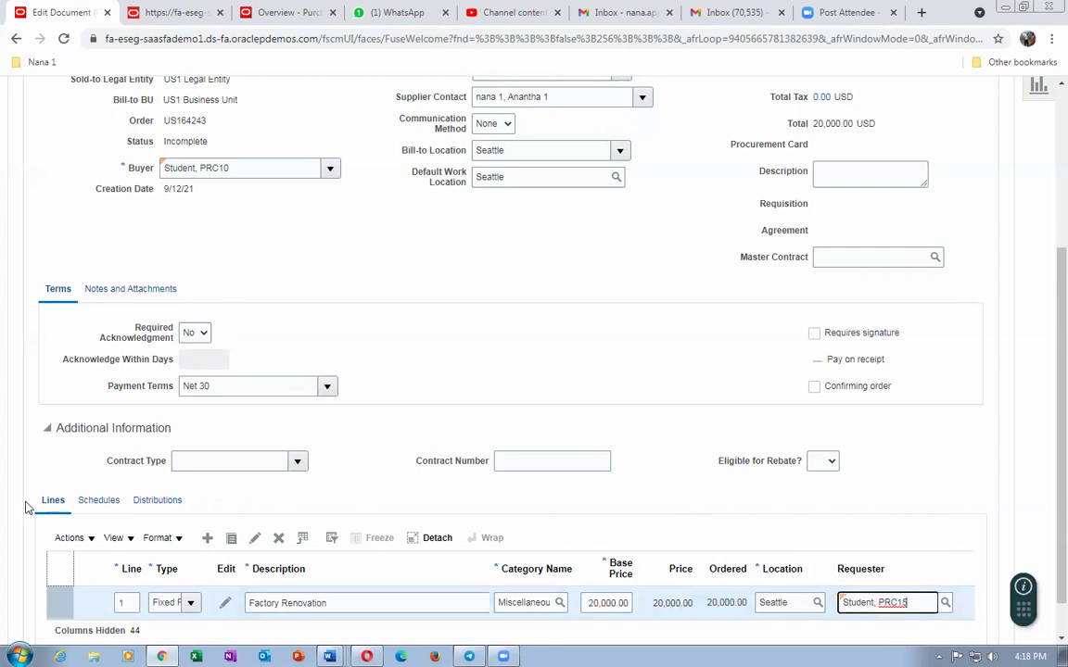
click(95, 504)
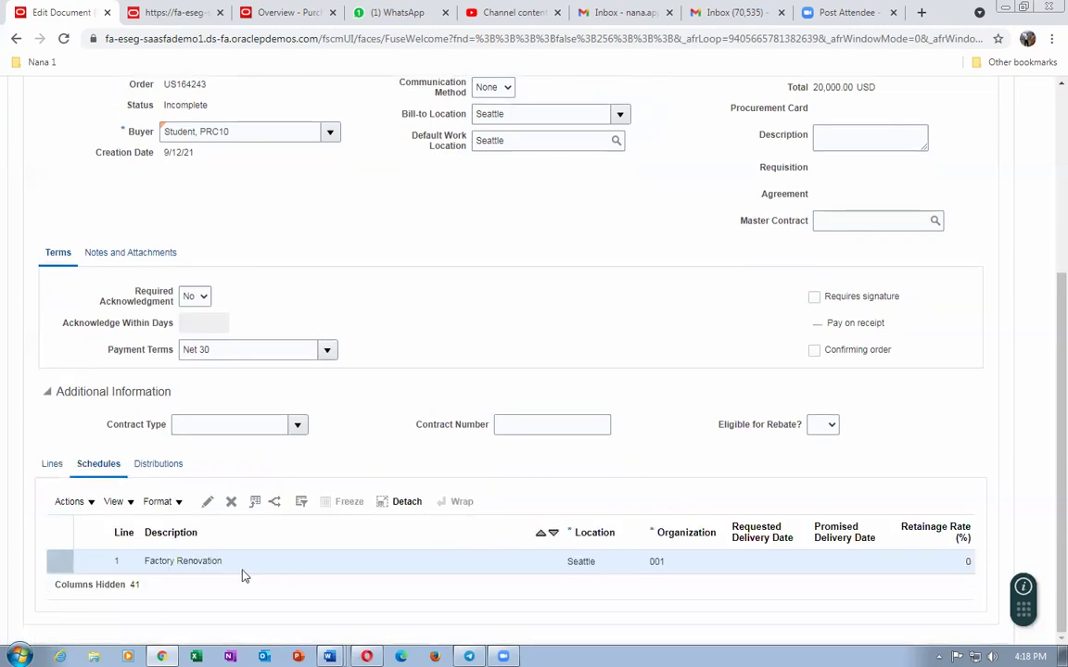
click(115, 503)
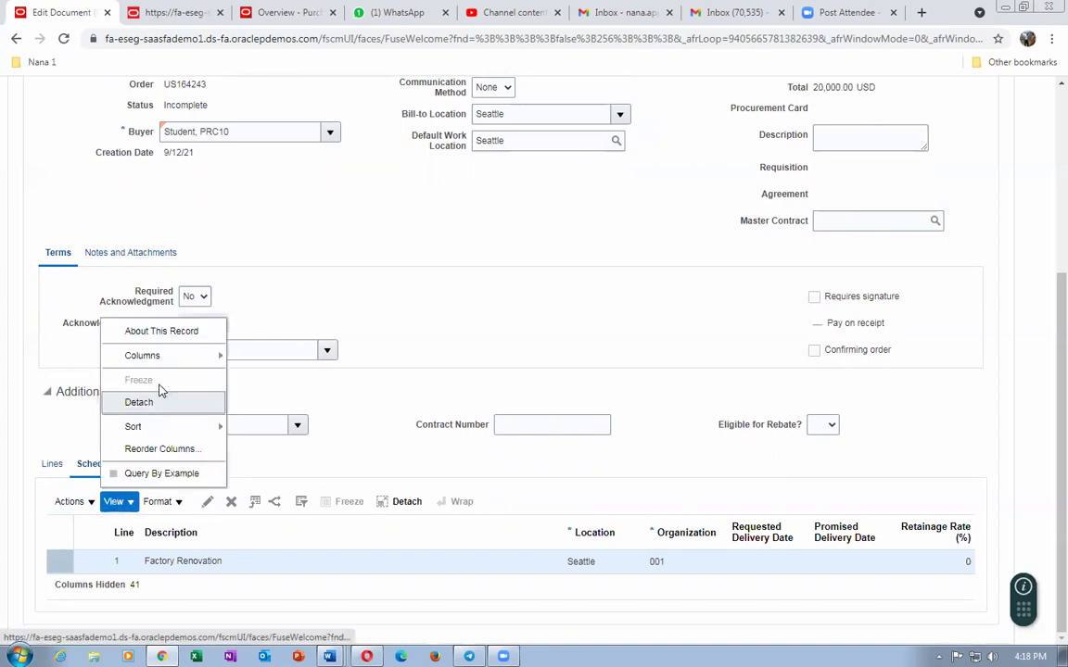
mouse_move(162, 359)
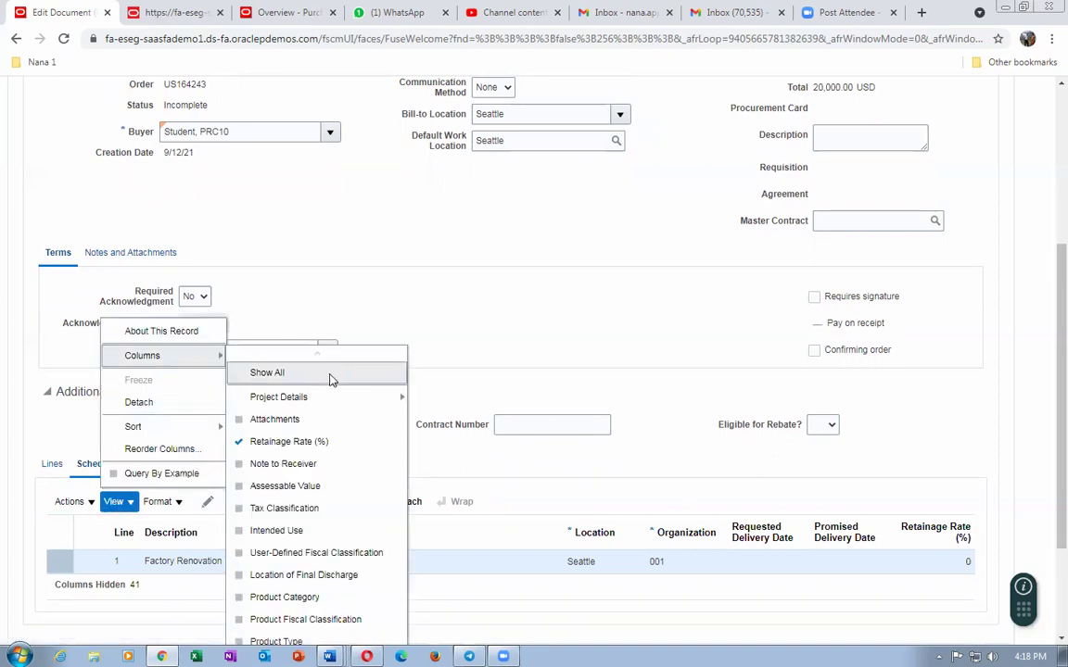
click(546, 347)
click(955, 563)
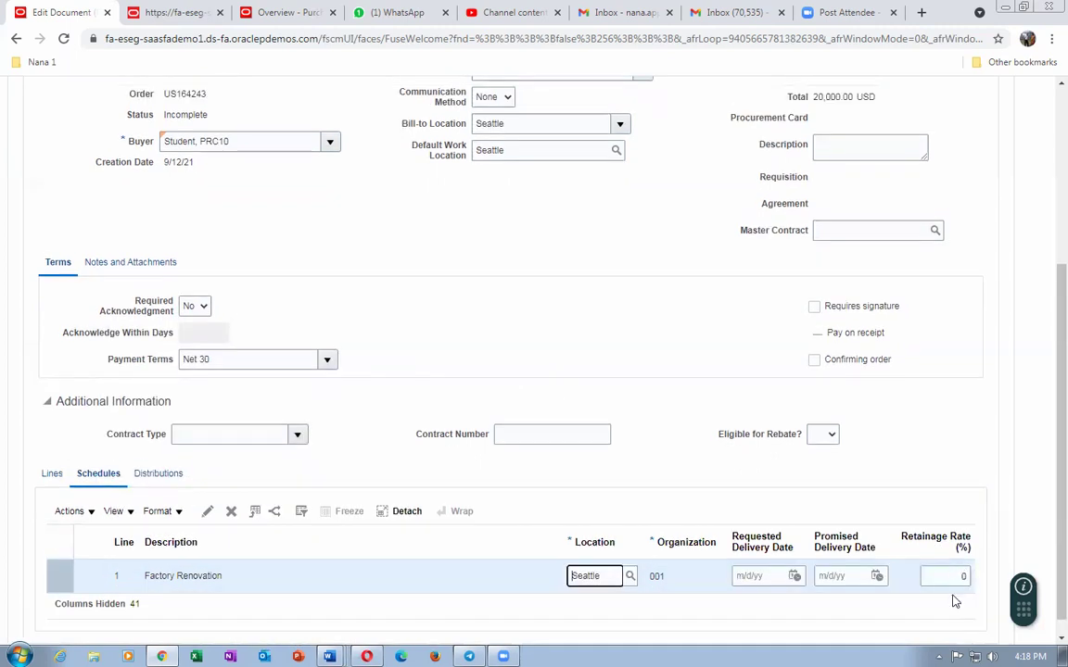
click(963, 577)
text(20)
click(746, 476)
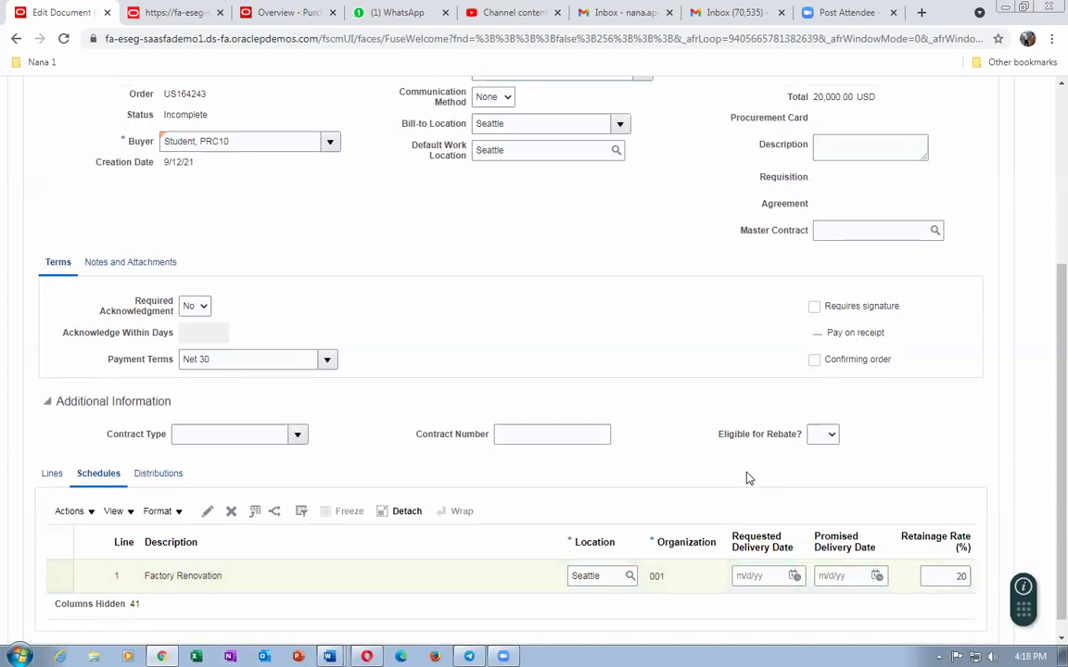
Set the schedule's requested delivery date to 9/12/21 and save the purchase order
click(795, 576)
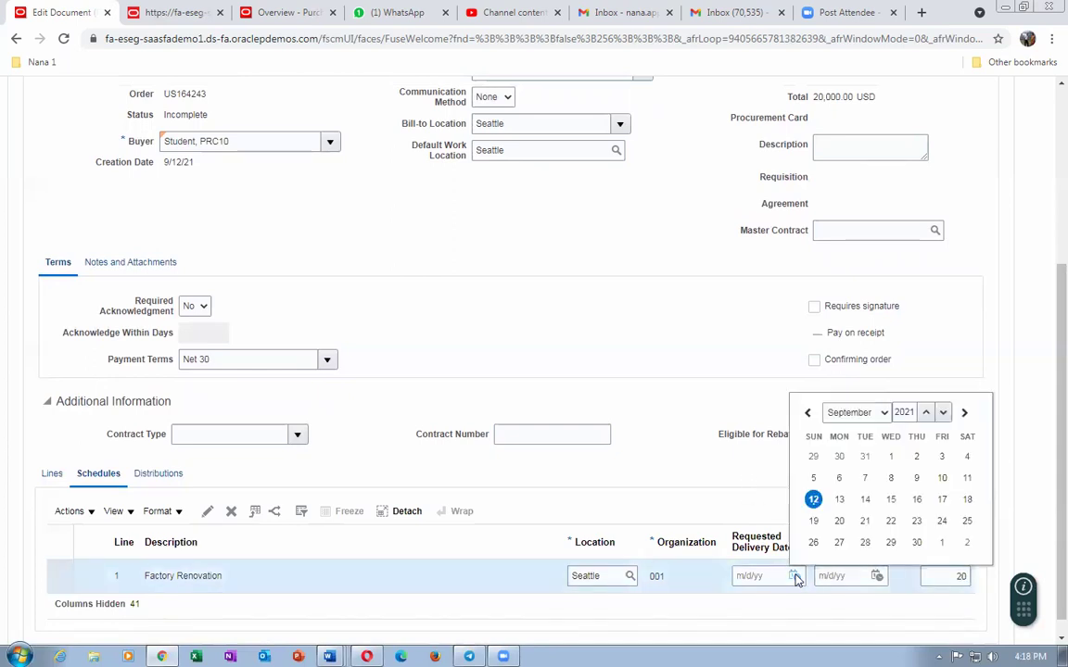
click(814, 500)
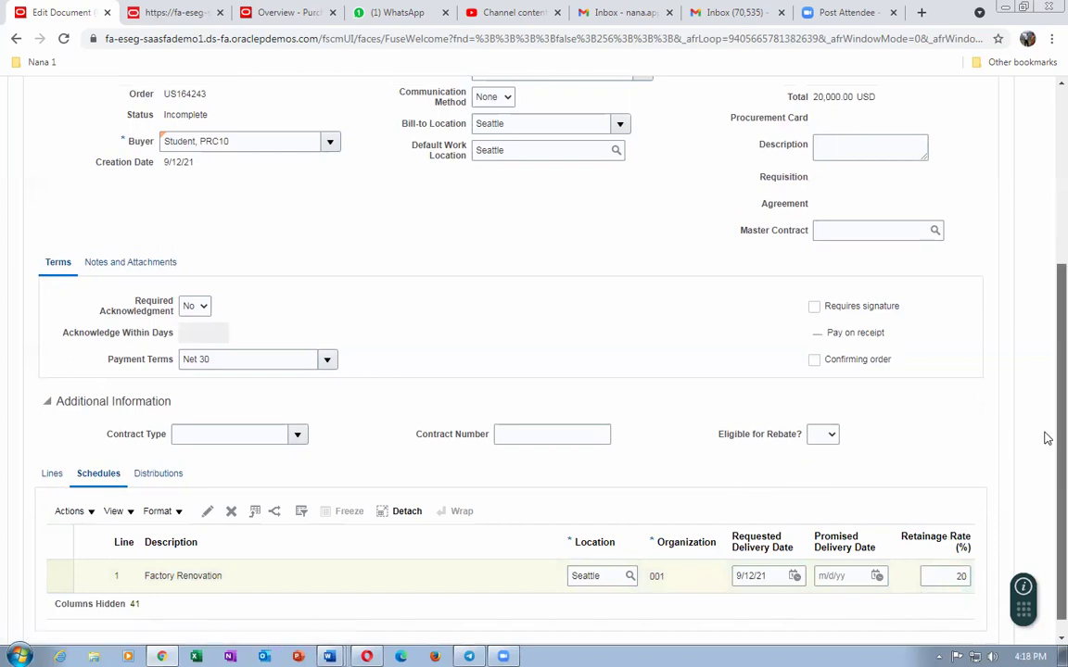
scroll(1045, 371, up, 2)
scroll(1045, 445, down, 3)
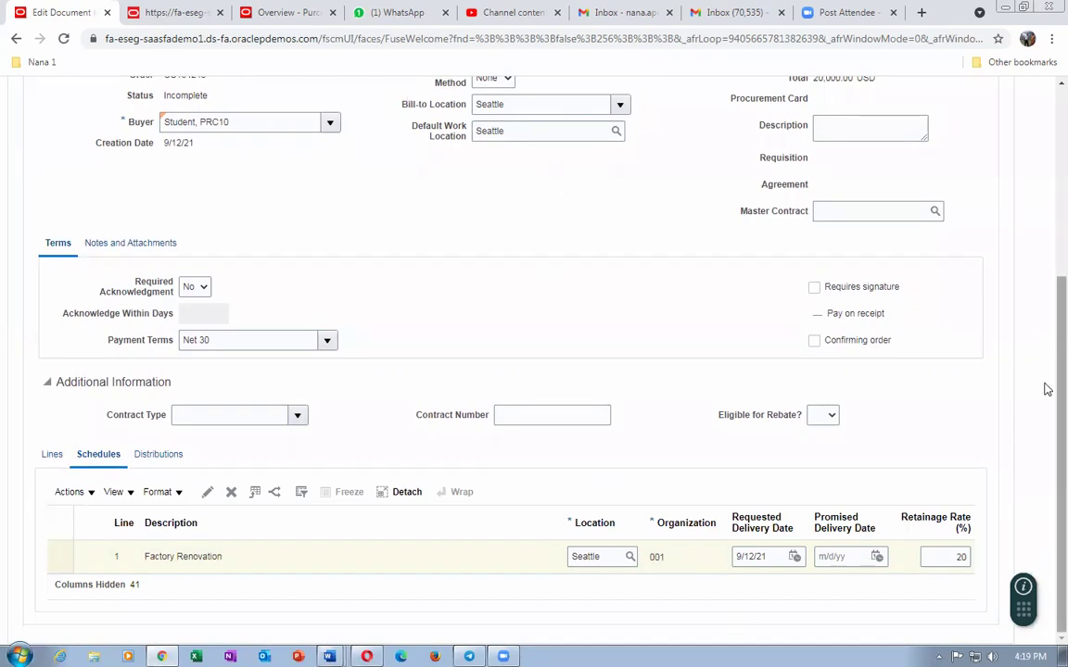
scroll(1048, 408, up, 5)
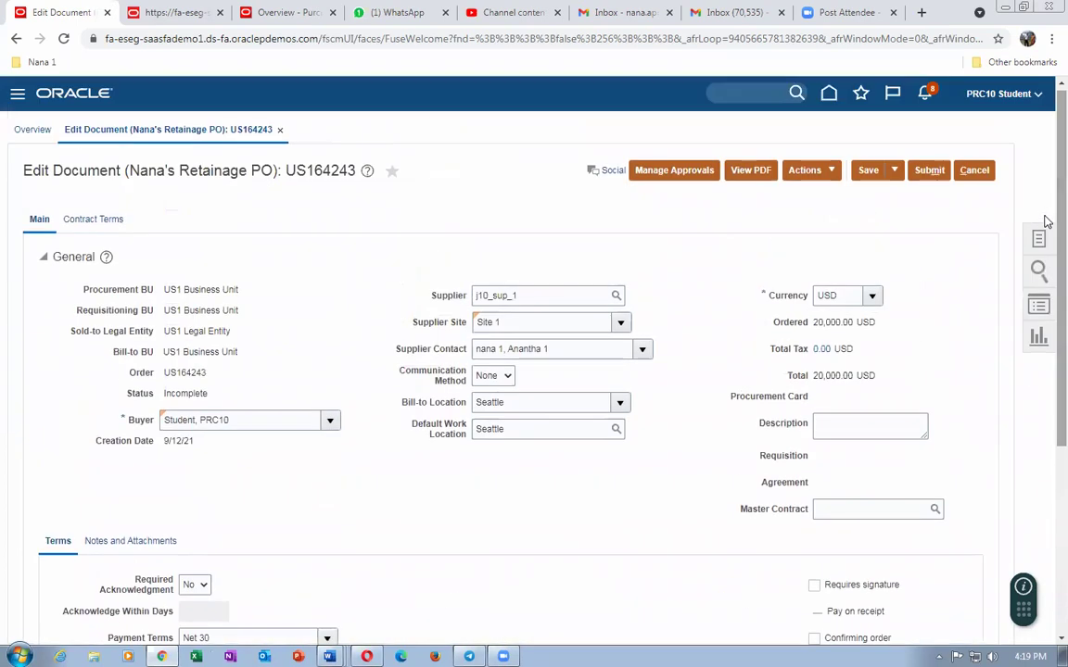
click(867, 174)
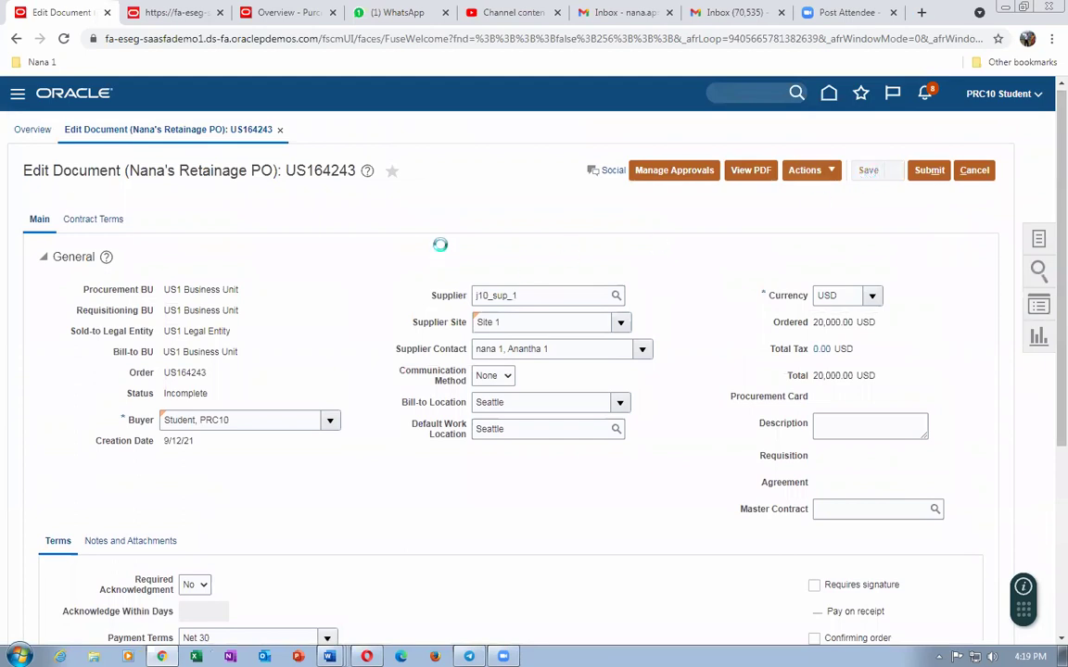
Copy the purchase order number from the page heading into a new Notepad document and return to the order
click(19, 656)
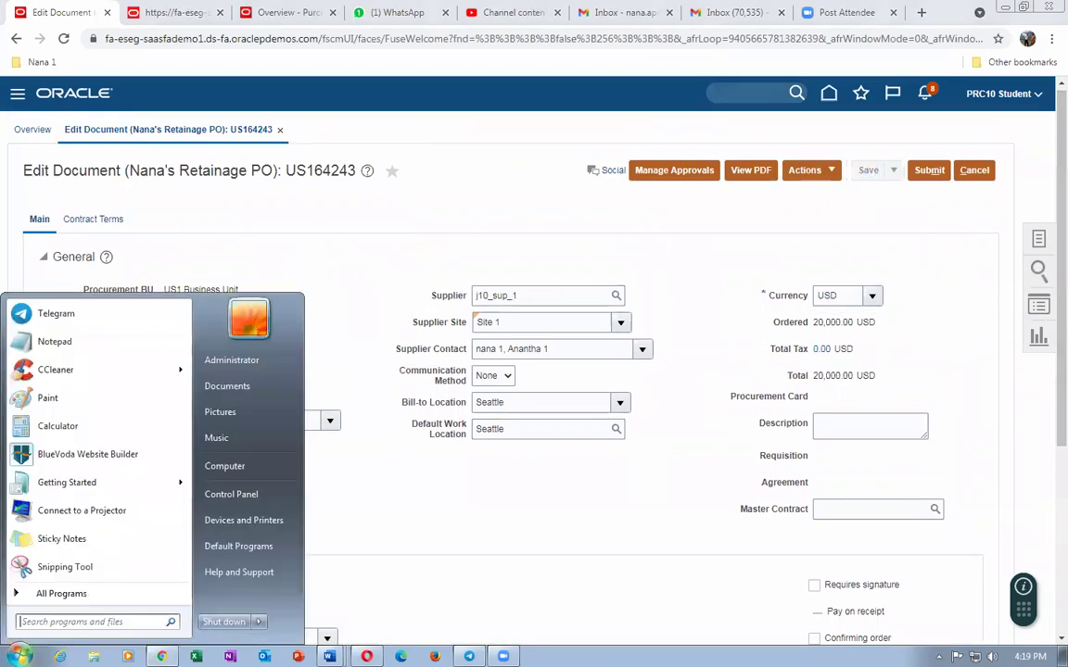
text(notepad)
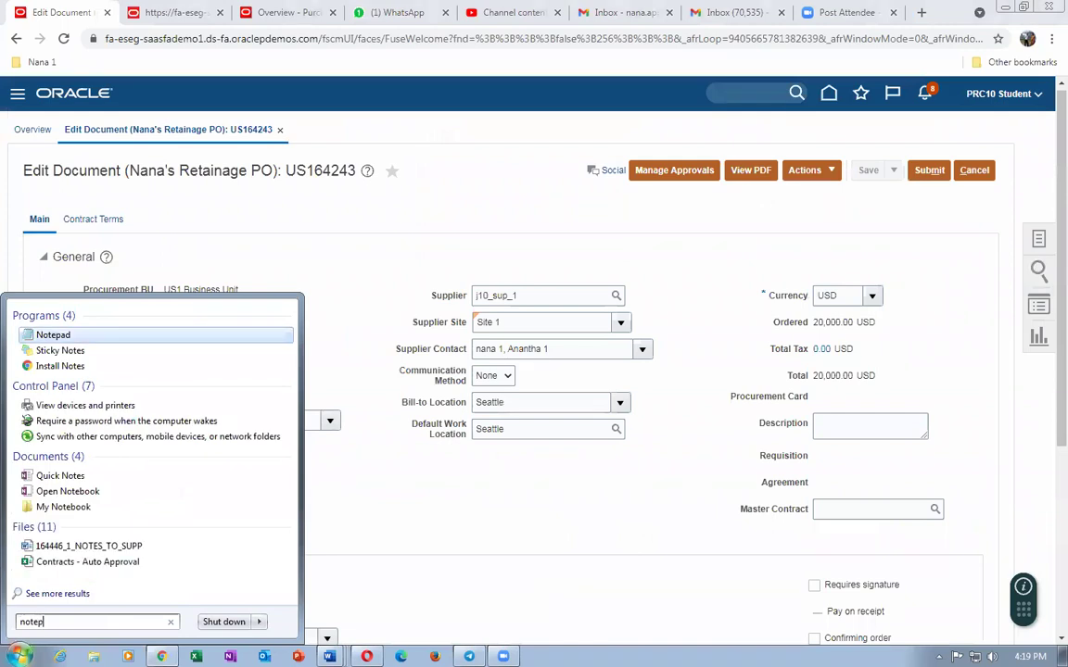
click(48, 338)
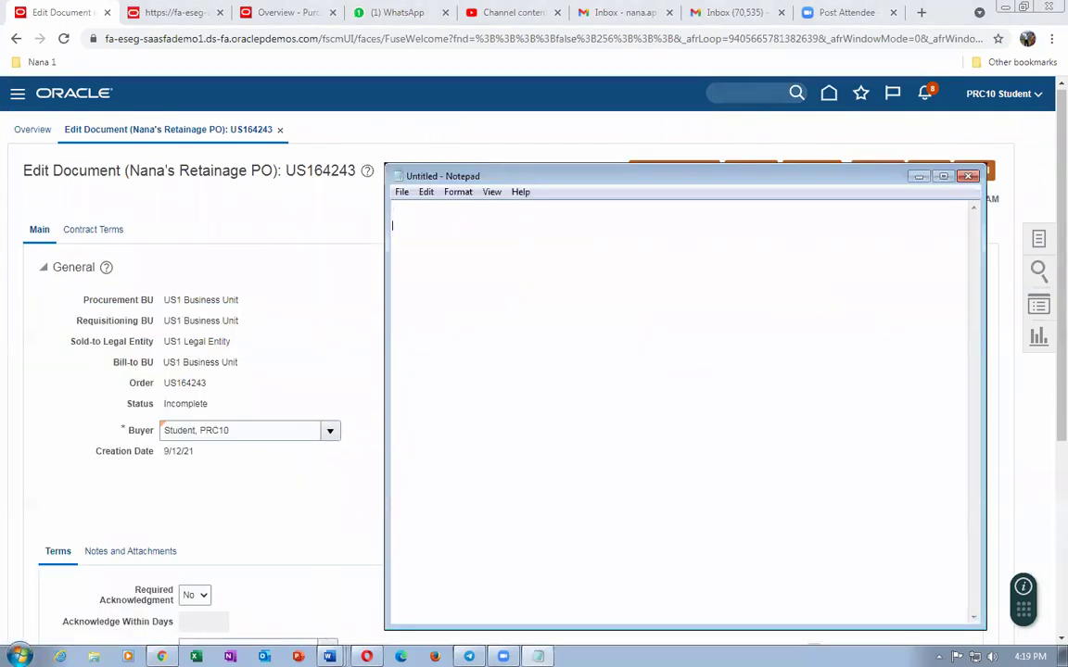
click(288, 174)
drag(287, 174, 356, 178)
key(ctrl+c)
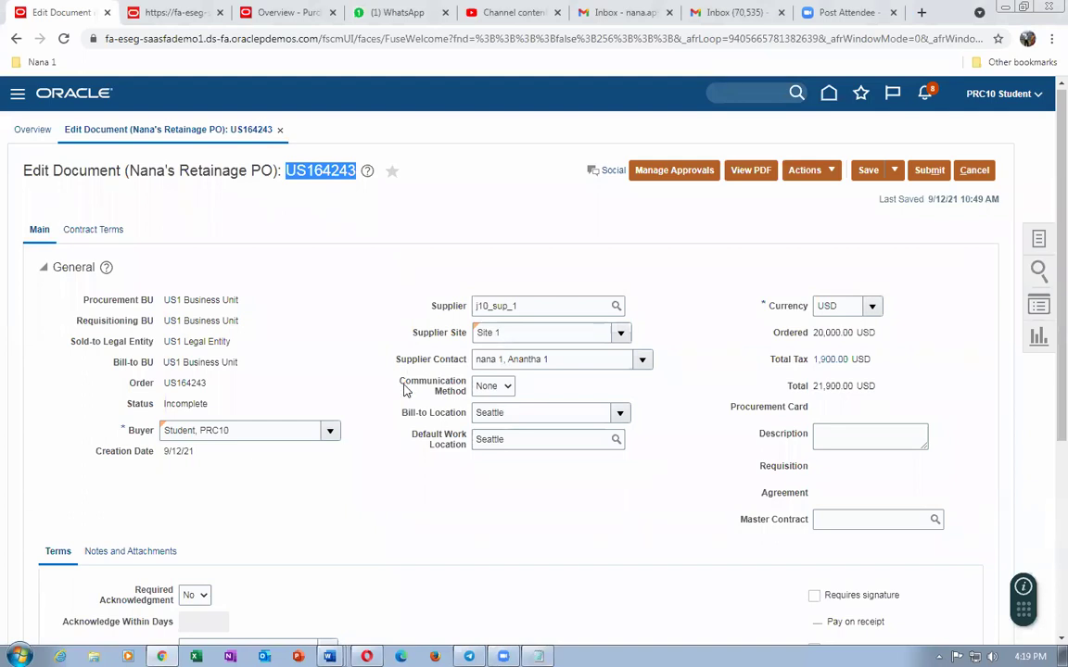
click(538, 656)
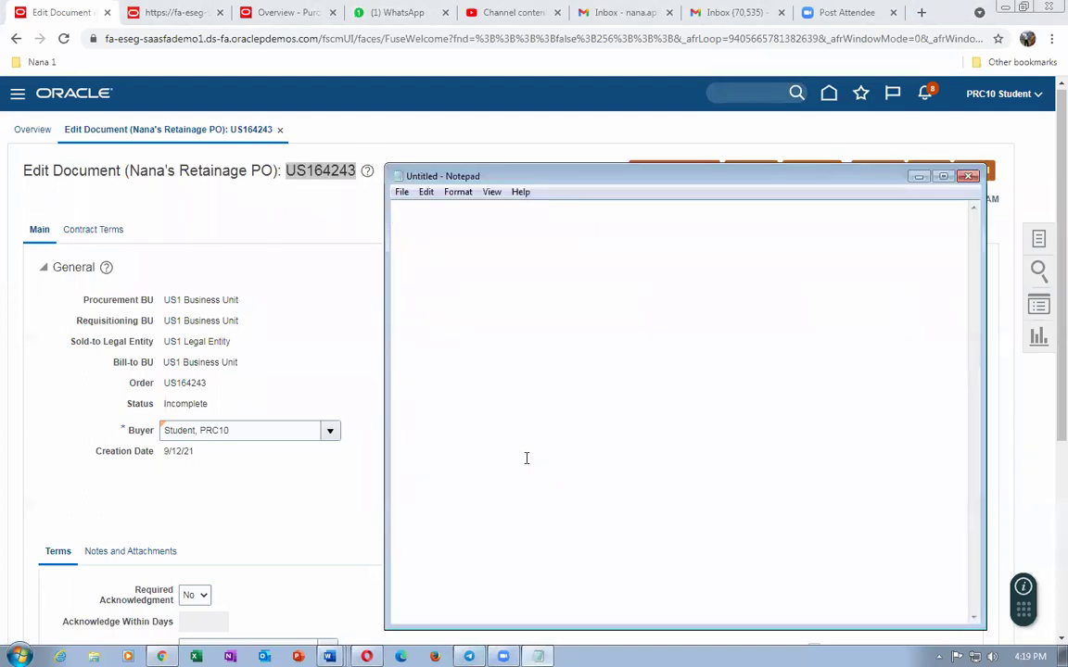
key(ctrl+v)
click(10, 380)
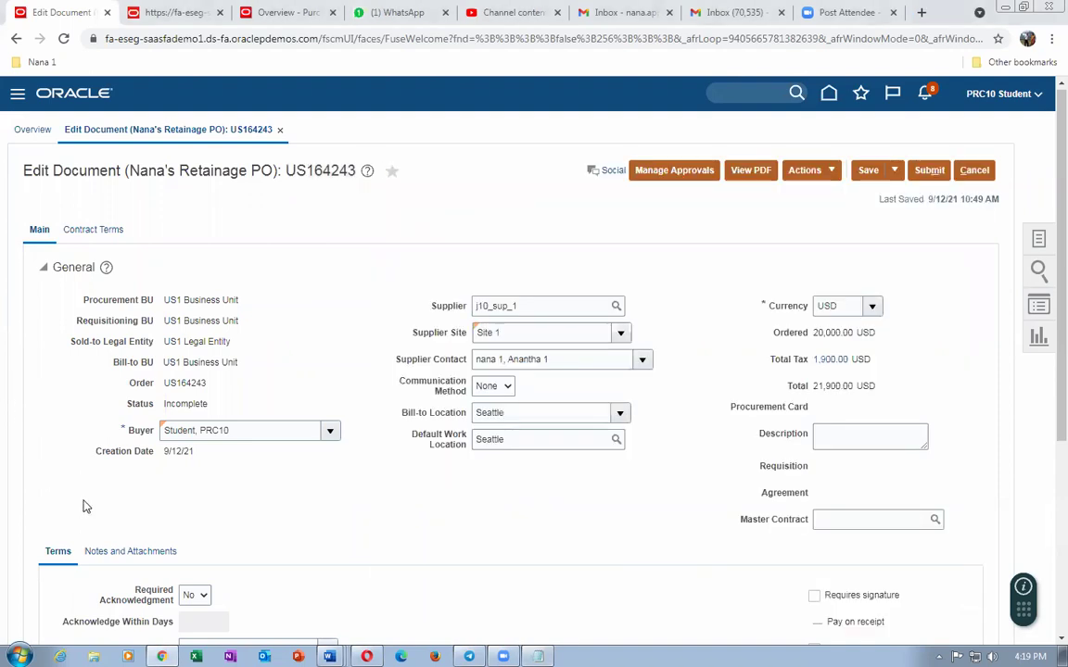
Review the saved order, view the Factory Renovation schedule's details and leave them without changes
scroll(262, 521, down, 5)
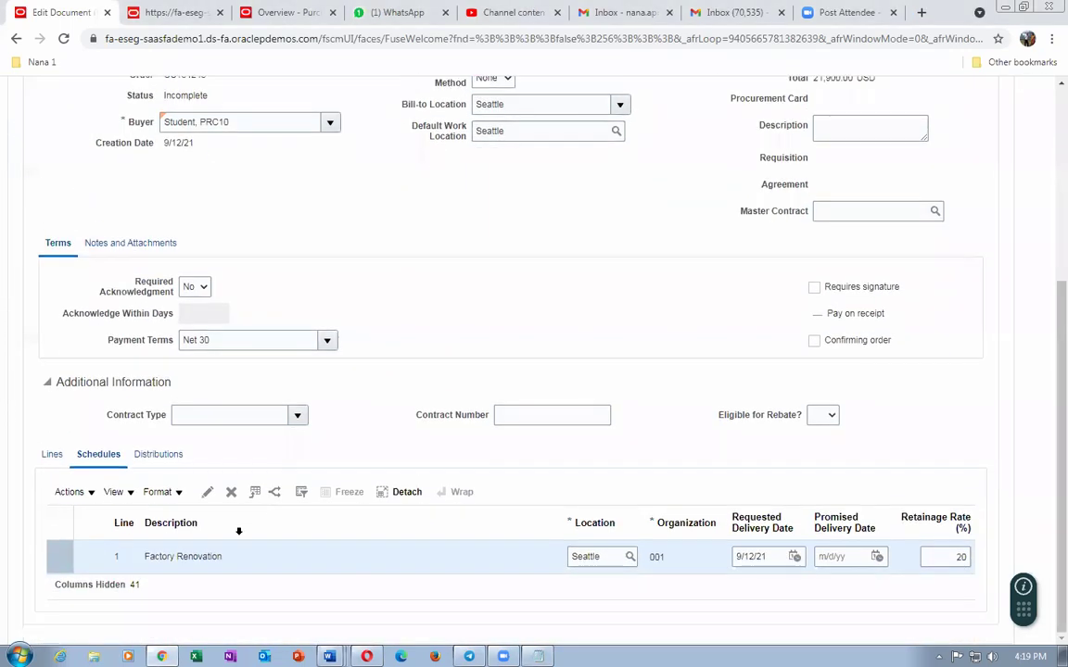
scroll(575, 371, up, 3)
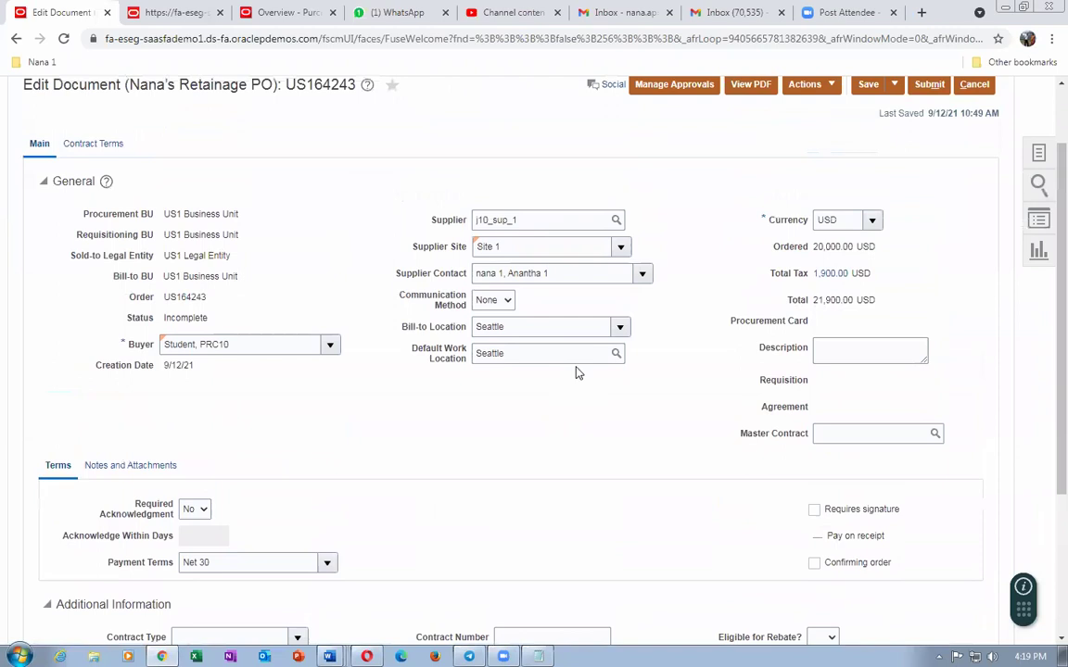
scroll(529, 481, down, 2)
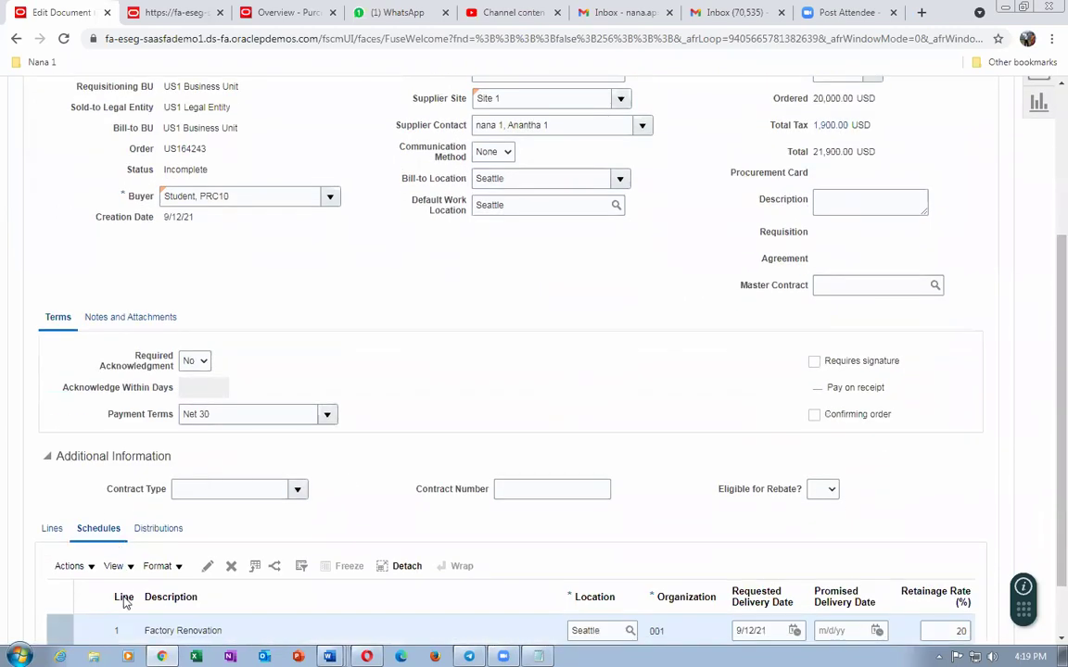
click(208, 566)
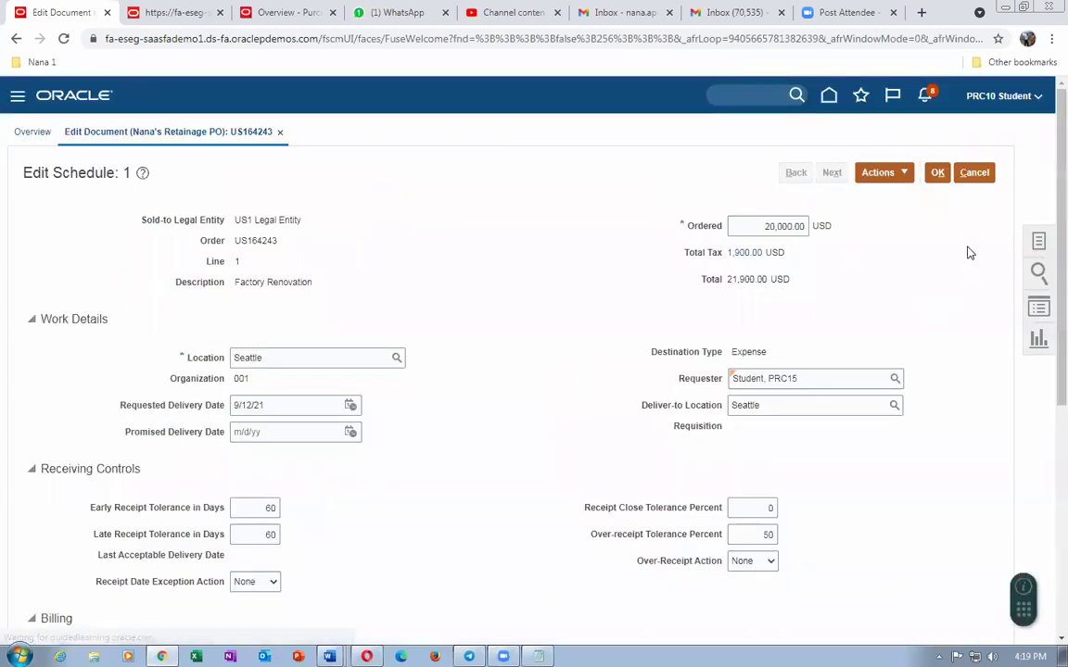
click(975, 173)
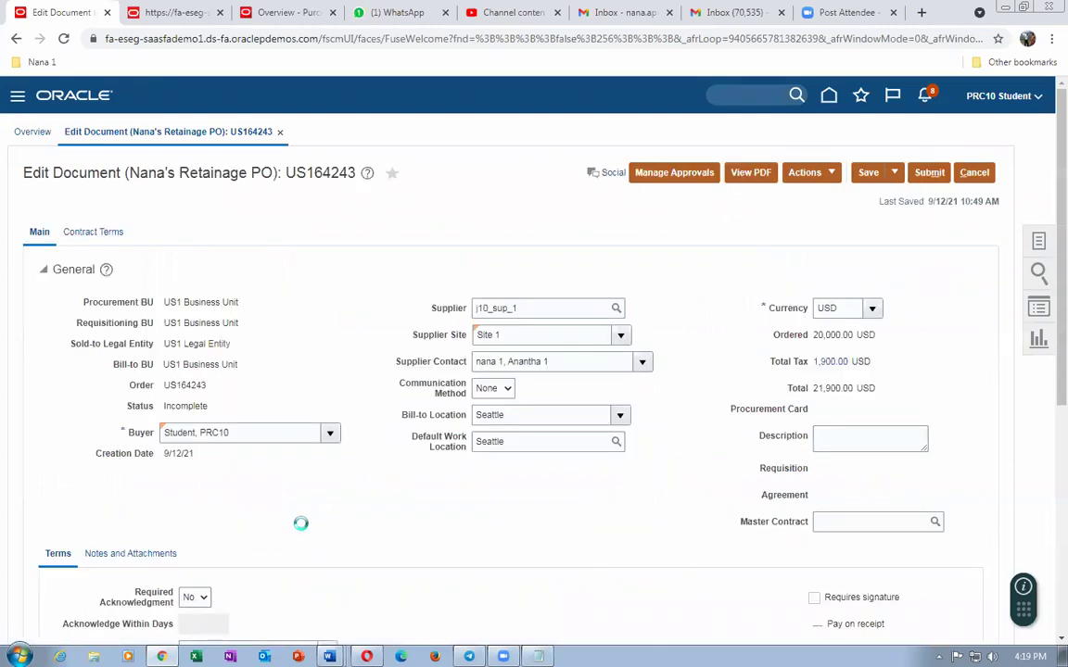
Reopen the schedule's details and compare its PO charge account with the default expense account in the Word document
scroll(300, 528, down, 3)
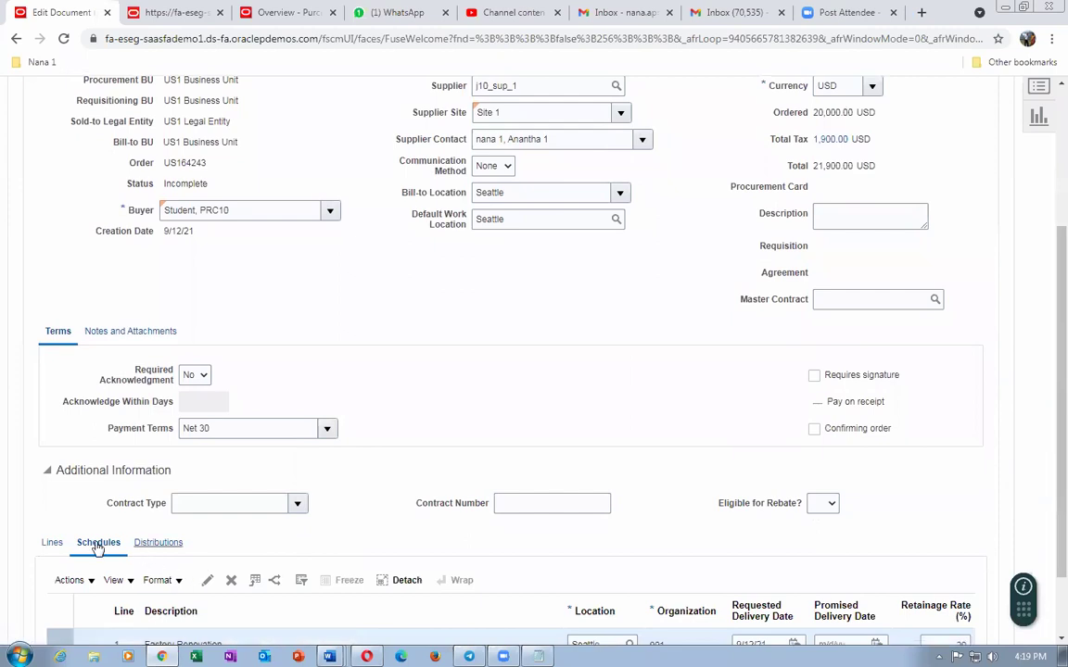
click(205, 581)
scroll(321, 312, down, 3)
scroll(286, 425, up, 1)
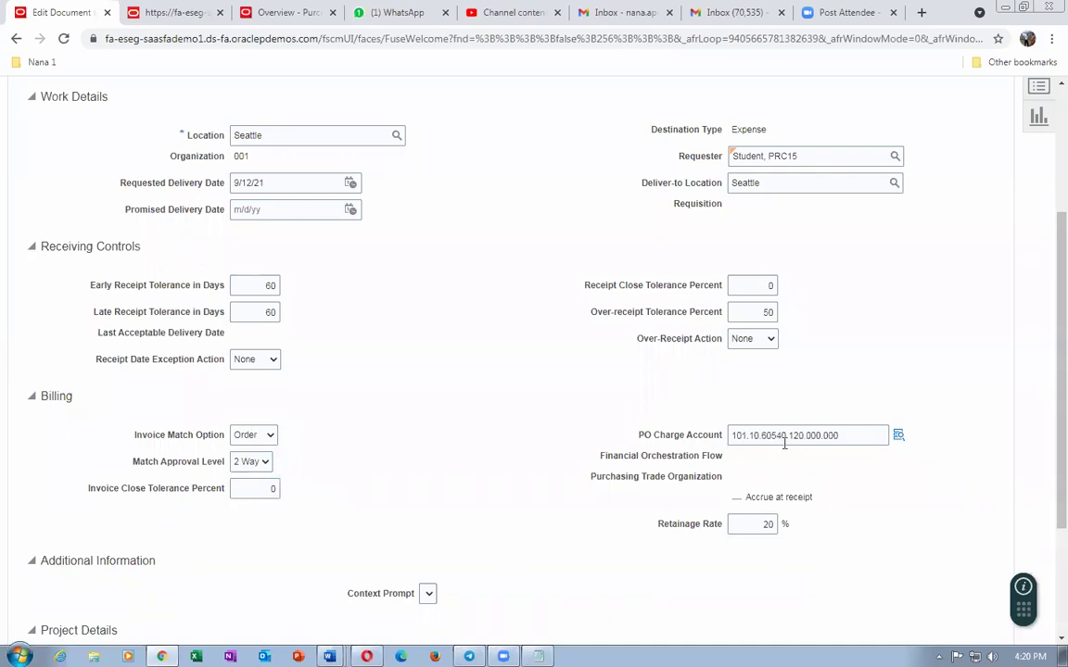
mouse_move(330, 656)
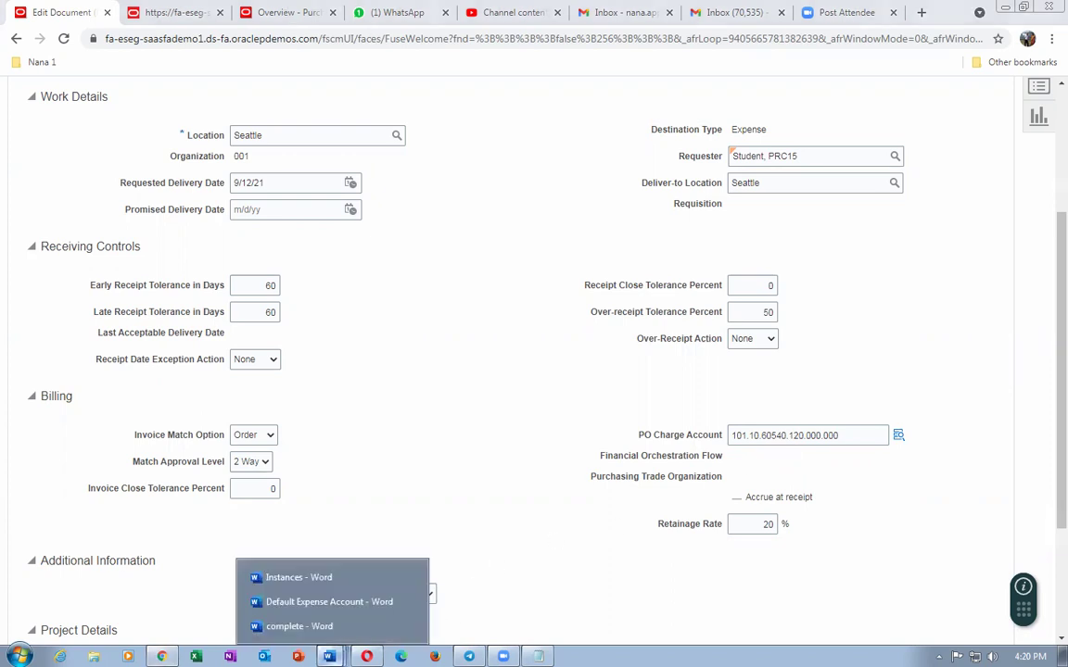
click(338, 603)
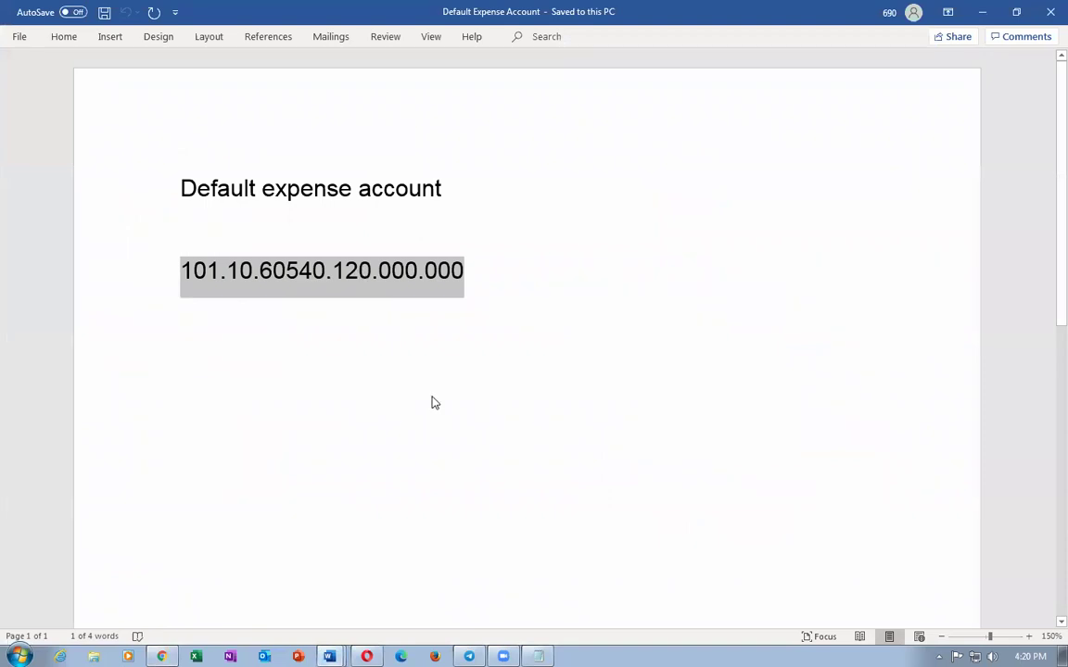
key(alt+Tab)
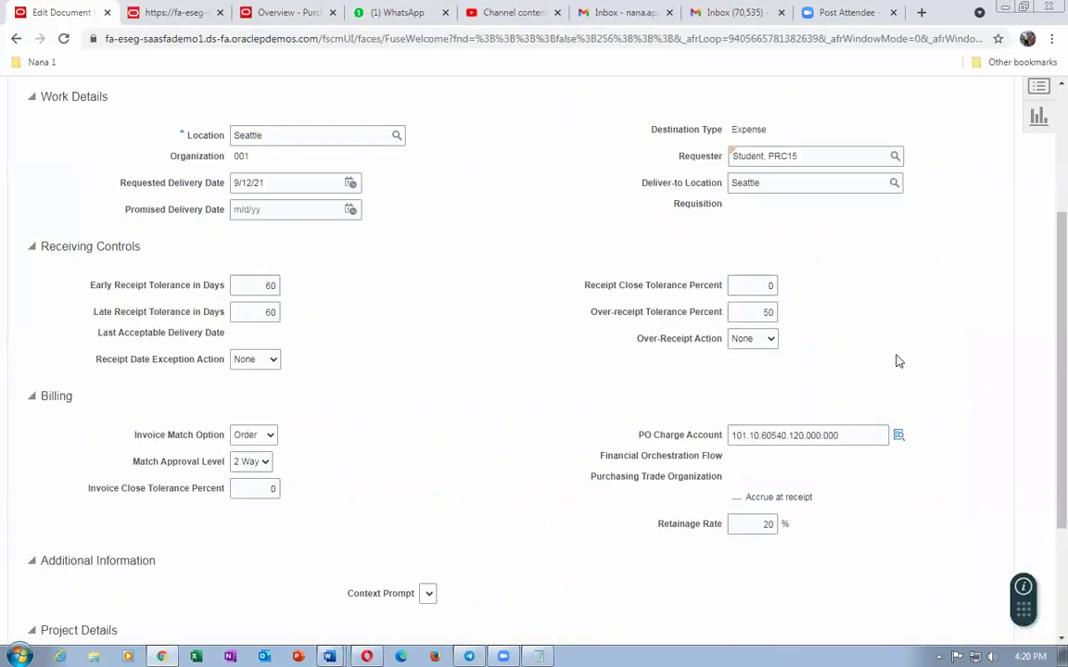
scroll(918, 325, up, 3)
click(974, 174)
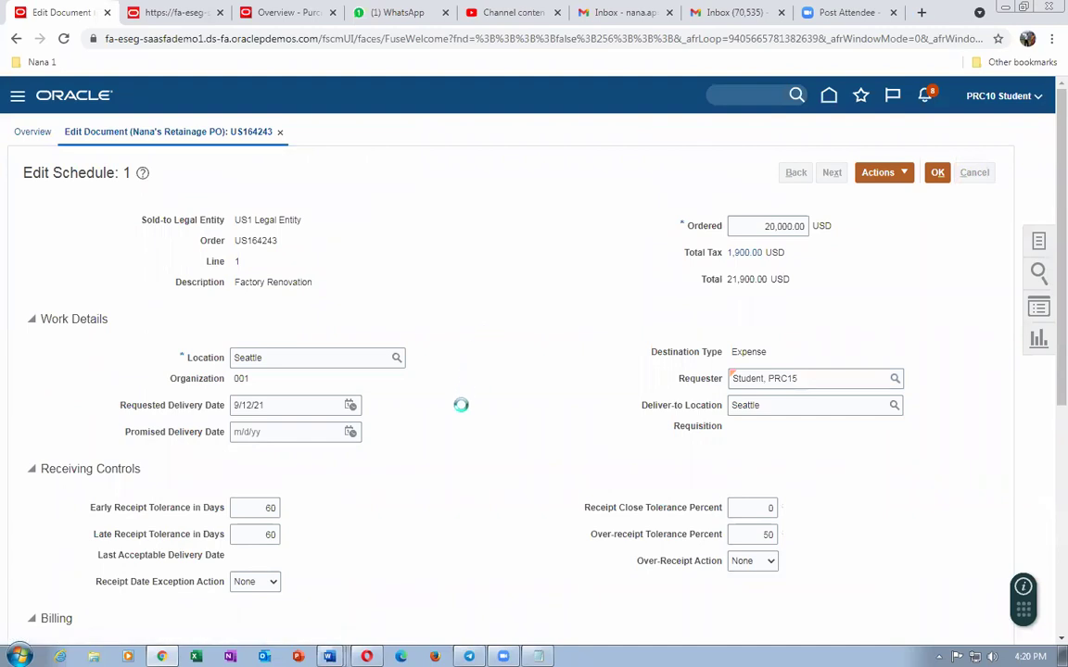
Review the delivery and billing accounts of the order's distribution, return to the order and highlight its number in the heading
scroll(460, 410, down, 4)
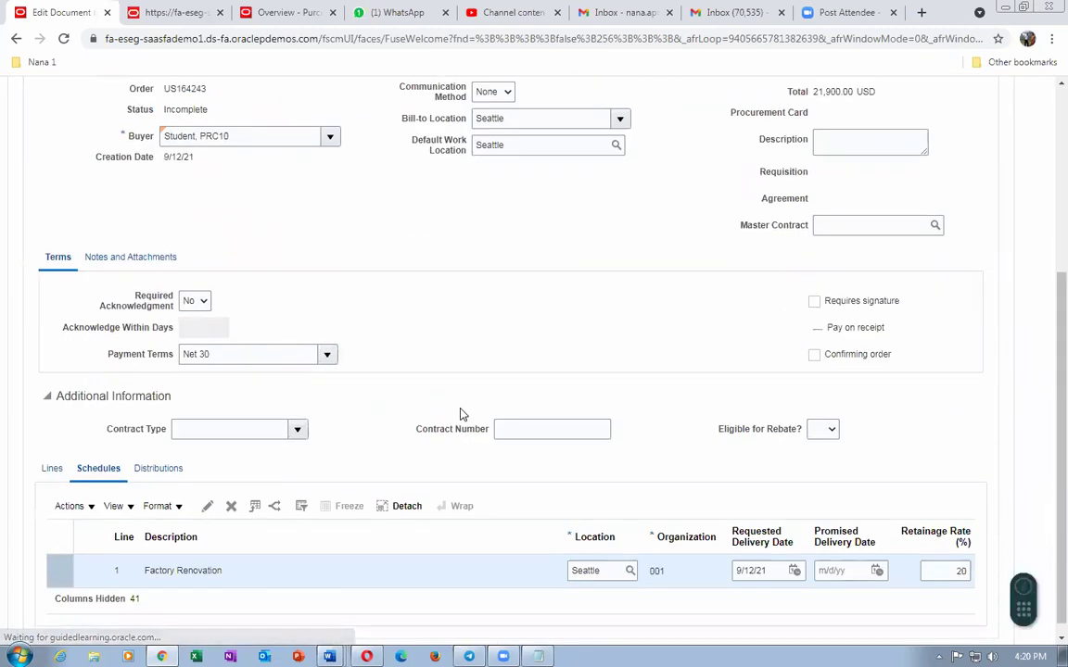
click(159, 469)
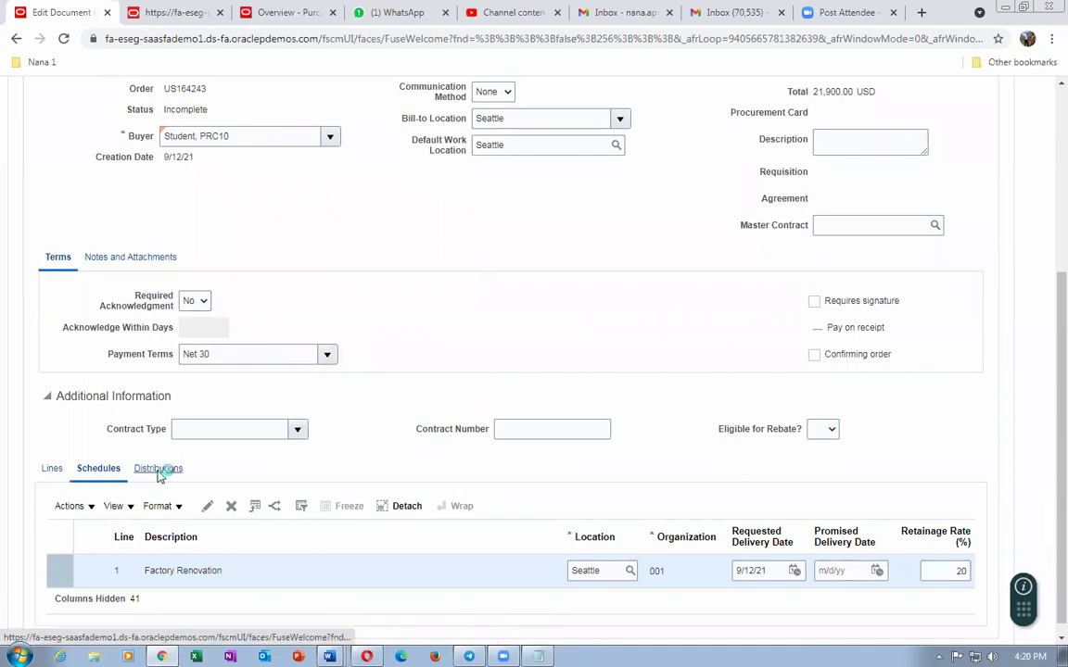
click(206, 505)
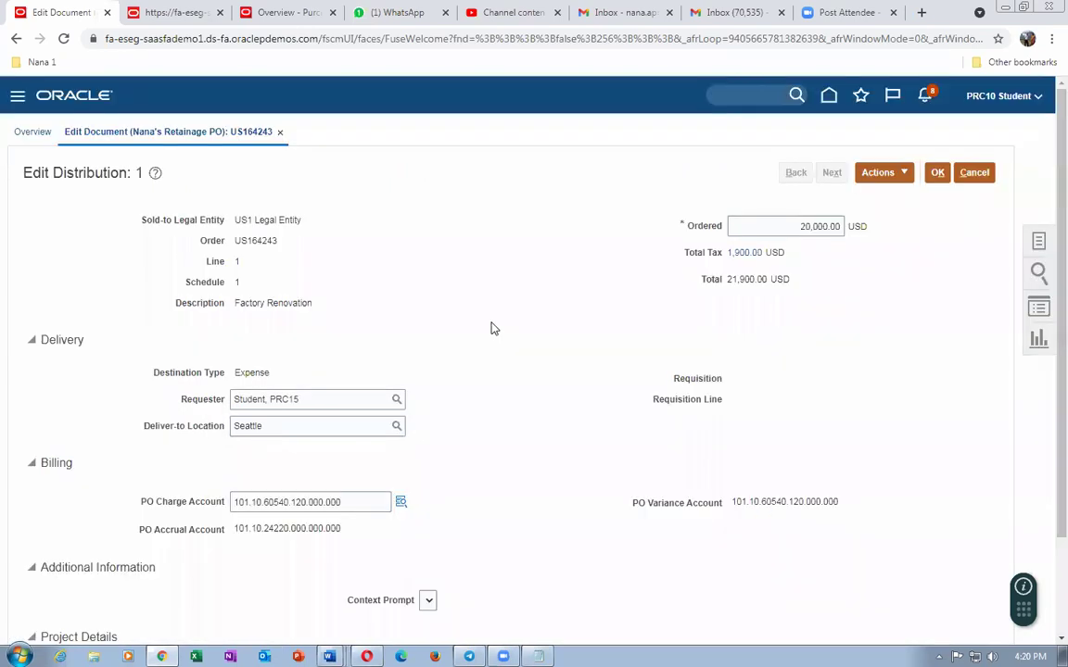
scroll(503, 364, down, 2)
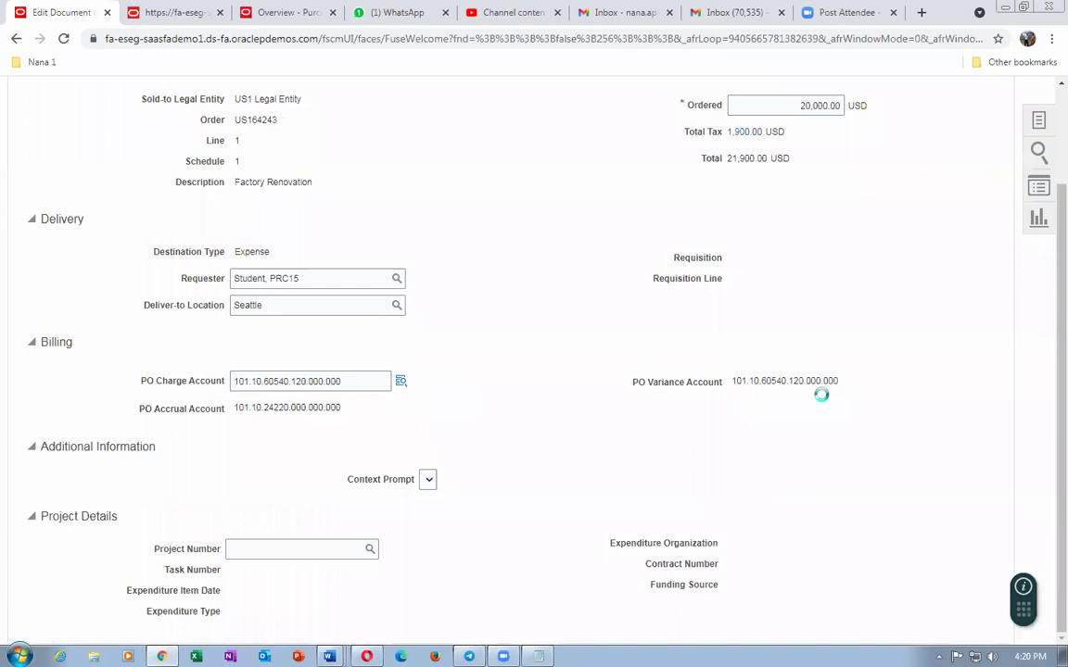
scroll(790, 463, up, 2)
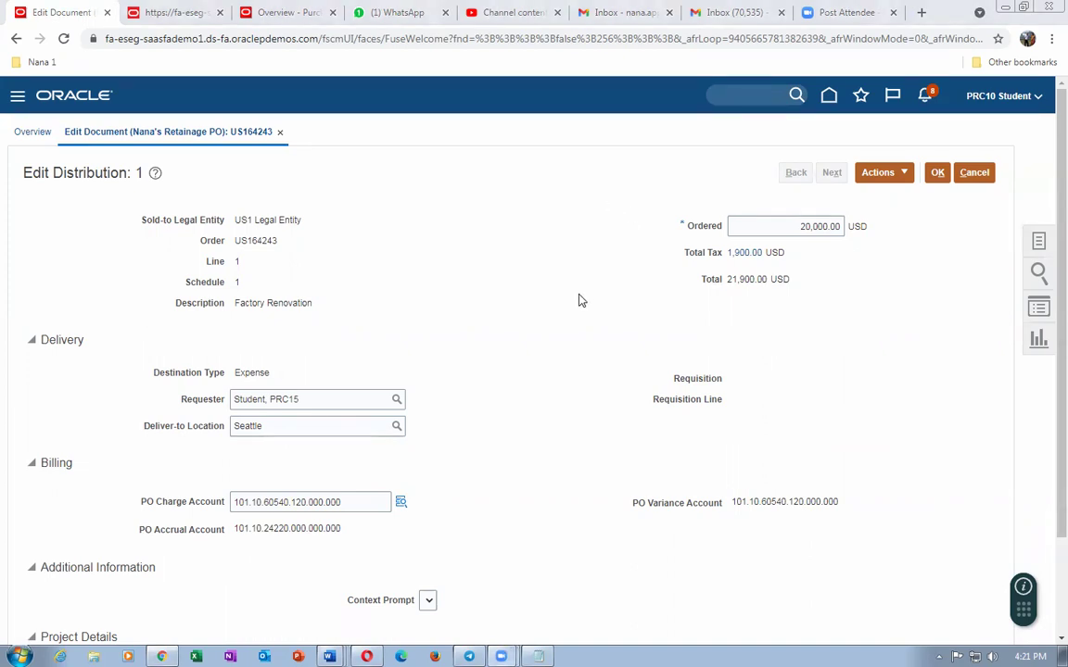
click(937, 173)
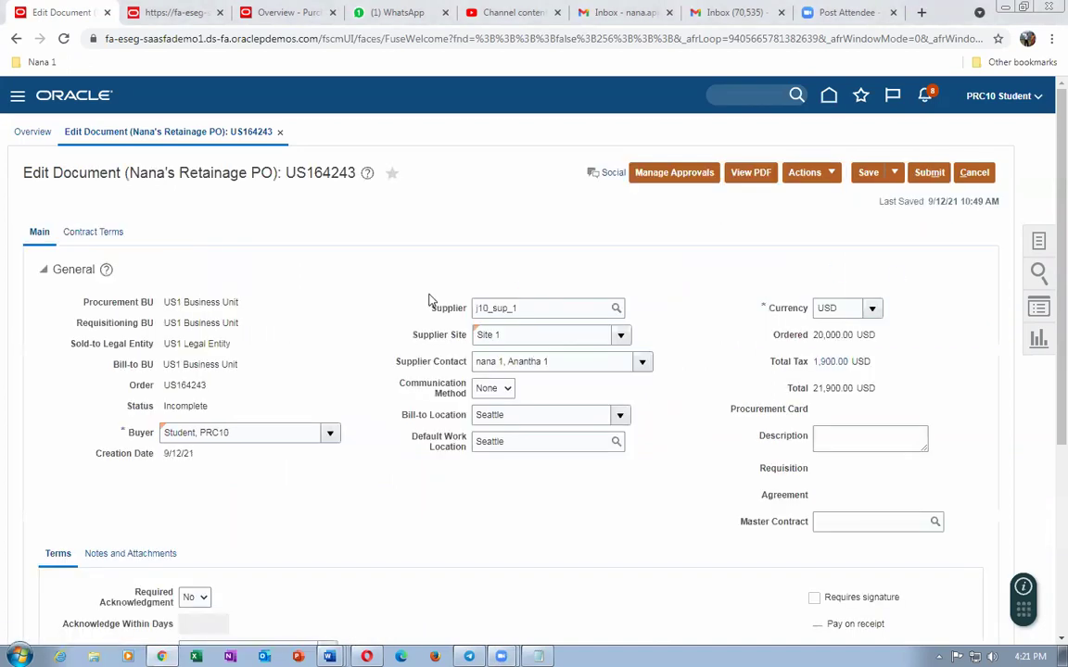
drag(283, 174, 357, 188)
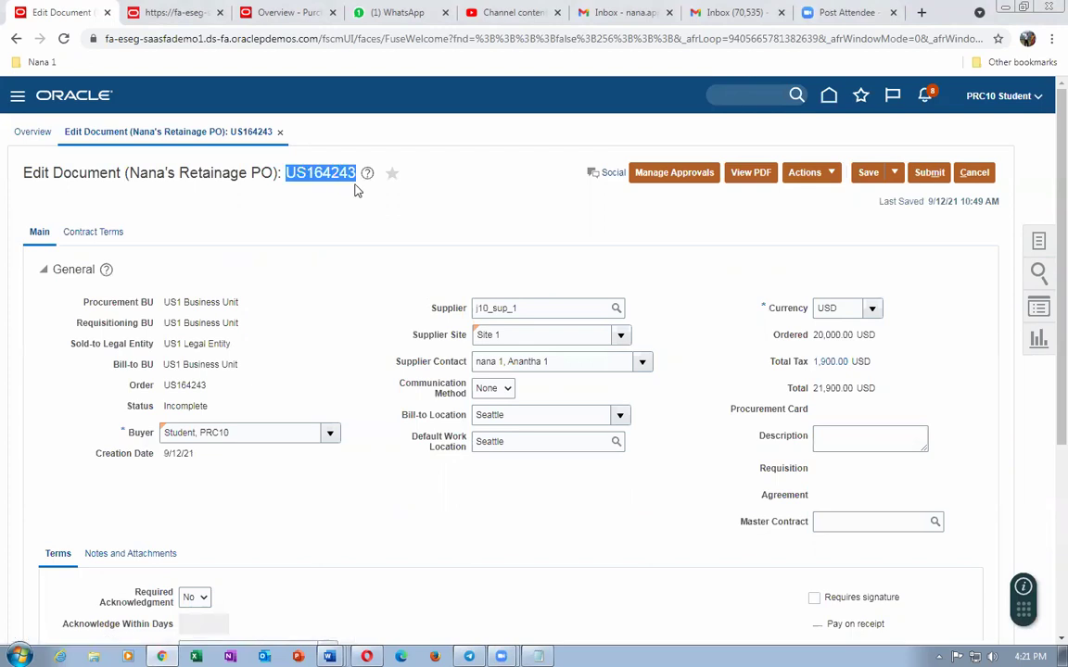
Label the copied order number in the Notepad document as "PO number" and return to the purchase order
key(alt+Tab)
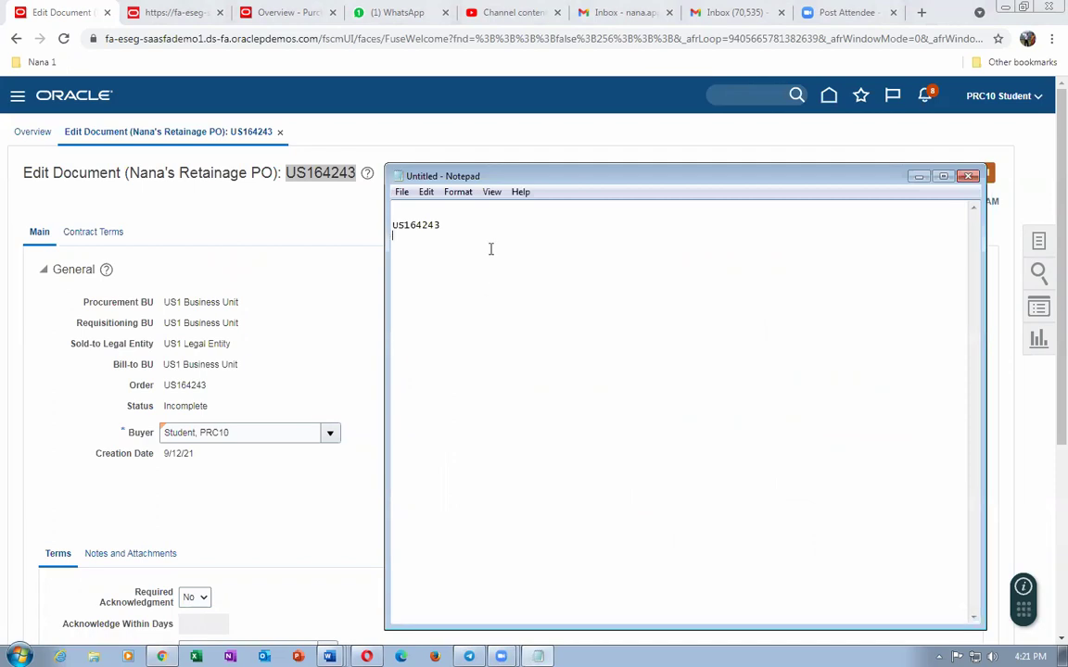
text(PO number)
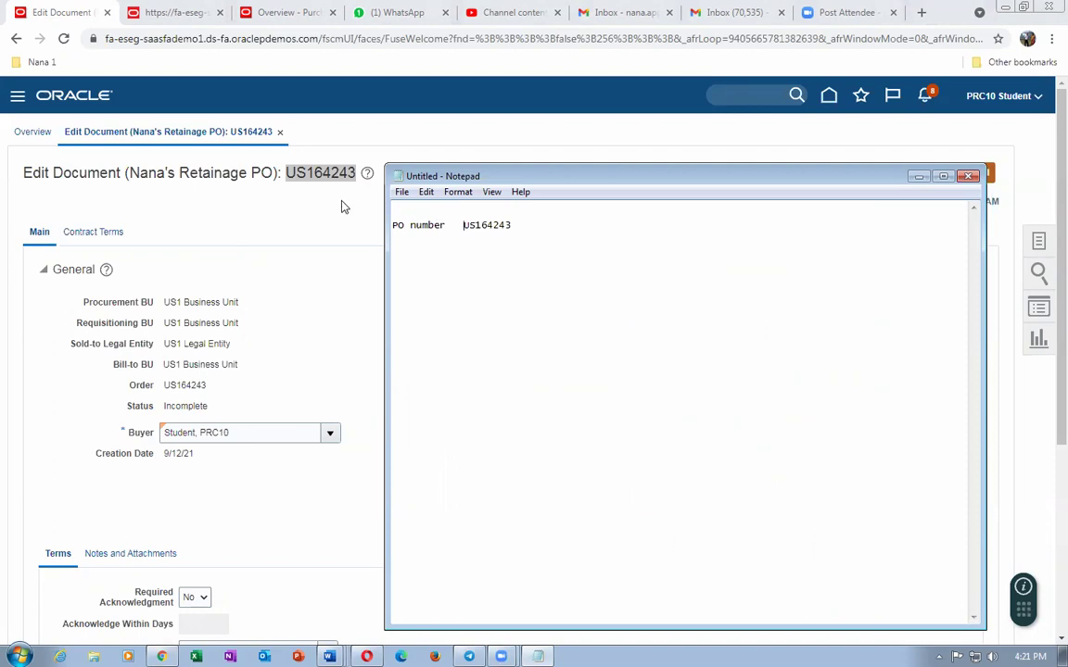
click(319, 288)
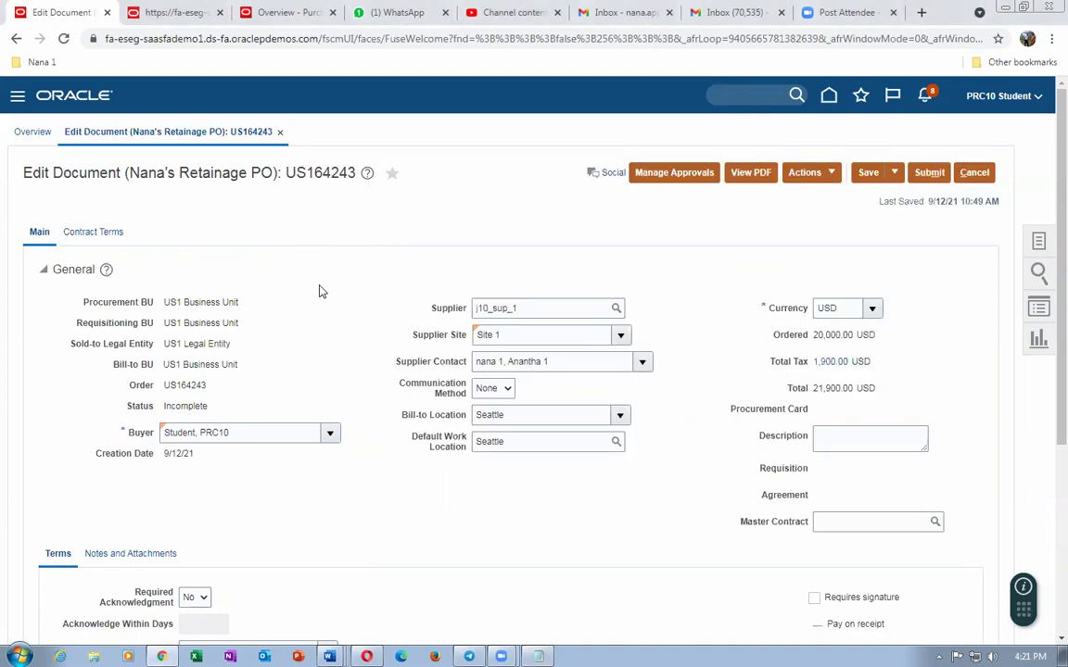
Review the purchase order's Factory Renovation line together with the order's general and supplier information
scroll(314, 432, down, 4)
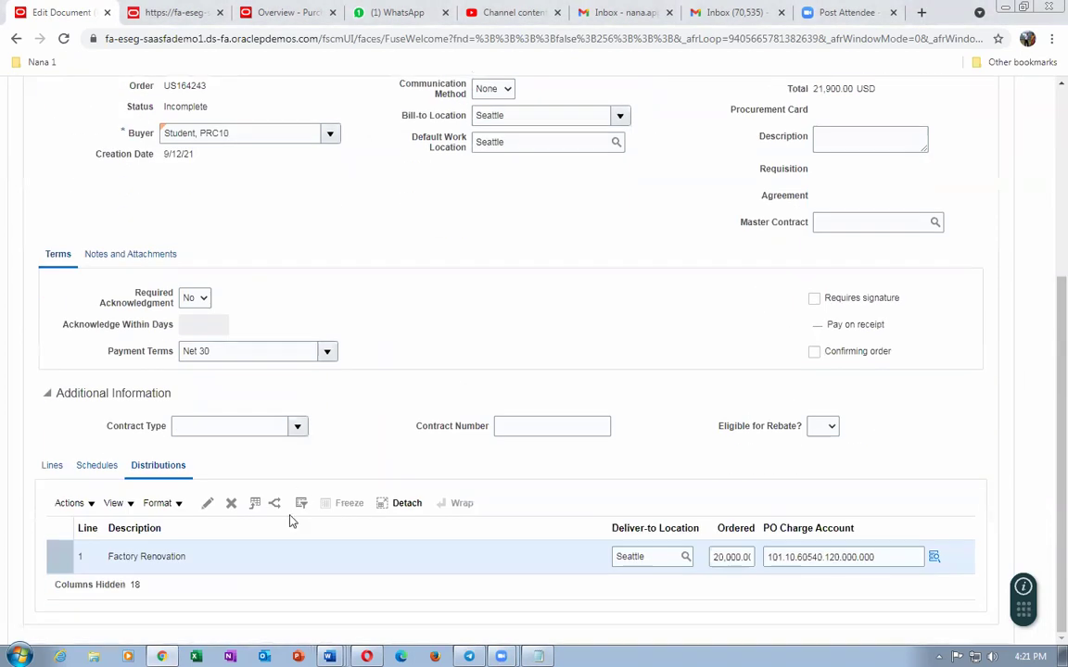
click(52, 468)
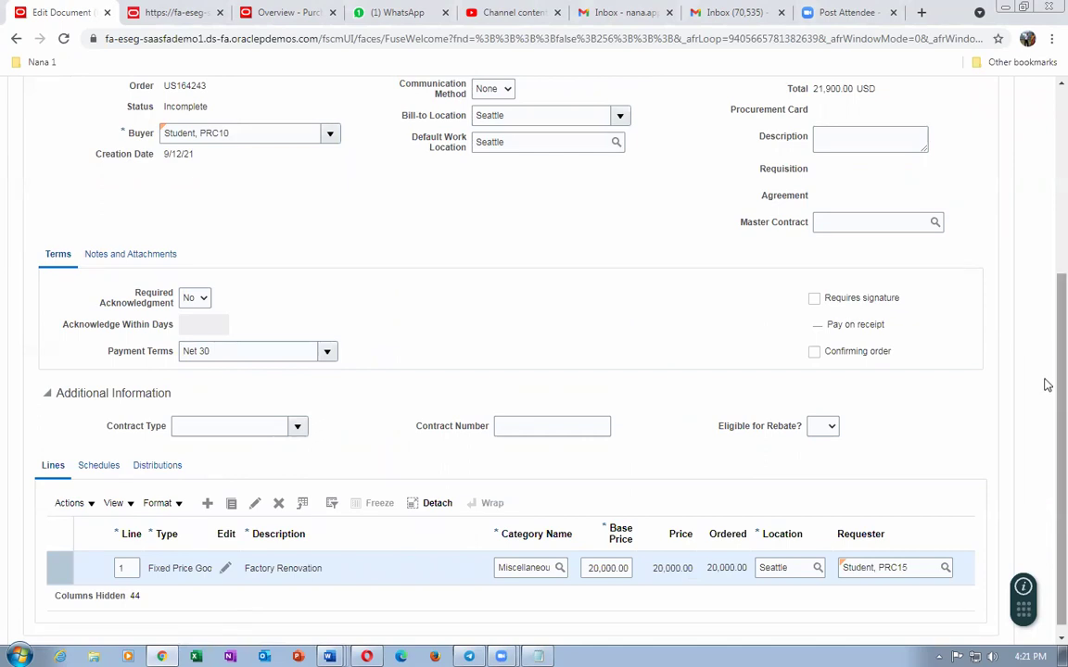
drag(1045, 370, 1046, 260)
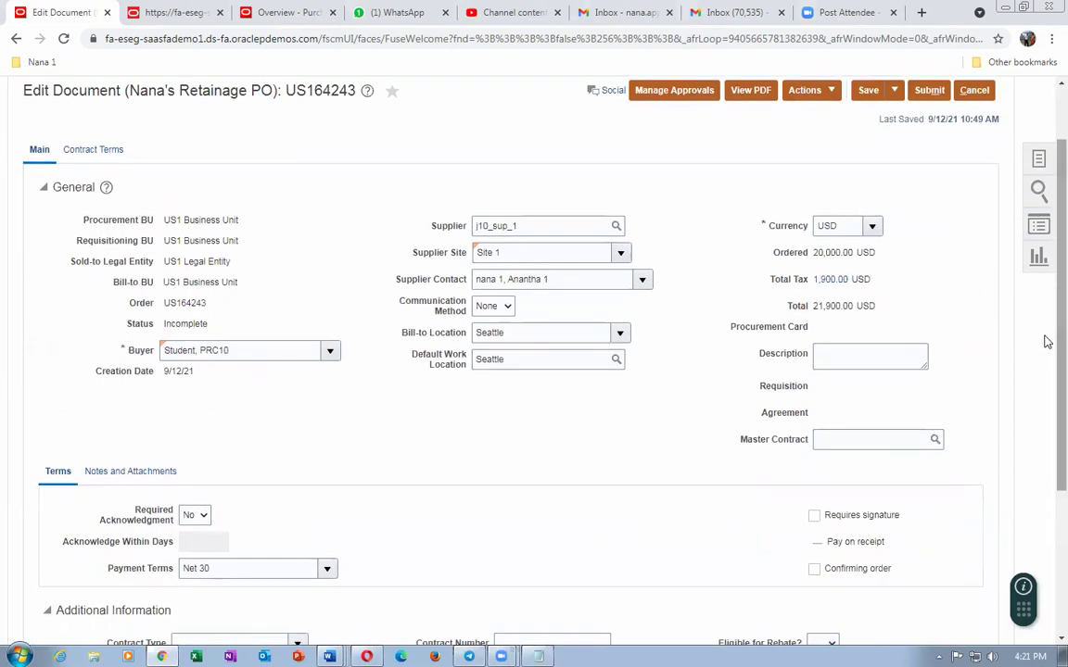
scroll(1046, 342, up, 2)
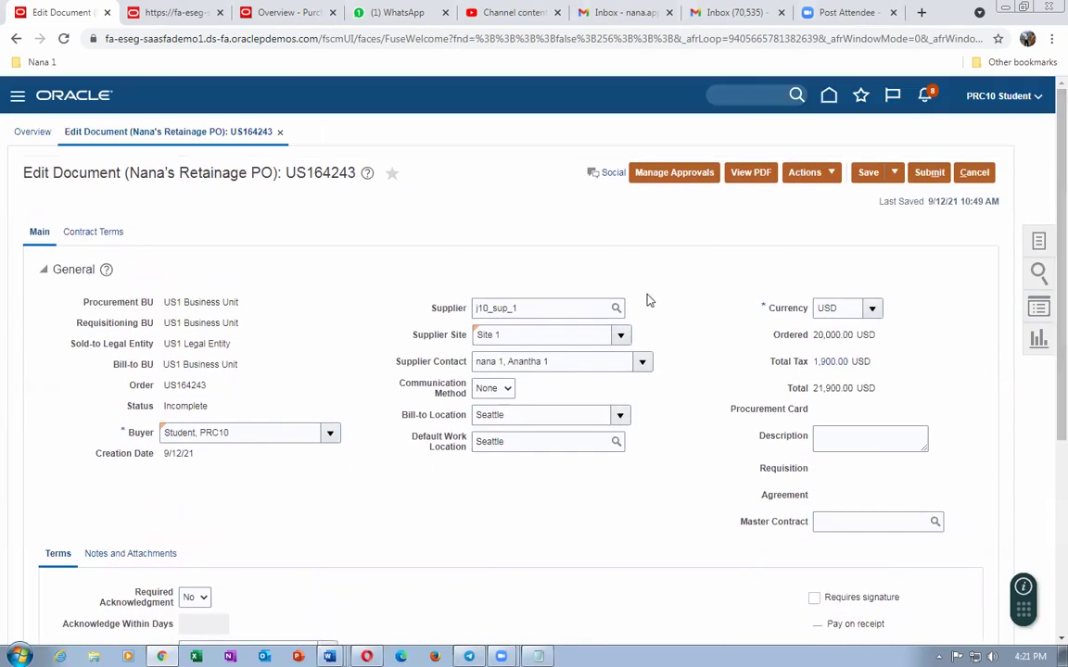
scroll(1045, 374, down, 3)
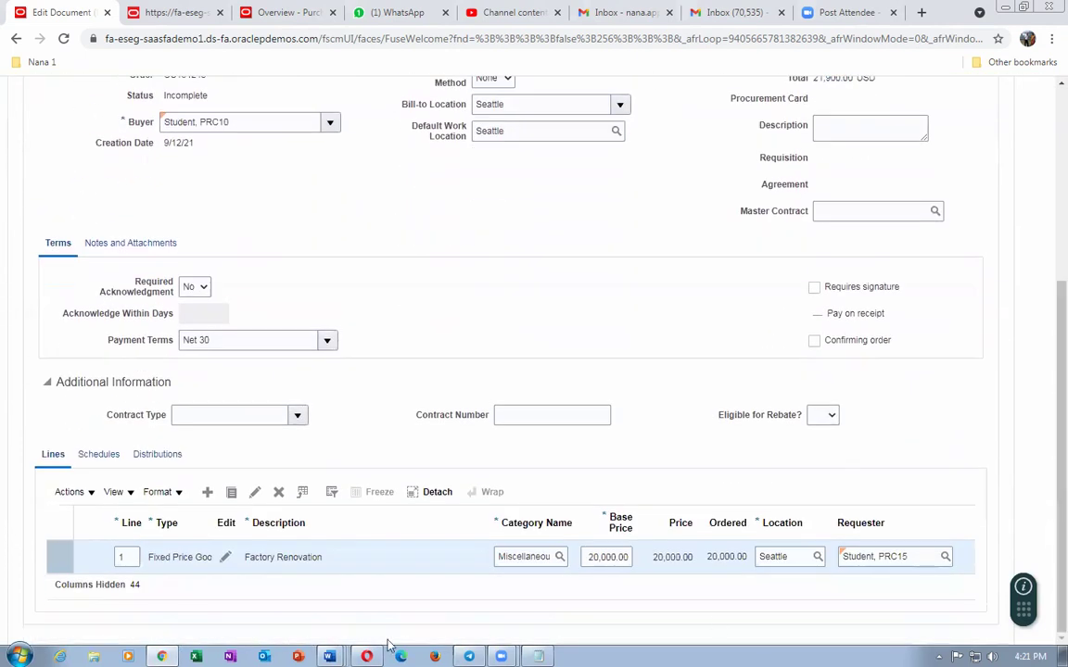
Open the Factory Renovation distribution's details, check its PO charge and accrual accounts, and return to the order
click(172, 456)
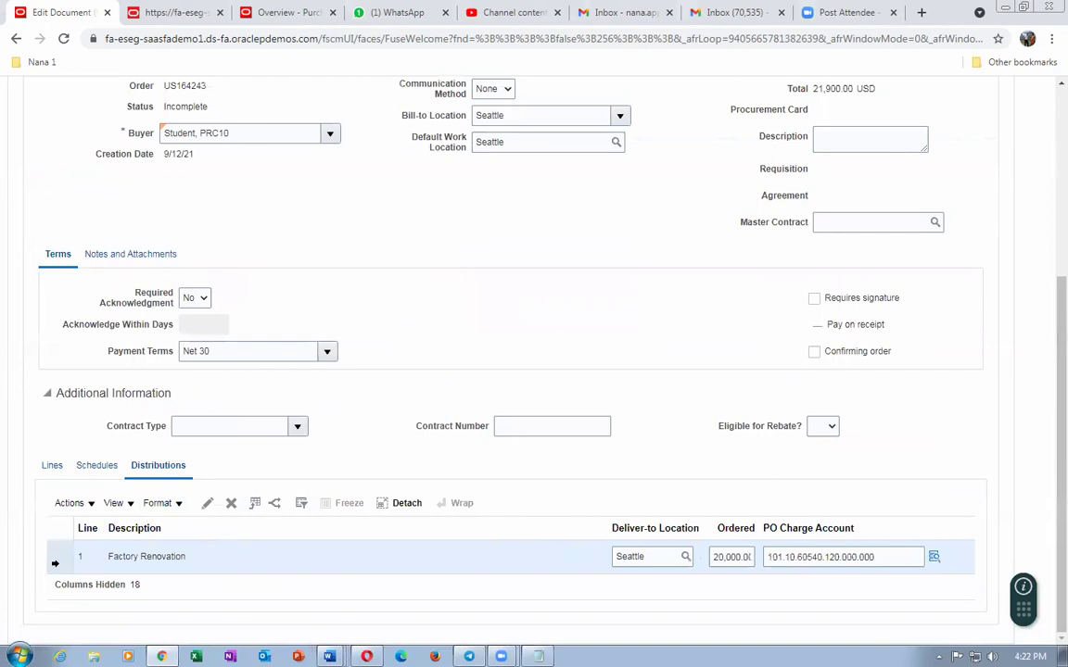
click(207, 503)
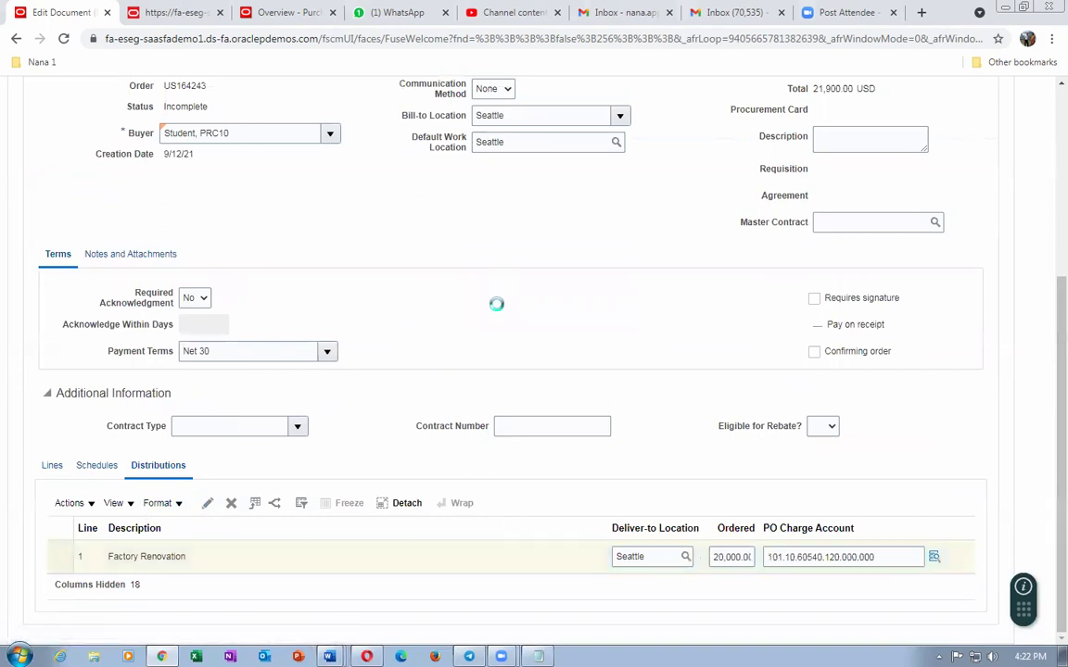
scroll(495, 320, down, 2)
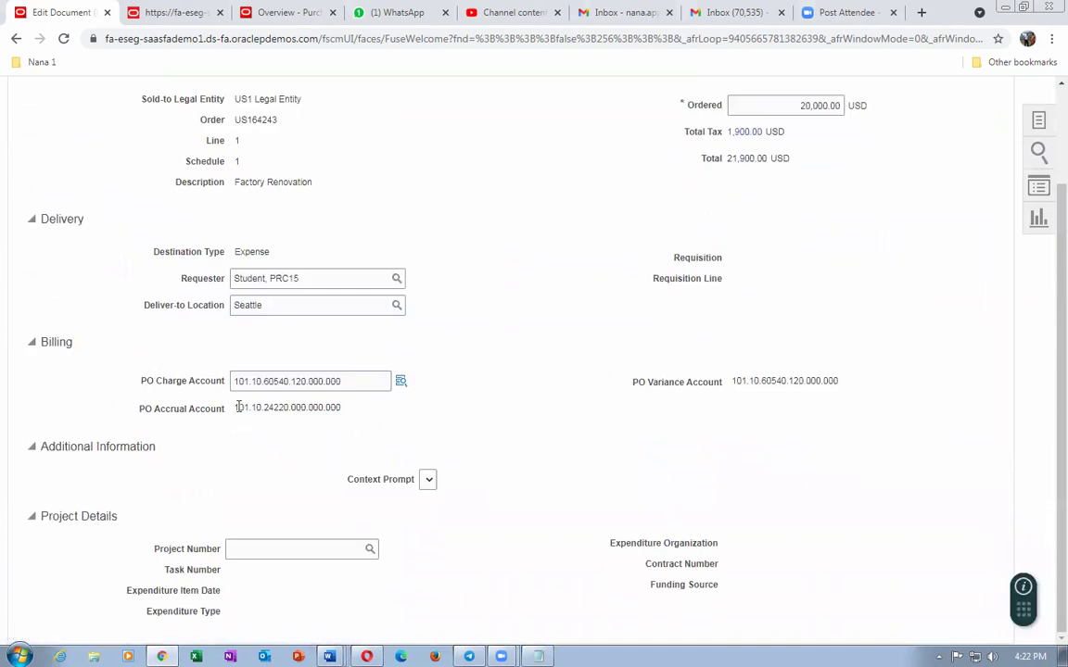
mouse_move(244, 409)
scroll(1048, 339, up, 3)
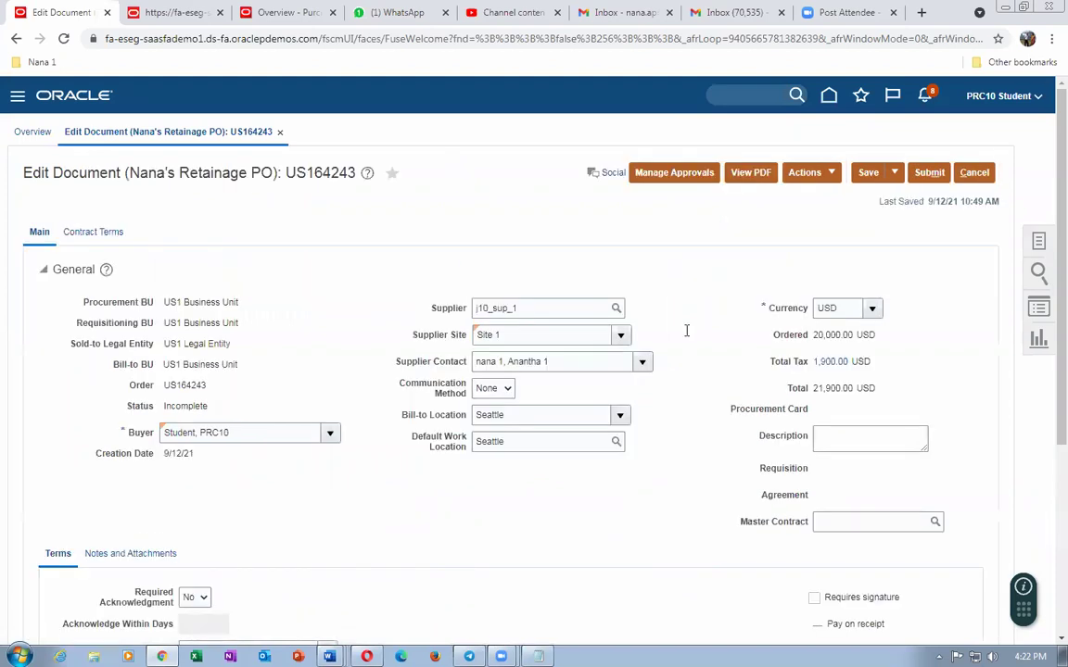
Submit the purchase order for approval and open the Manage Orders page
click(929, 173)
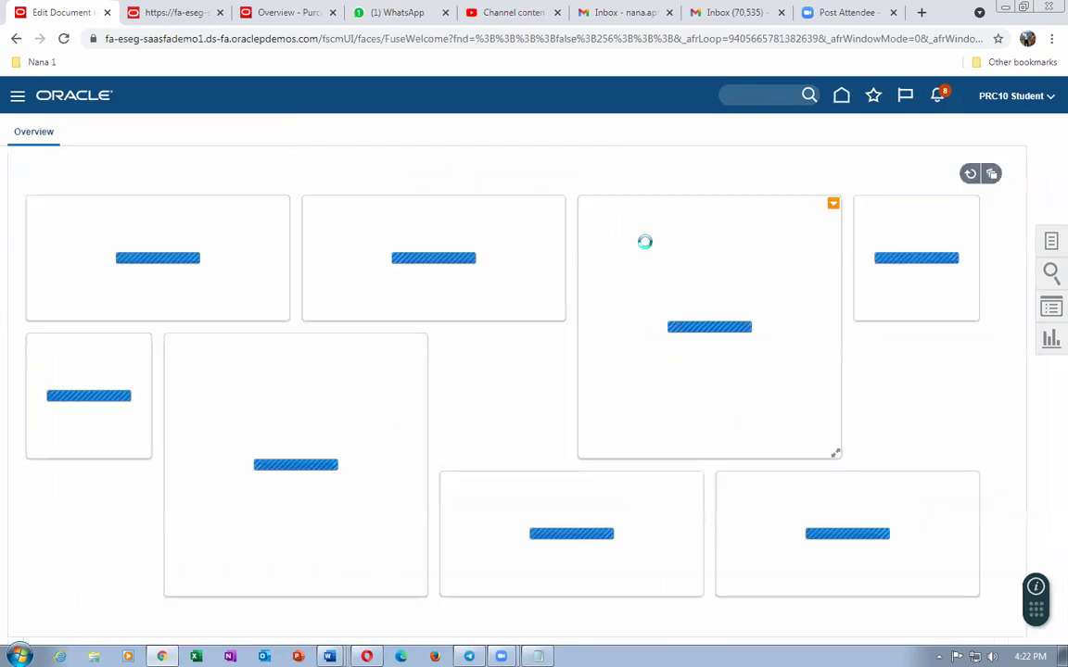
click(668, 243)
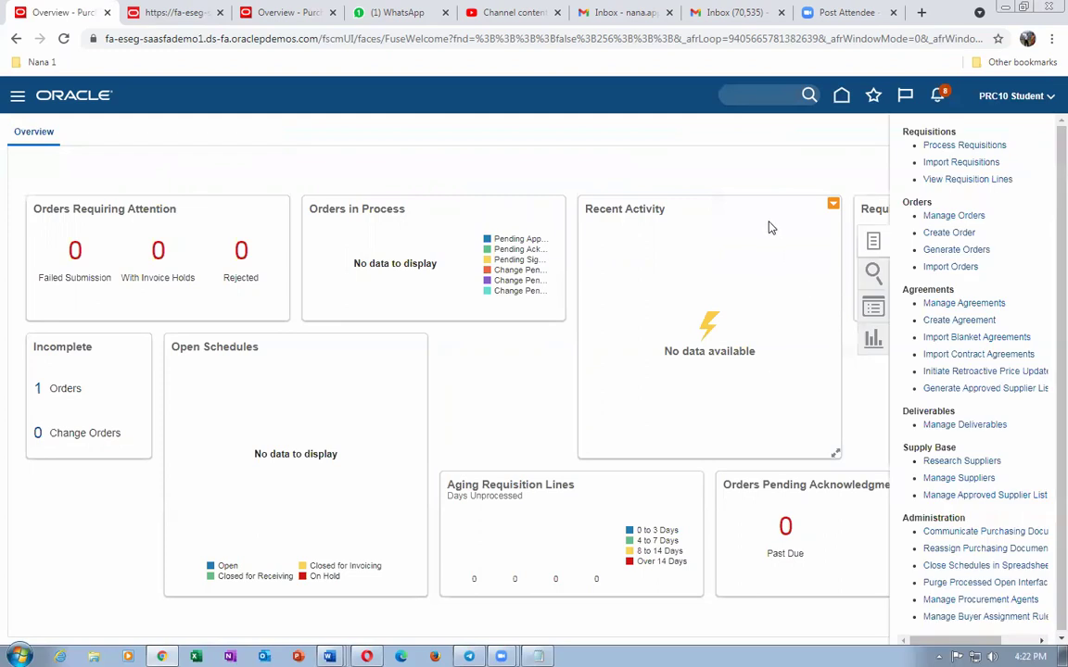
click(950, 217)
Copy the purchase order number from the Notepad document and search the orders for it
click(537, 656)
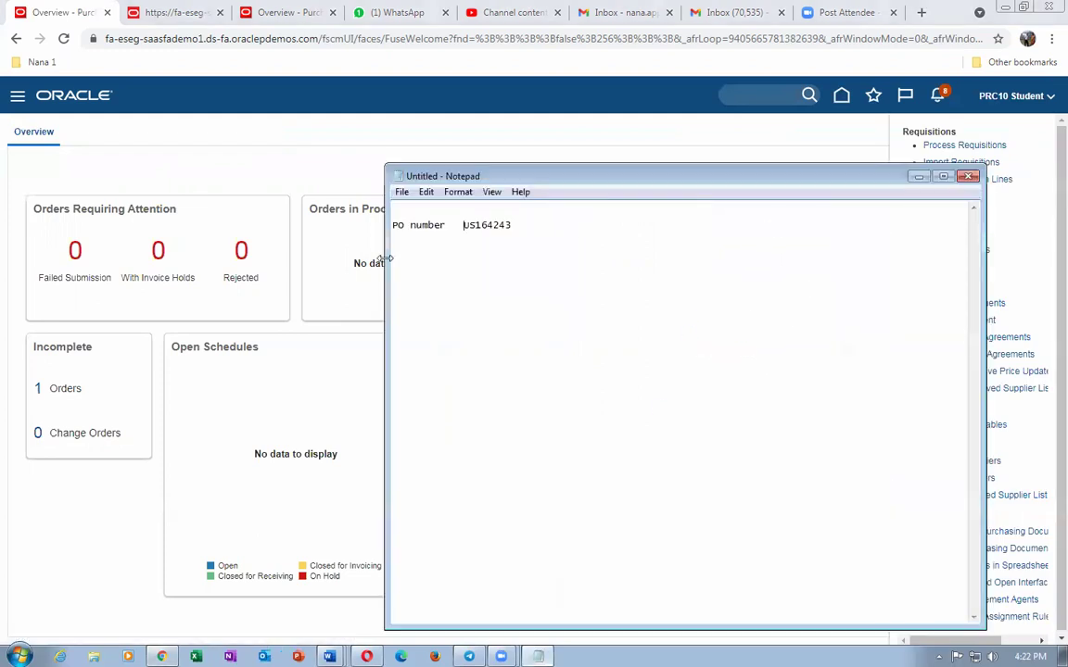
drag(463, 225, 510, 228)
key(ctrl+c)
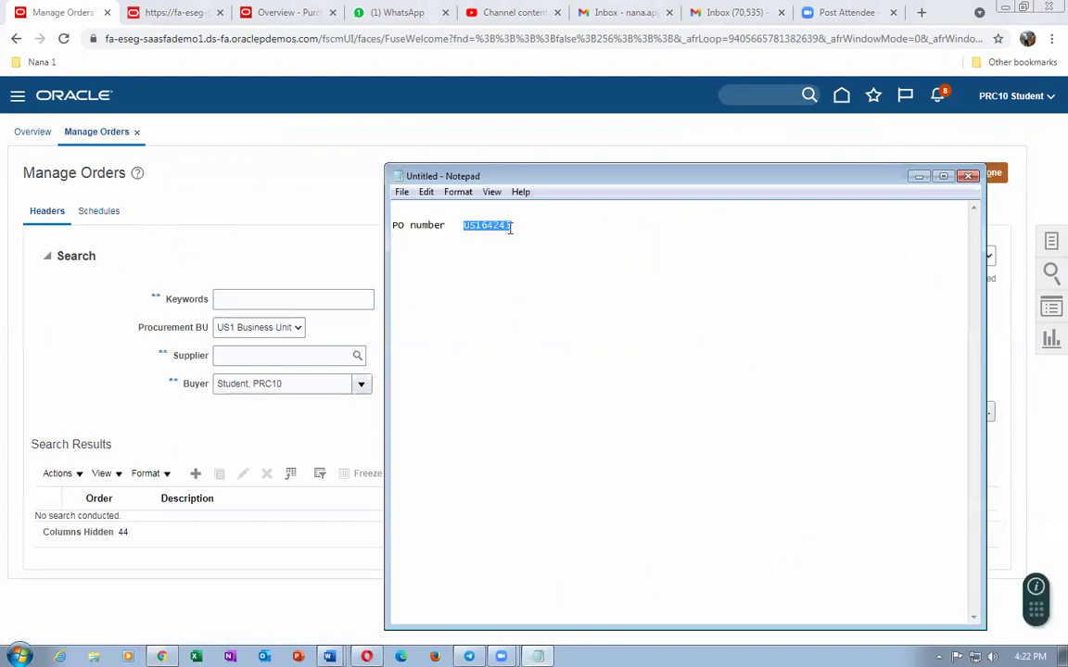
click(220, 218)
click(755, 301)
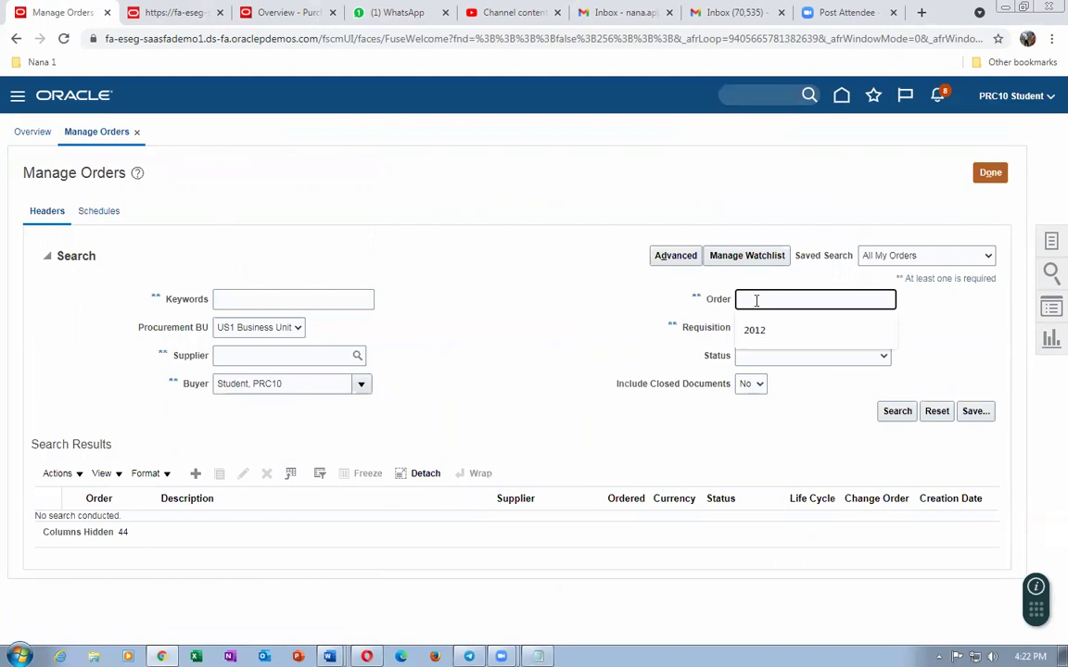
key(ctrl+v)
click(895, 412)
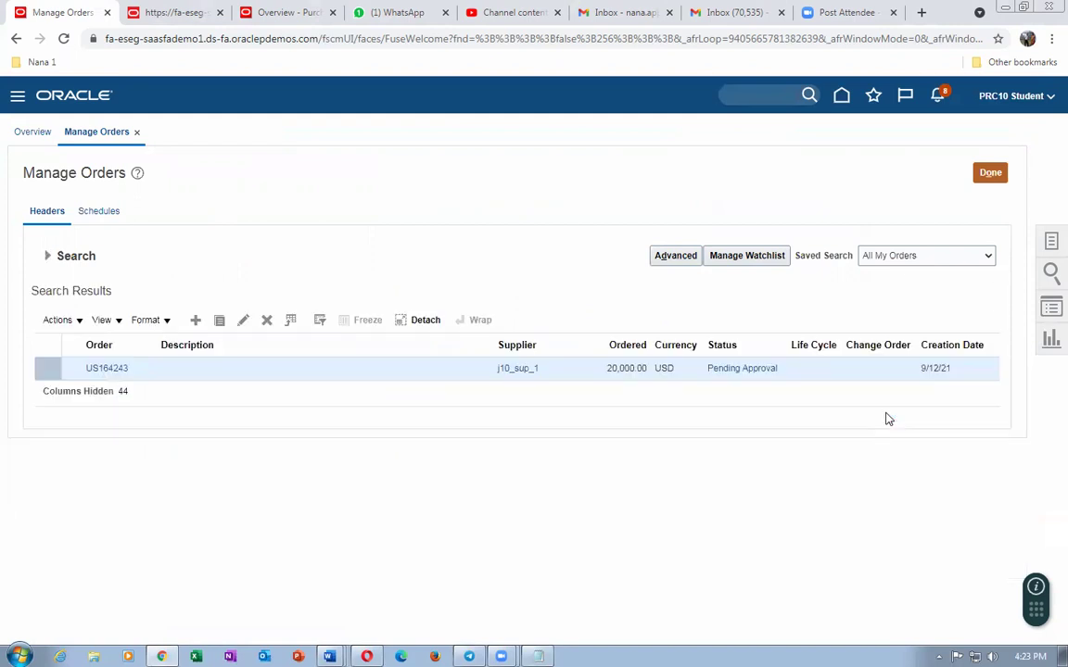
Try to view the submitted order's approval details, close the opened order and rerun the order search to check its status
click(747, 369)
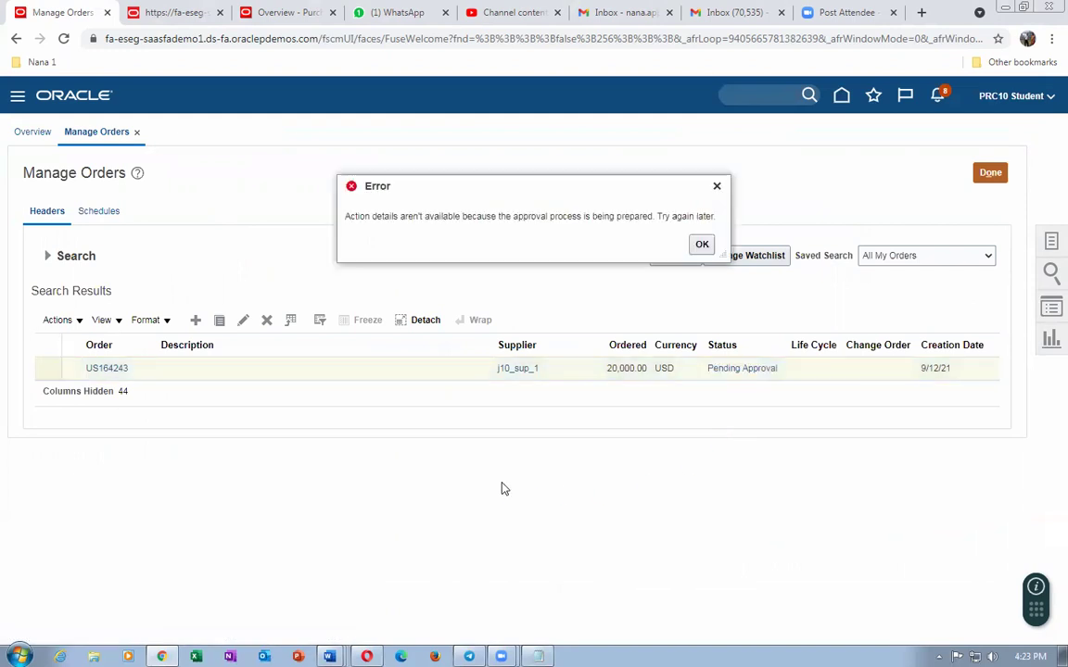
click(702, 245)
click(744, 371)
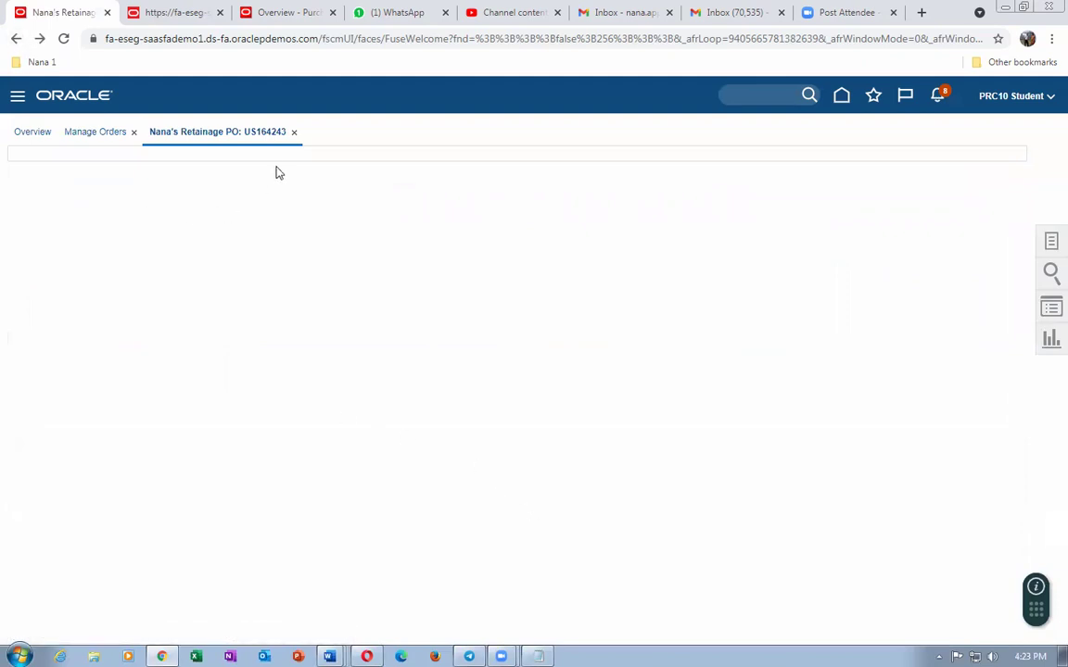
click(293, 134)
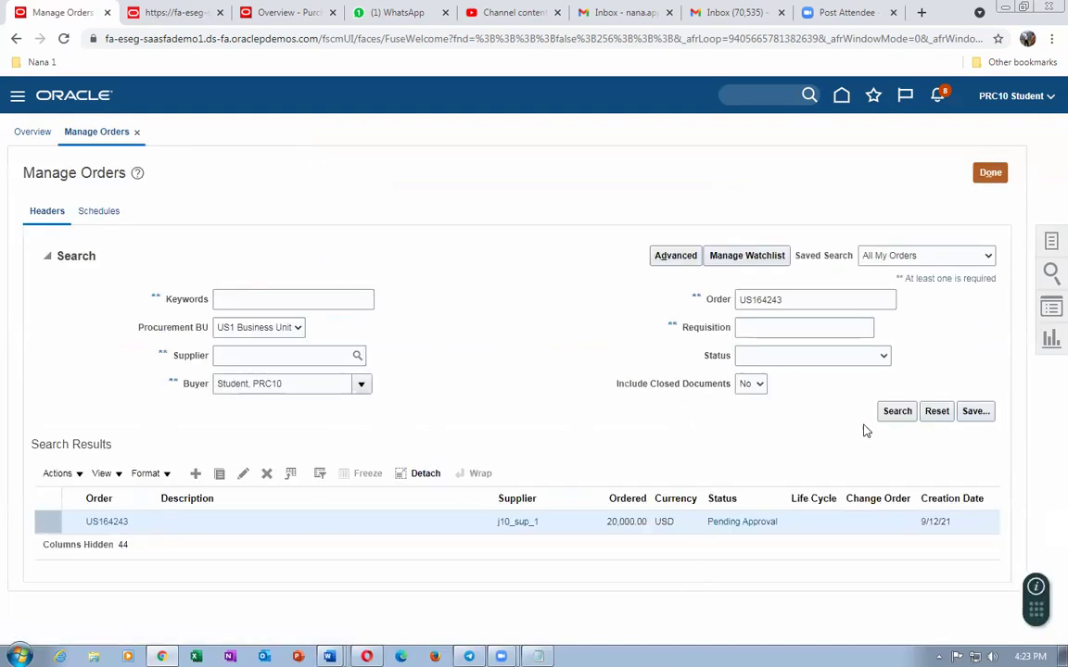
click(895, 413)
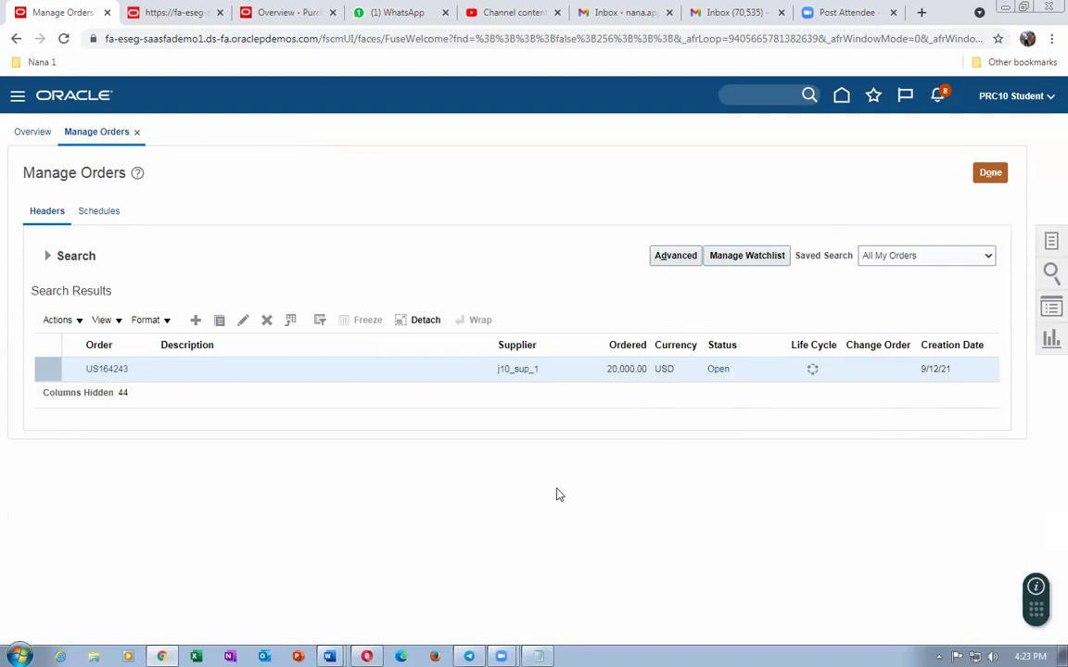
Leave Manage Orders, go to Setup and Maintenance and search the setup tasks for man%common%opt%
click(990, 172)
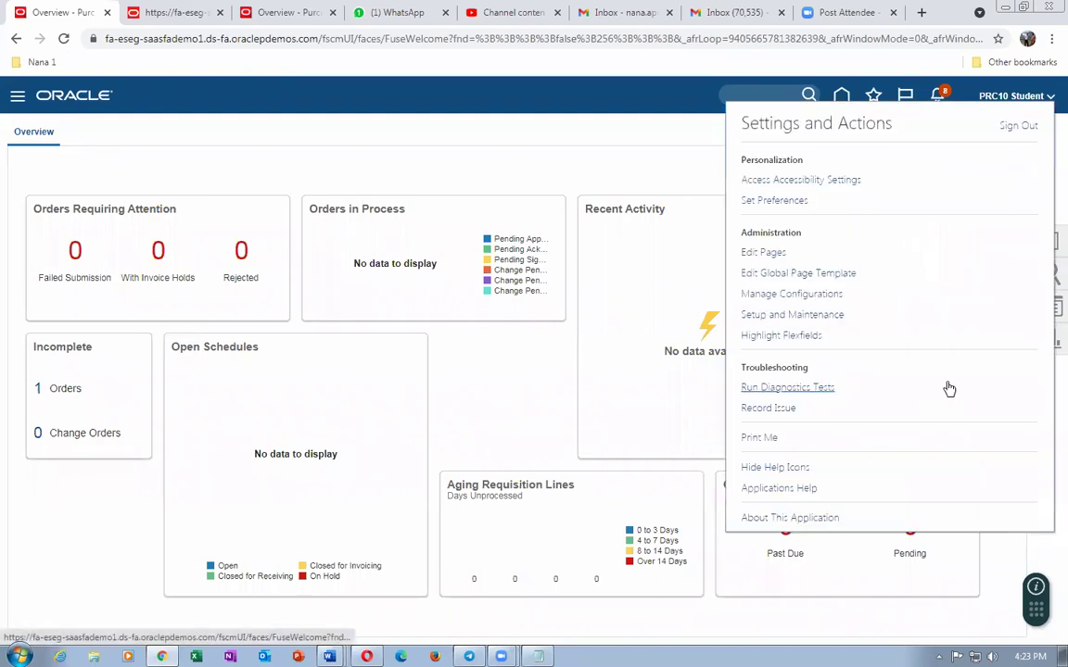
click(834, 319)
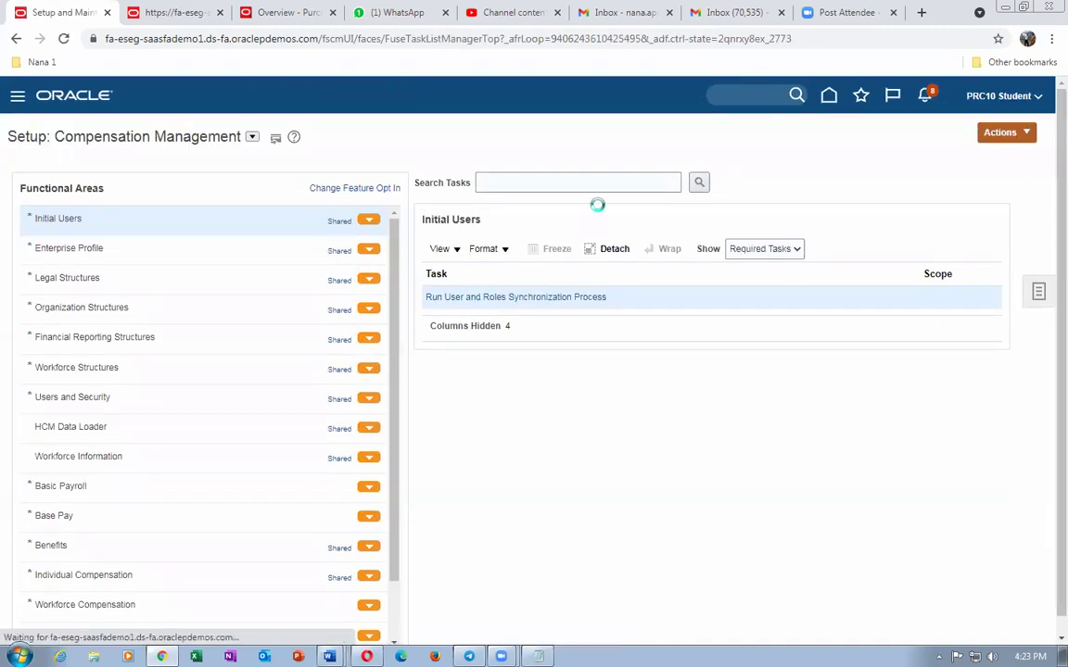
click(917, 321)
click(405, 177)
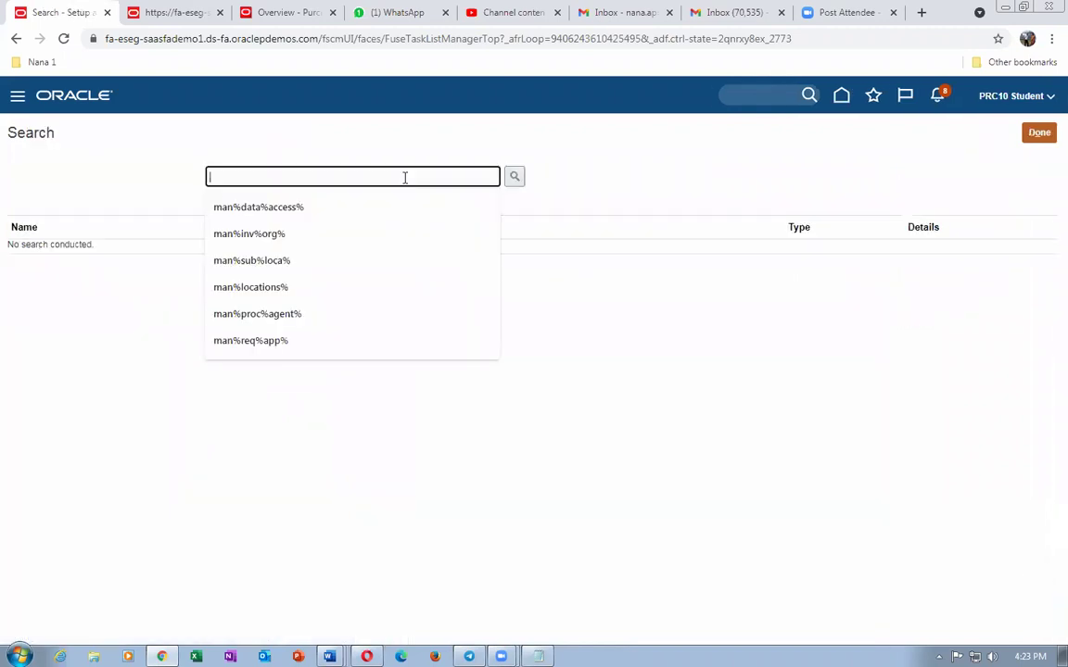
text(man%com)
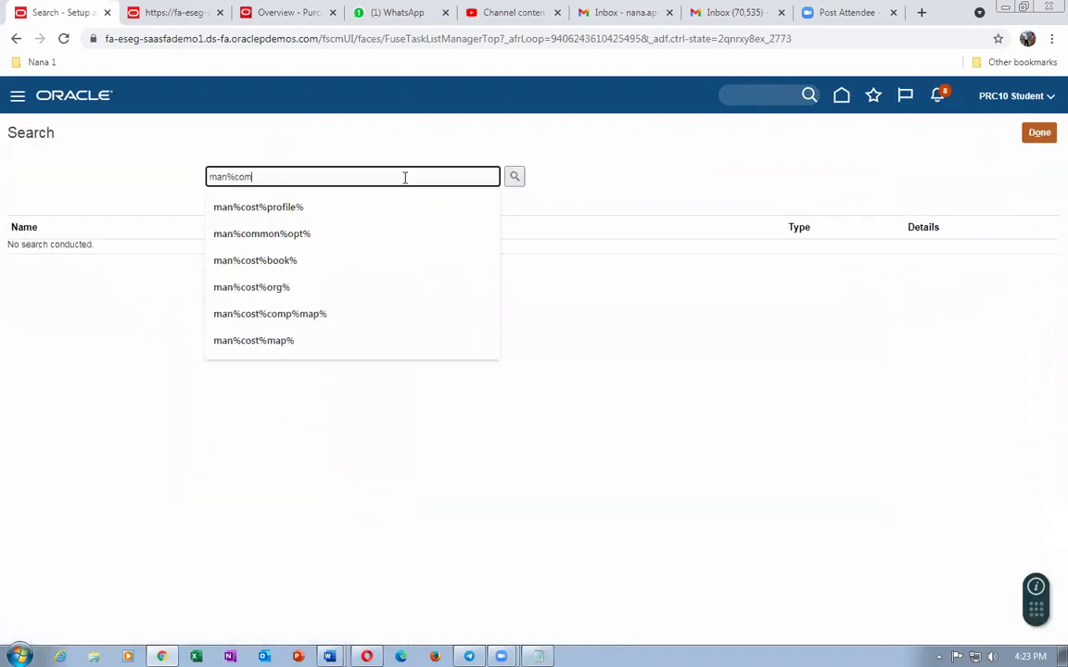
text(mon%opt%)
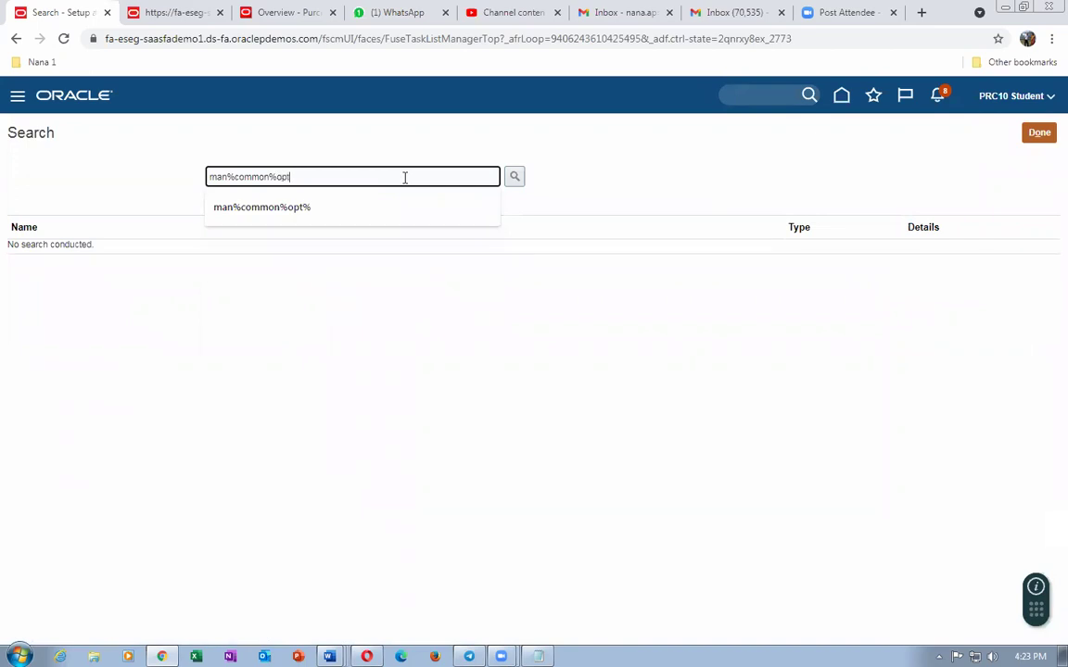
key(Return)
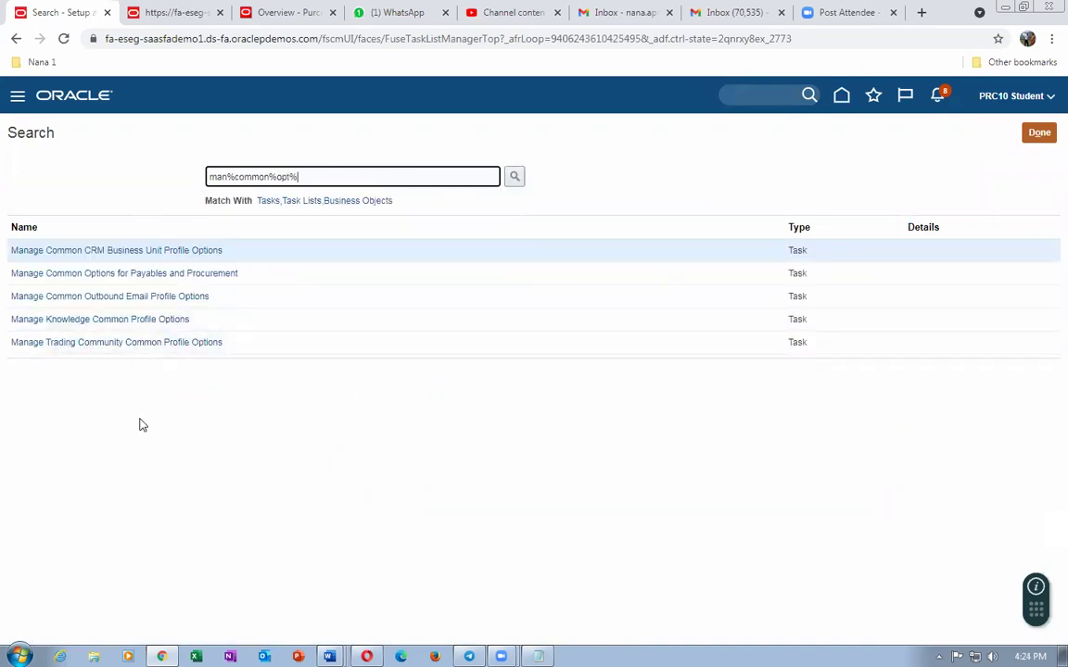
Open Manage Common Options for Payables and Procurement for US1 Business Unit and review its default distributions, including the Retainage account
click(165, 278)
click(165, 274)
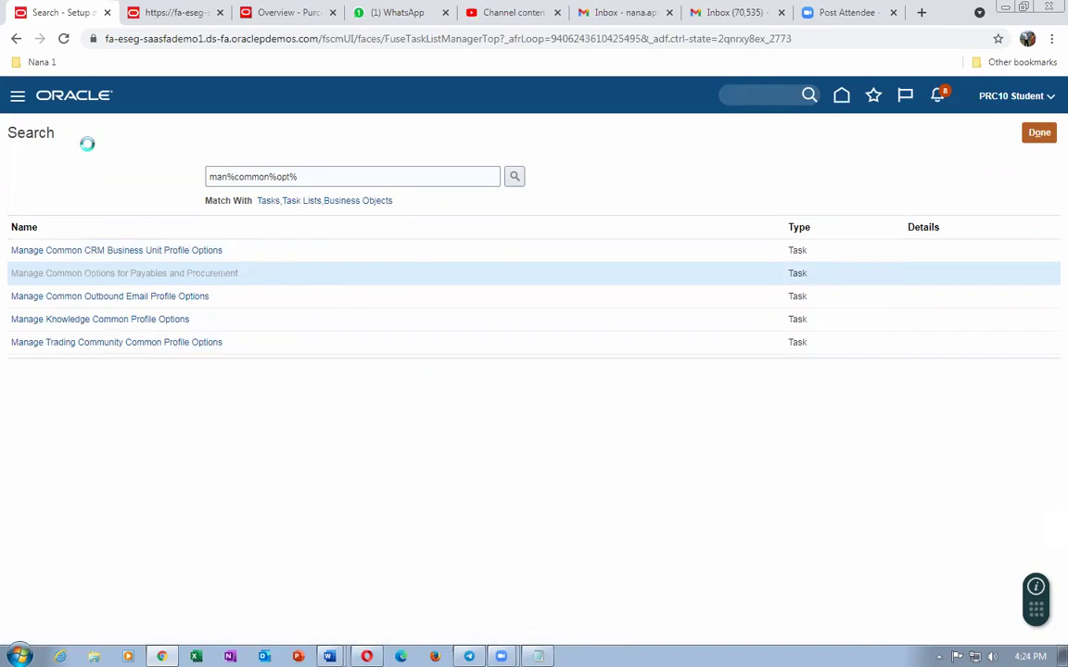
click(100, 176)
text(US1)
key(Tab)
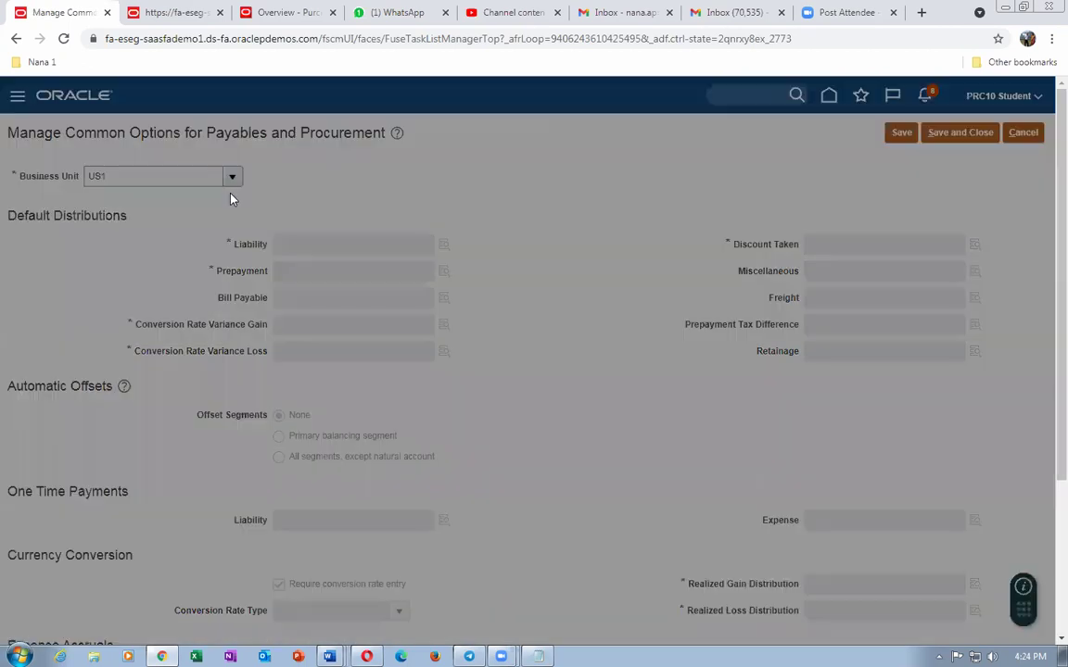
click(601, 465)
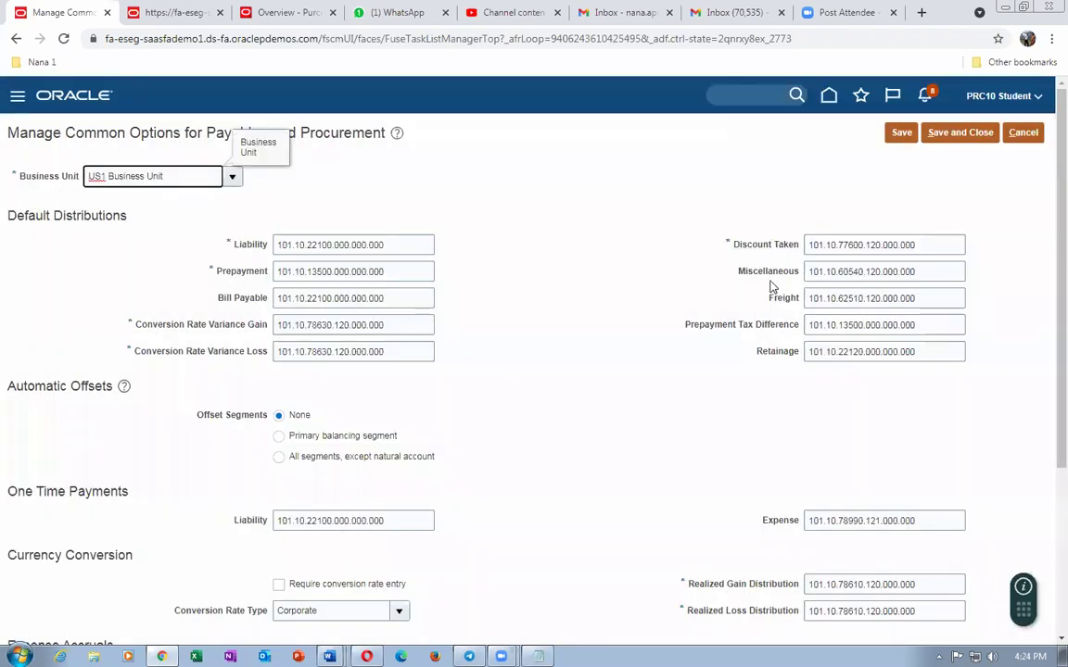
scroll(556, 407, down, 3)
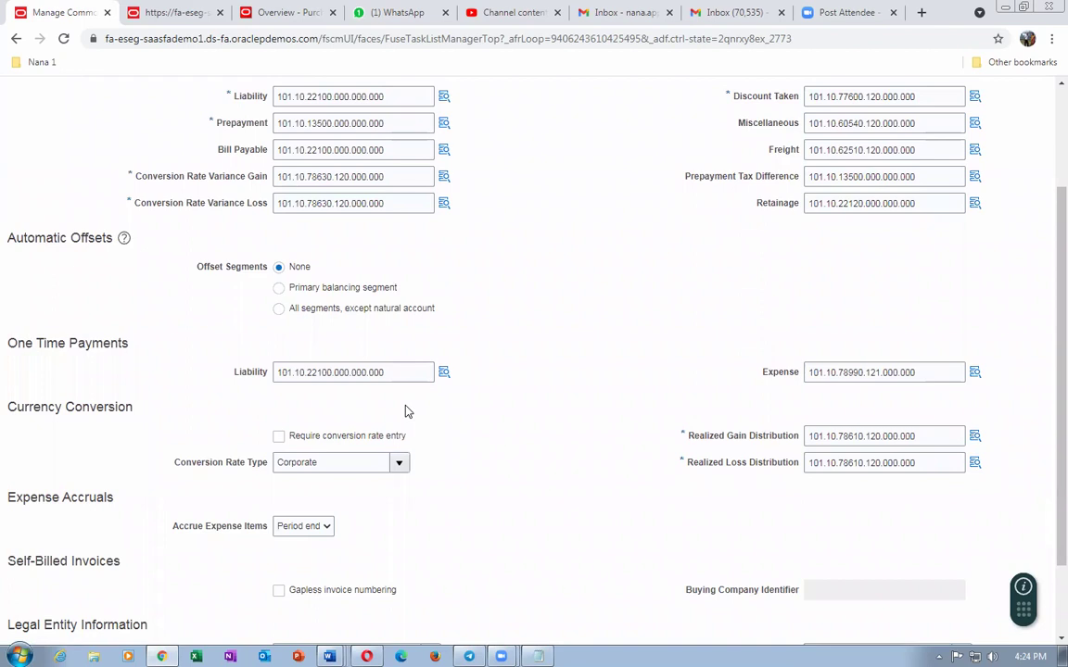
scroll(405, 410, down, 2)
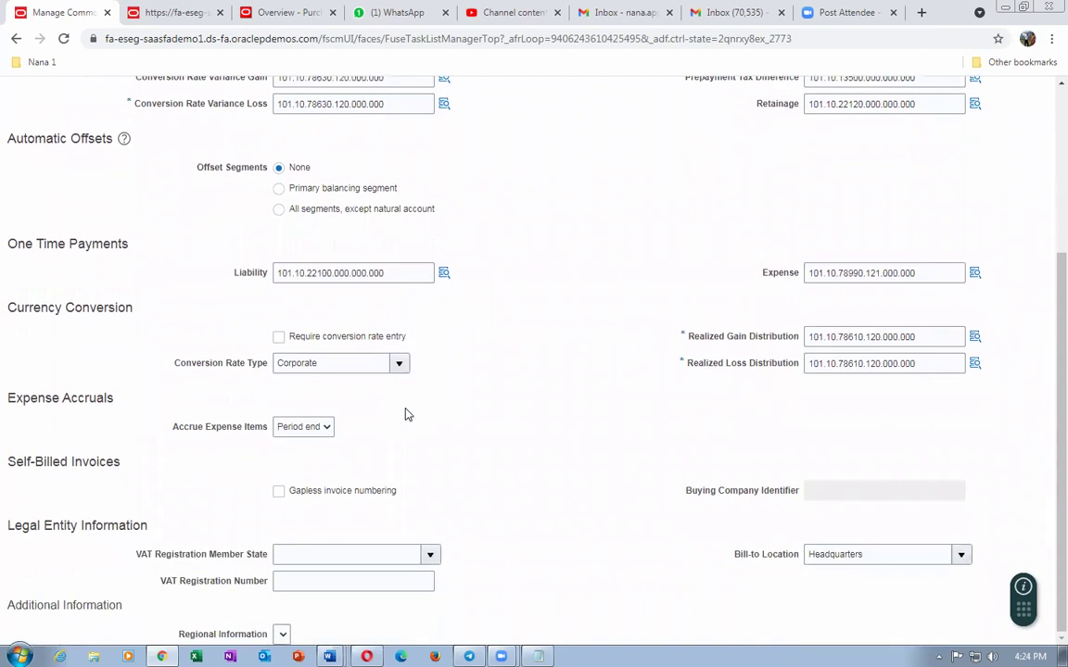
scroll(405, 415, up, 3)
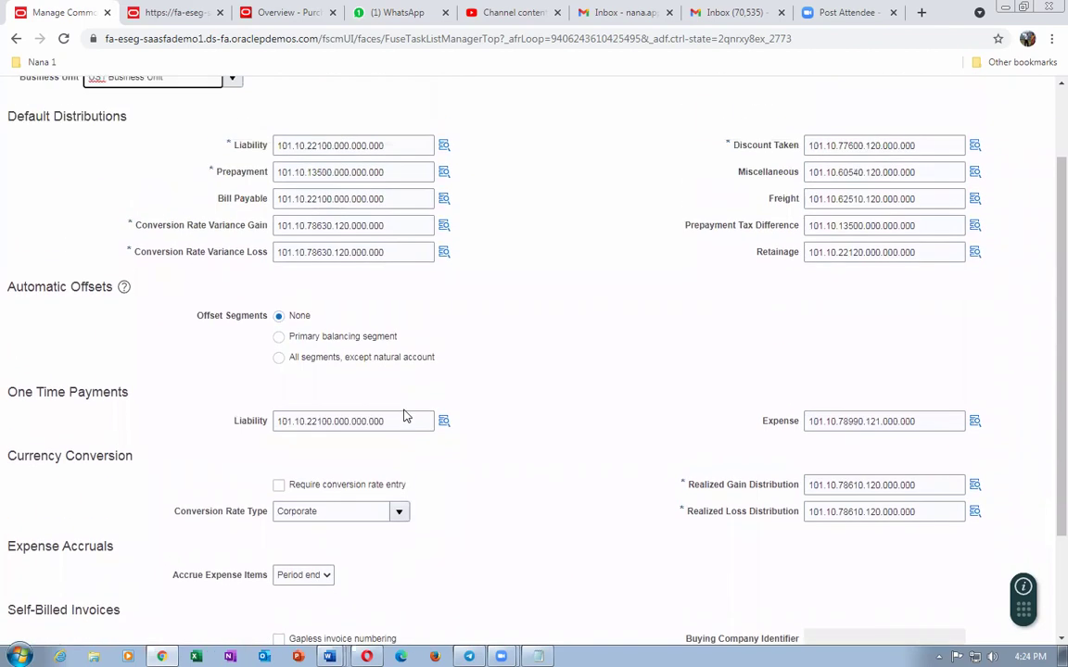
scroll(406, 415, up, 2)
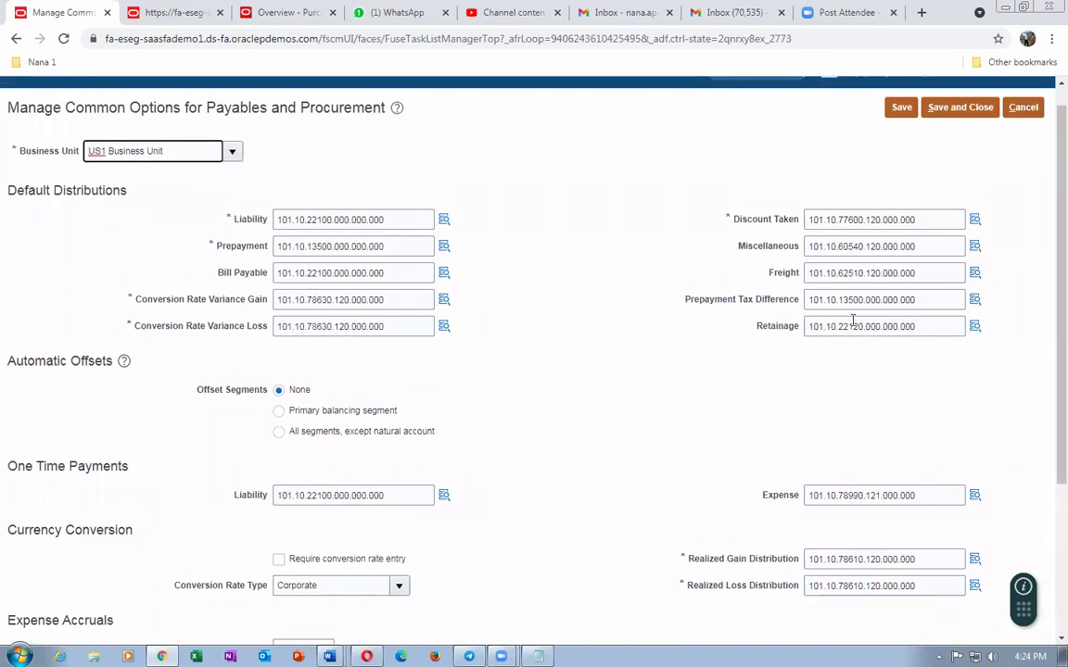
Examine the default Retainage account of US1 Business Unit in the common options for Payables and Procurement
double_click(926, 326)
click(671, 350)
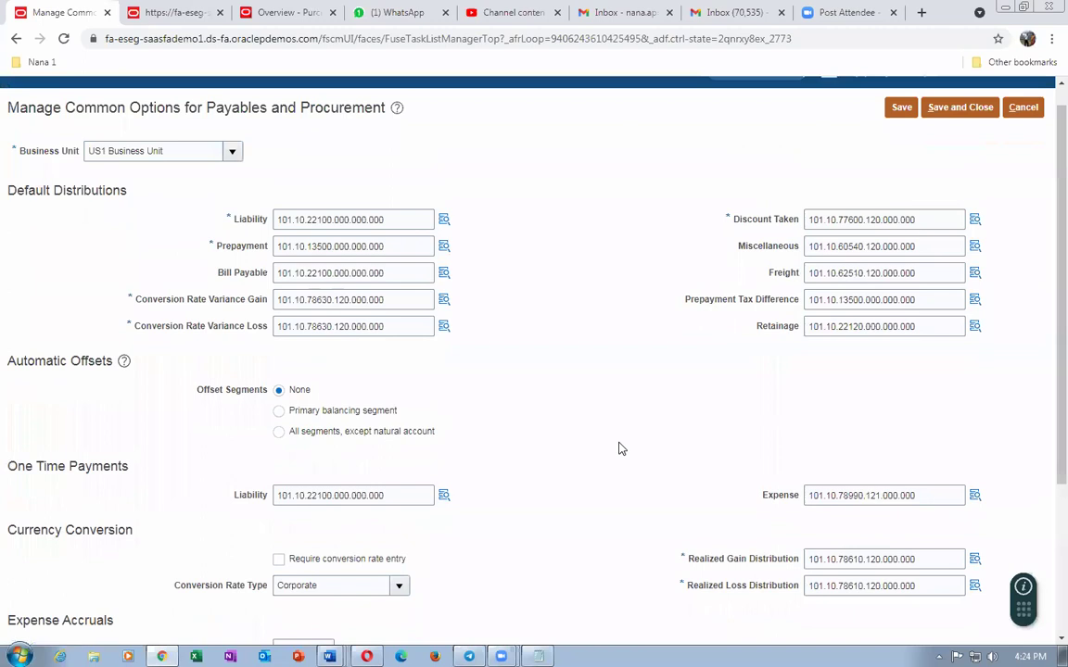
click(848, 326)
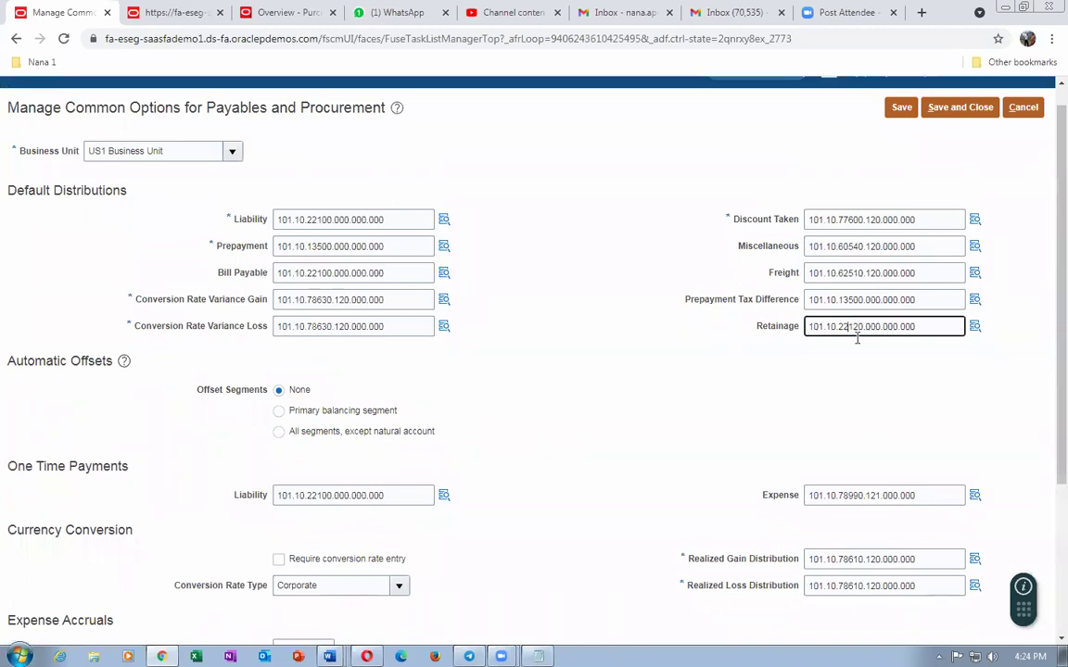
click(860, 408)
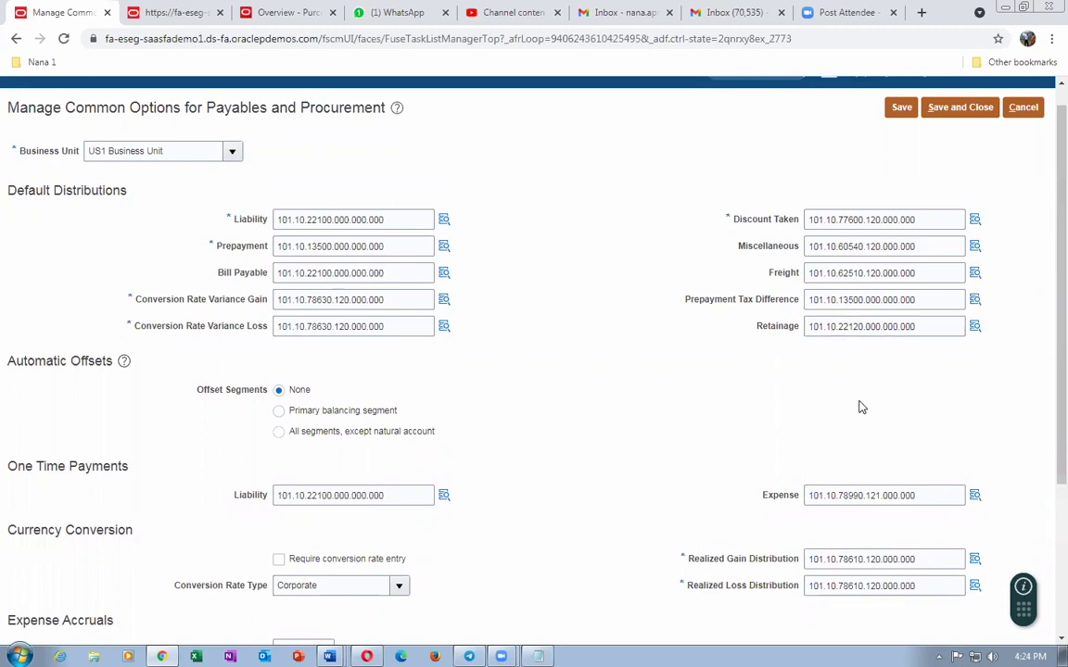
drag(917, 325, 726, 304)
click(727, 392)
Close the common options and the setup task search, and open the Payables Invoices work area
click(1024, 109)
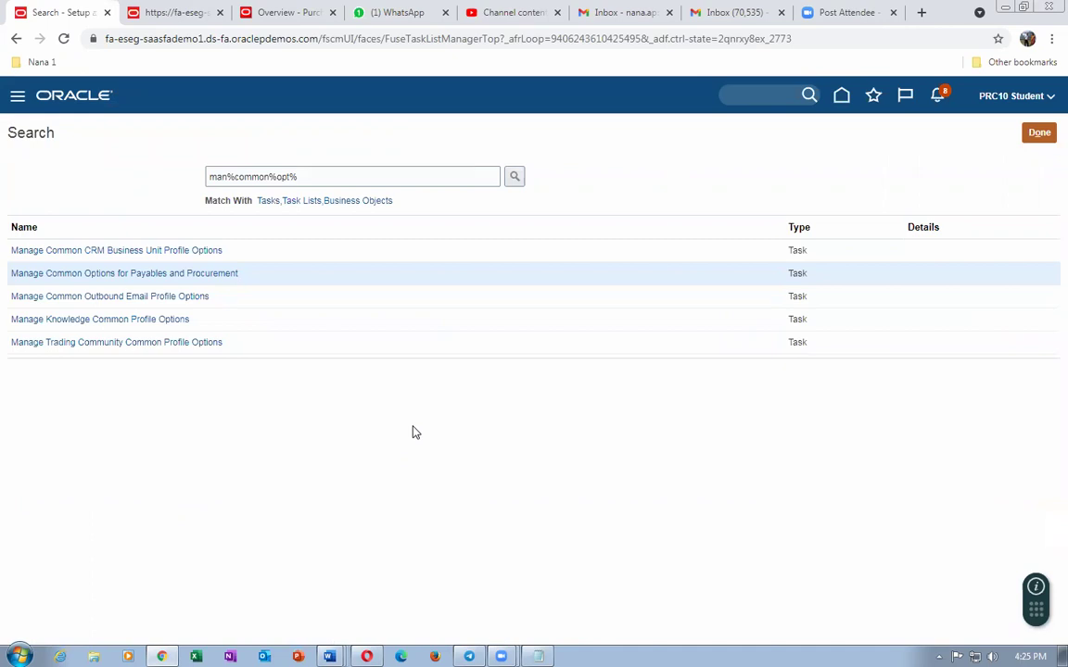
click(1037, 133)
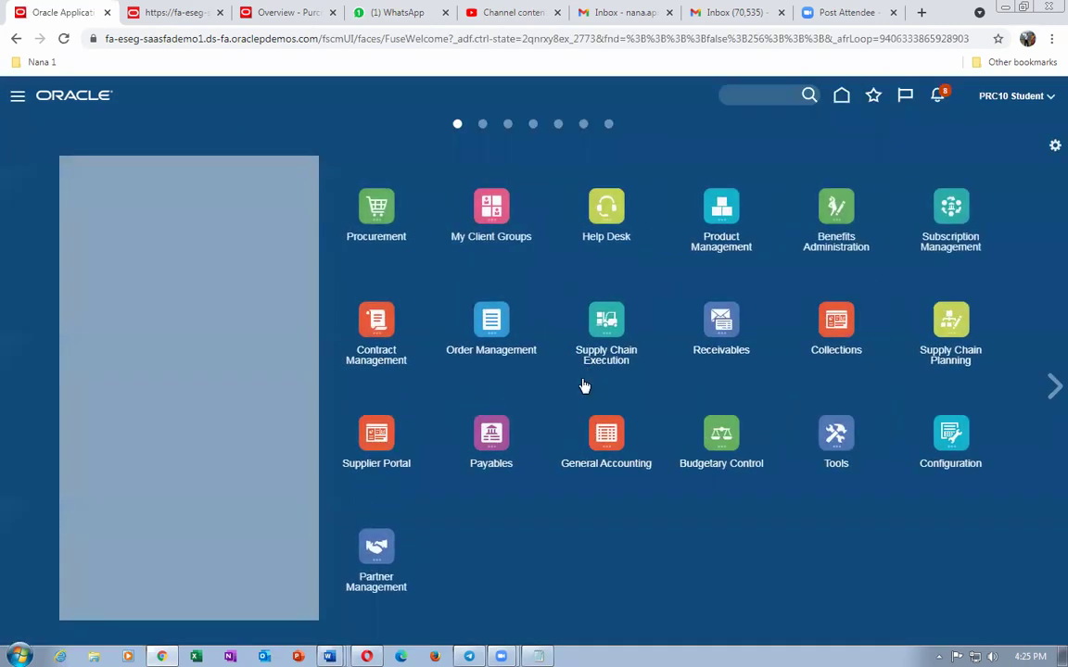
click(492, 433)
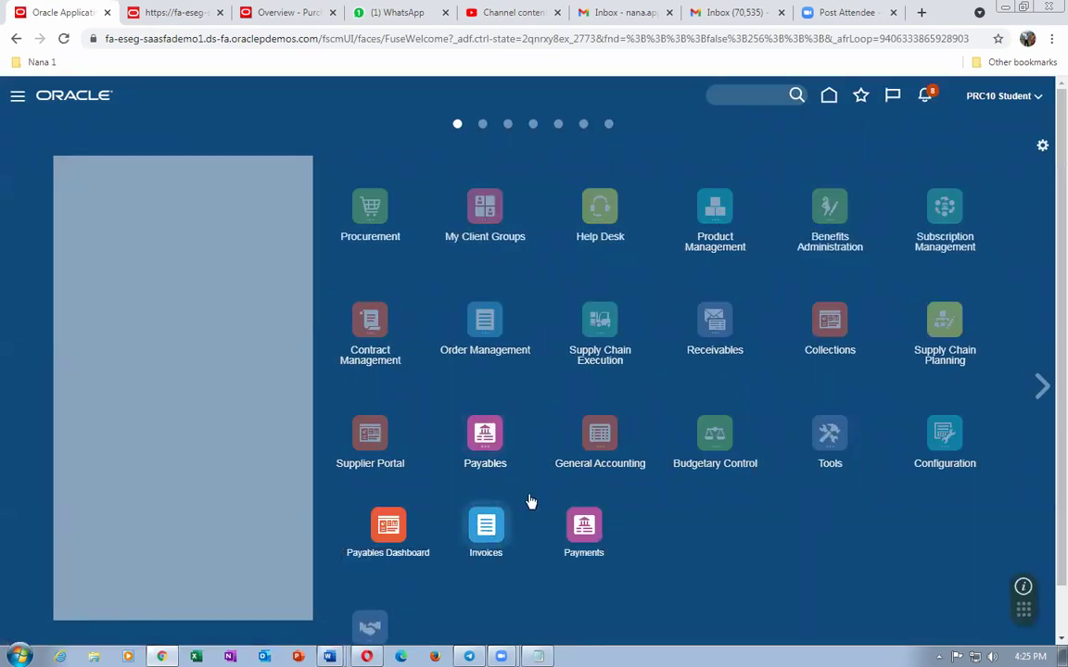
Shorten the address in the second browser tab and load the Oracle Applications home page there
click(160, 9)
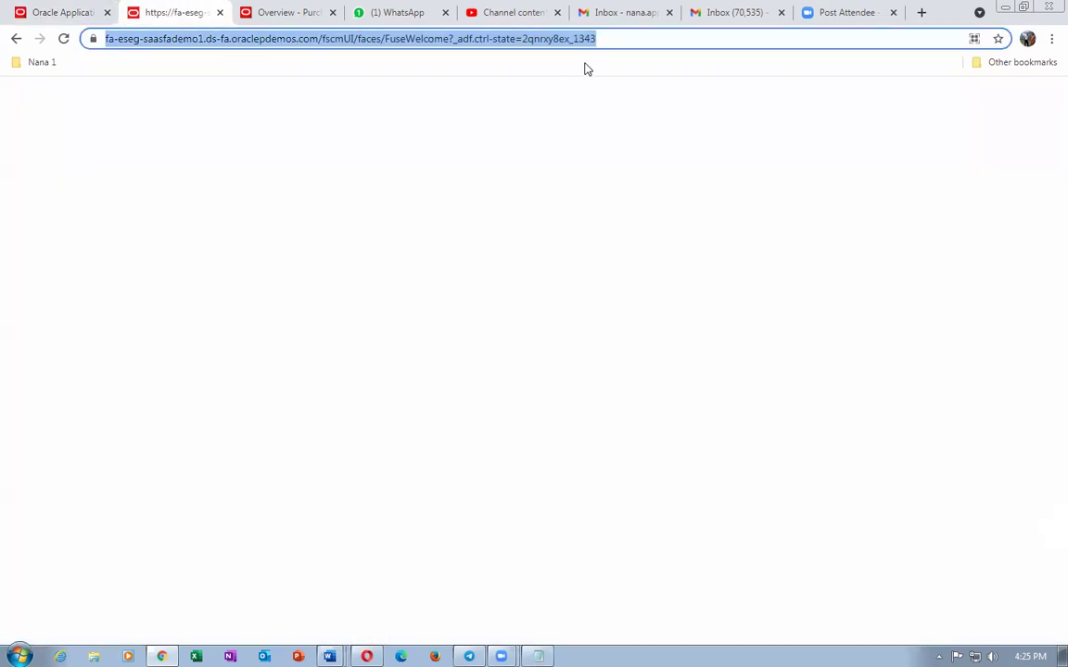
click(551, 37)
key(BackSpace)
key(BackSpace)
key(BackSpace)
key(BackSpace)
key(BackSpace)
key(BackSpace)
key(BackSpace)
key(BackSpace)
key(BackSpace)
key(BackSpace)
key(BackSpace)
key(BackSpace)
key(BackSpace)
key(BackSpace)
key(BackSpace)
key(BackSpace)
key(BackSpace)
key(BackSpace)
key(BackSpace)
key(BackSpace)
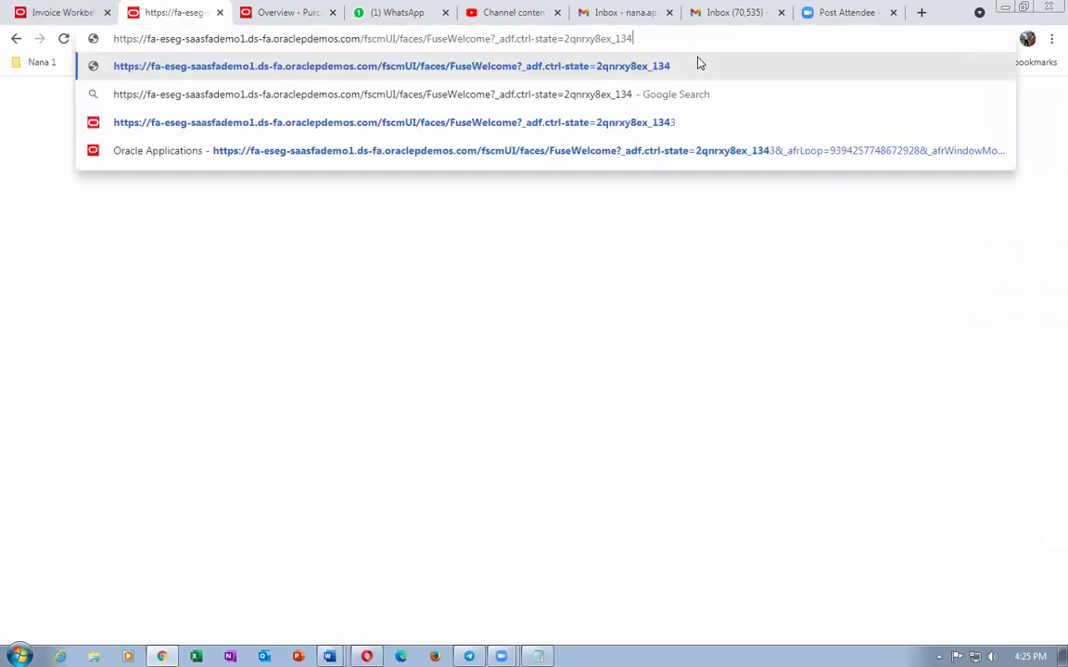
key(BackSpace)
key(BackSpace)
key(BackSpace)
key(BackSpace)
key(BackSpace)
key(BackSpace)
key(BackSpace)
key(BackSpace)
key(BackSpace)
key(BackSpace)
key(BackSpace)
key(BackSpace)
key(BackSpace)
key(BackSpace)
key(BackSpace)
key(BackSpace)
key(BackSpace)
key(BackSpace)
key(BackSpace)
key(BackSpace)
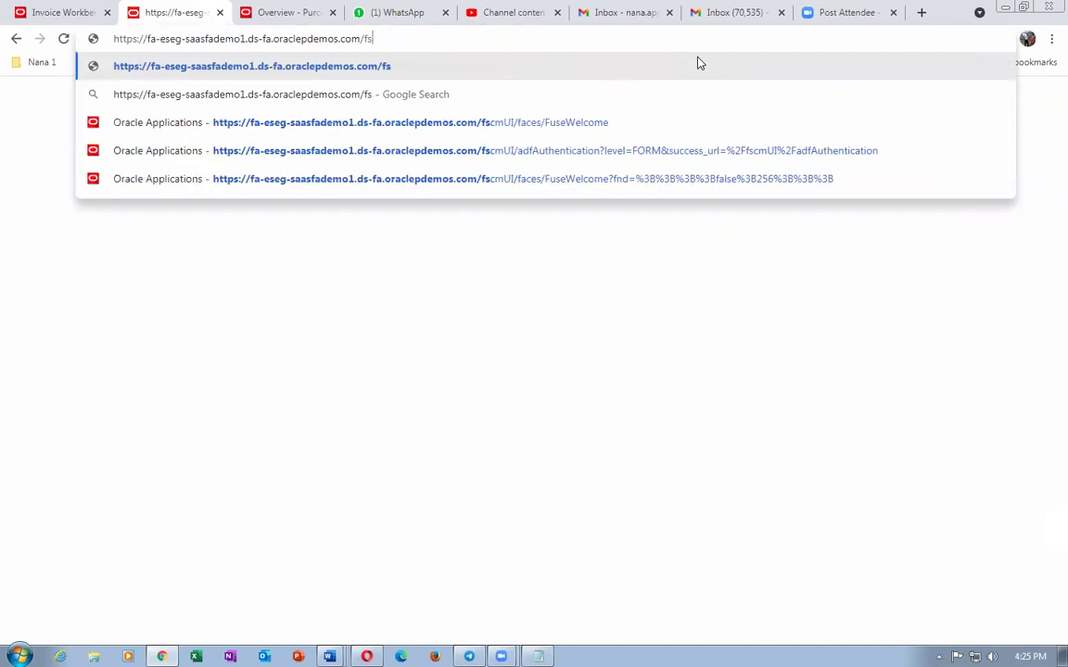
key(Return)
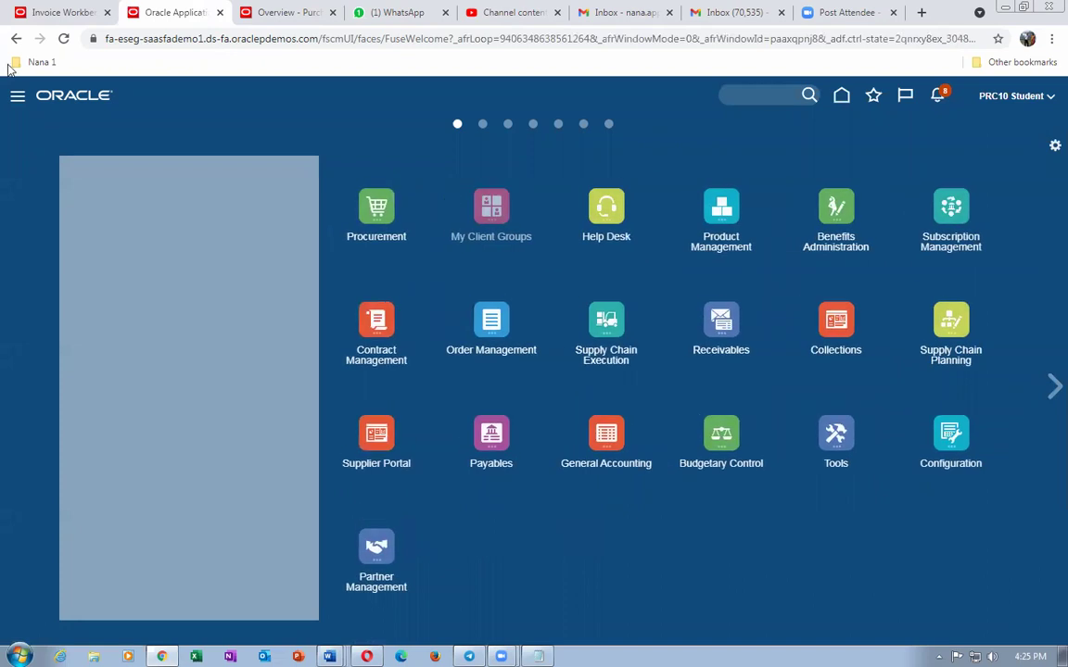
Return to the Invoices work area, start creating an invoice and enter the retainage order's number as Identifying PO
click(60, 12)
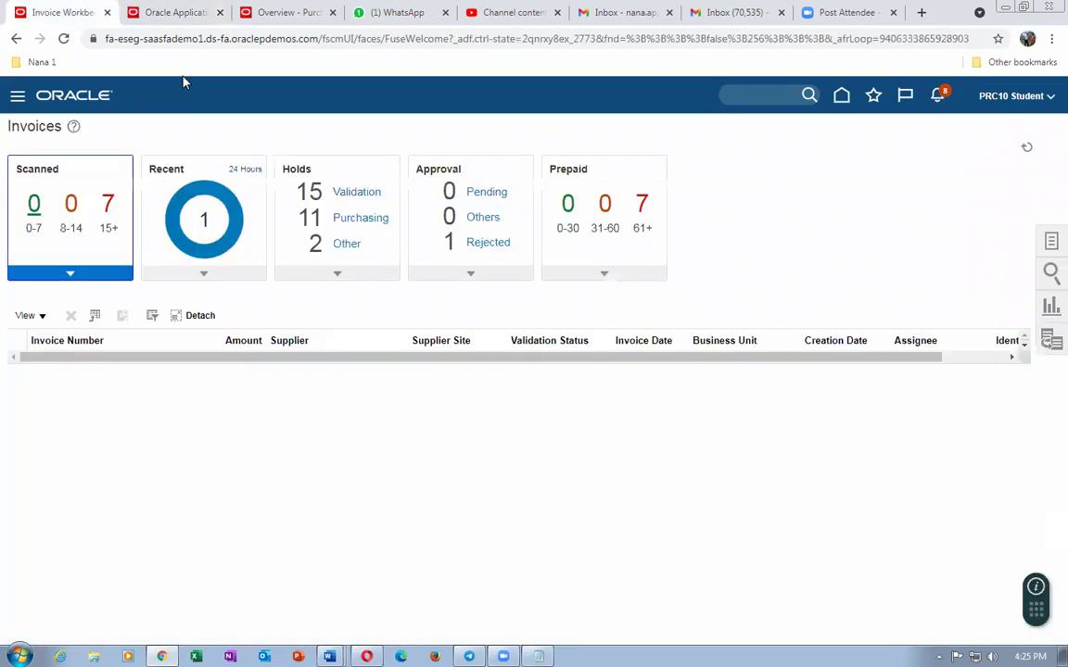
click(1050, 242)
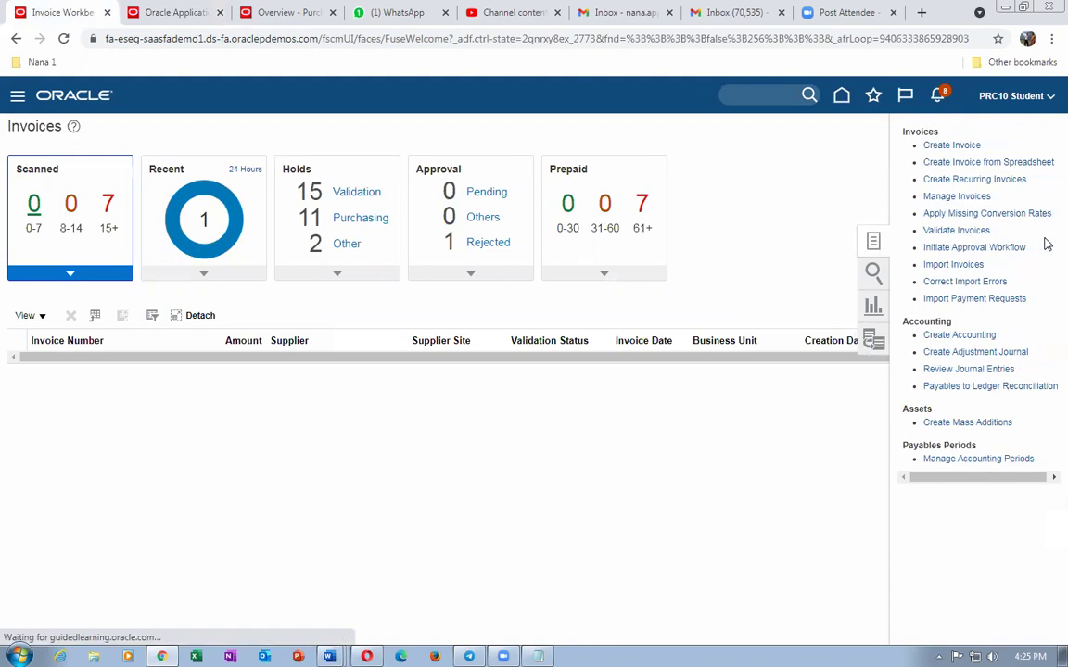
click(949, 144)
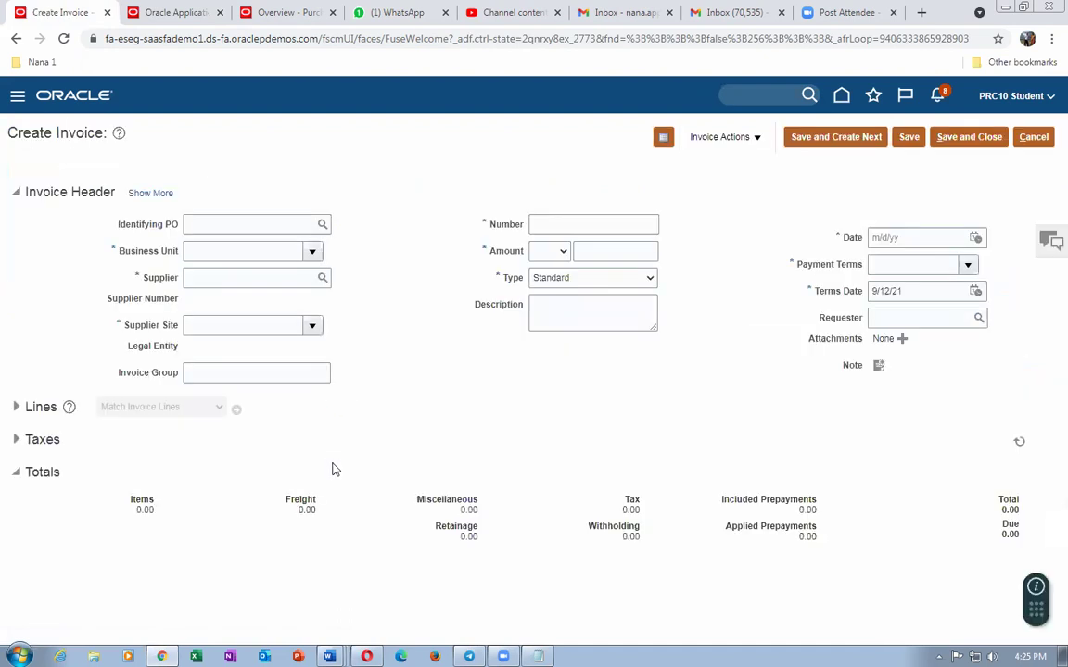
click(216, 223)
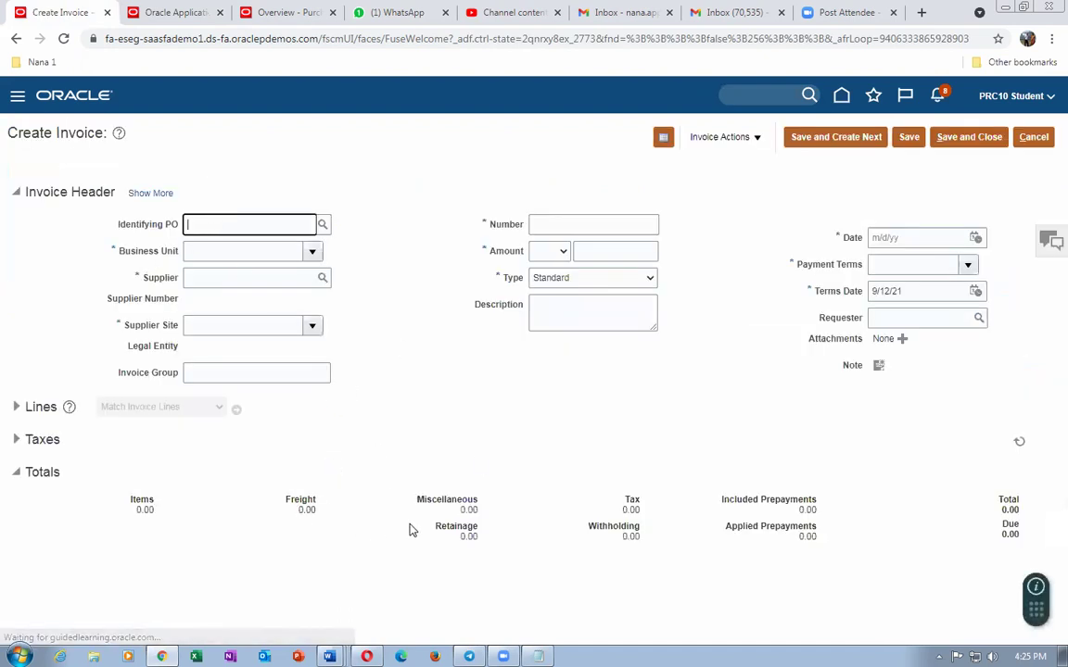
text(US164243)
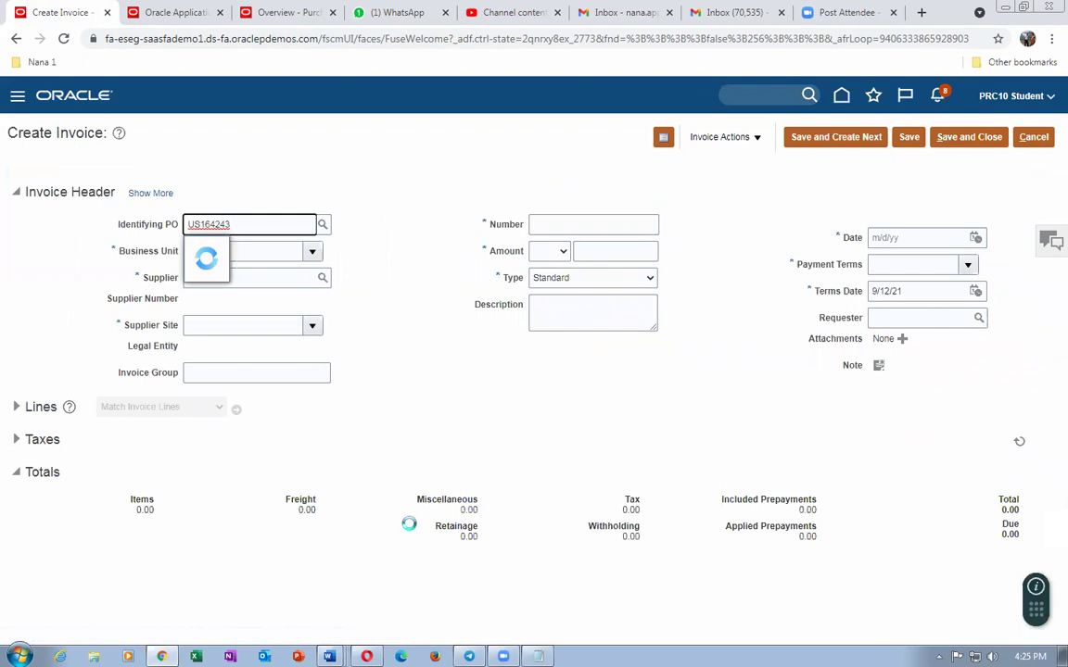
click(347, 248)
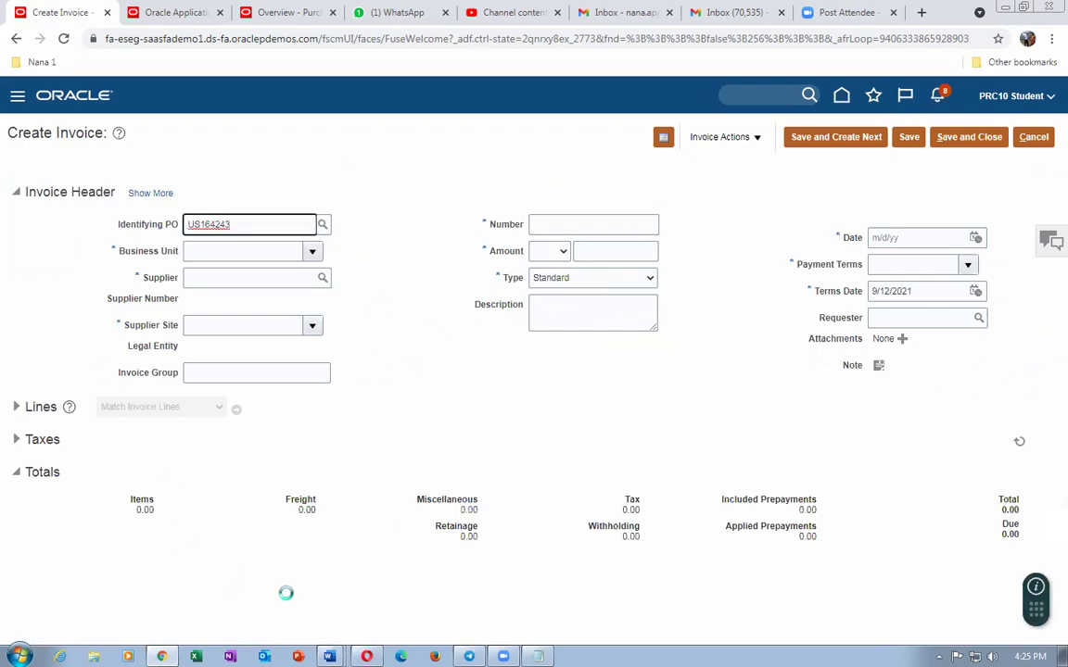
Switch to Opera, open the Supplier Portal, review the purchase order whose schedule requires attention and close it
click(367, 656)
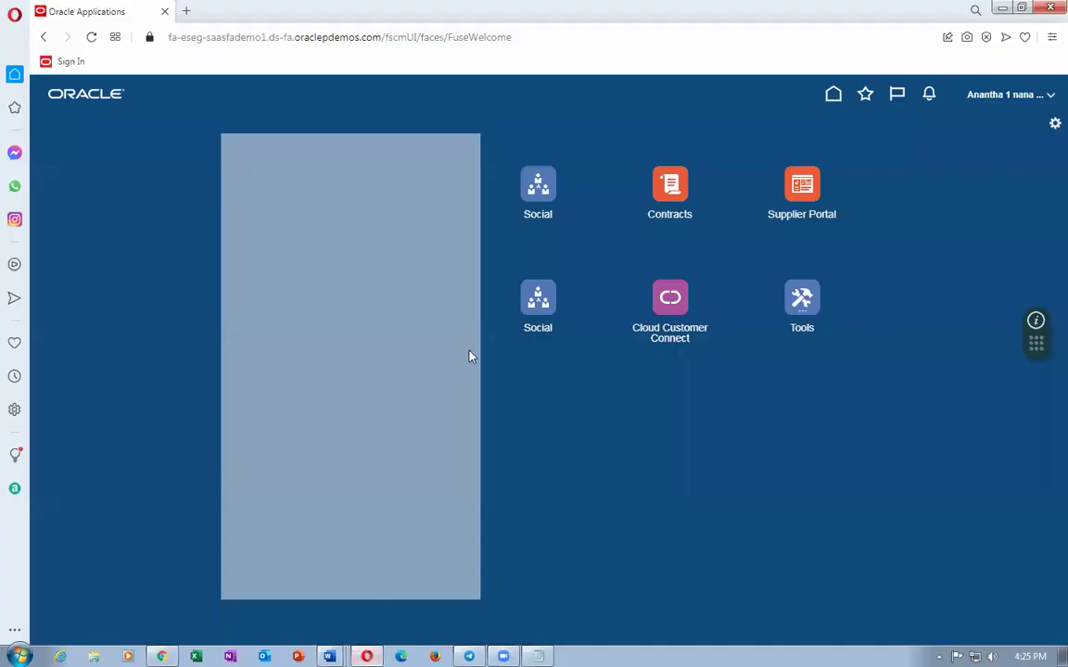
click(794, 188)
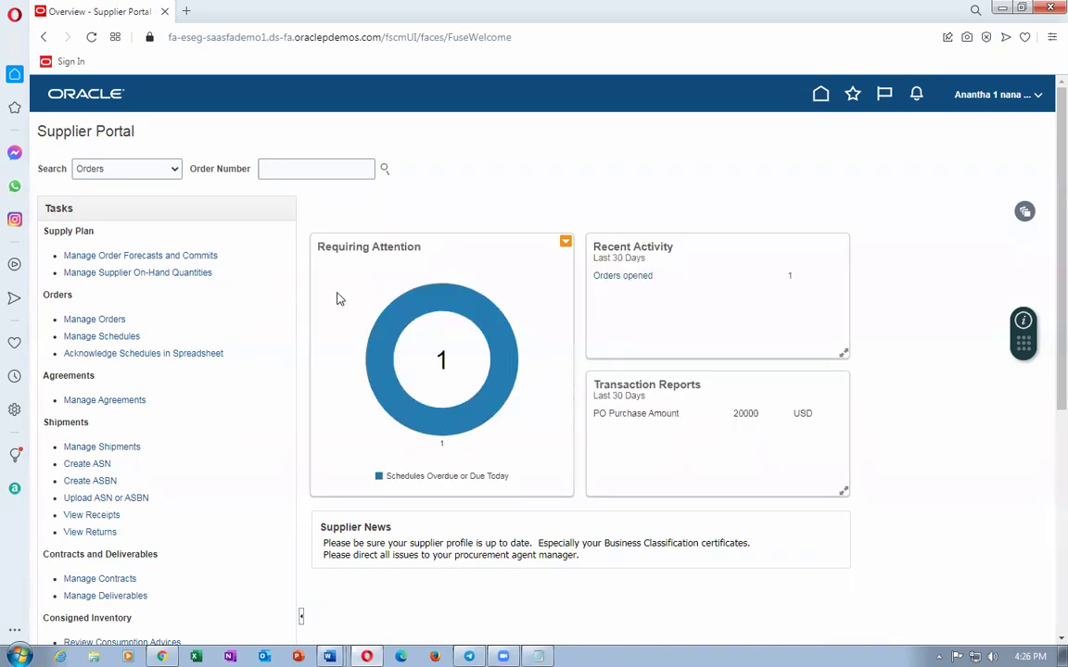
mouse_move(484, 357)
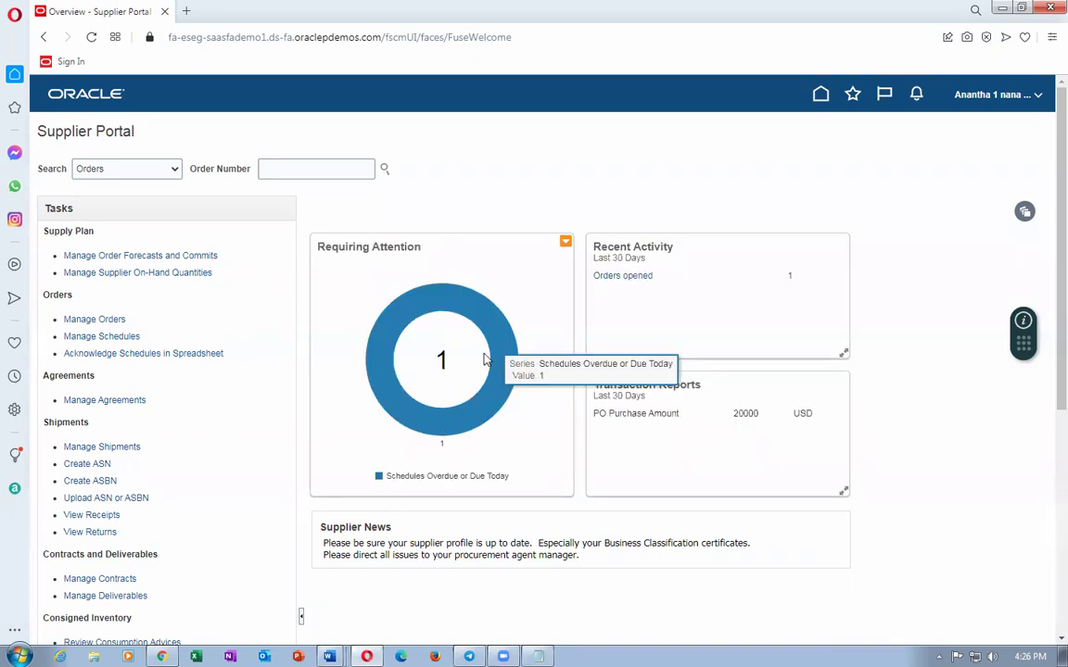
click(458, 298)
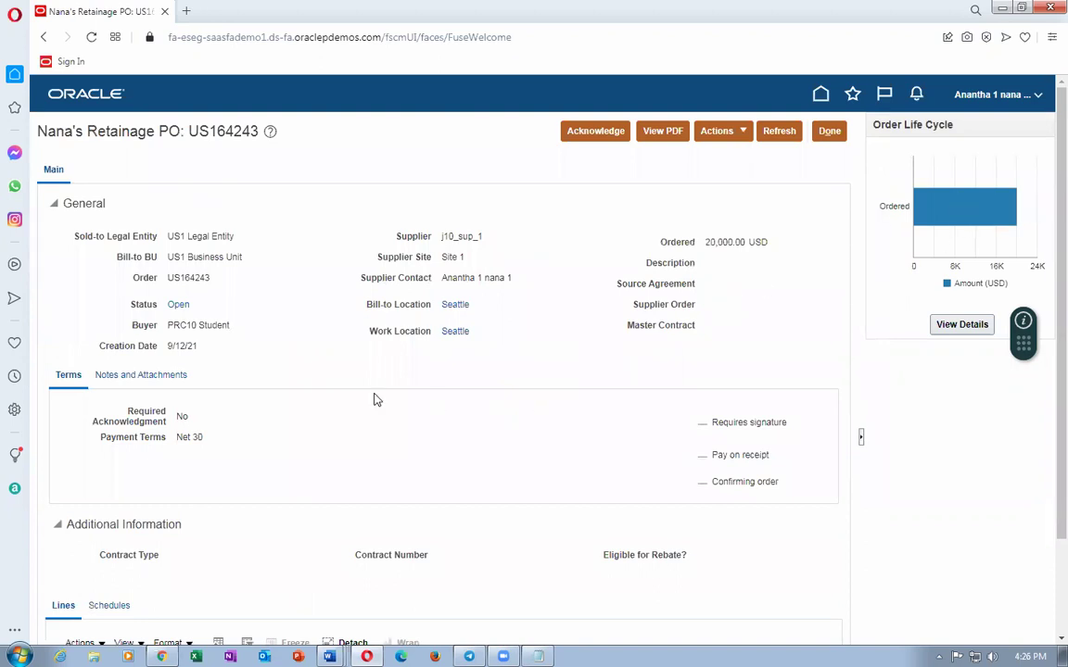
scroll(373, 399, down, 2)
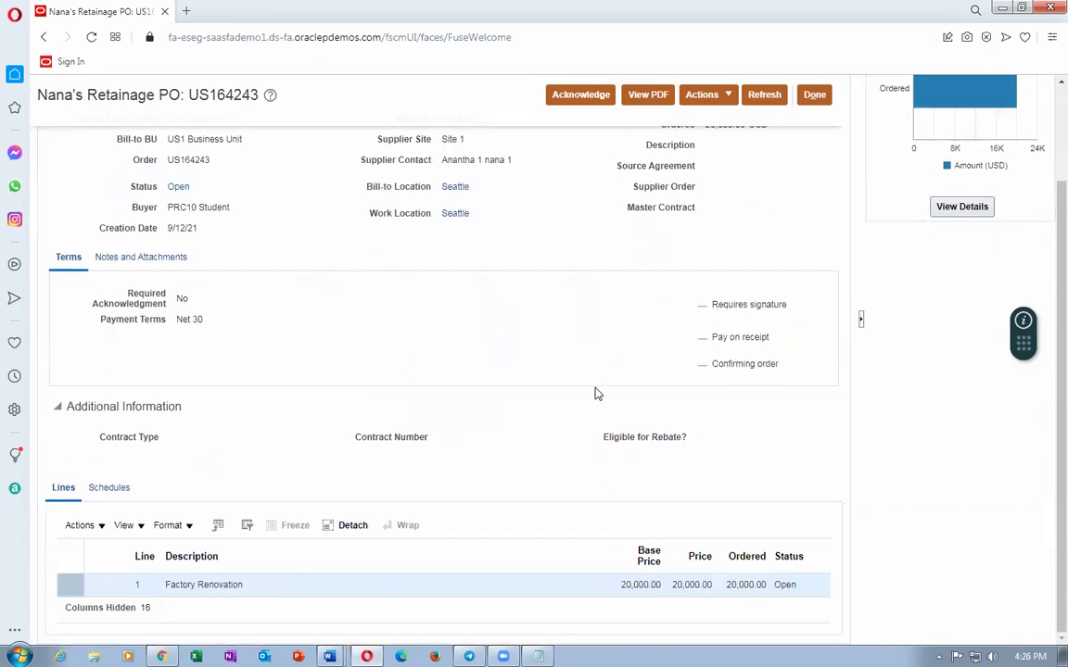
scroll(596, 393, up, 2)
click(829, 133)
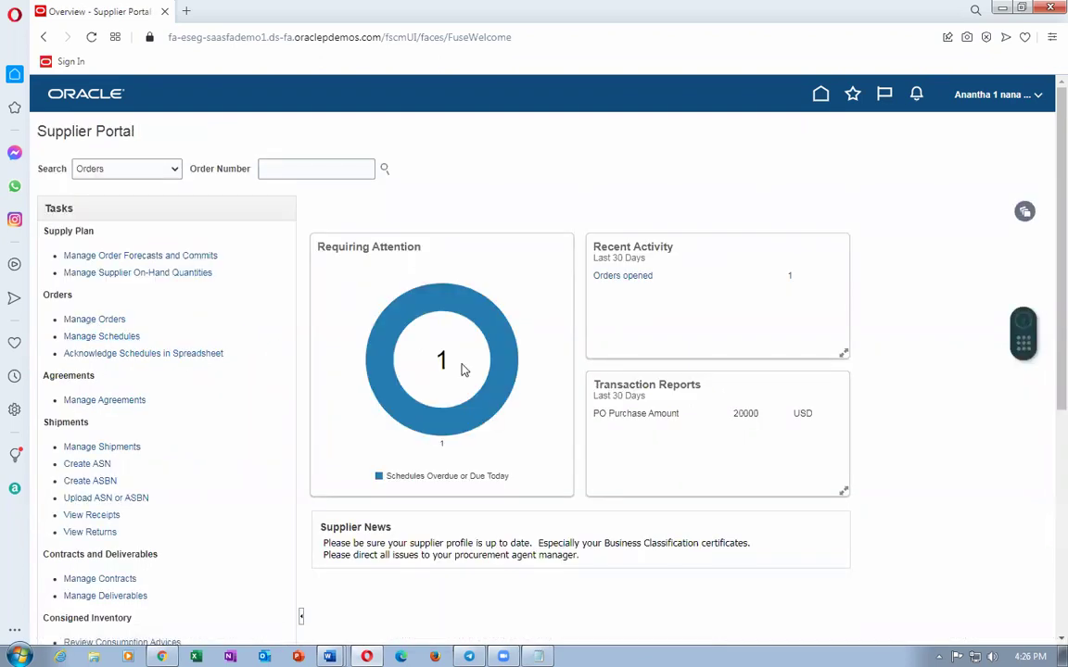
Open Manage Orders in the Supplier Portal and run a search with the All Orders saved search
click(516, 461)
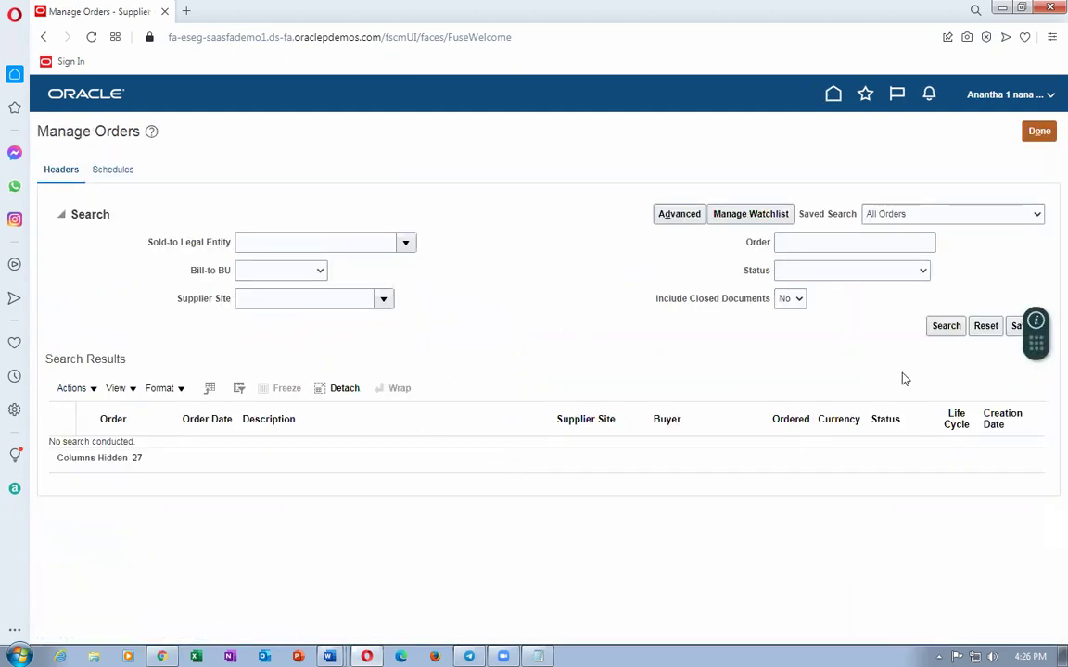
click(944, 329)
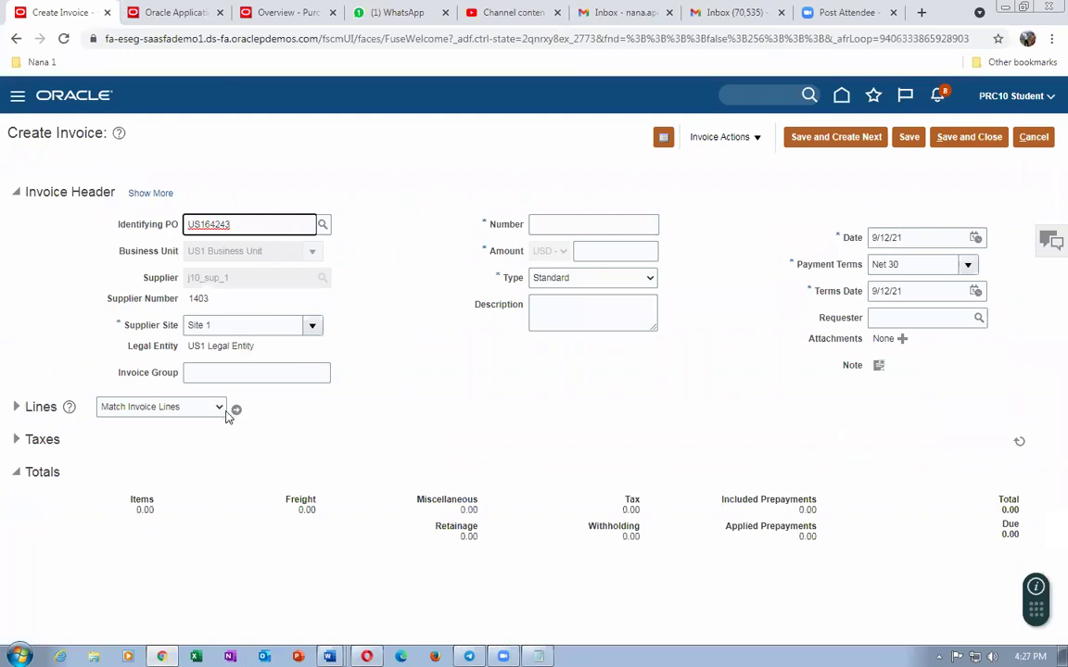
Return to the Create Invoice page in Chrome and enter invoice number 1005 with amount 20000
click(563, 223)
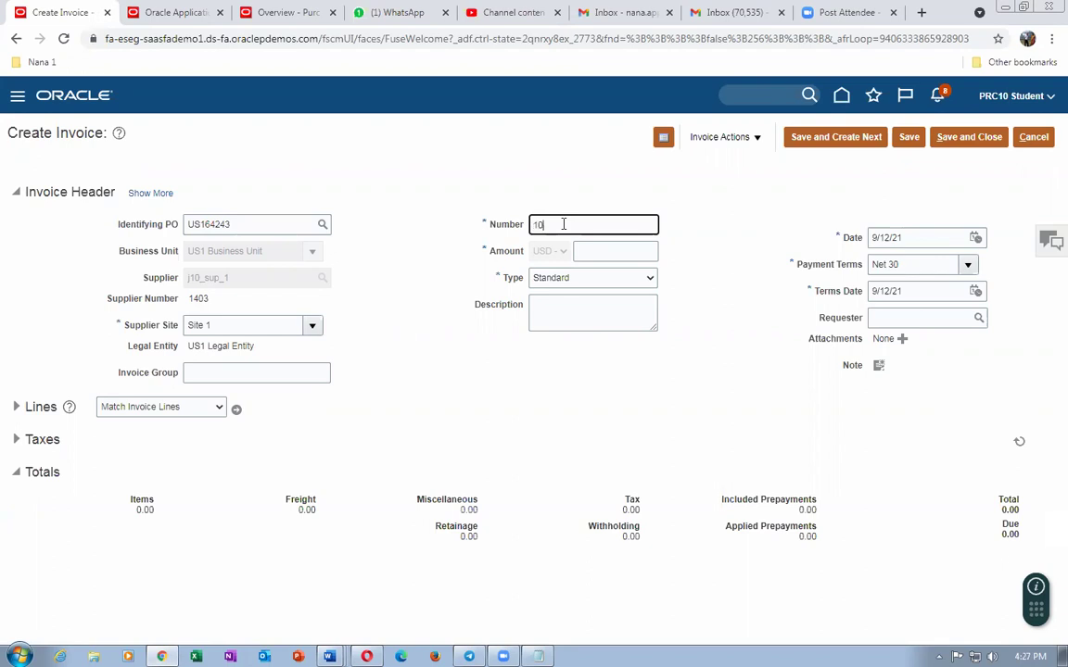
key(Tab)
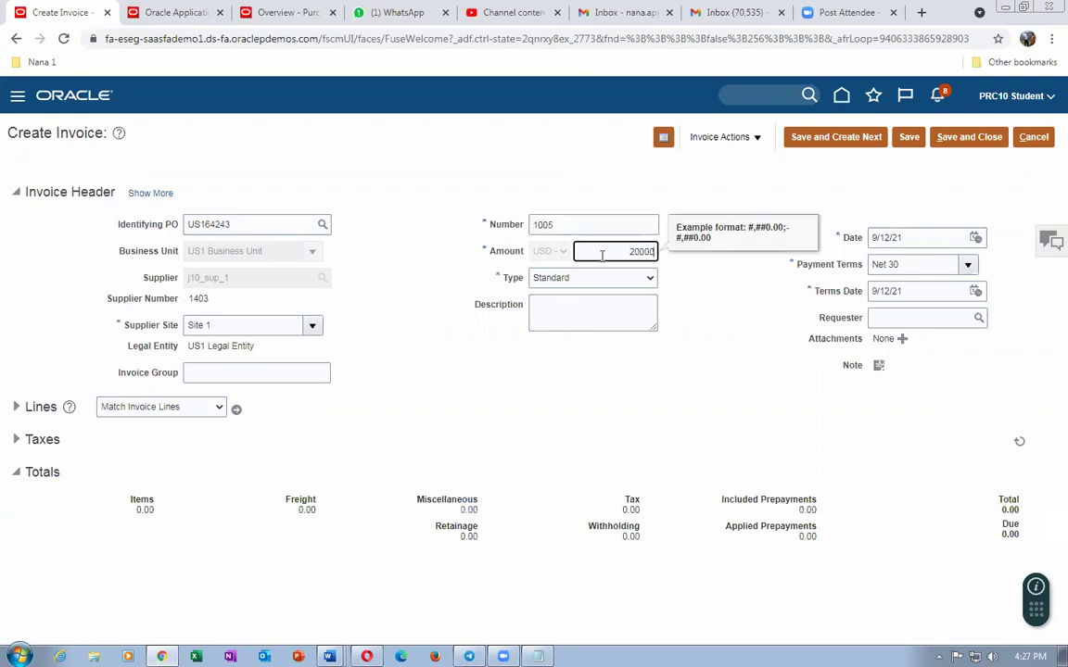
Confirm the 20,000 invoice amount and match the invoice to the Factory Renovation purchase order line for its full amount
key(Tab)
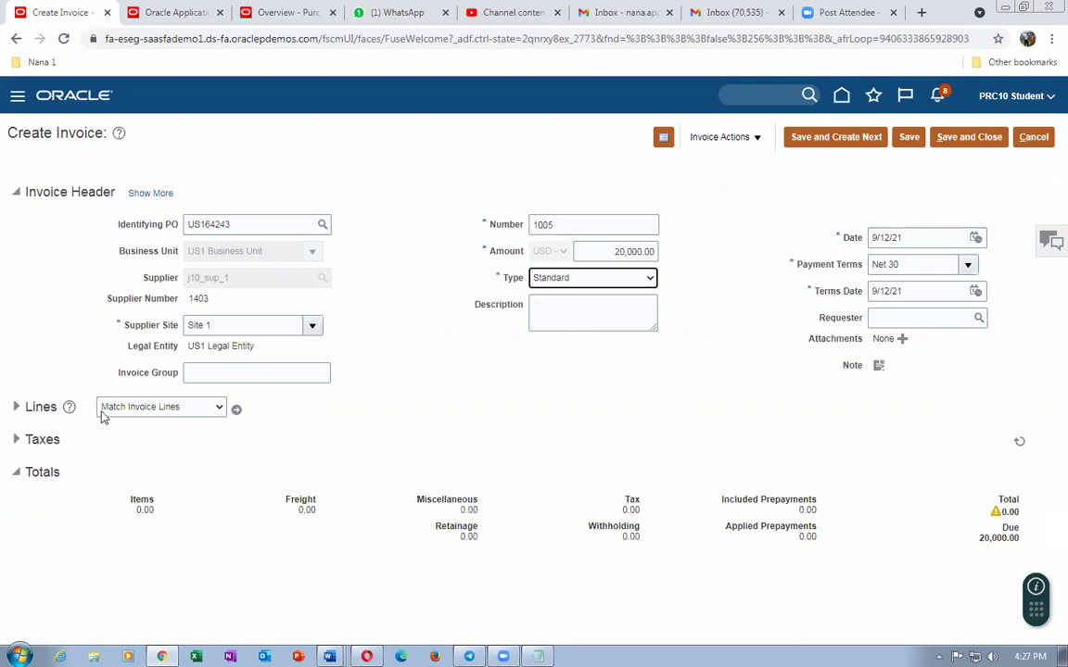
click(236, 411)
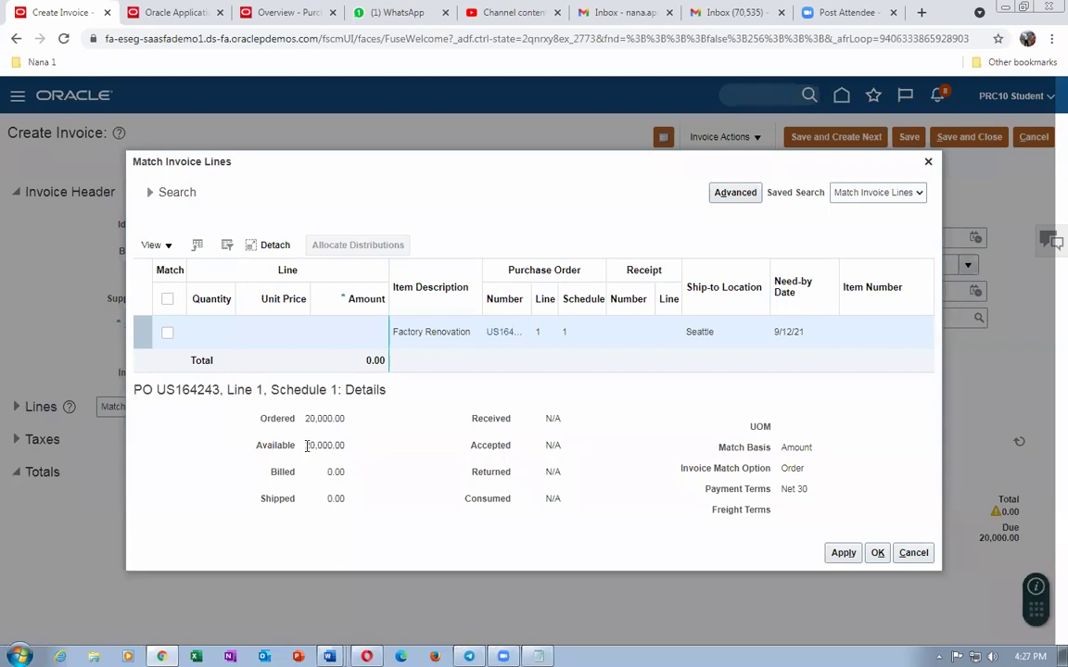
drag(310, 446, 350, 450)
click(167, 332)
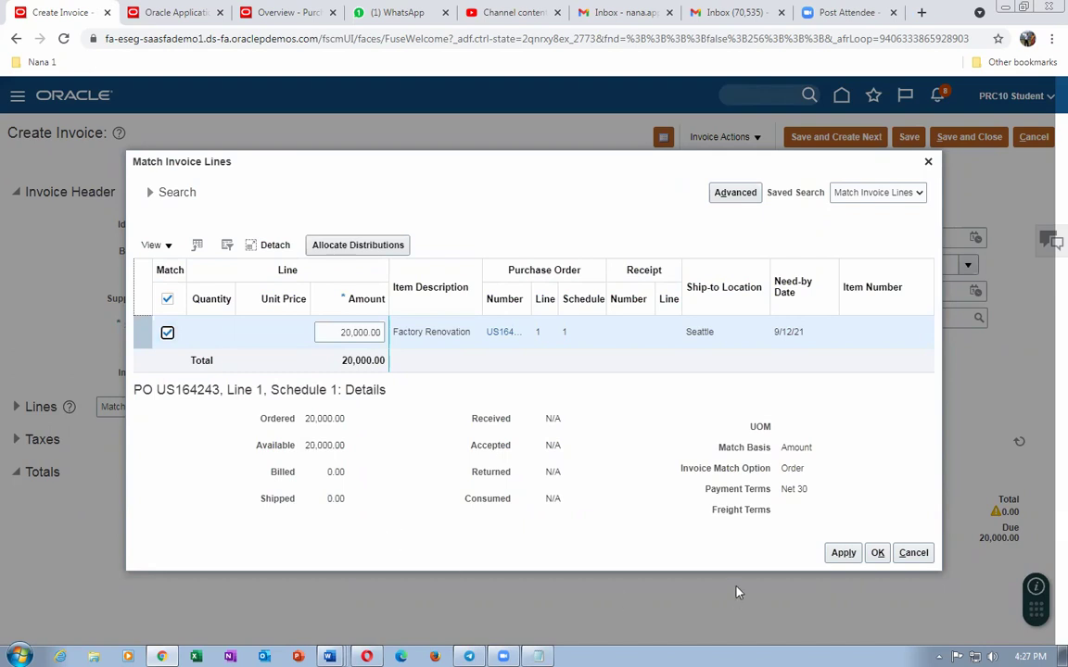
click(843, 554)
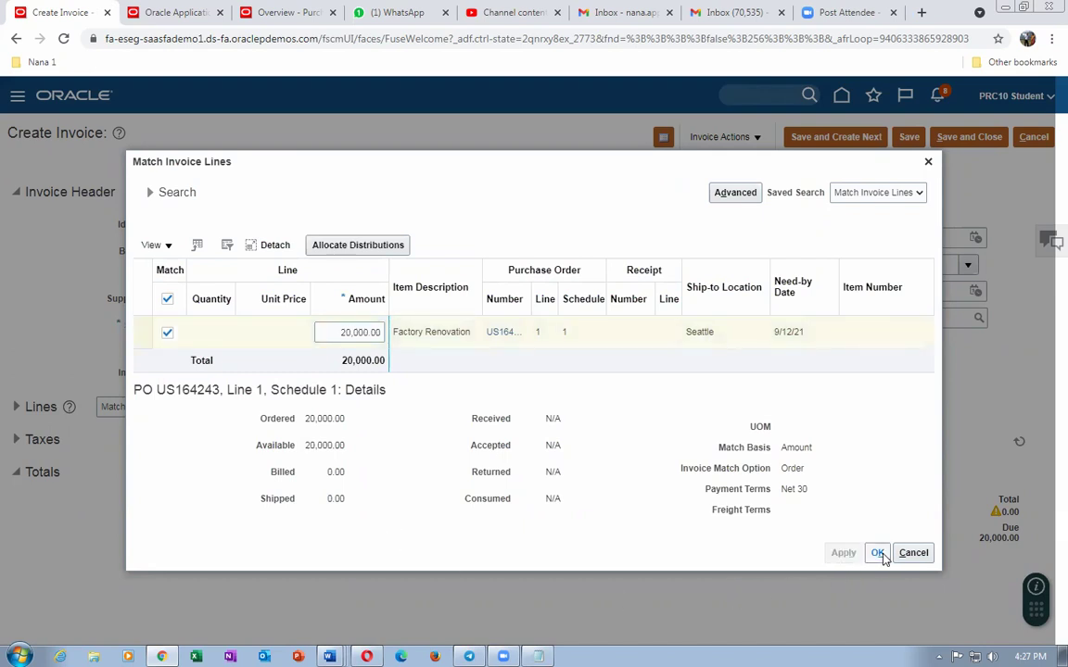
click(878, 554)
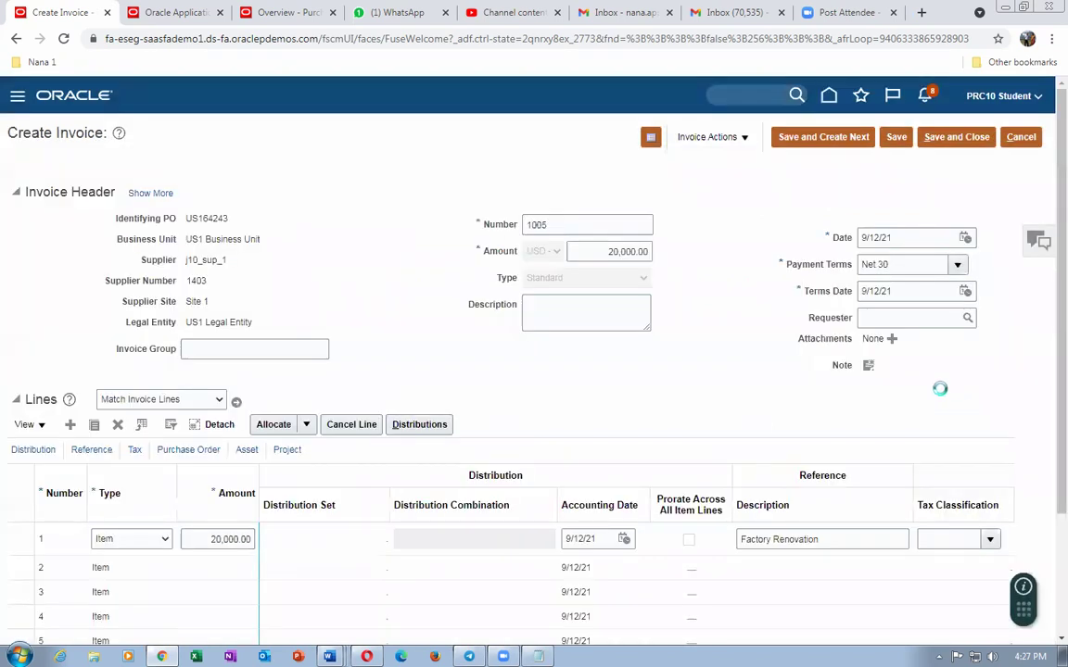
Save the invoice and review the distributions of line 1
click(896, 139)
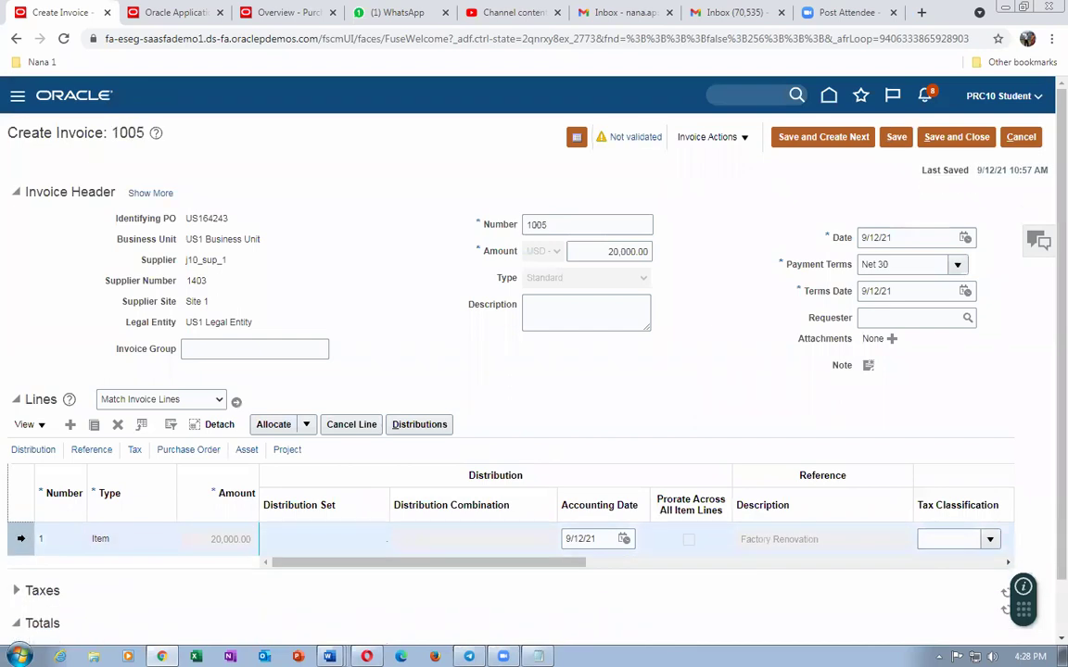
click(896, 137)
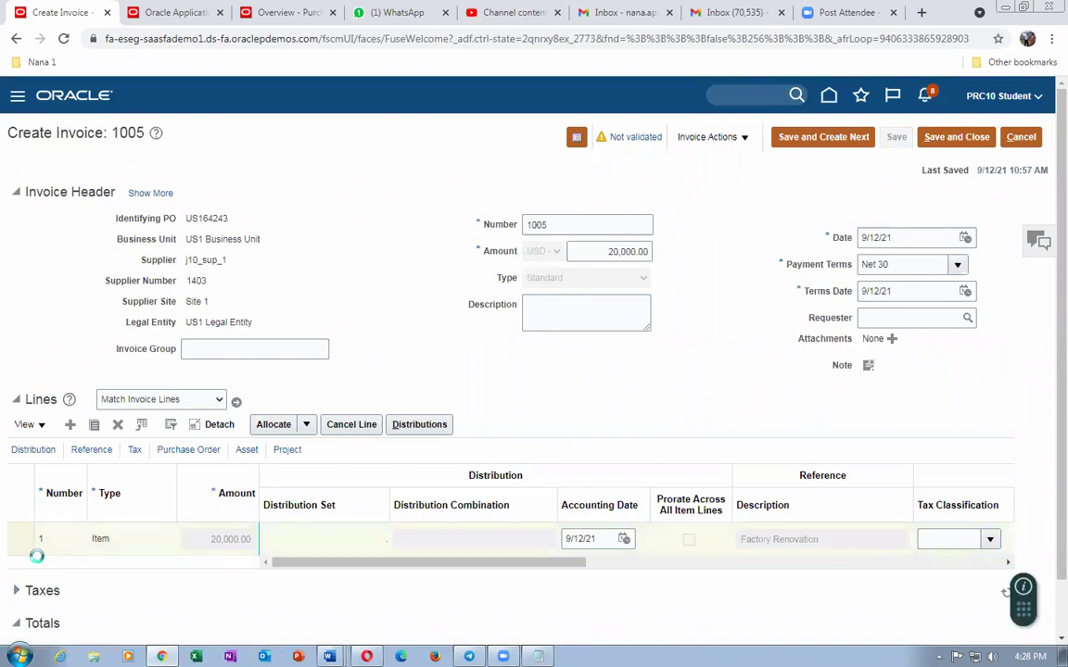
click(419, 427)
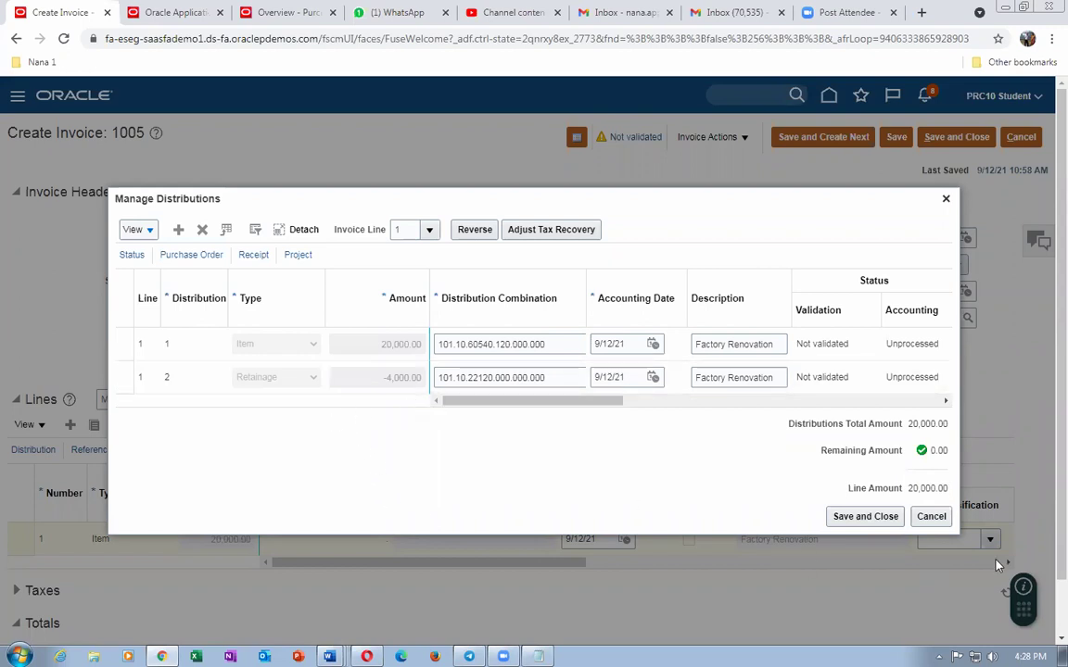
click(940, 519)
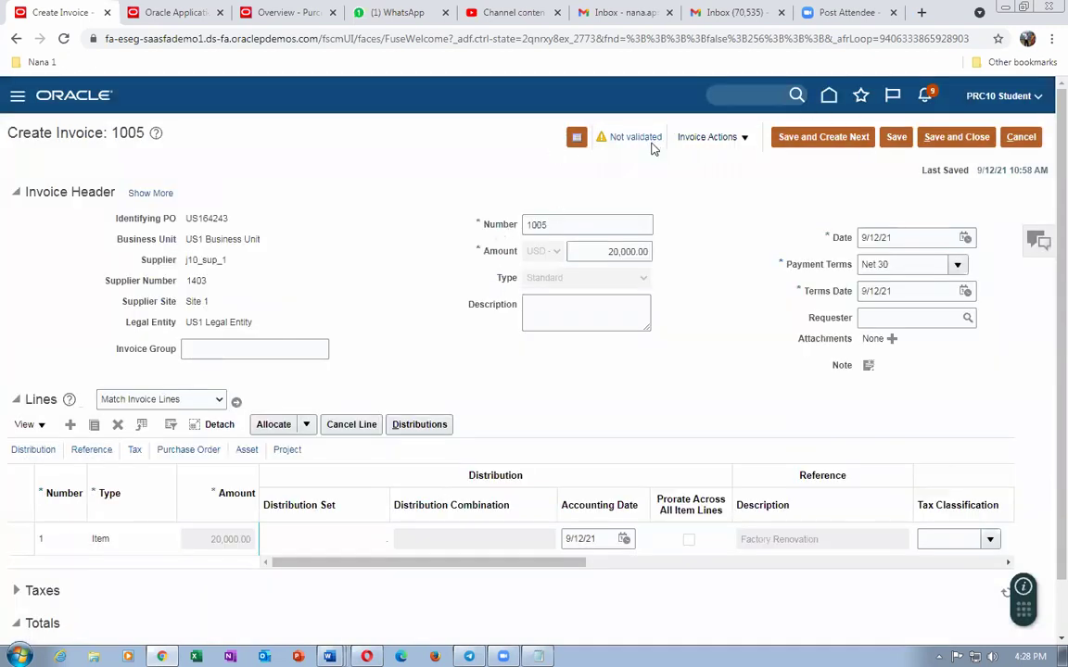
Validate the invoice and review its status and holds summary
click(706, 140)
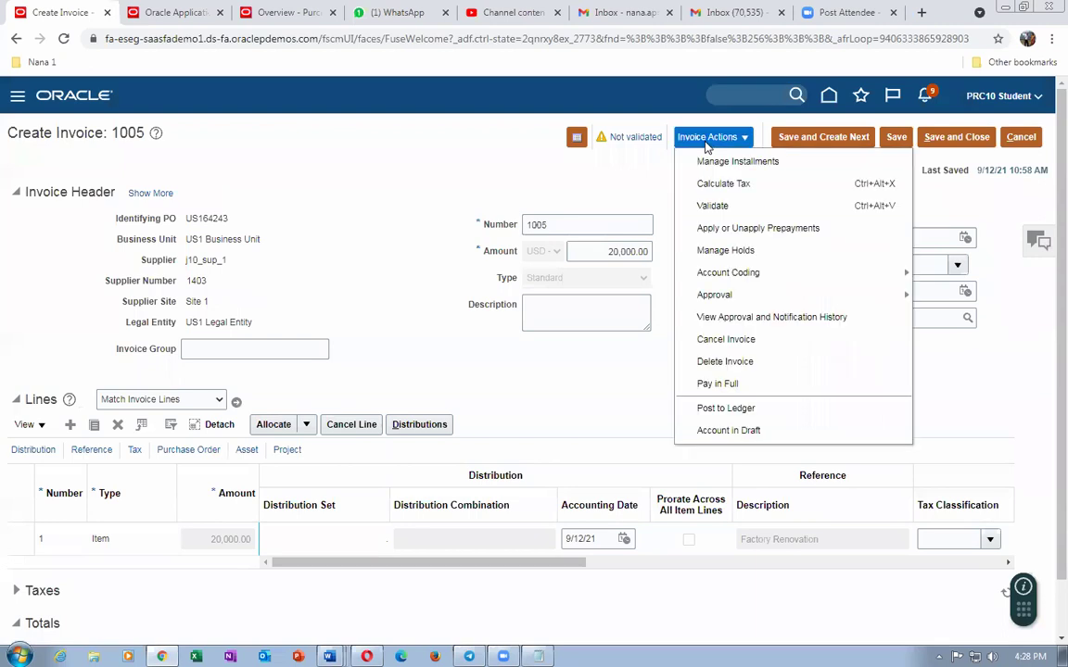
click(715, 206)
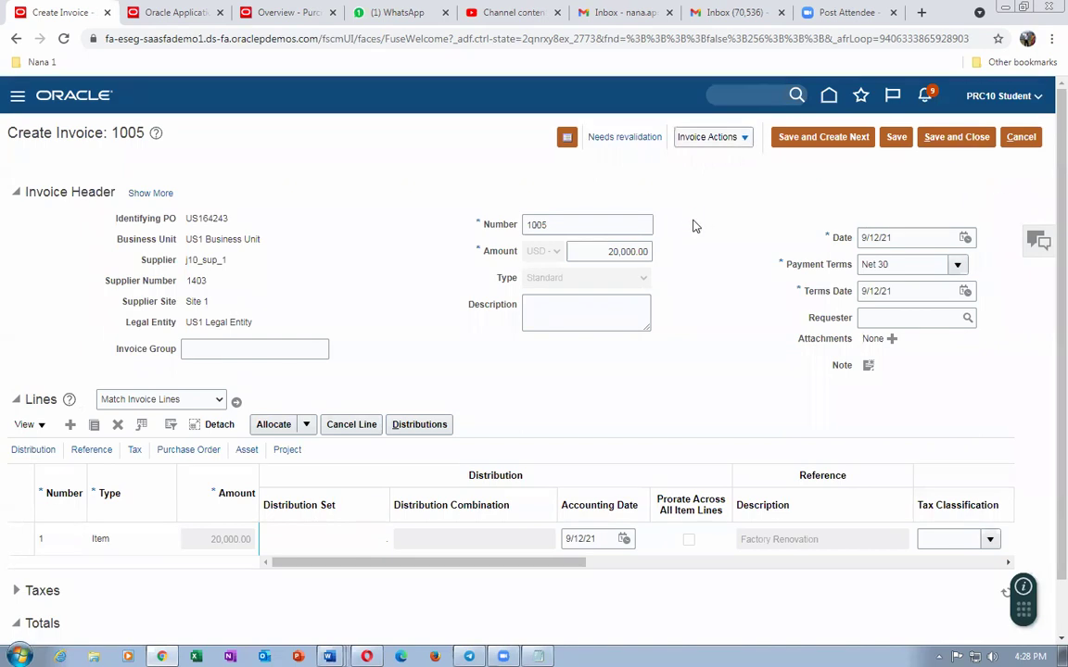
click(625, 138)
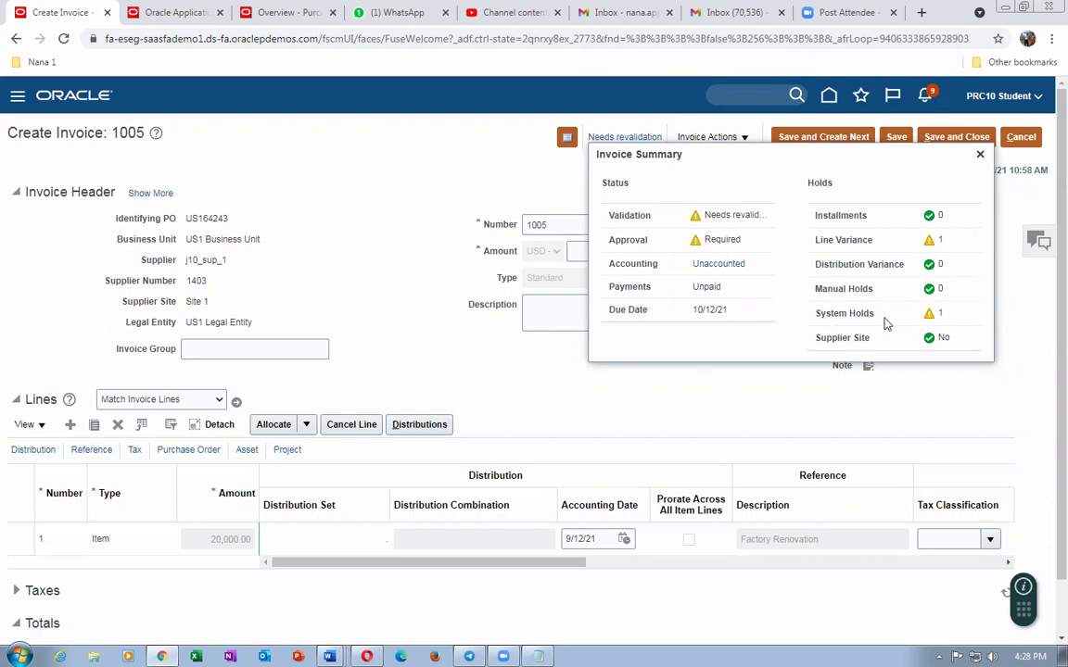
click(979, 154)
Force approve the invoice and look over its totals
click(716, 139)
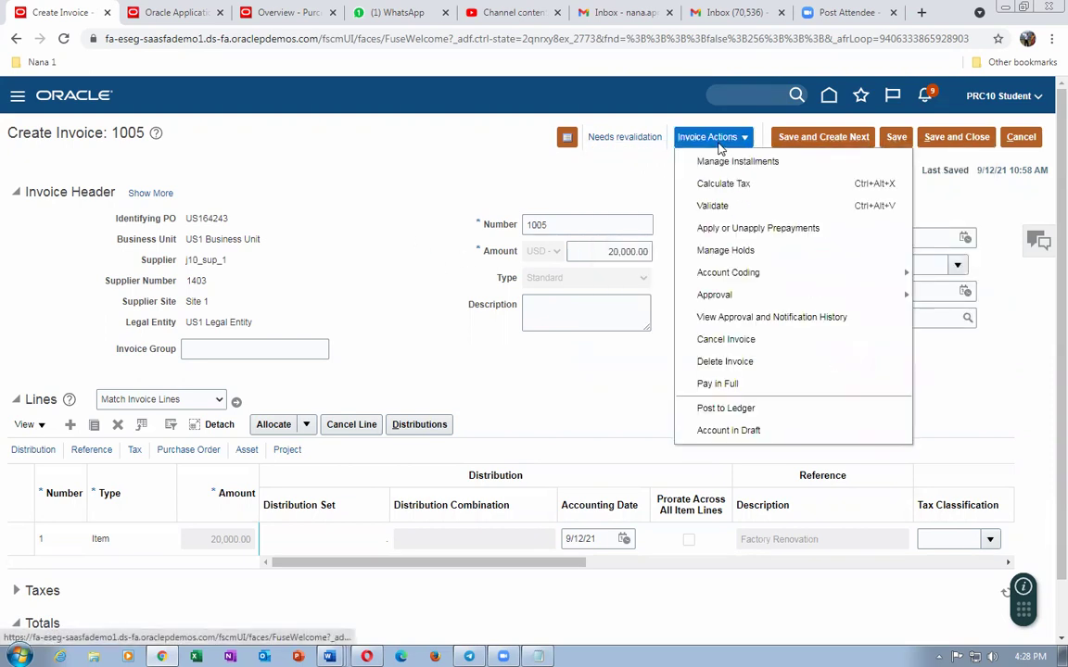
mouse_move(801, 296)
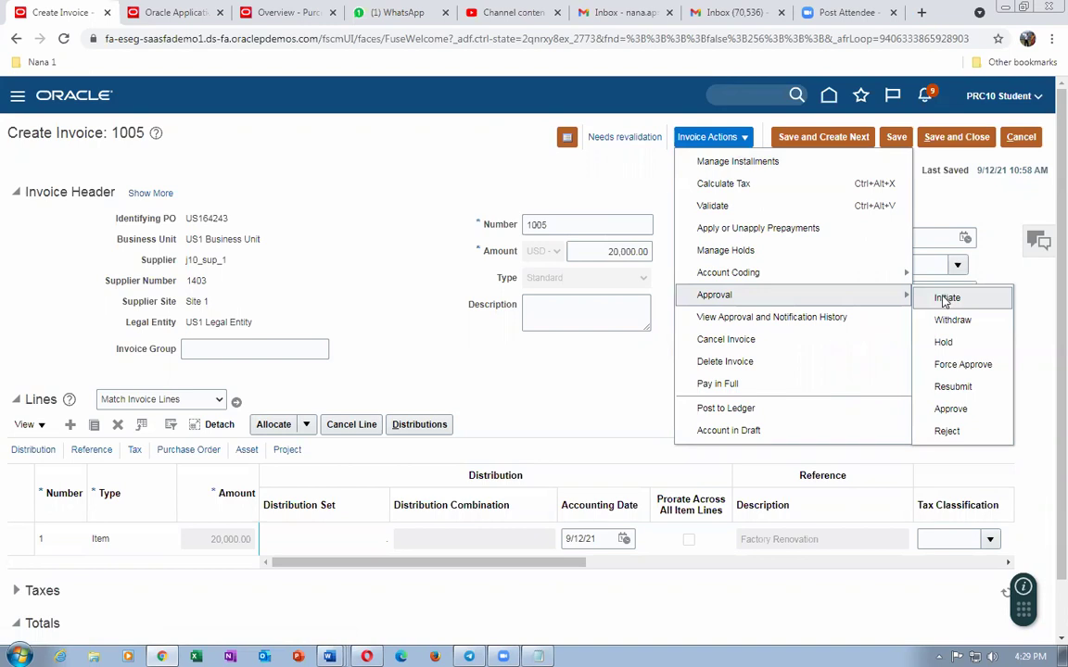
click(949, 367)
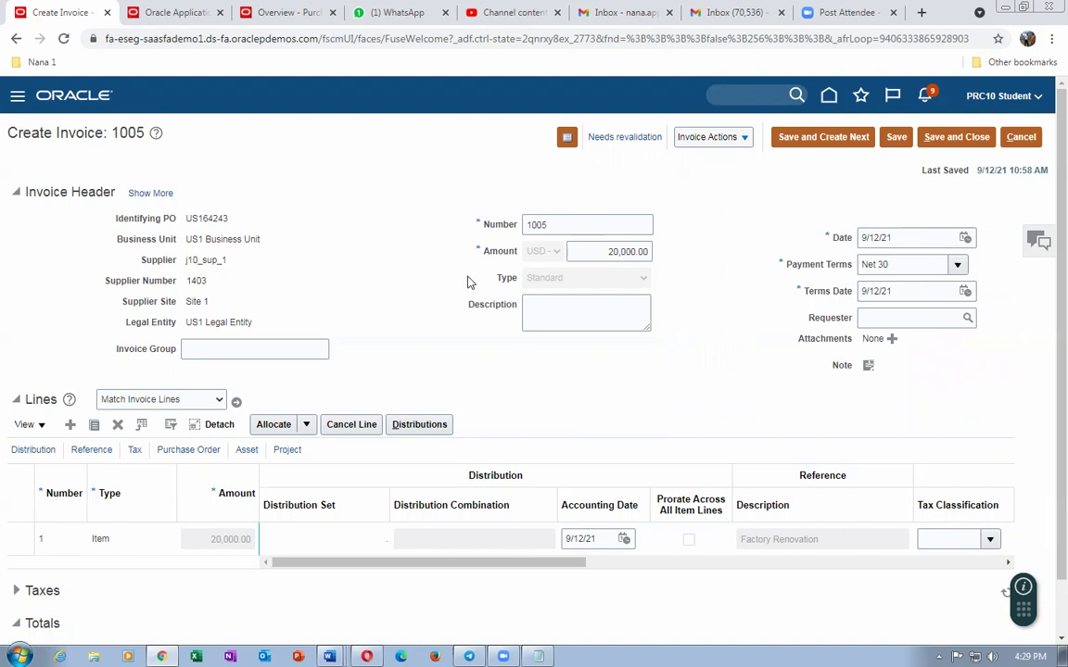
scroll(1046, 300, down, 2)
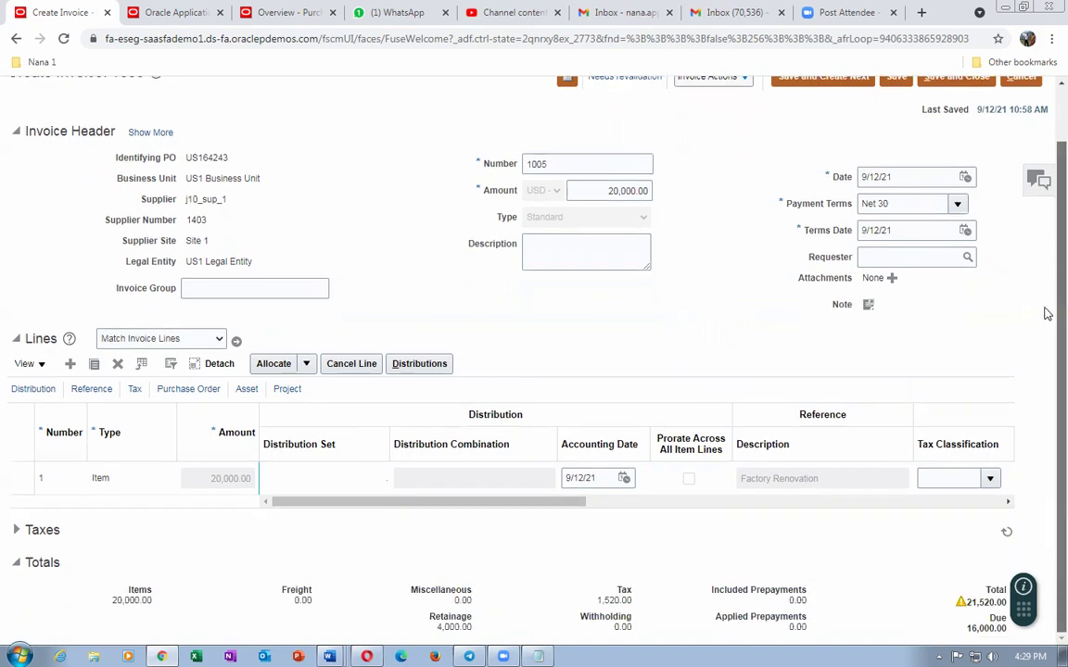
scroll(1043, 291, up, 2)
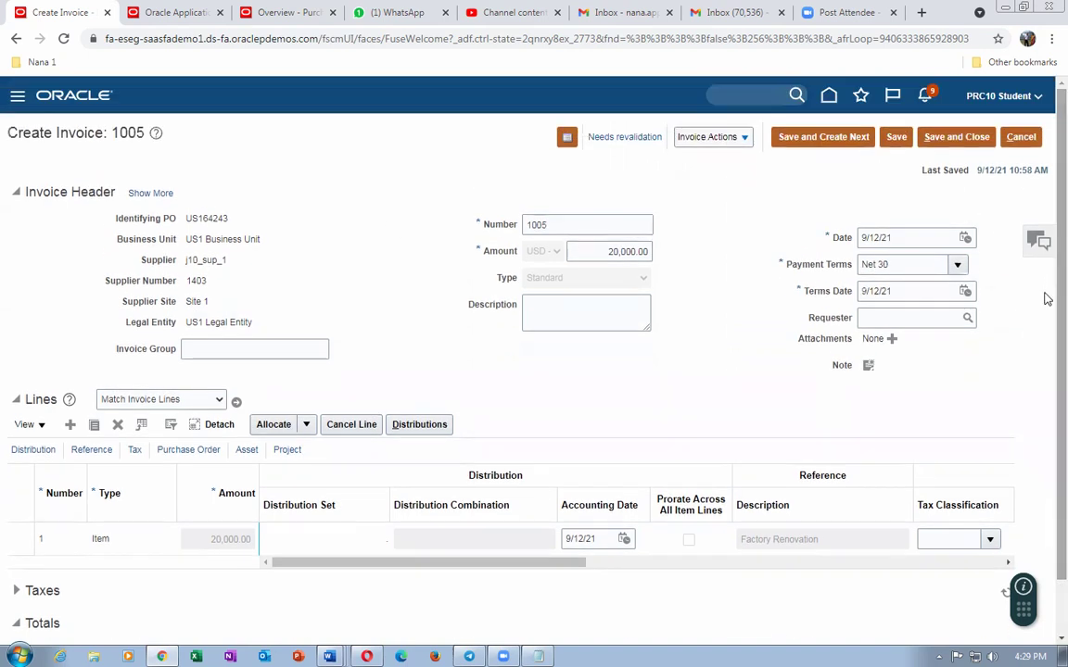
Try validating the force-approved invoice again and check its validation status and holds
click(709, 137)
click(712, 208)
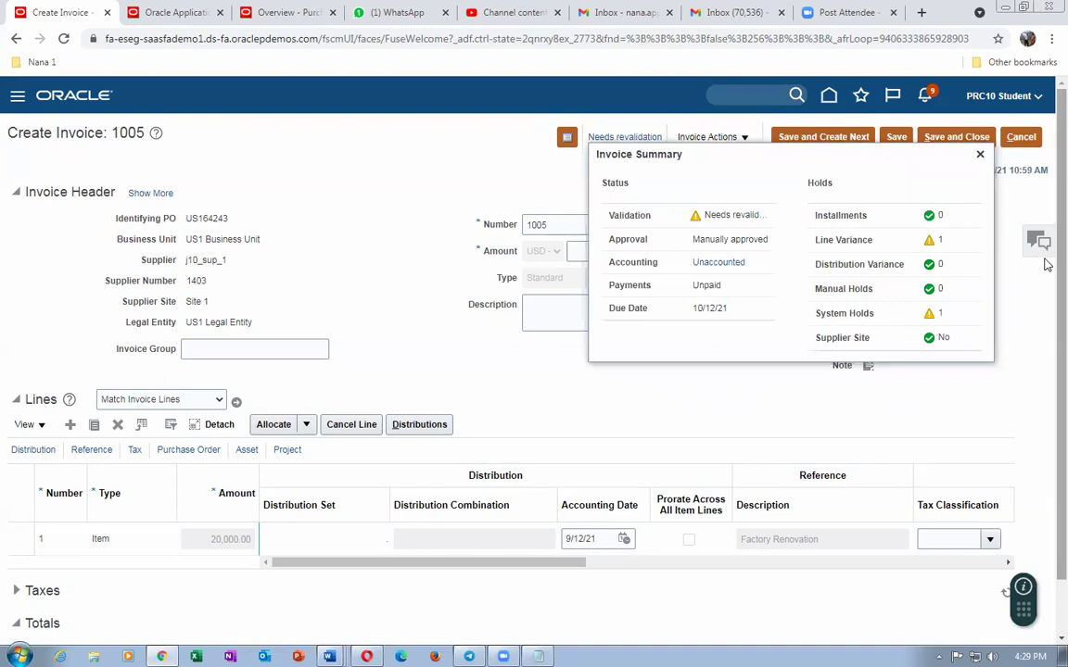
click(979, 154)
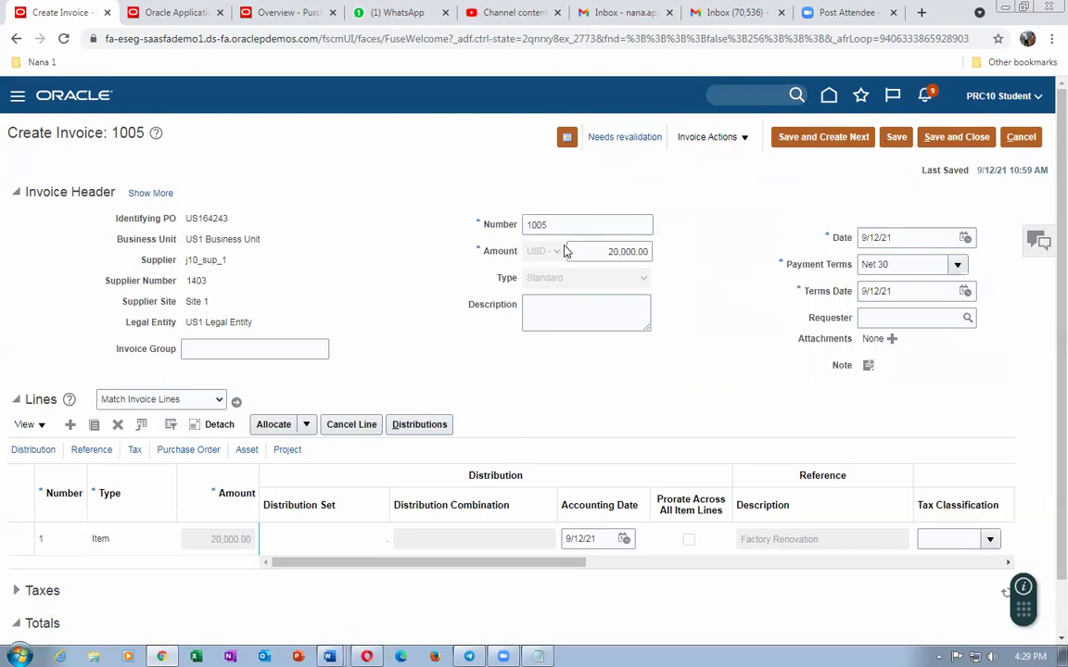
Set the invoice header amount to 21,520.00 and save the invoice
scroll(1046, 269, down, 1)
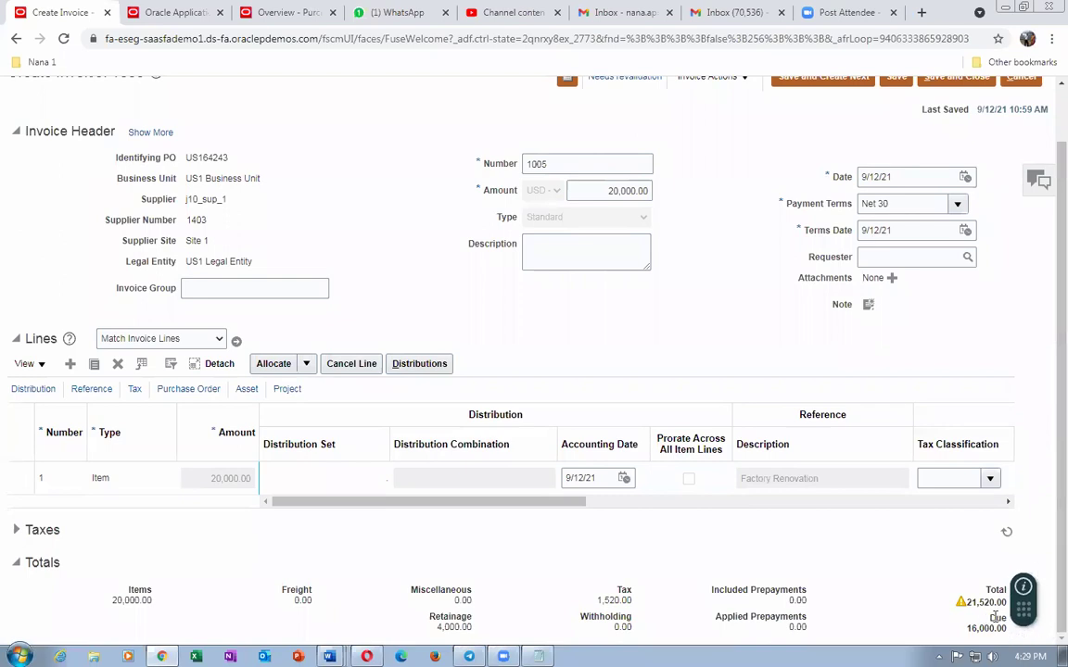
double_click(589, 191)
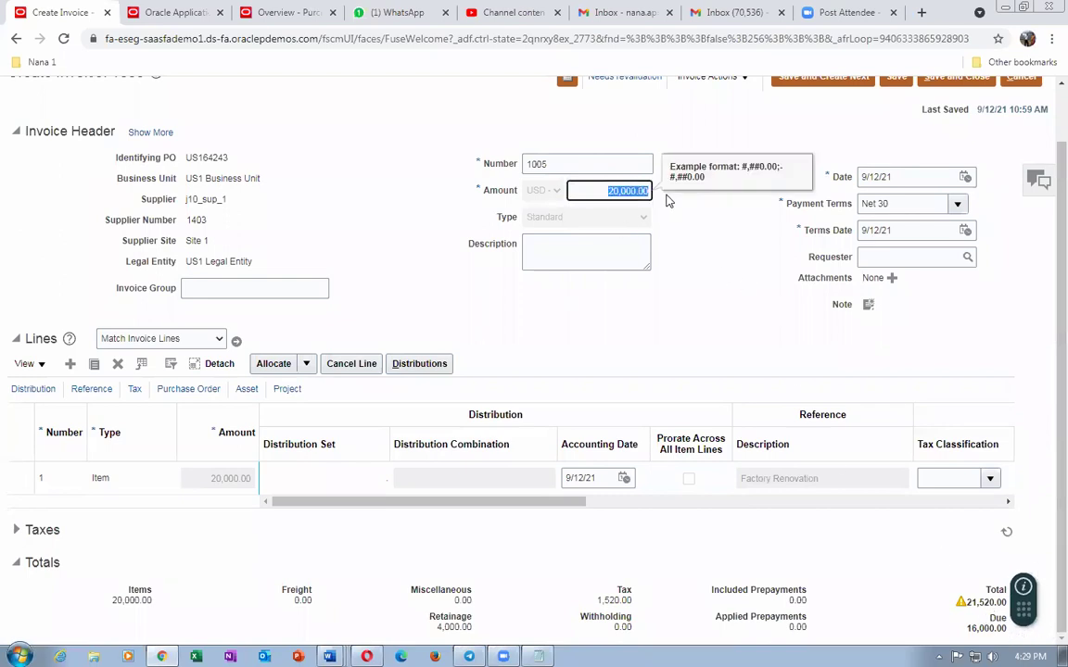
text(21)
key(Tab)
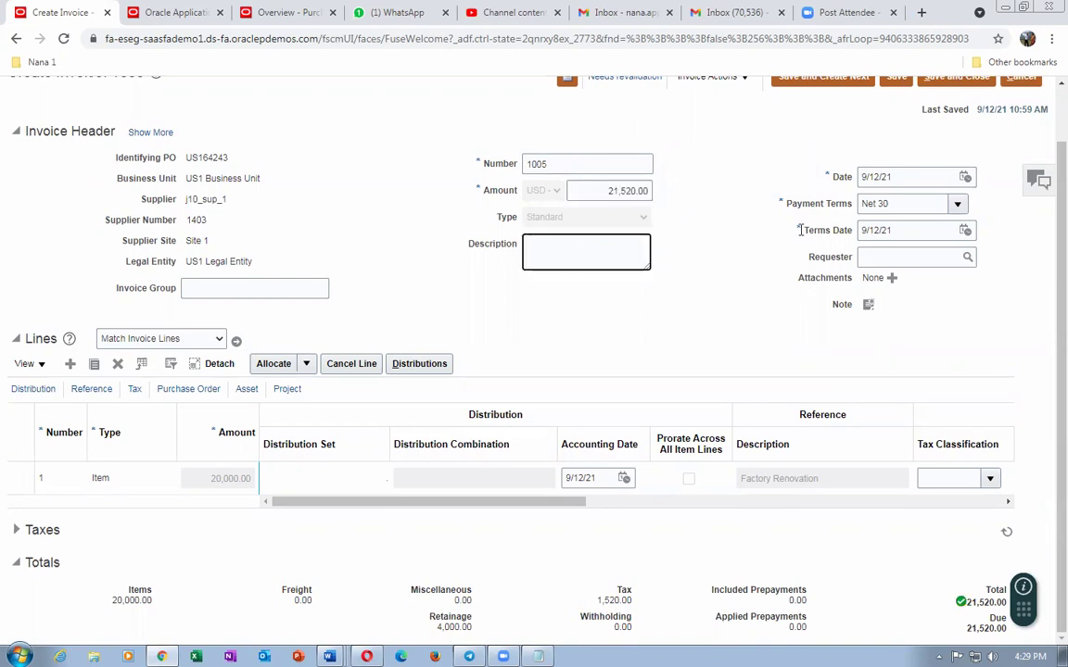
scroll(621, 334, up, 1)
click(891, 137)
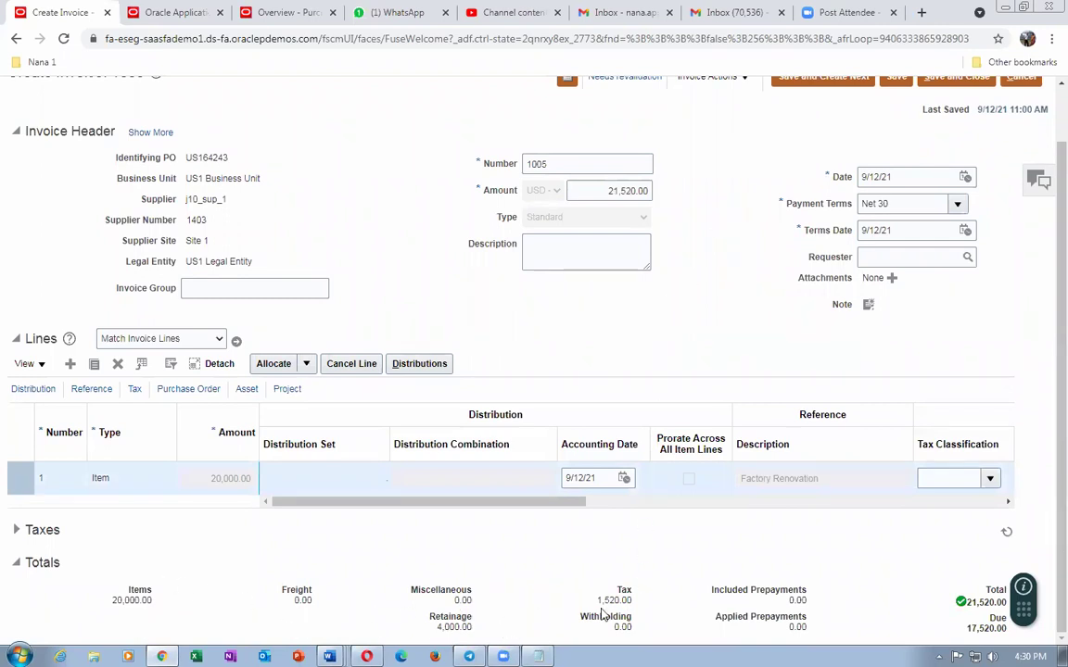
Revalidate the invoice with its corrected amount and review the approval status and holds
scroll(763, 279, up, 2)
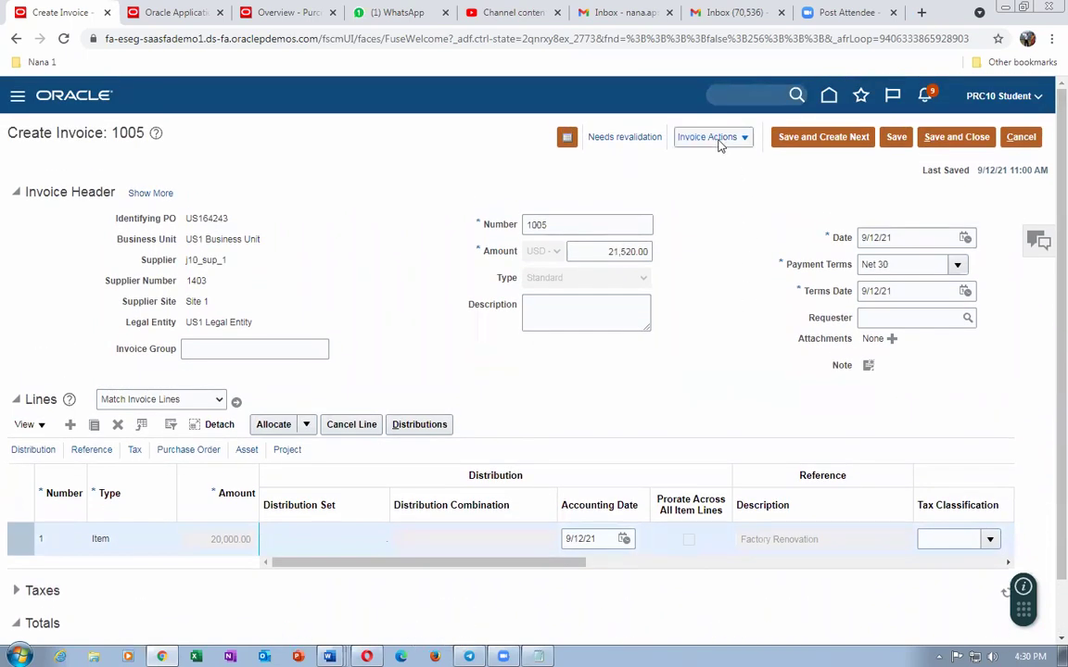
click(707, 137)
click(711, 207)
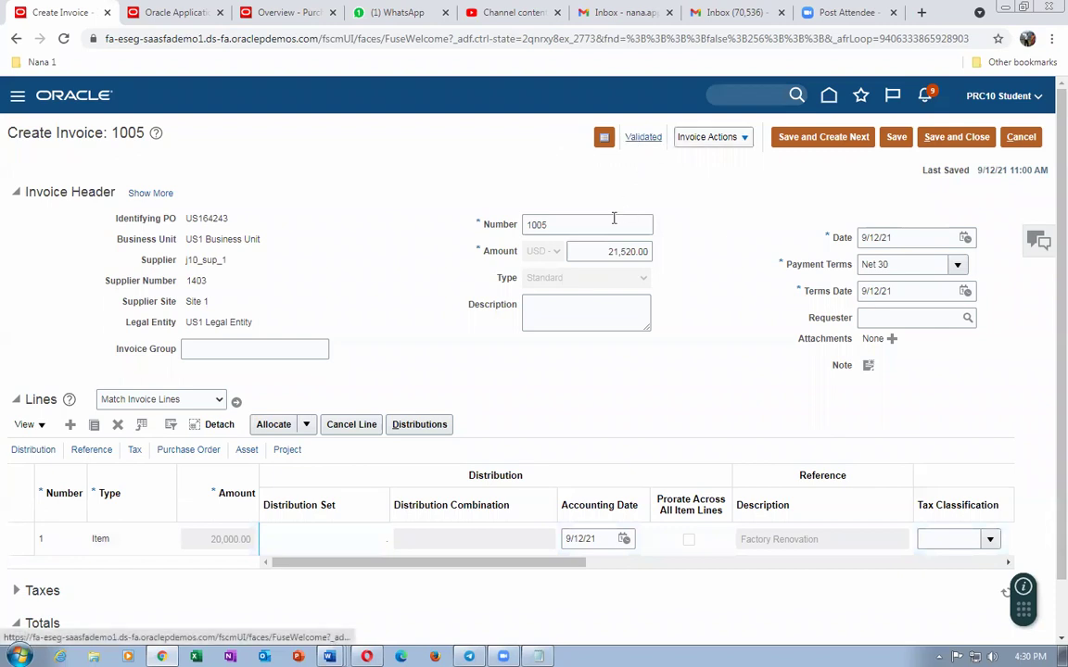
click(647, 139)
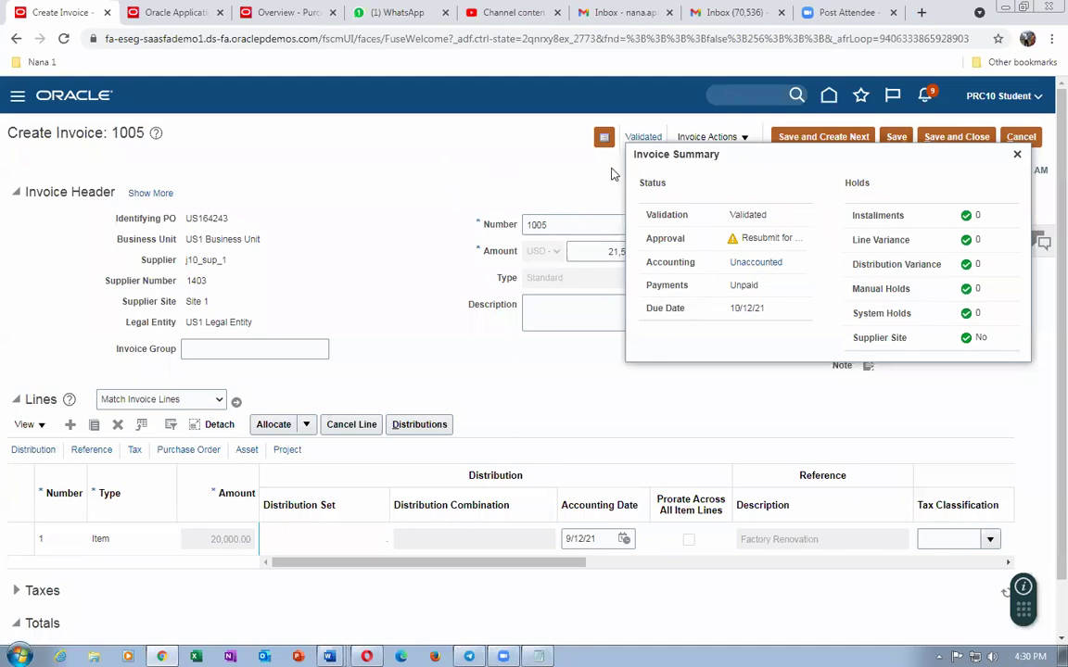
click(1016, 154)
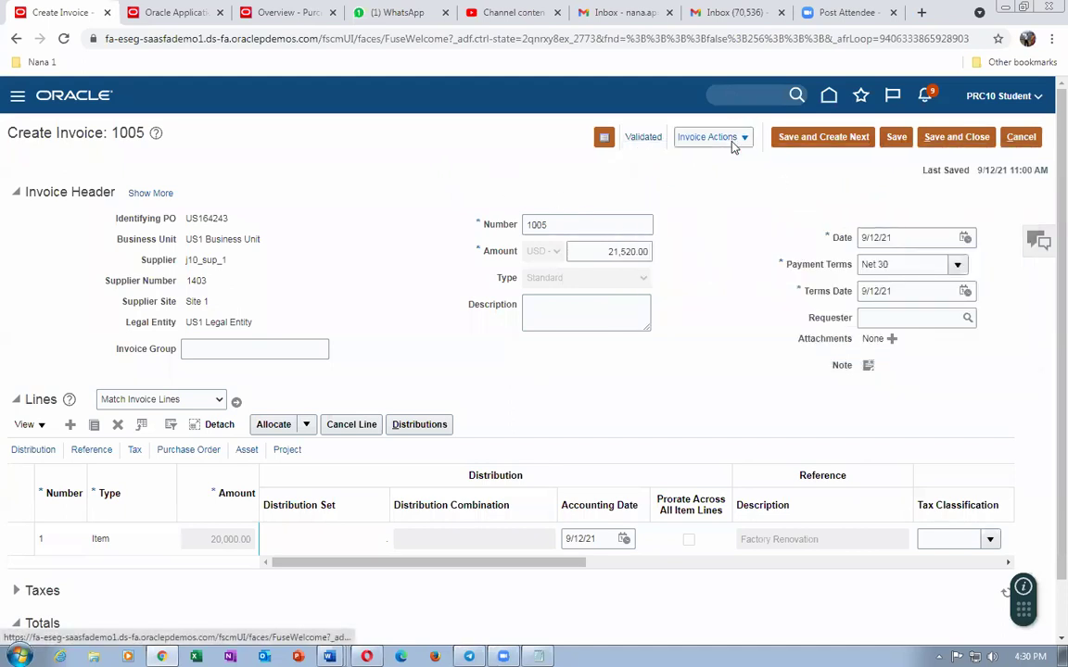
Force approve the validated invoice and check its approval status in the invoice summary
click(714, 136)
mouse_move(730, 296)
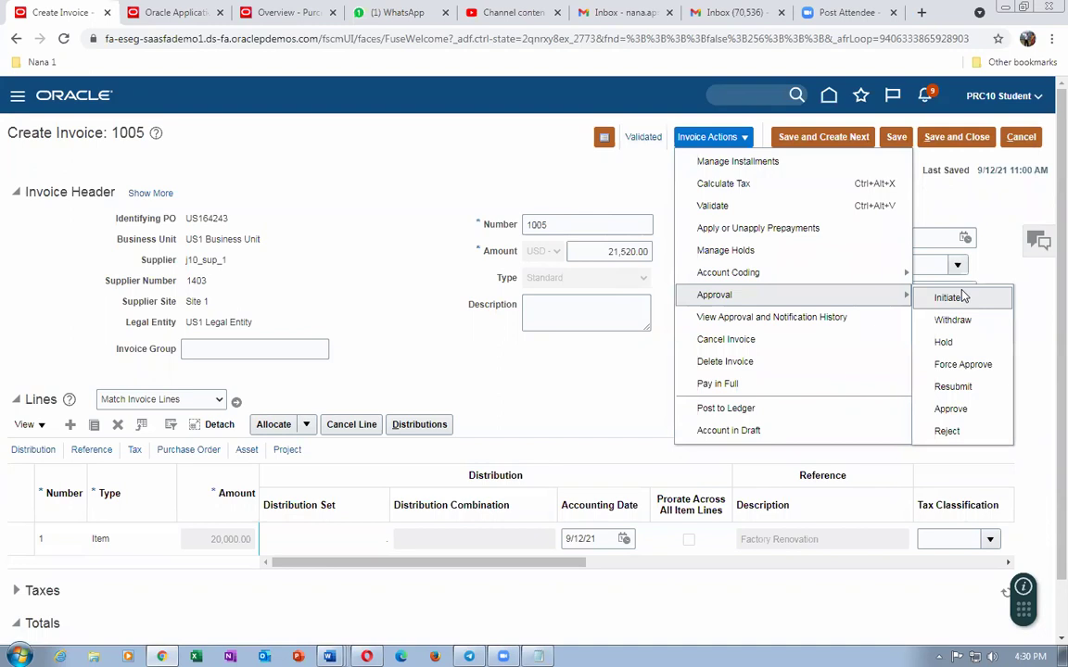
click(964, 364)
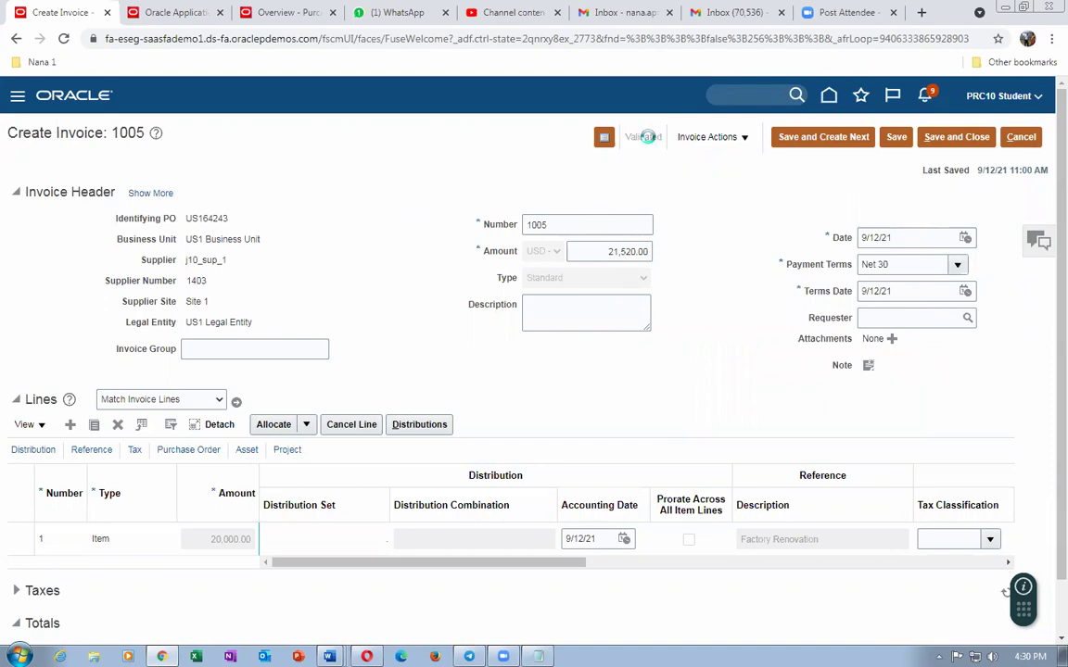
click(646, 139)
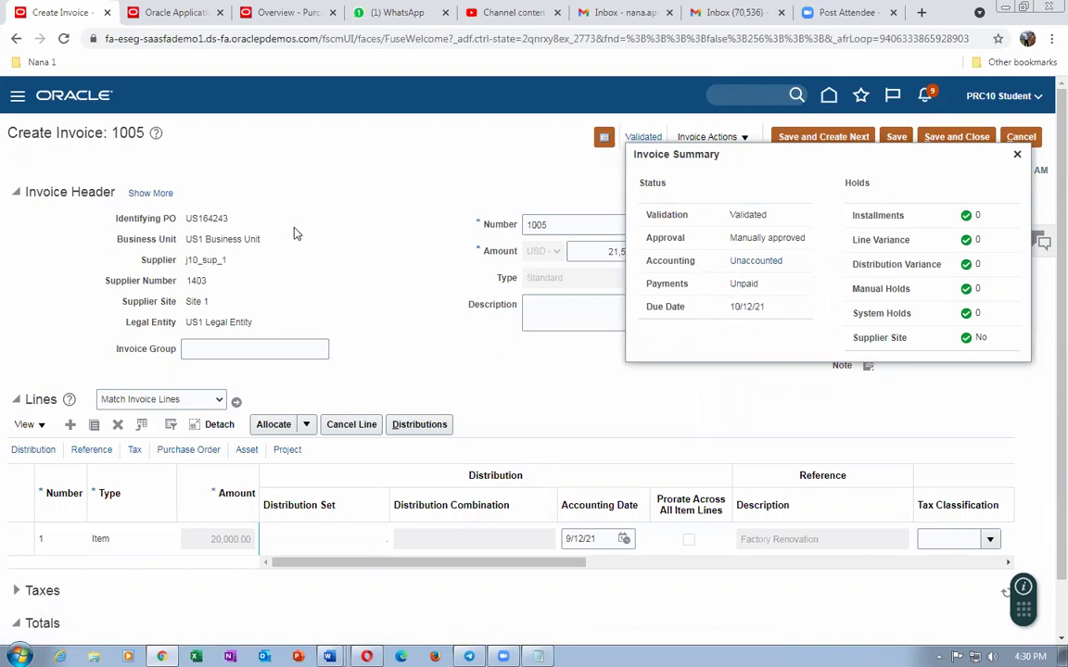
Switch to the other open Oracle session and open a new Create Payment form from Payables Payments
click(173, 16)
click(492, 434)
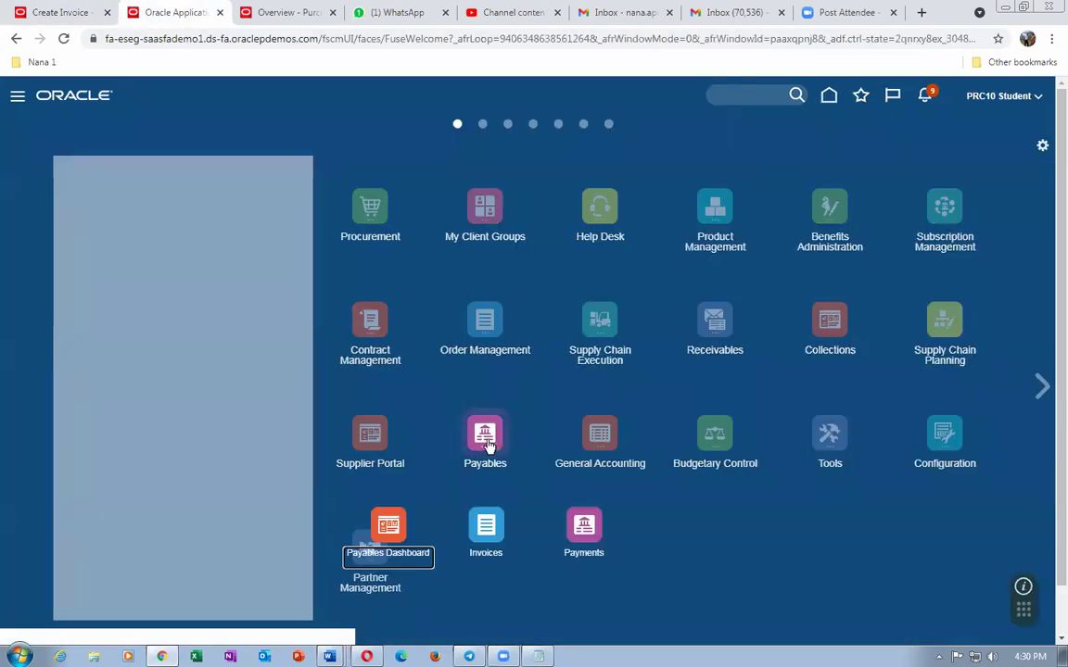
click(585, 528)
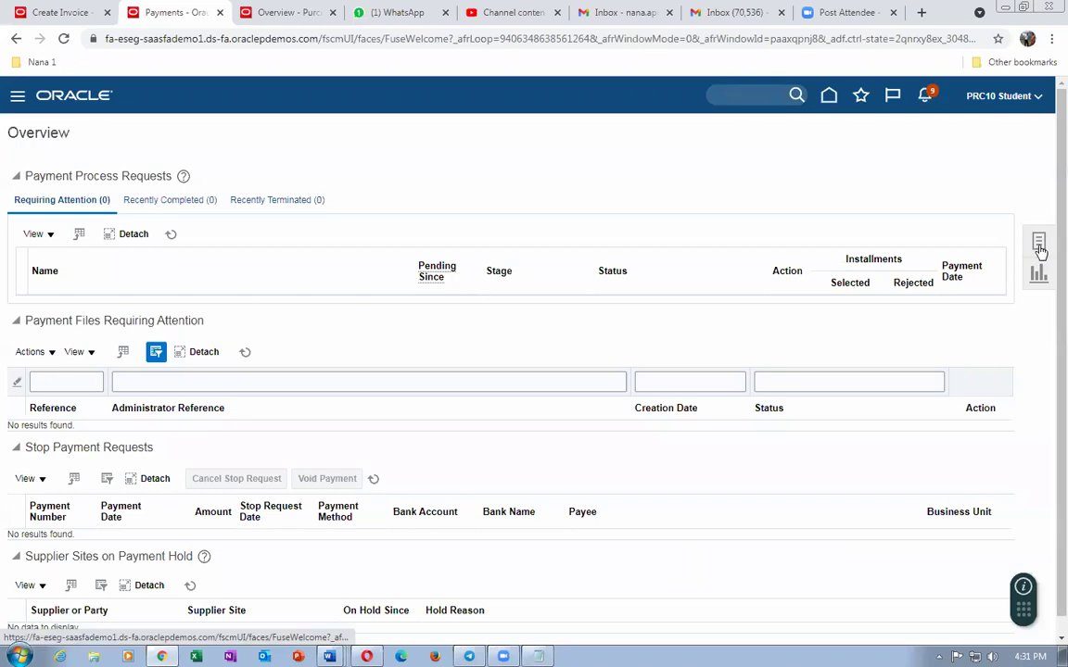
click(1039, 246)
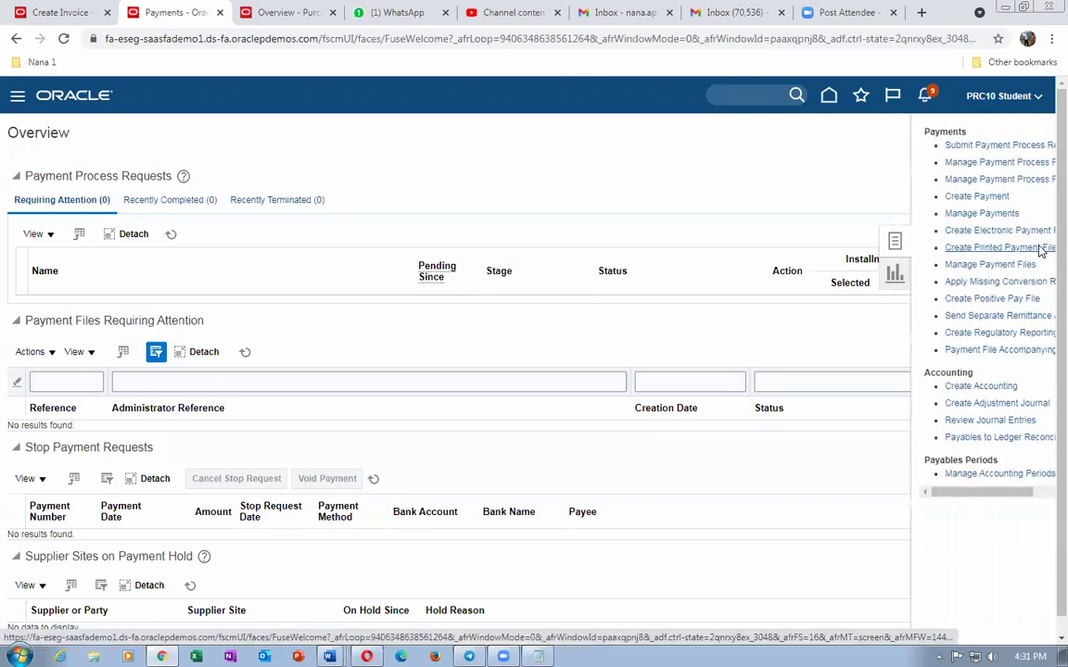
click(930, 197)
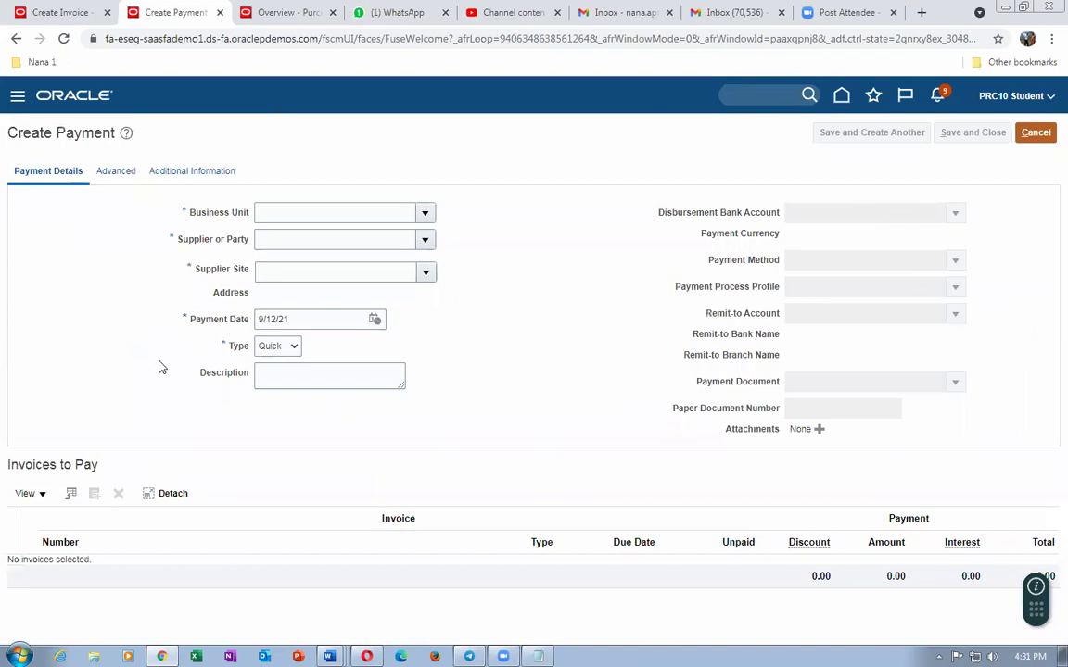
Set the payment's business unit to US1 Business Unit and its supplier to j10_sup_1
click(289, 210)
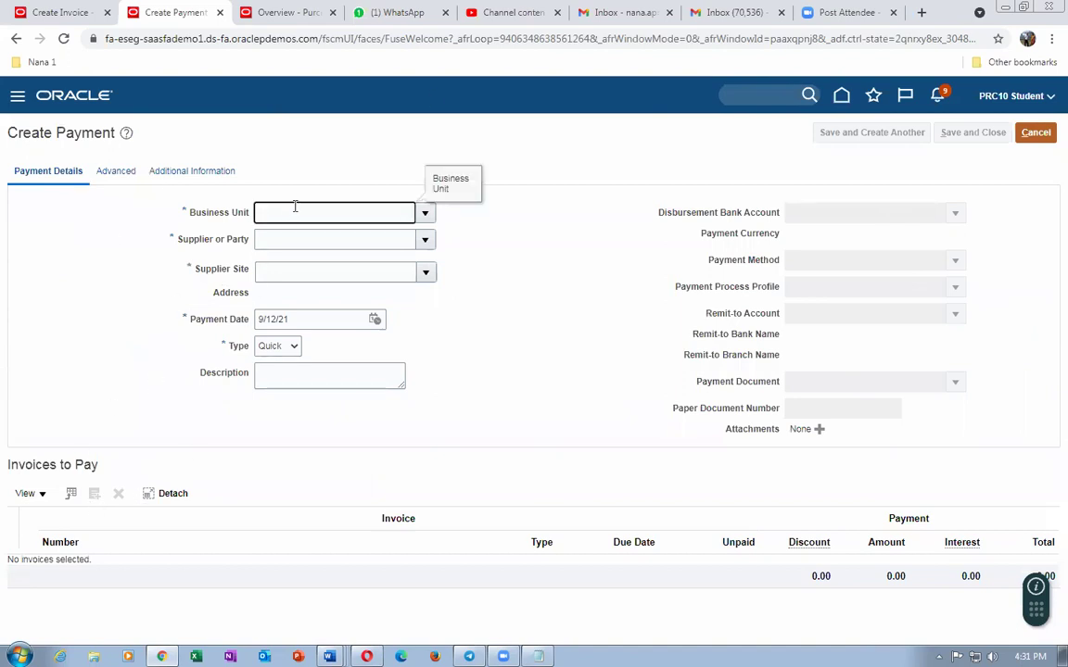
text(US1)
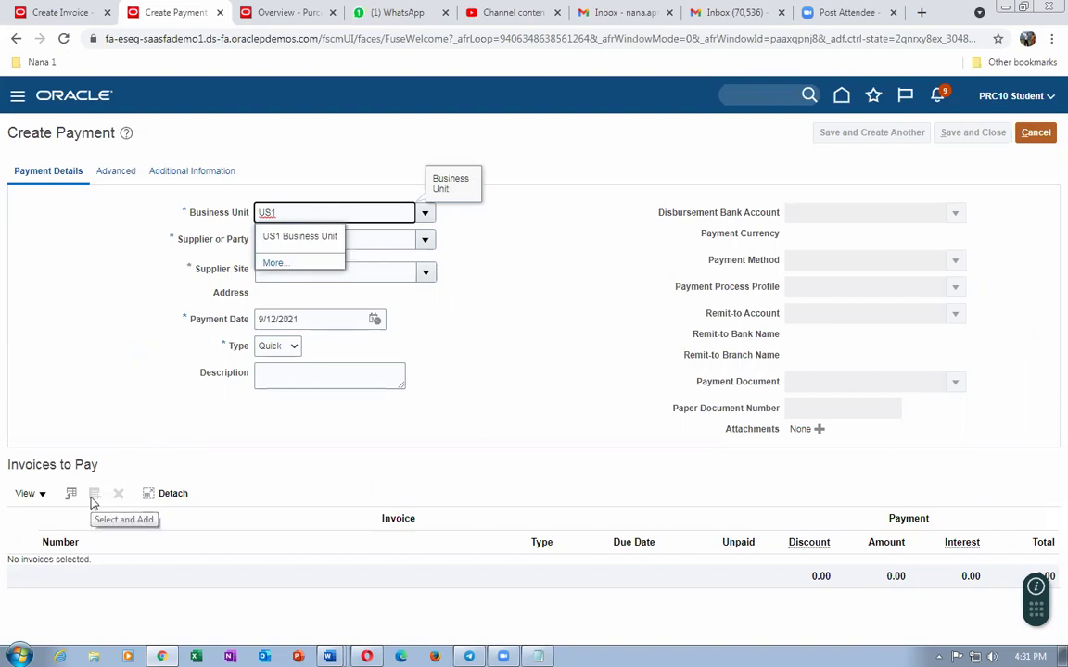
click(278, 236)
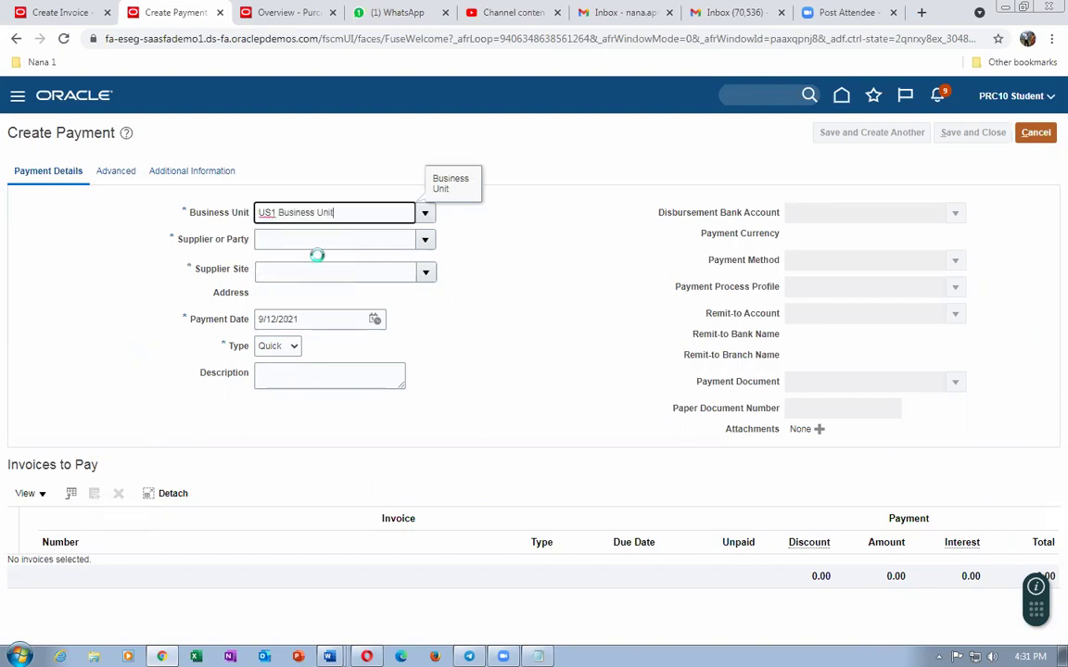
click(318, 242)
text(j1)
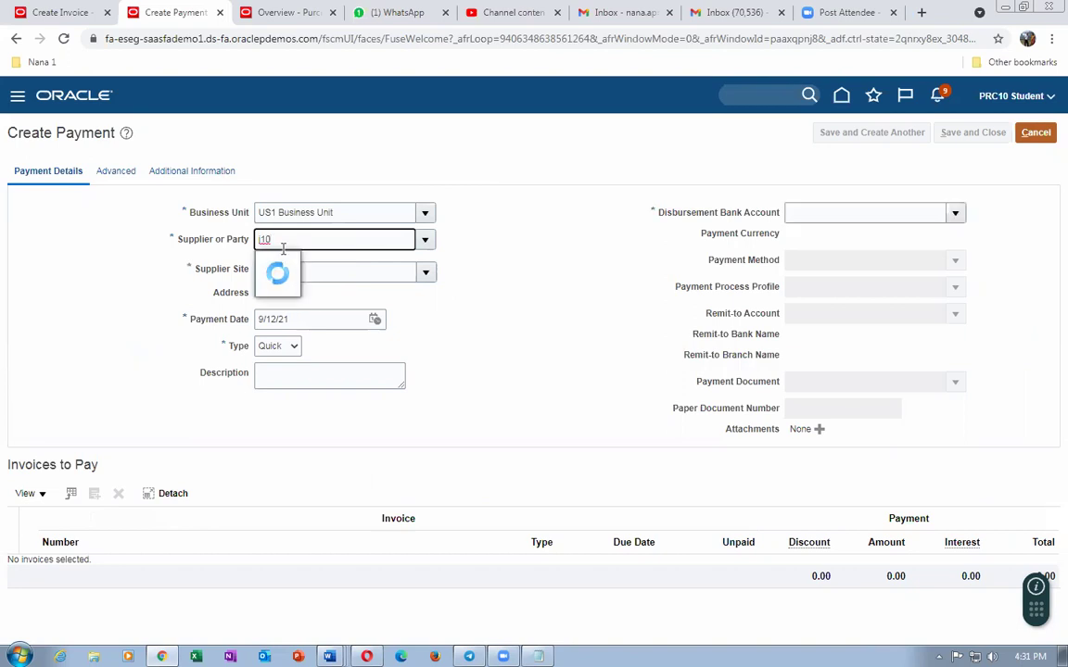
text(0)
click(283, 264)
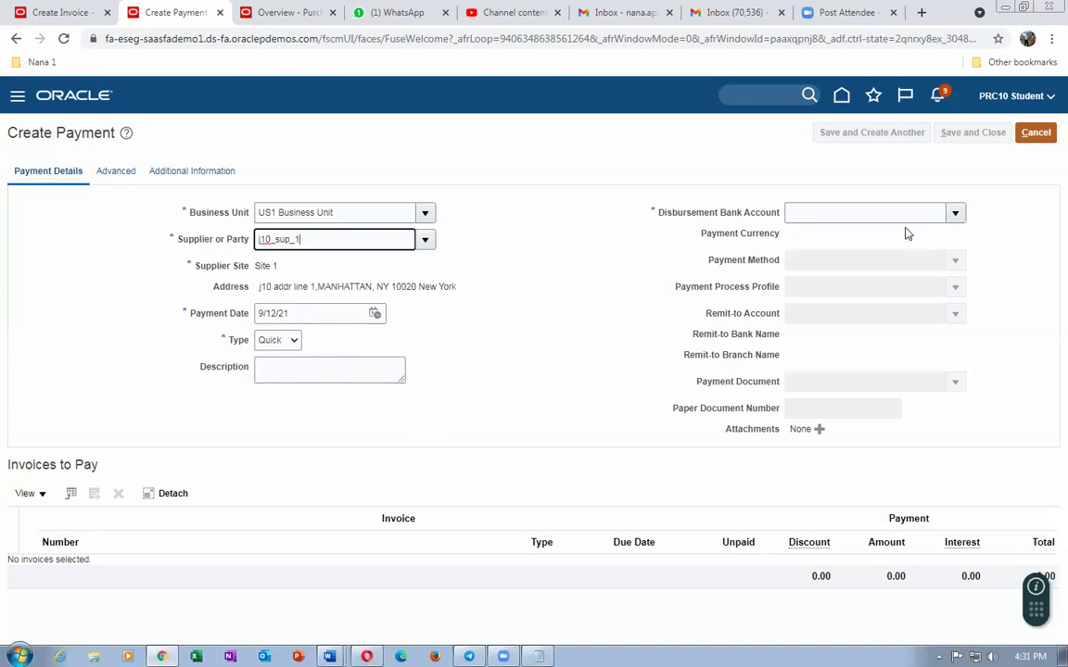
Choose the BofA disbursement bank account and the Standard Check payment process profile for the payment
click(953, 213)
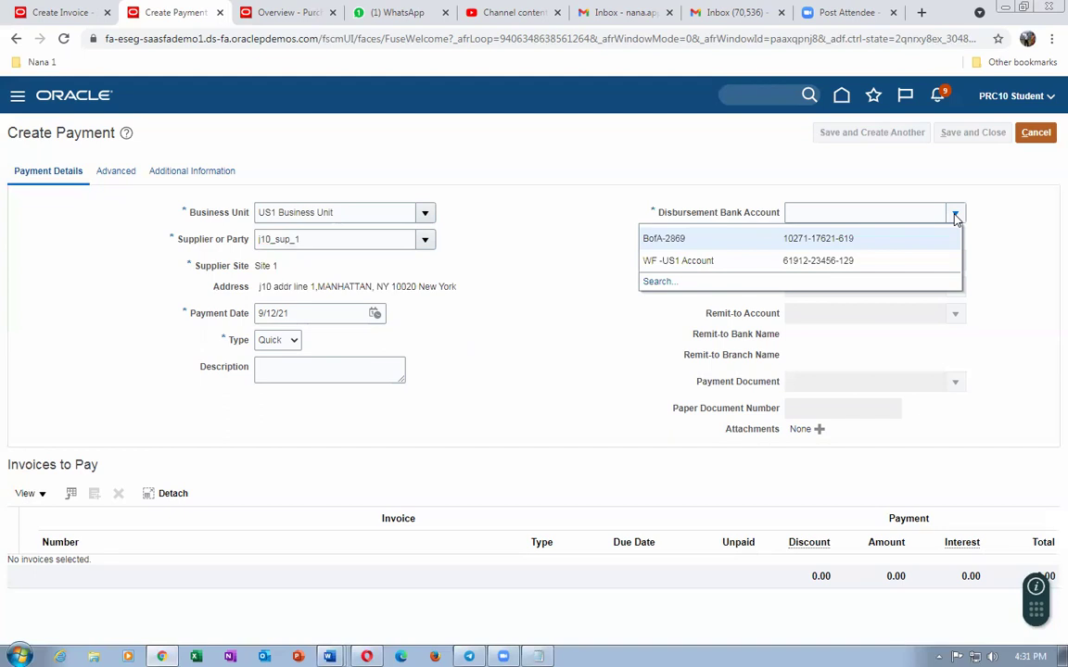
click(694, 241)
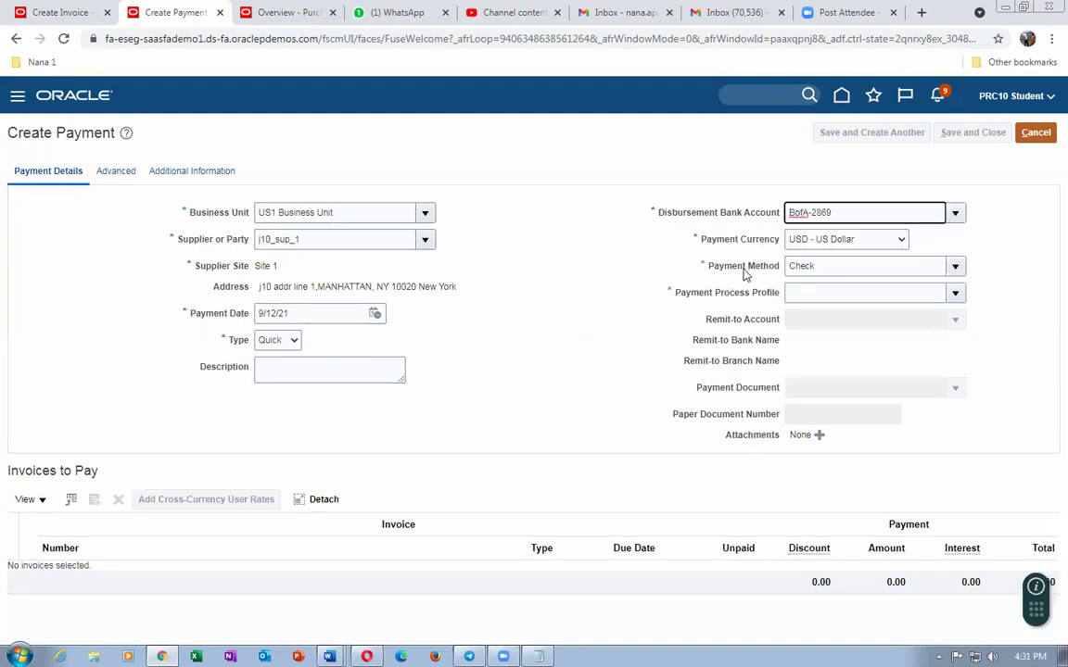
click(956, 294)
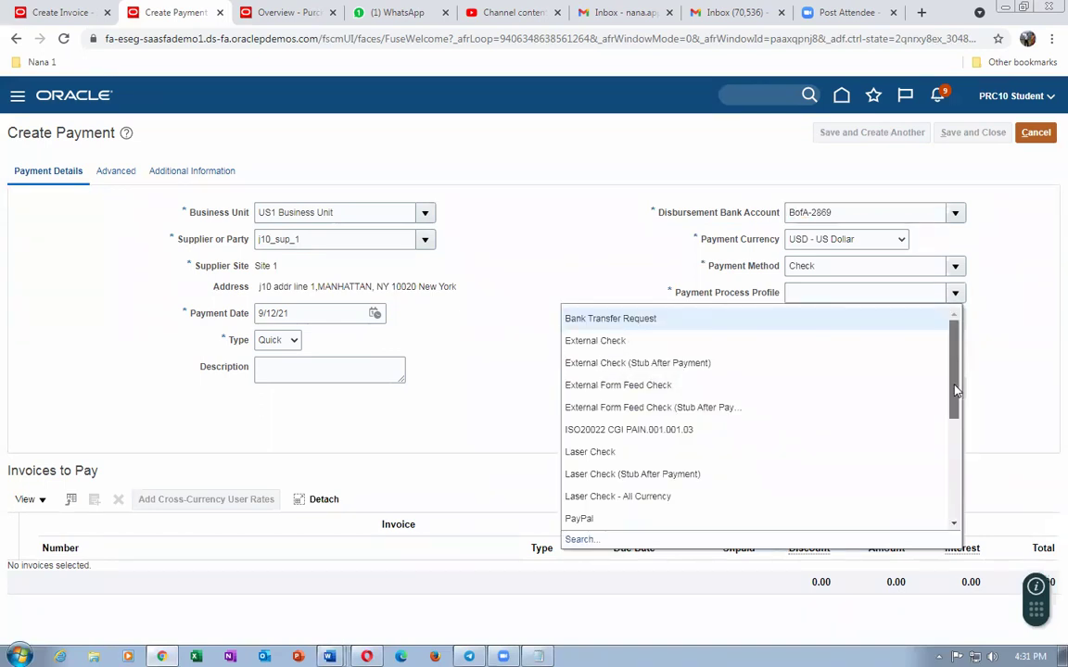
scroll(952, 408, down, 2)
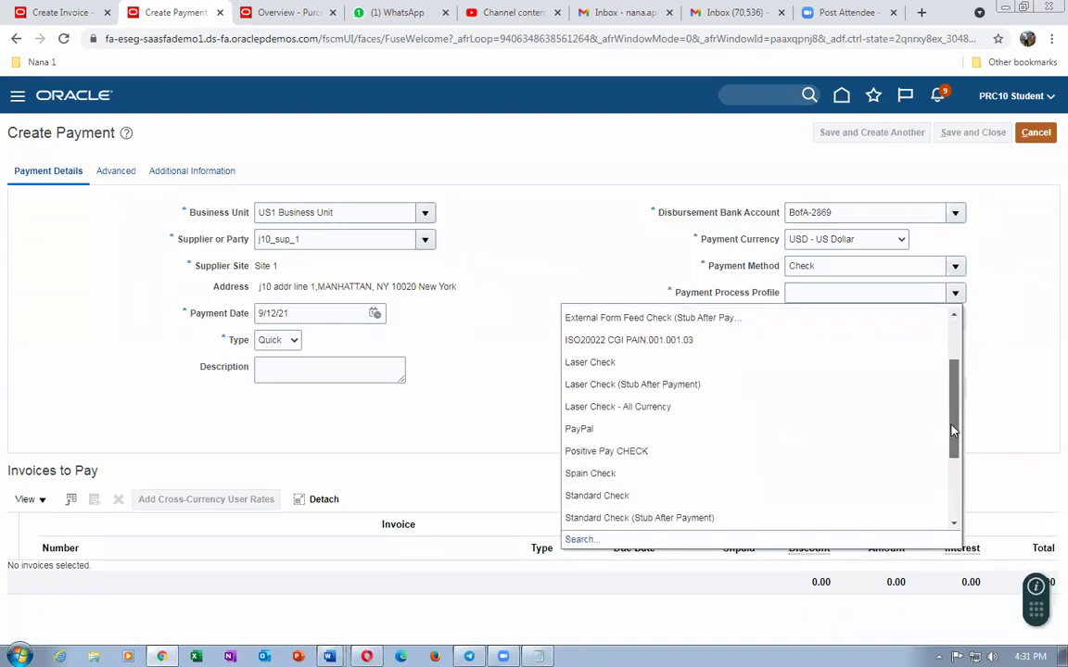
click(631, 496)
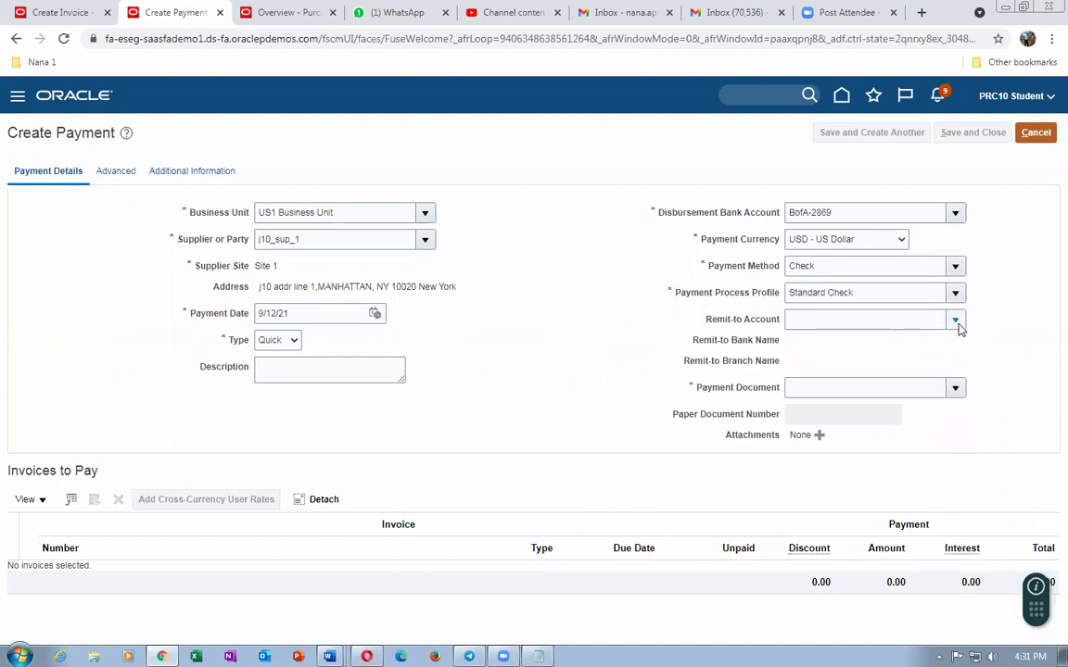
Leave the remit-to account blank and select Check Stock A as the payment document
click(955, 320)
click(541, 344)
click(955, 388)
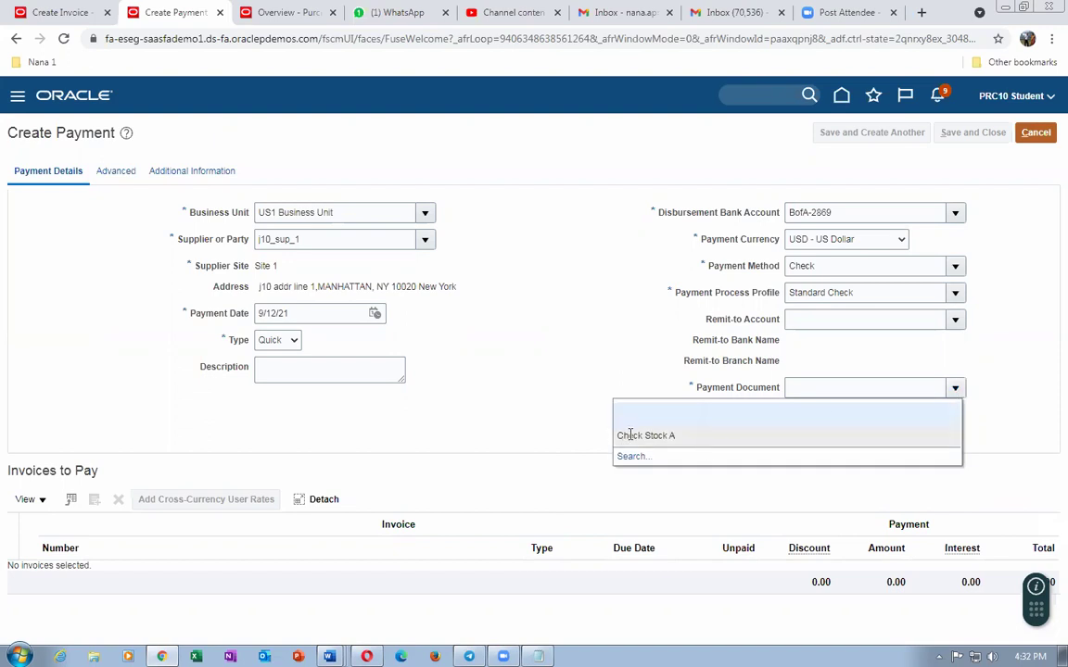
click(632, 436)
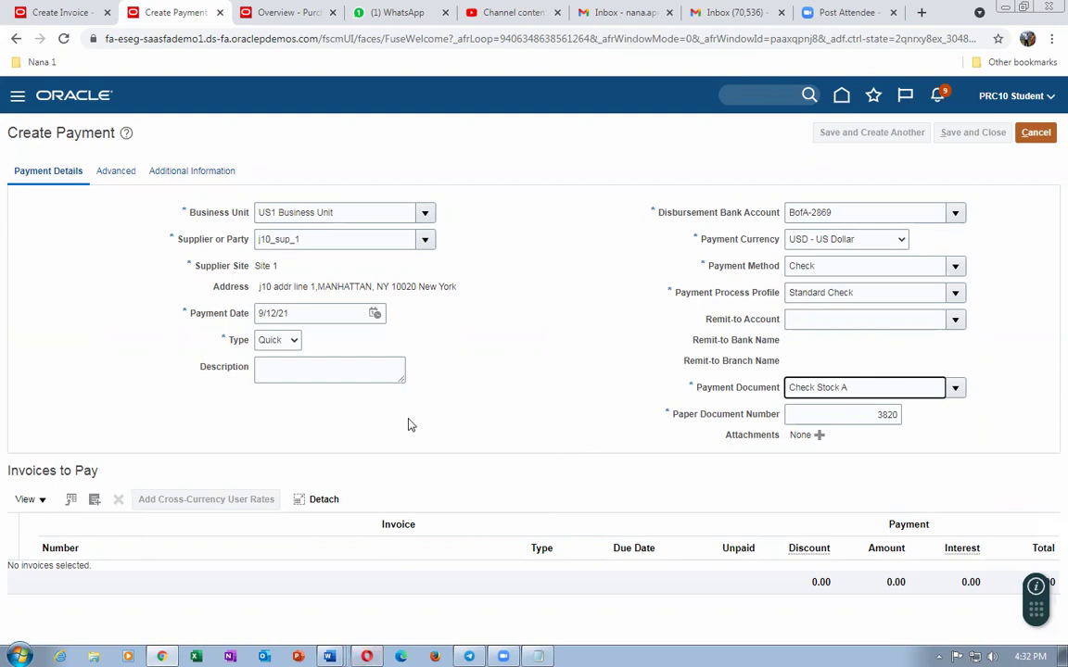
click(801, 321)
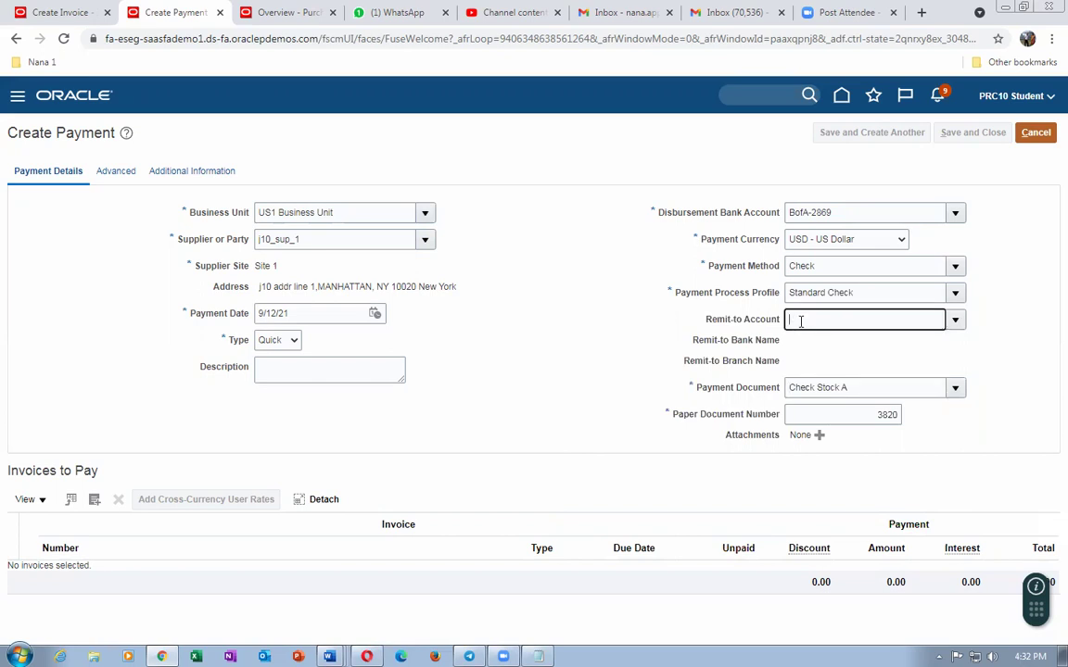
click(547, 349)
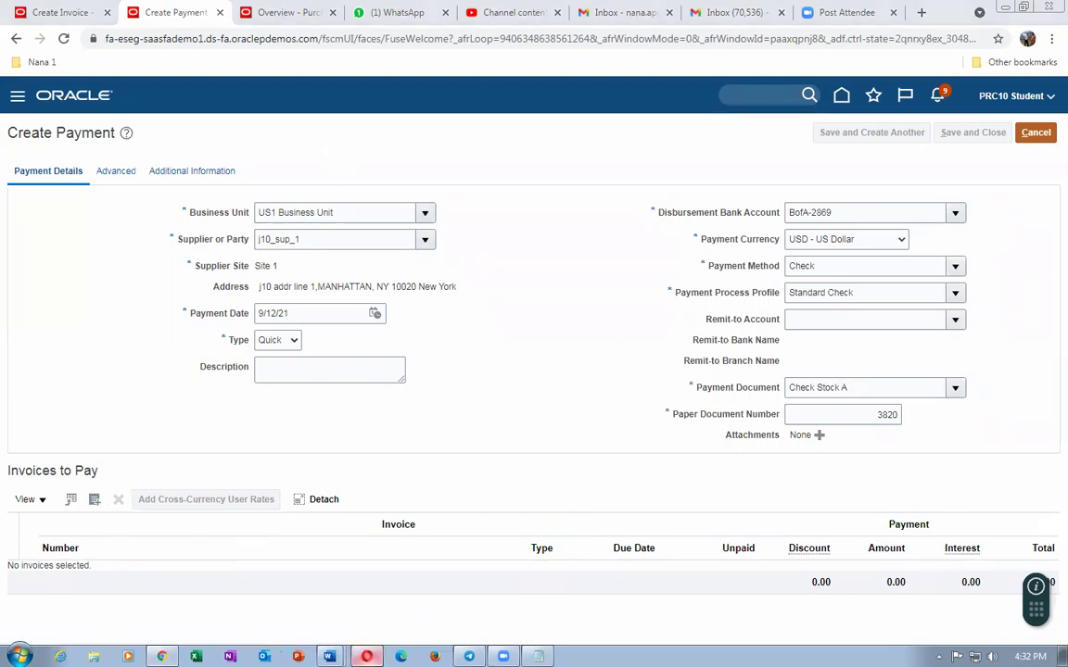
Switch to the Supplier Portal session in Opera, leave Manage Orders and open the View Invoices page
key(alt+Tab)
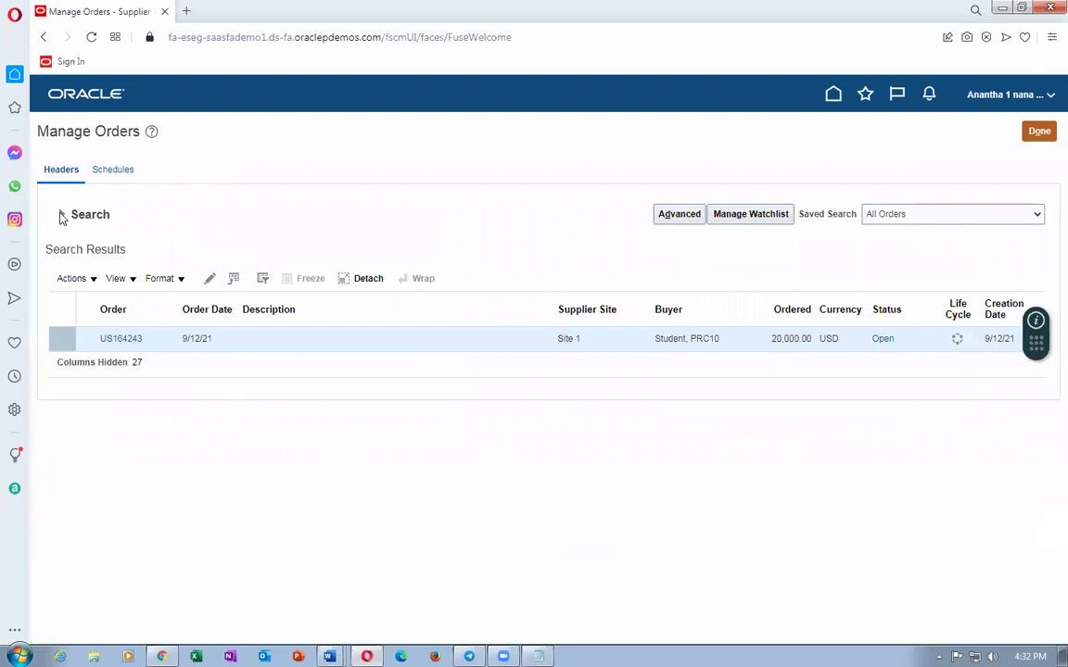
click(1039, 131)
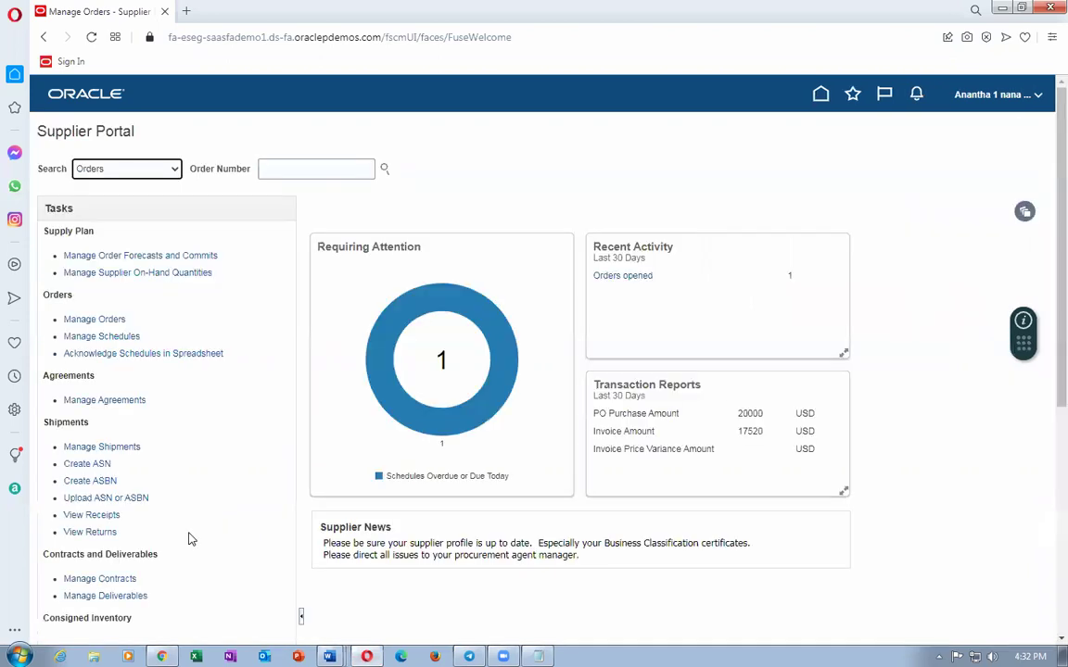
scroll(188, 539, down, 2)
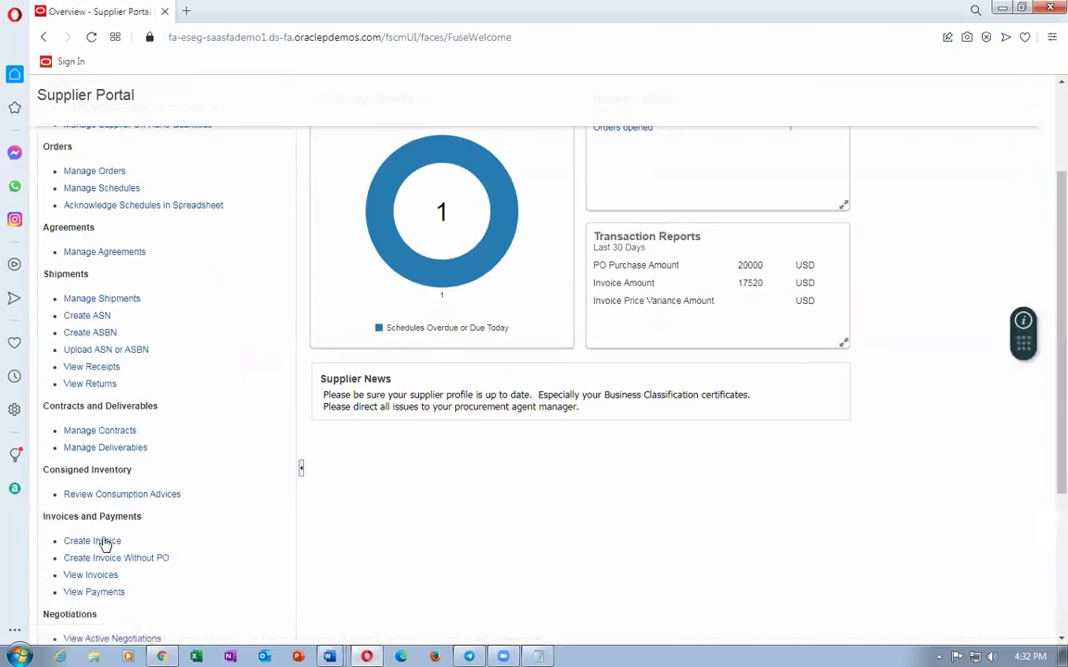
click(94, 579)
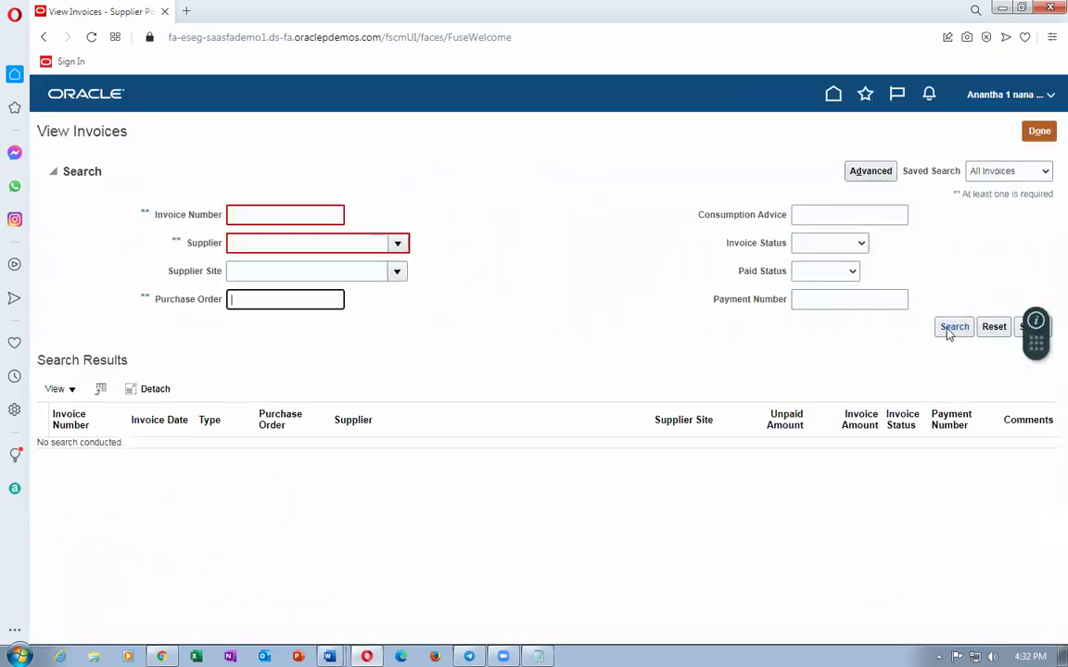
Search the supplier's invoices for invoice number 1005
click(947, 334)
click(246, 214)
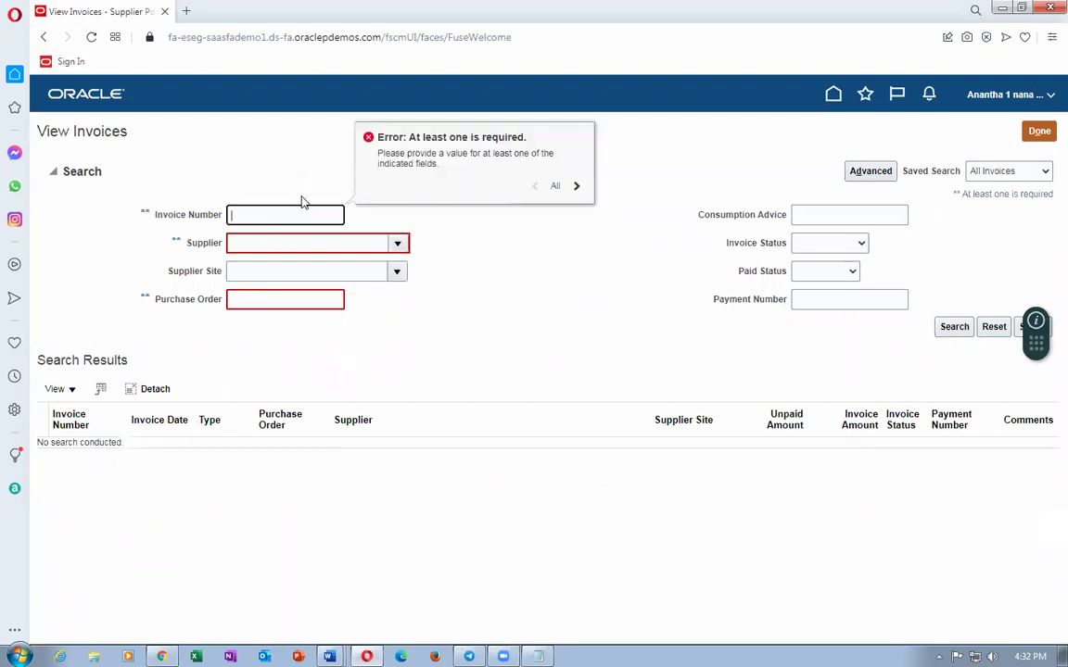
text(1005)
key(Tab)
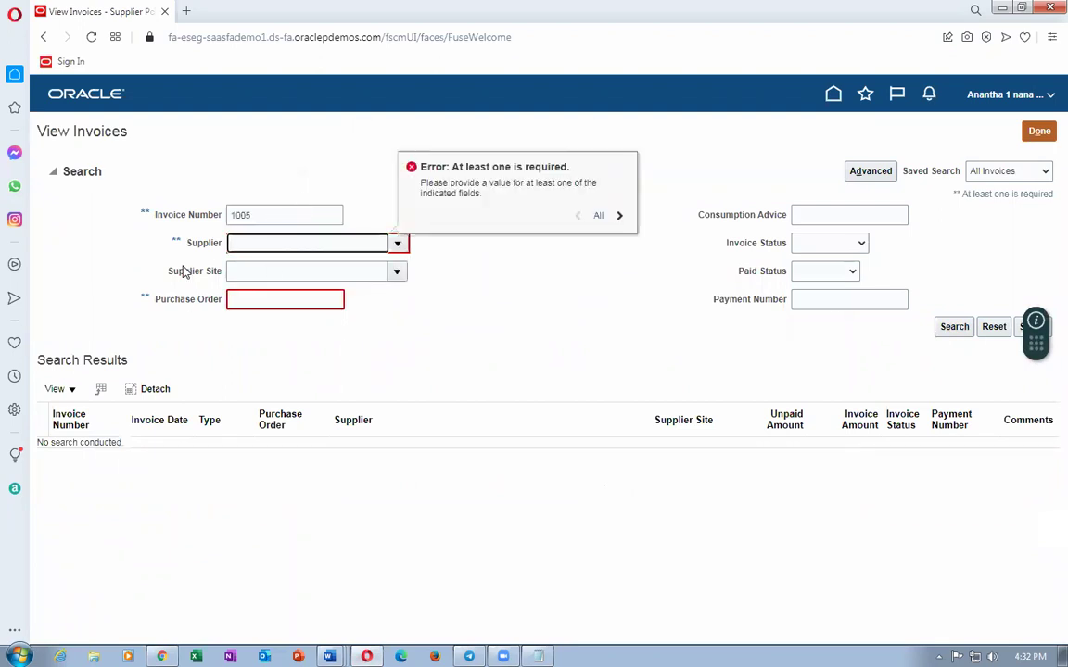
click(964, 330)
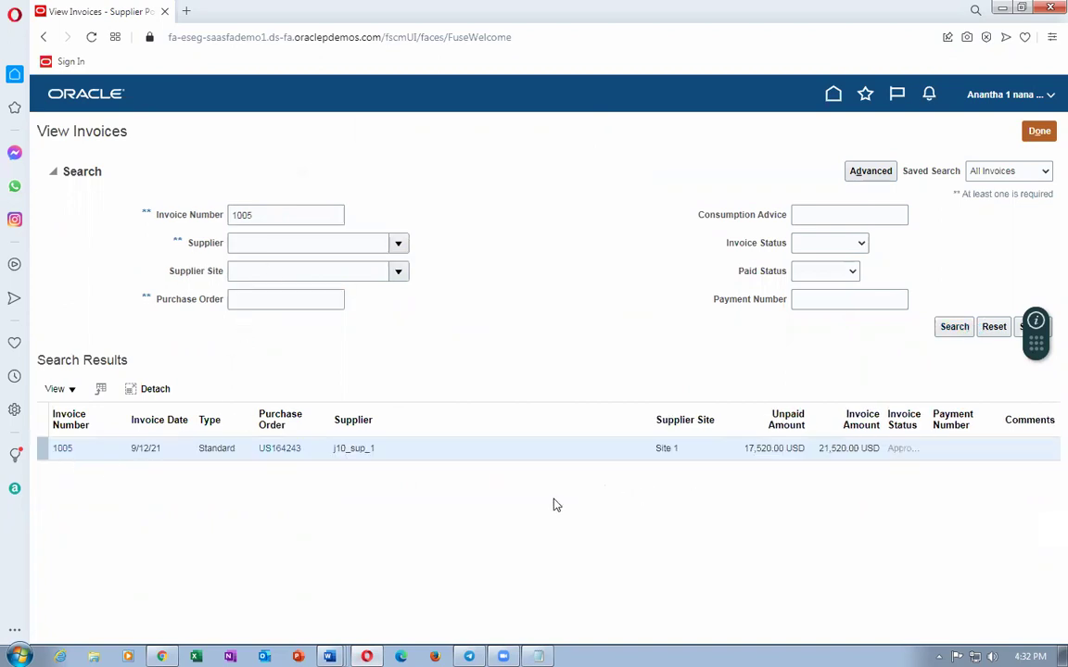
Open invoice 1005, examine its item line, summary tax lines, retainage and total due, and return to the Create Payment form in Chrome
click(60, 450)
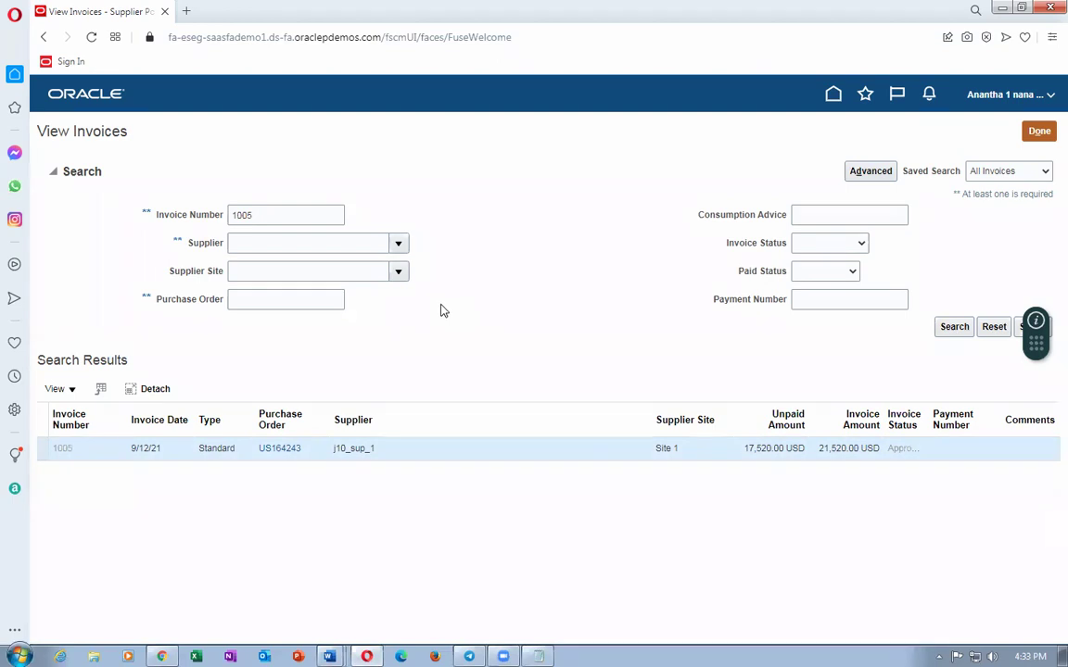
scroll(441, 310, down, 3)
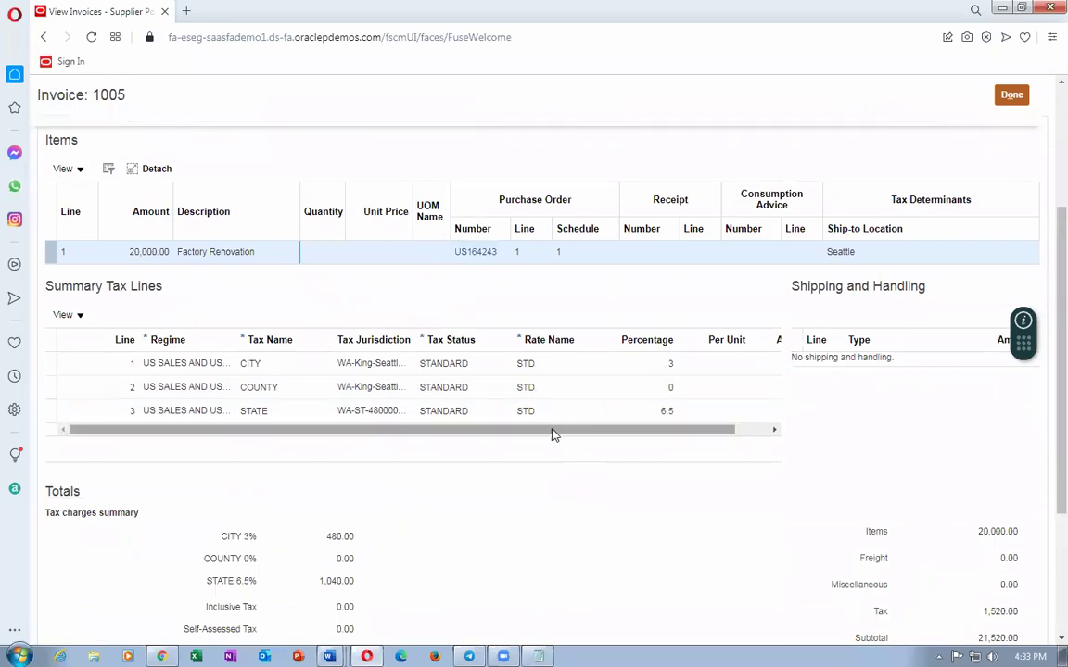
drag(552, 430, 662, 432)
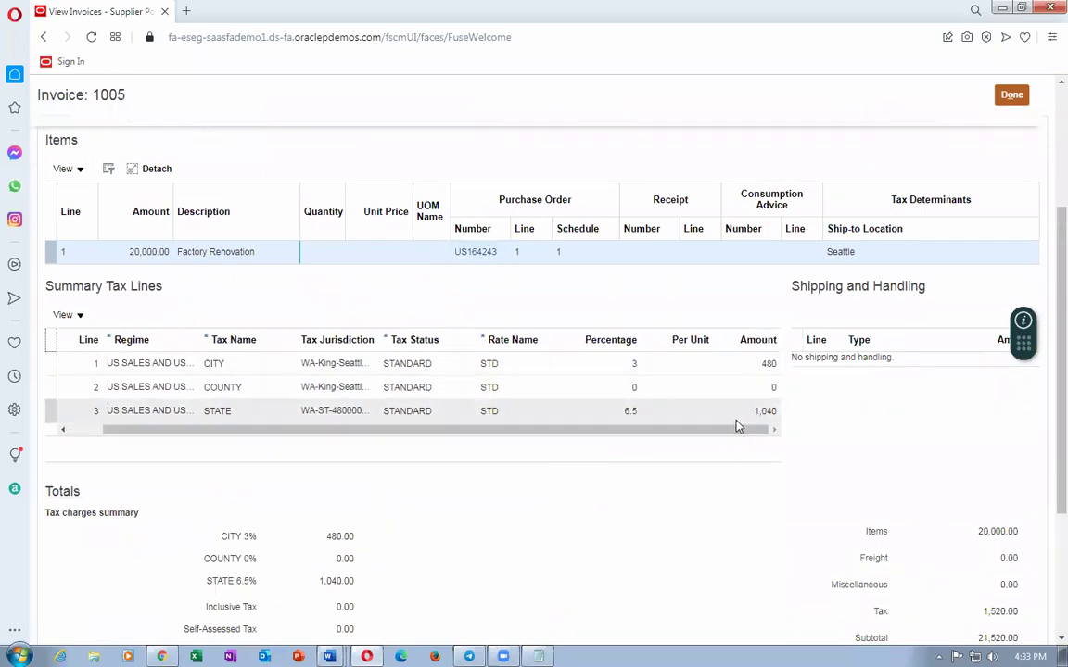
scroll(401, 481, down, 2)
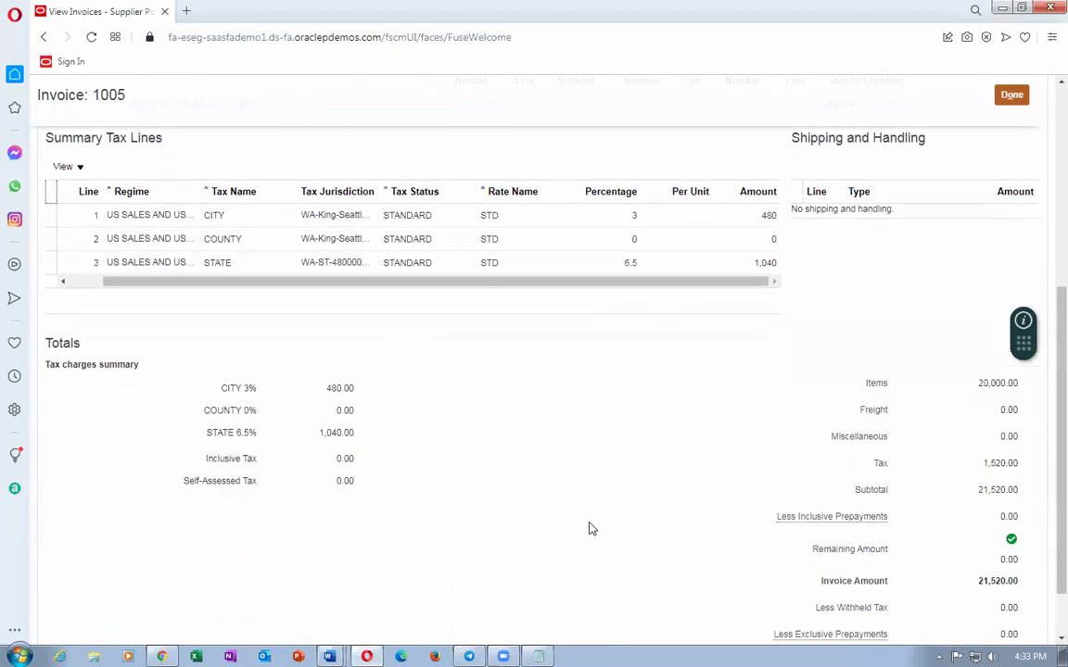
scroll(998, 598, down, 1)
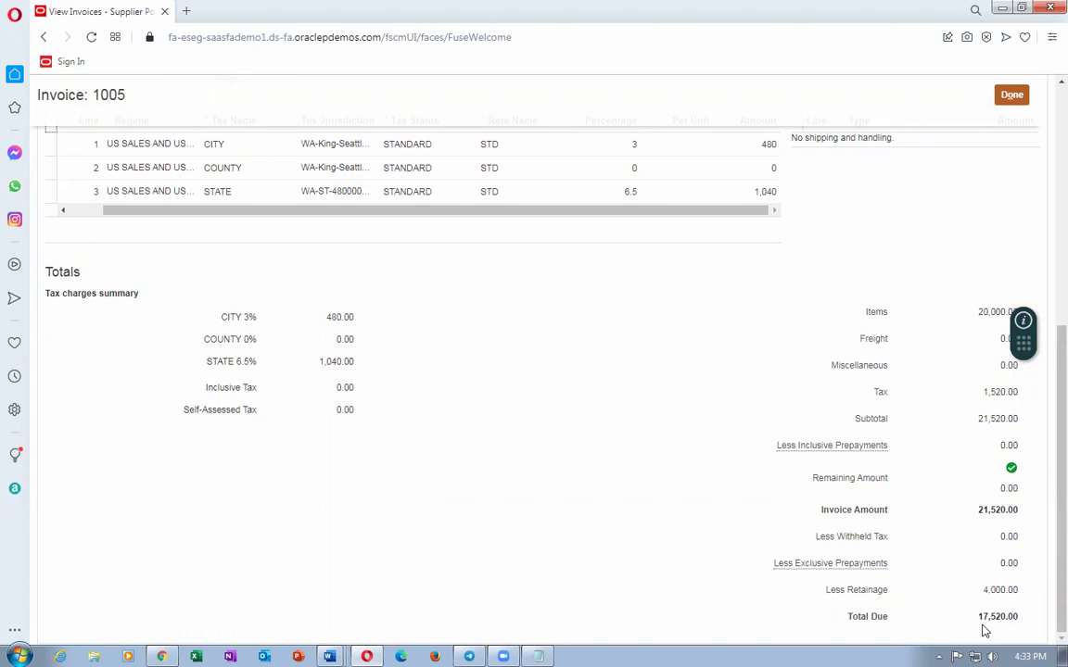
drag(979, 616, 1020, 617)
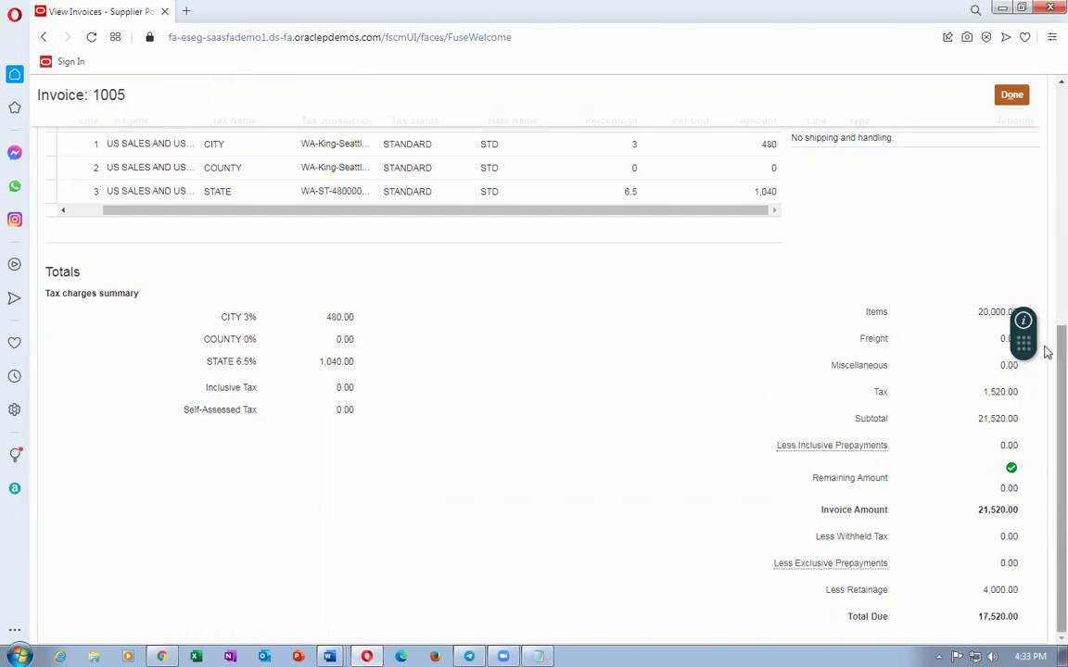
drag(1044, 362, 1046, 159)
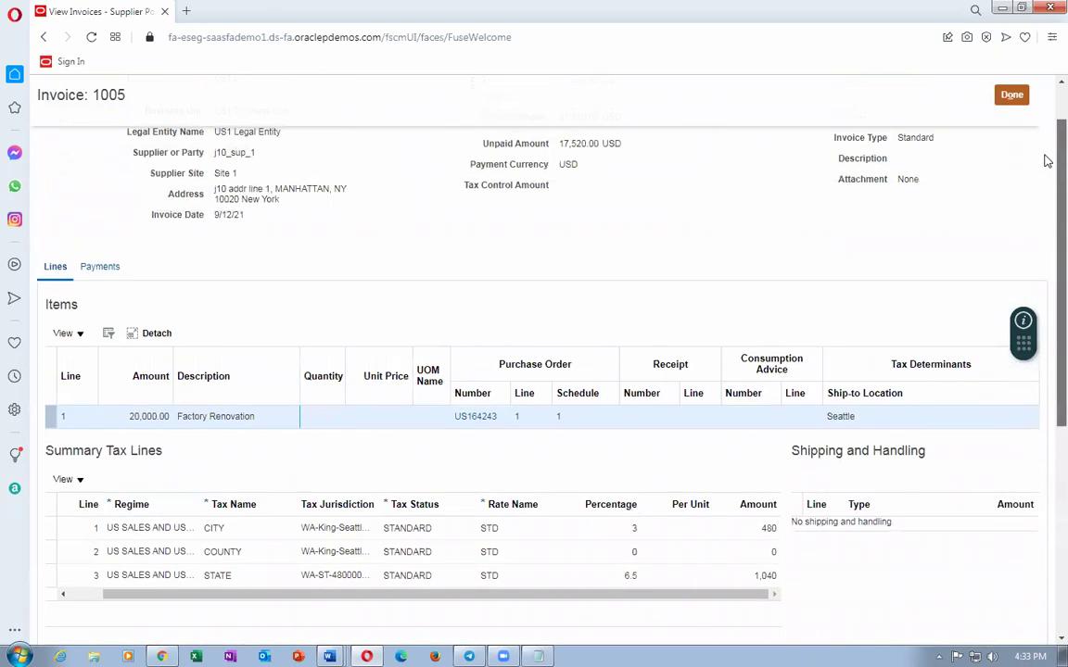
click(1011, 95)
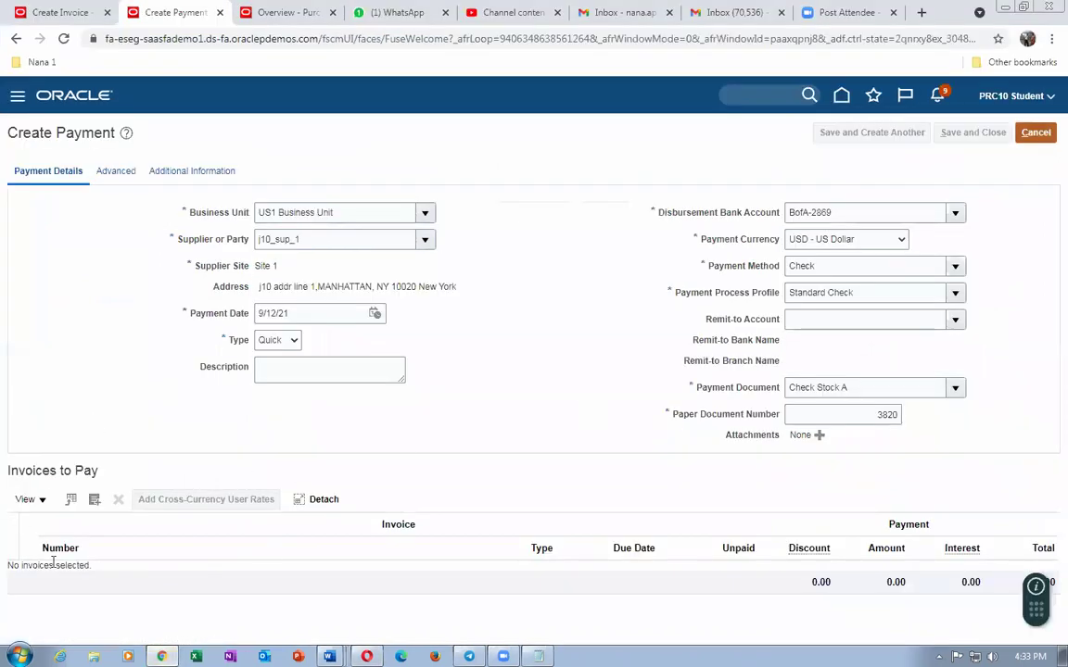
Add invoice 1005 to the payment's invoices to pay
click(94, 502)
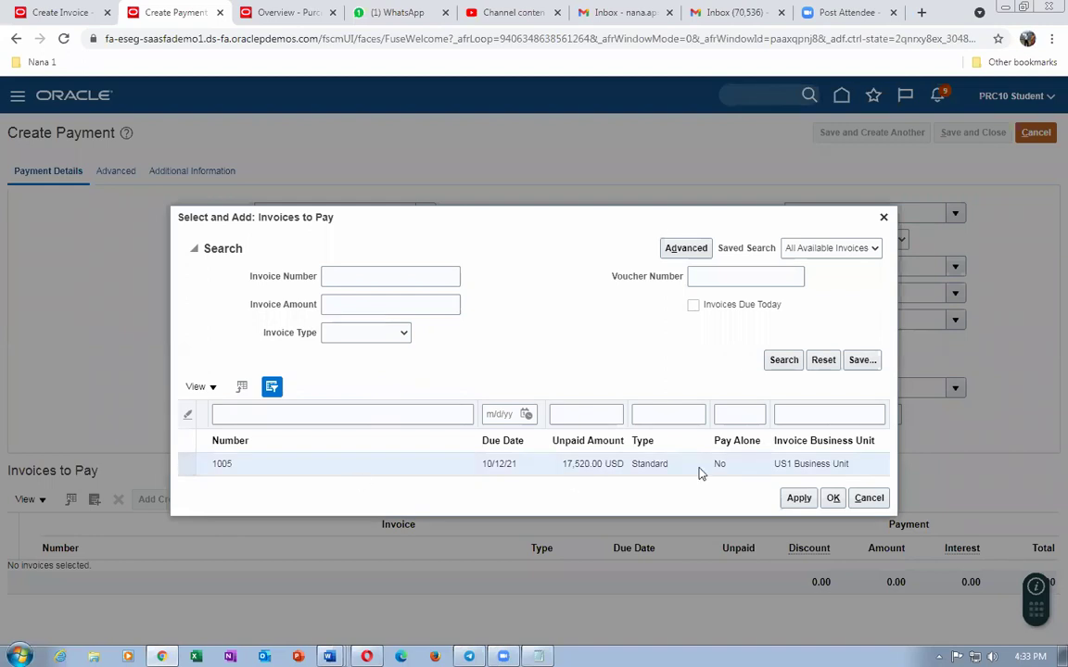
click(802, 505)
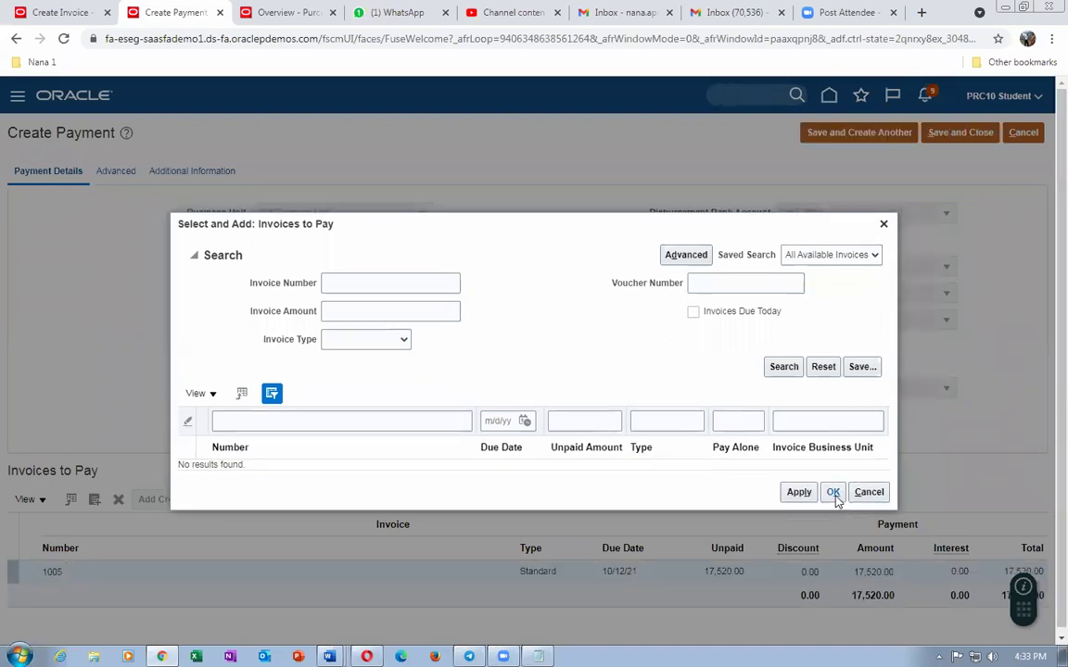
click(833, 494)
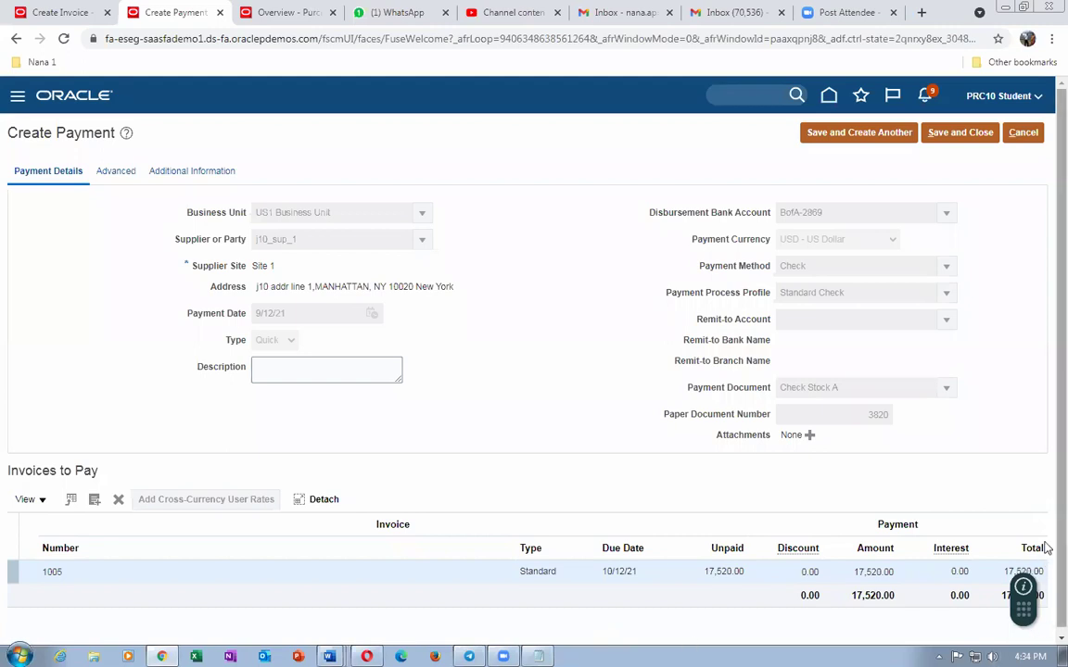
Save and close the payment, acknowledging its creation
scroll(1045, 548, down, 1)
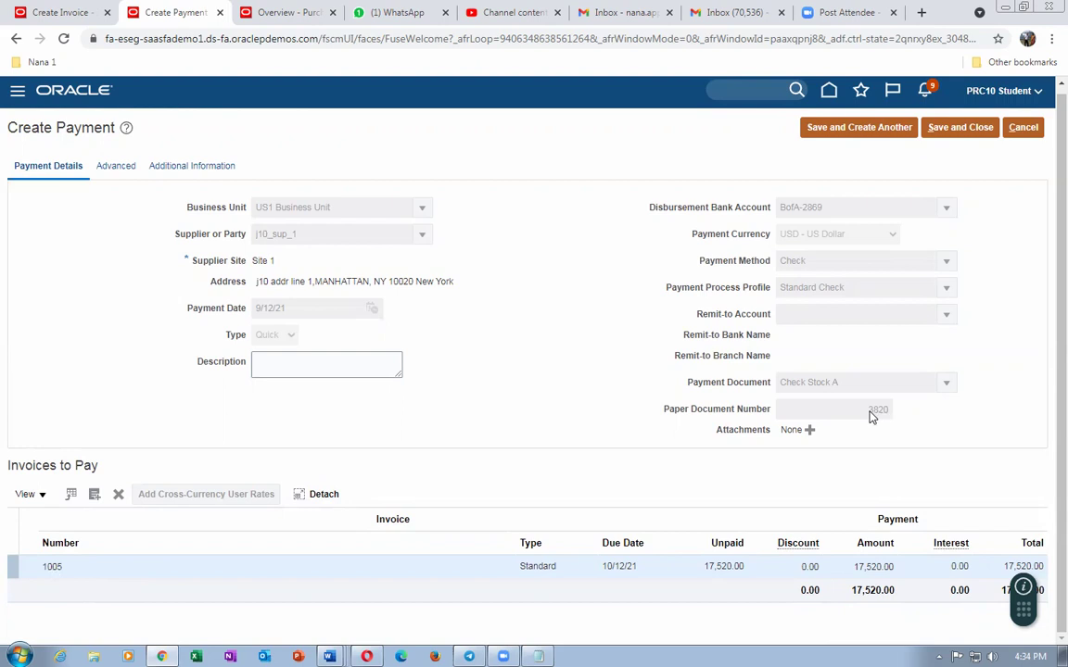
click(960, 127)
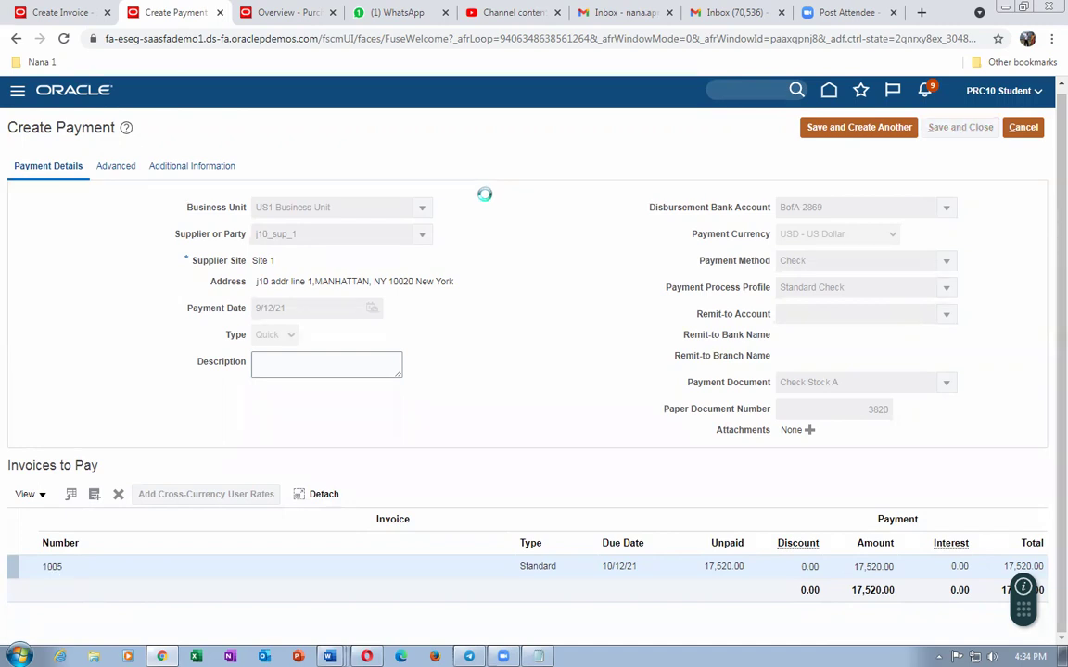
click(620, 244)
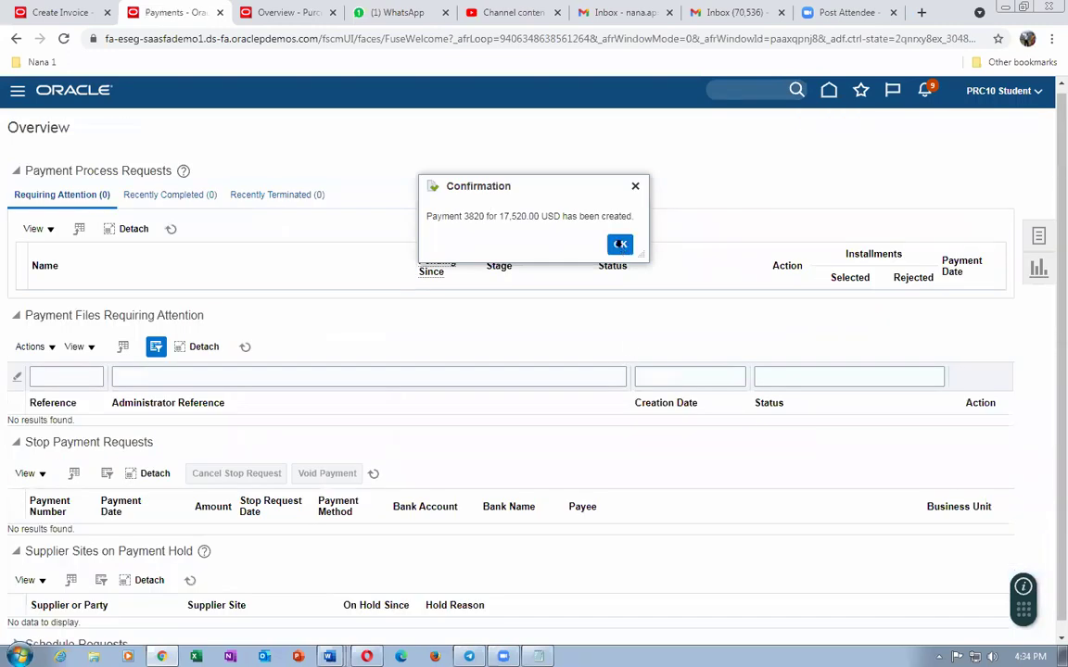
Return to the creation form of invoice 1005, dismiss its status summary and cancel out of the form
click(55, 13)
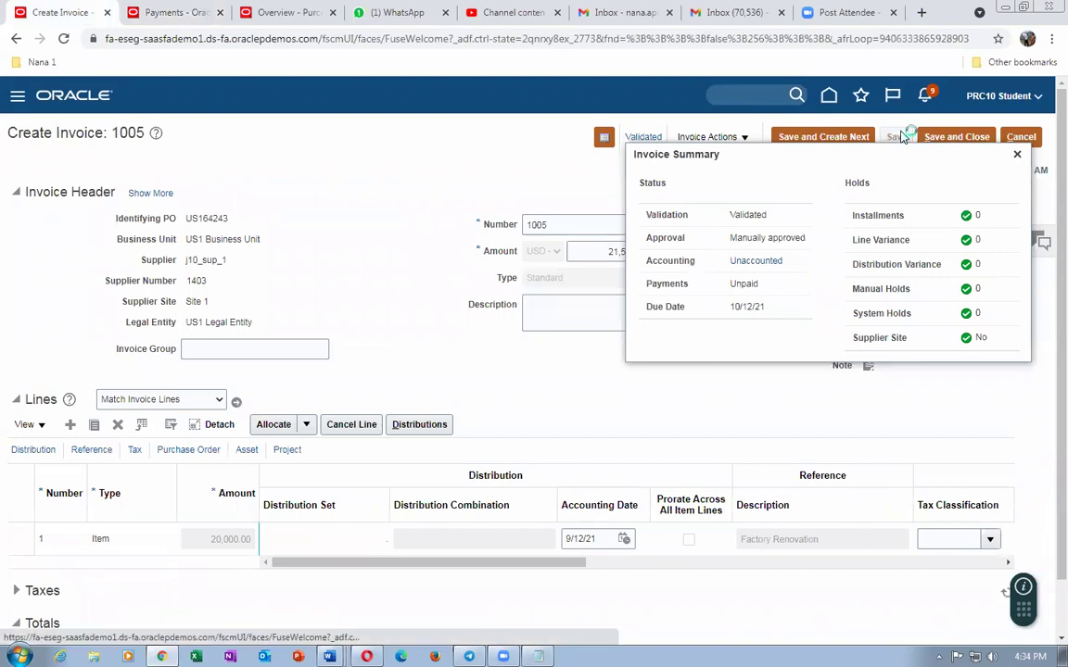
click(1017, 154)
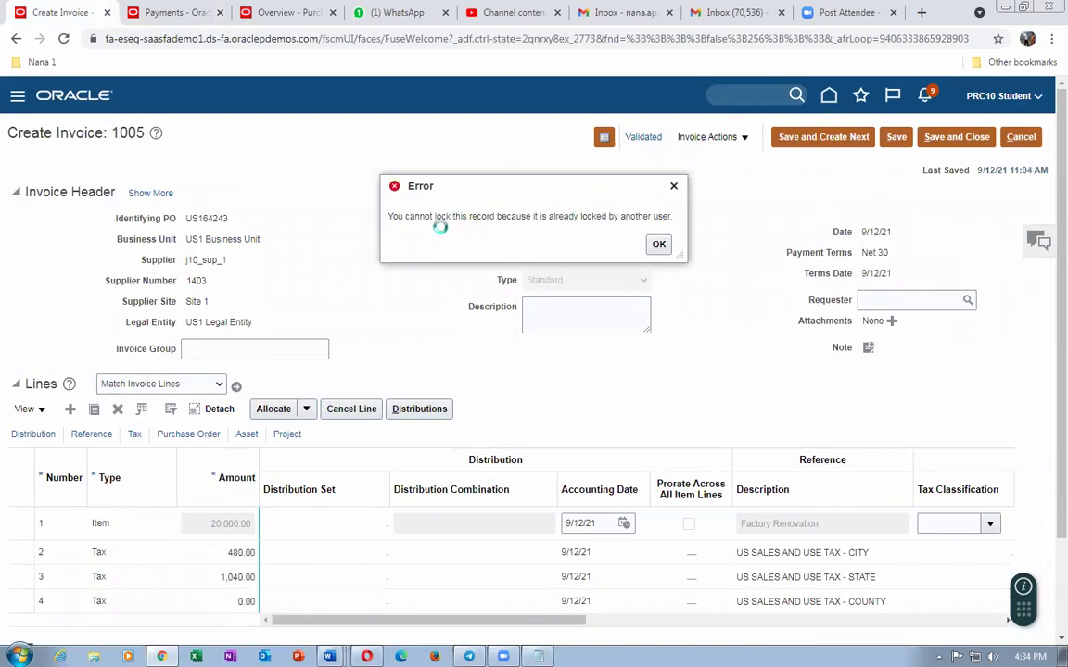
click(659, 244)
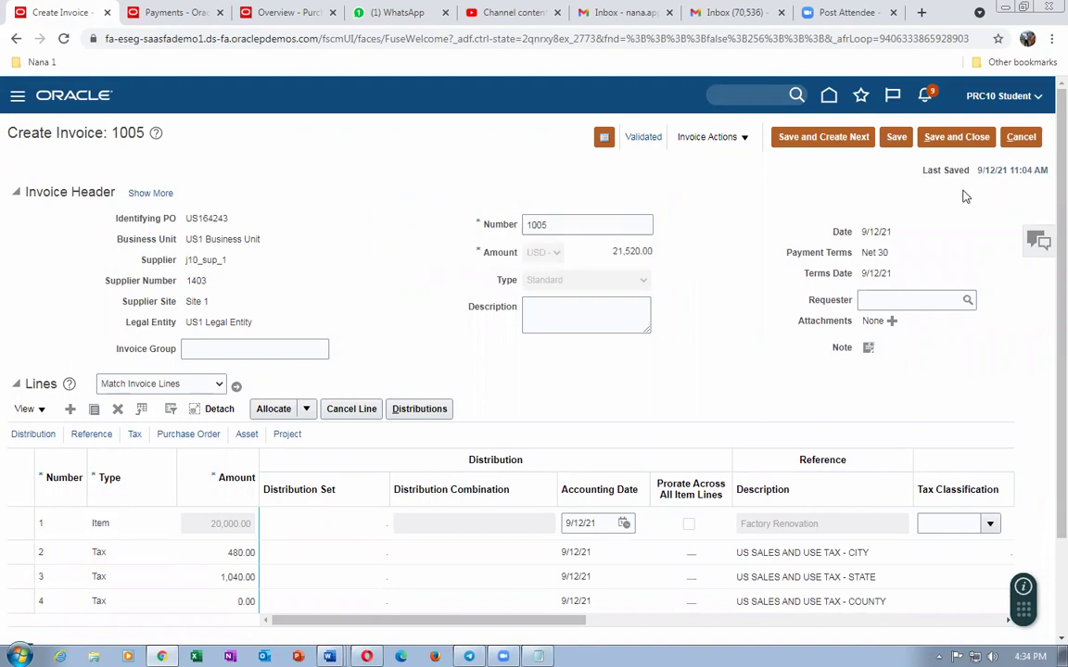
click(1027, 137)
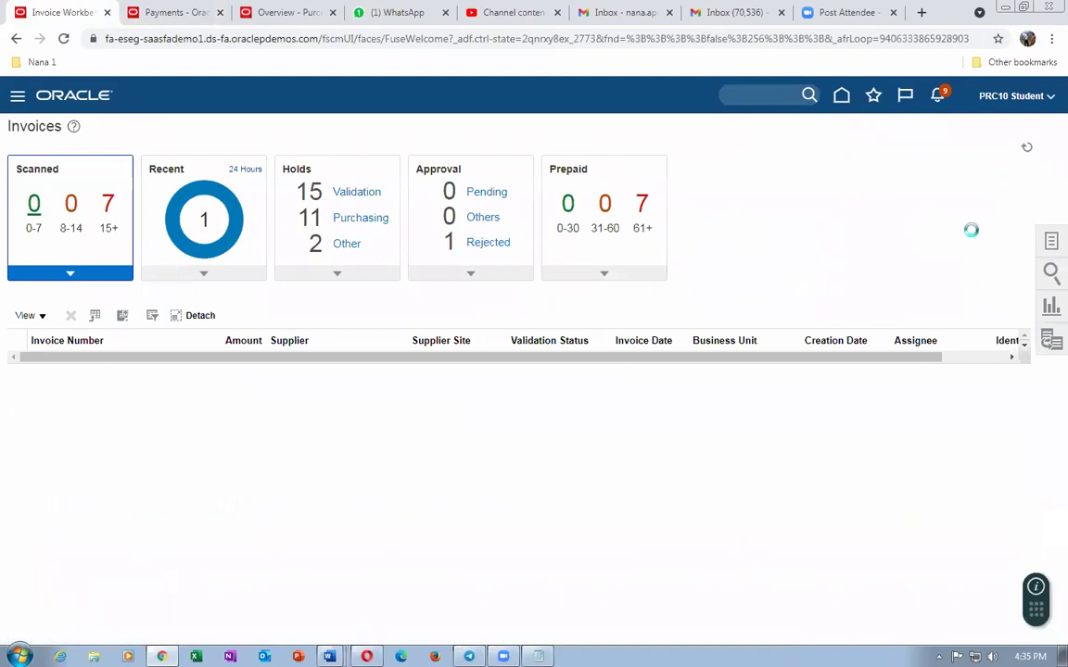
Open the Manage Invoices search and look up invoice number 1005
click(965, 200)
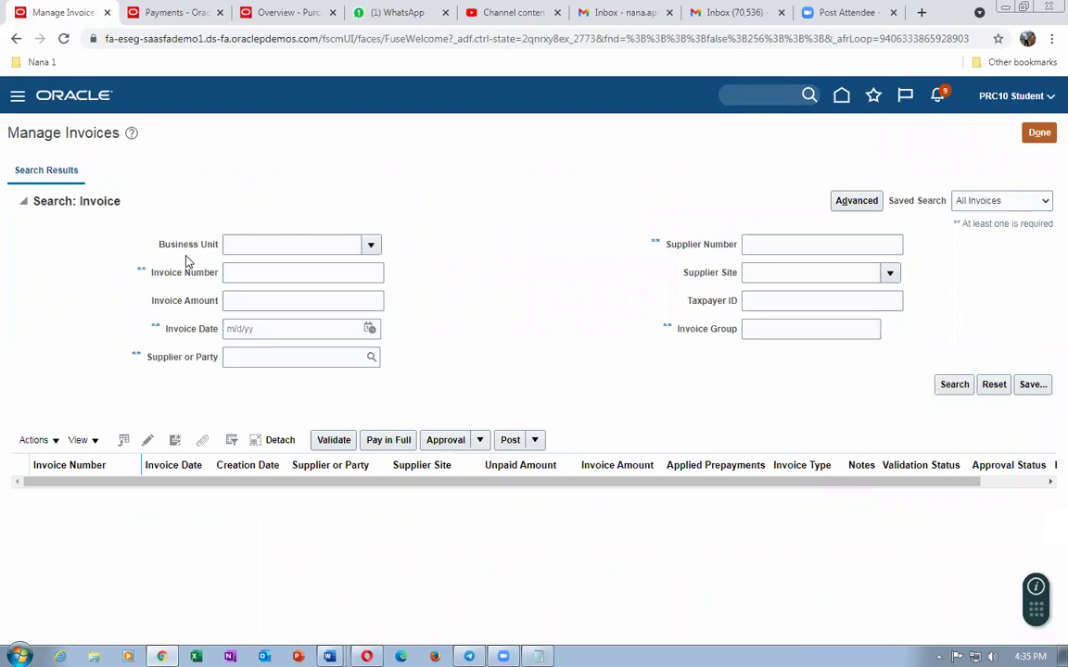
click(265, 270)
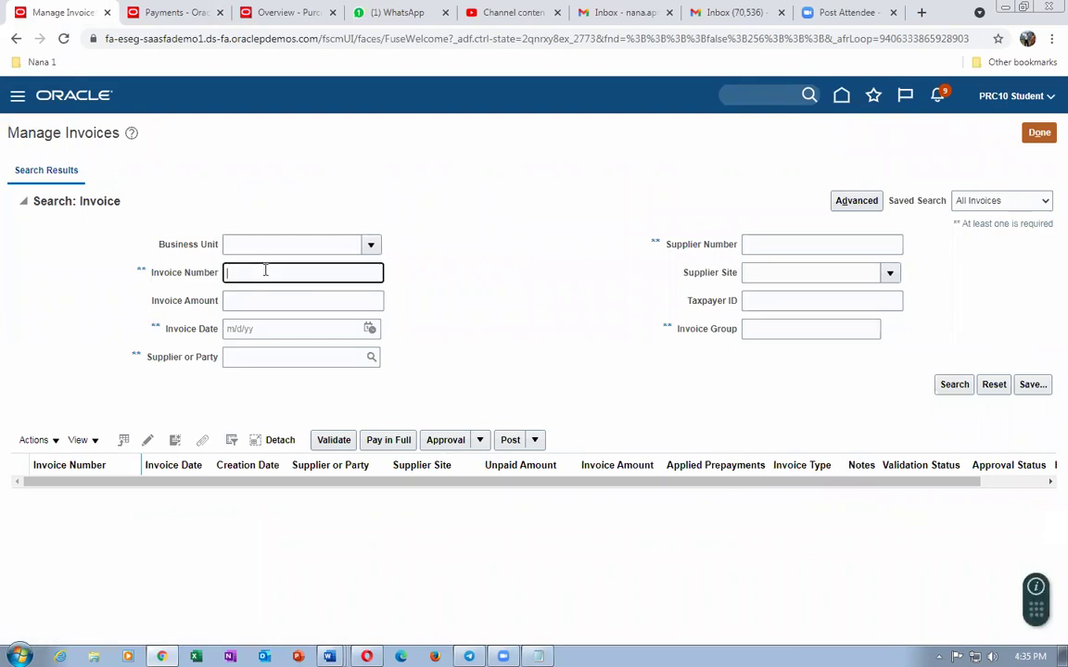
key(Tab)
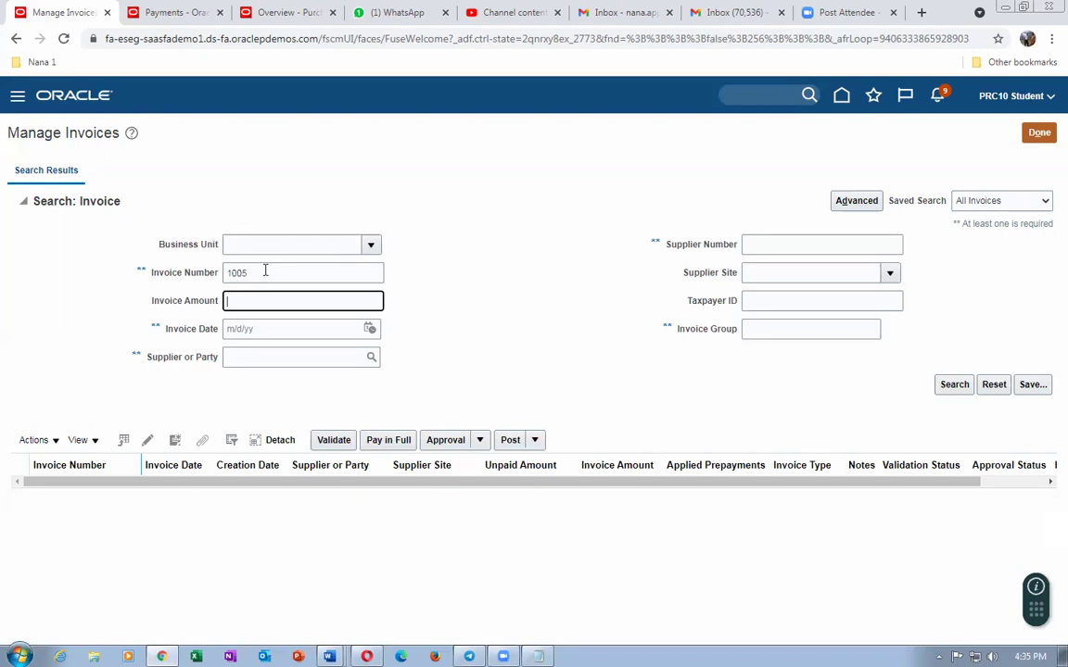
click(520, 326)
click(964, 387)
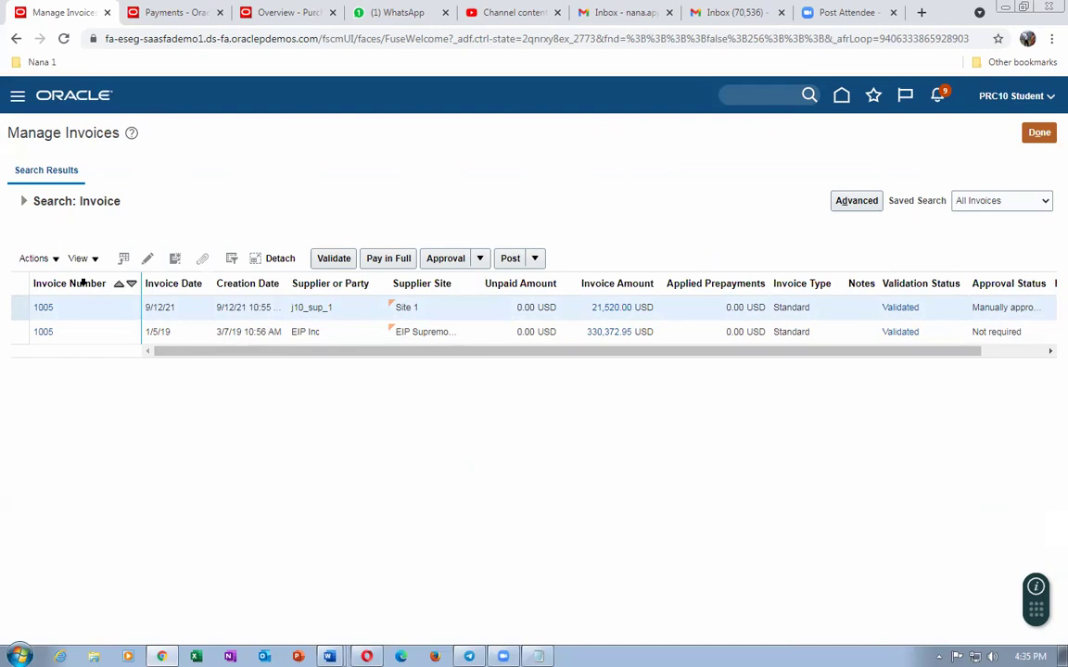
Open j10_sup_1's invoice 1005, examine its totals and payment status summary, and return to the Invoices work area
double_click(477, 309)
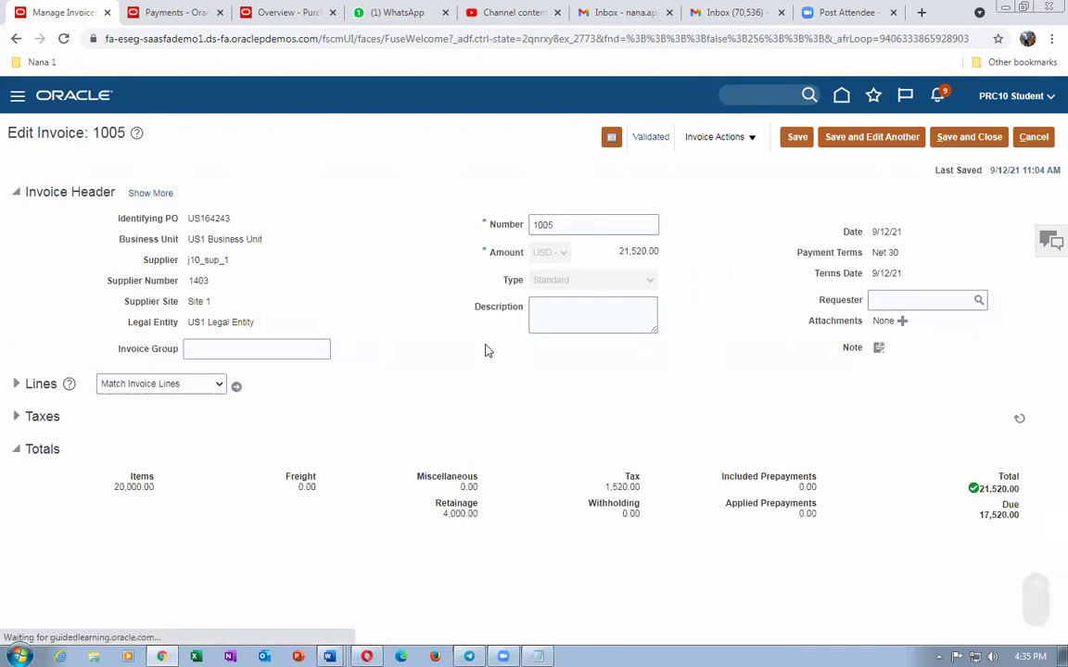
click(651, 138)
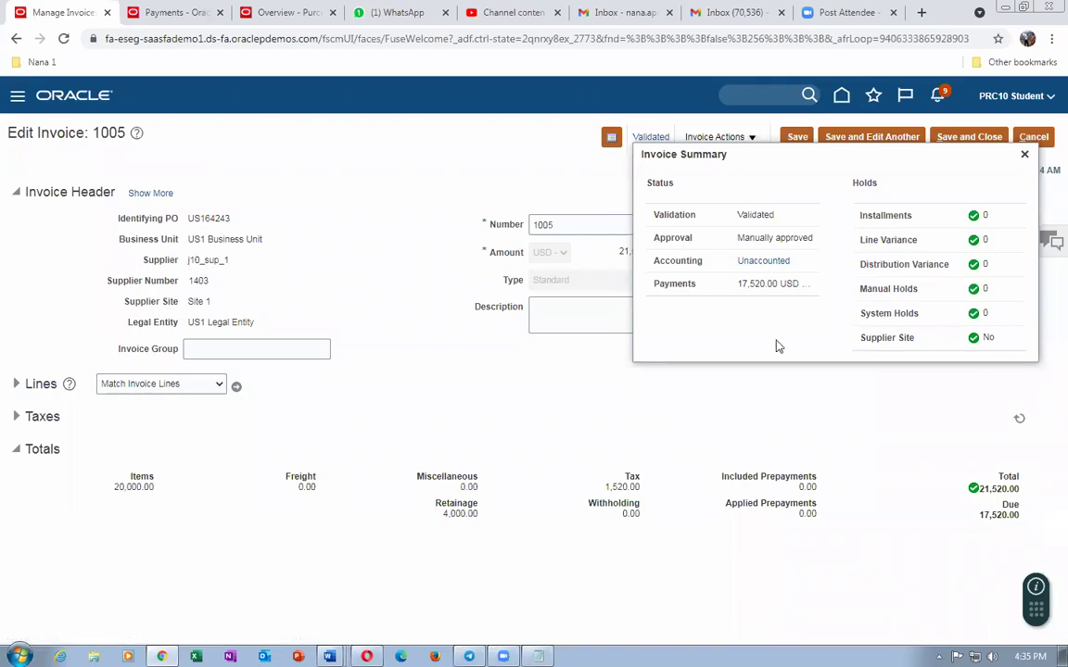
click(1023, 151)
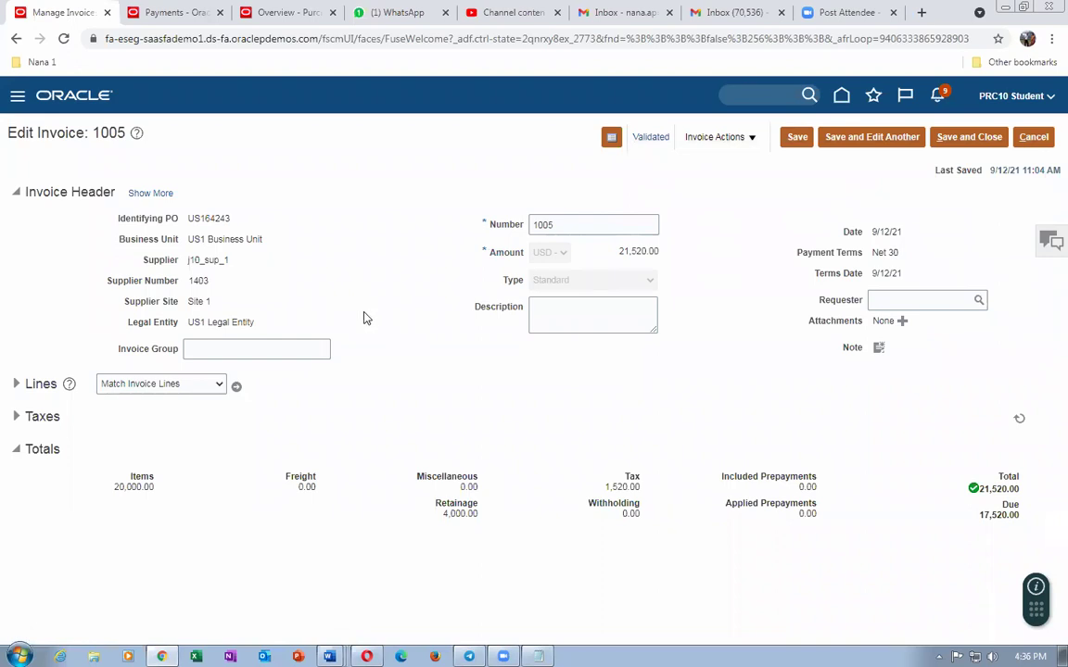
click(1033, 136)
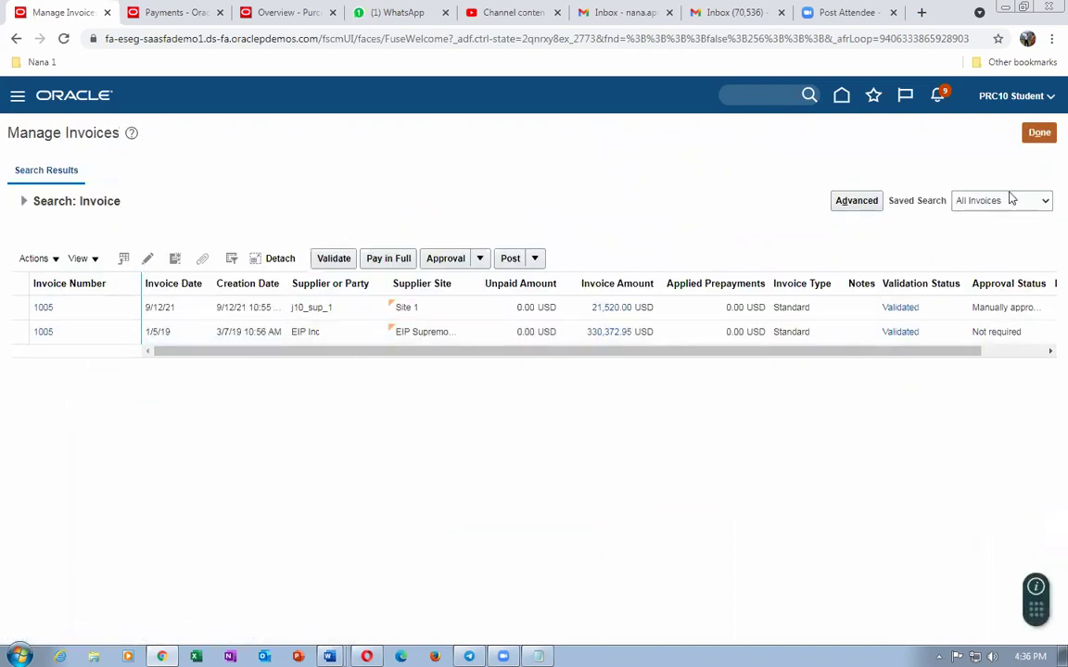
click(1040, 132)
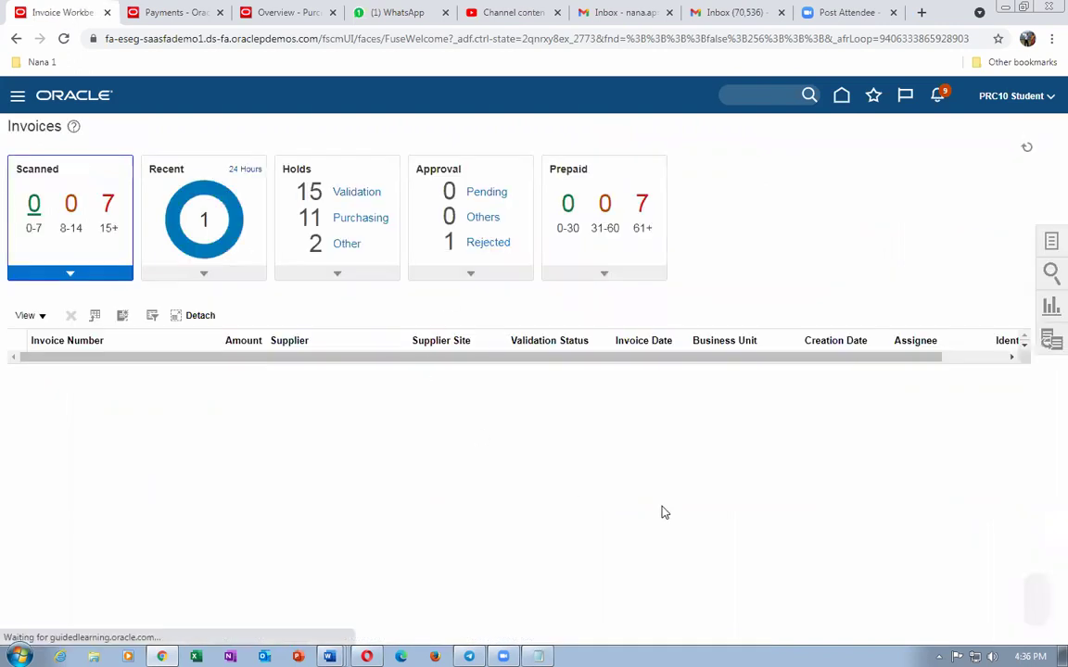
Switch to the Supplier Portal in Opera and rerun the search for invoice 1005
key(ctrl+Tab)
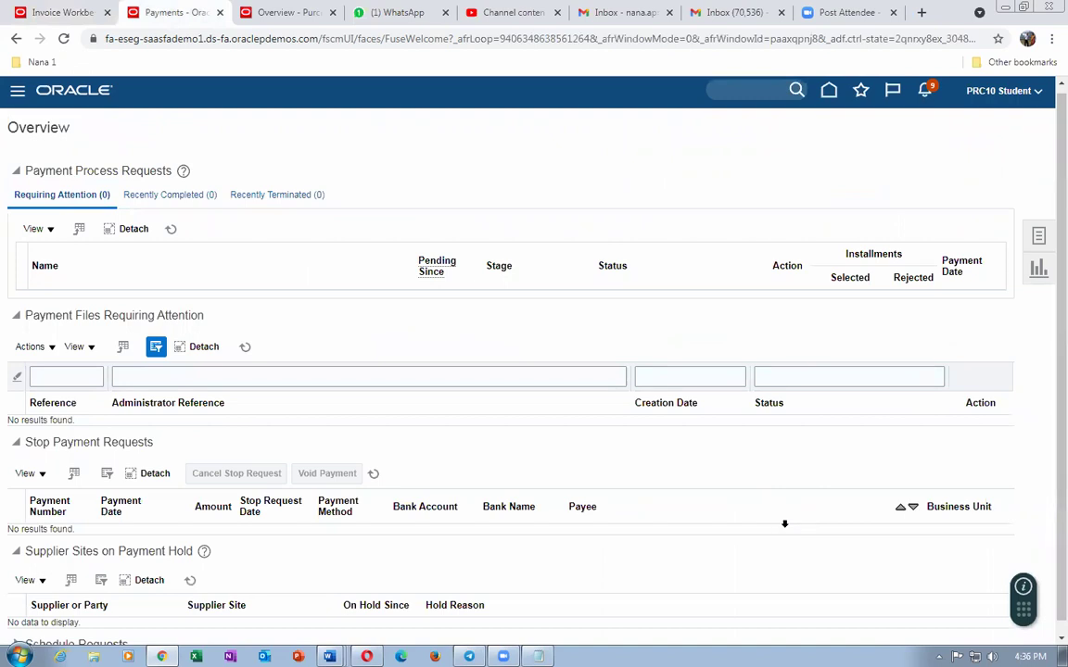
click(45, 11)
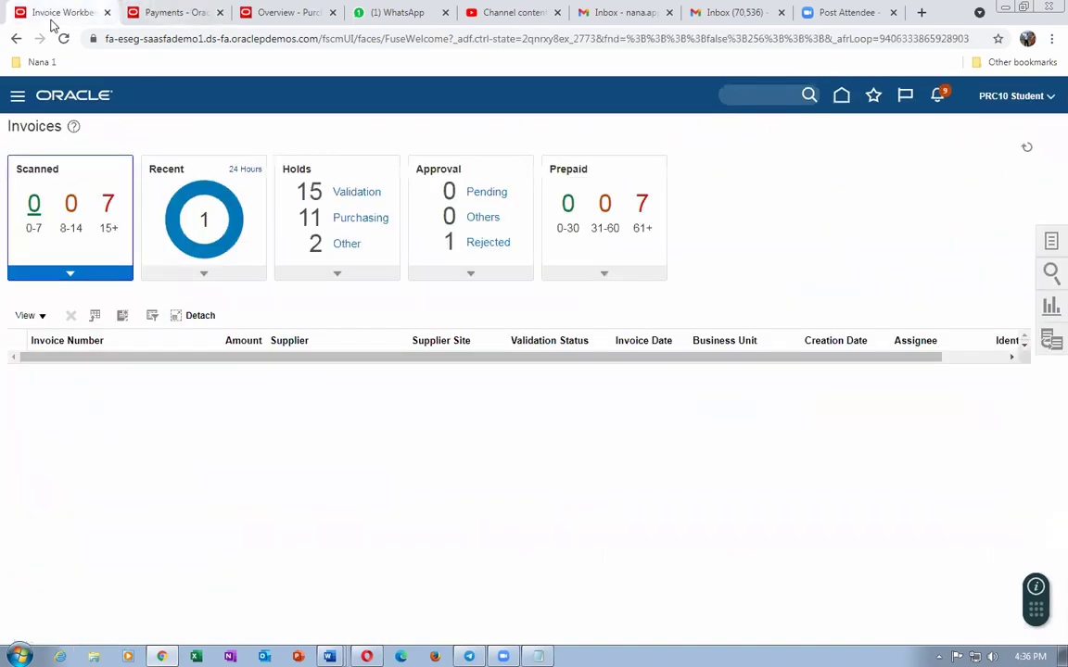
key(alt+Tab)
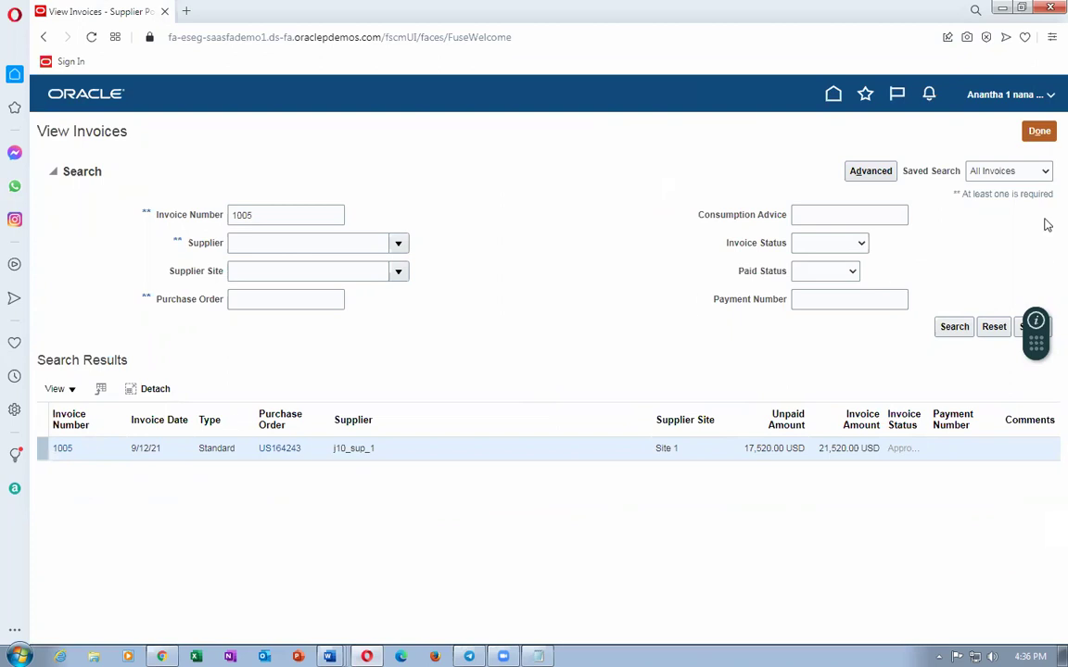
click(954, 327)
Open the payment linked to invoice 1005, examine its status and paid amount, and return to the Supplier Portal overview
click(942, 449)
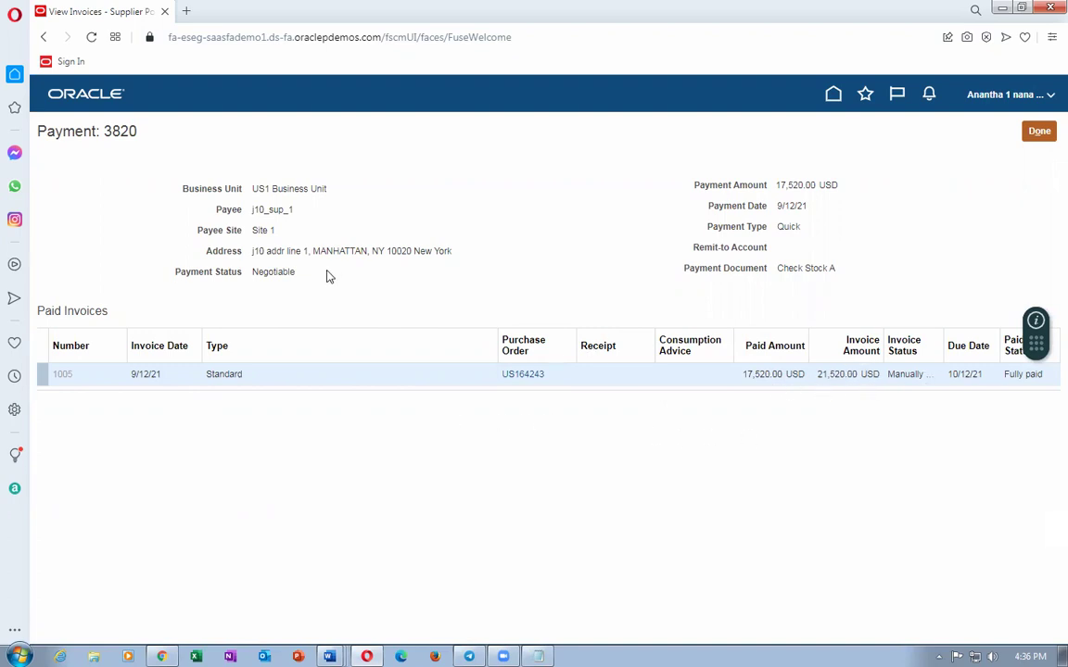
double_click(265, 270)
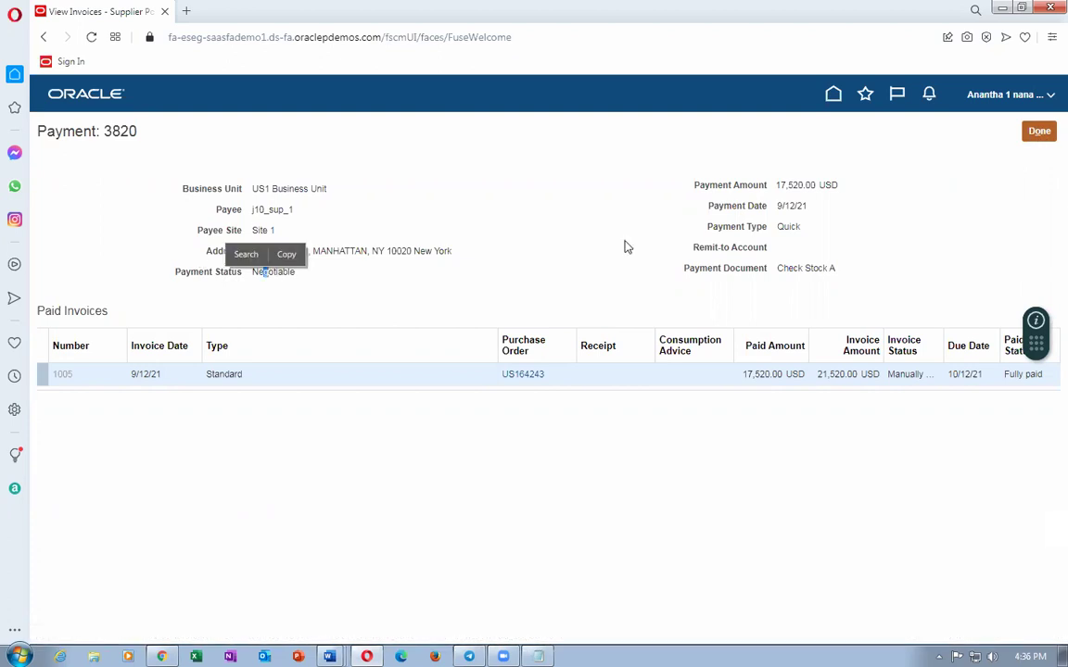
click(1040, 133)
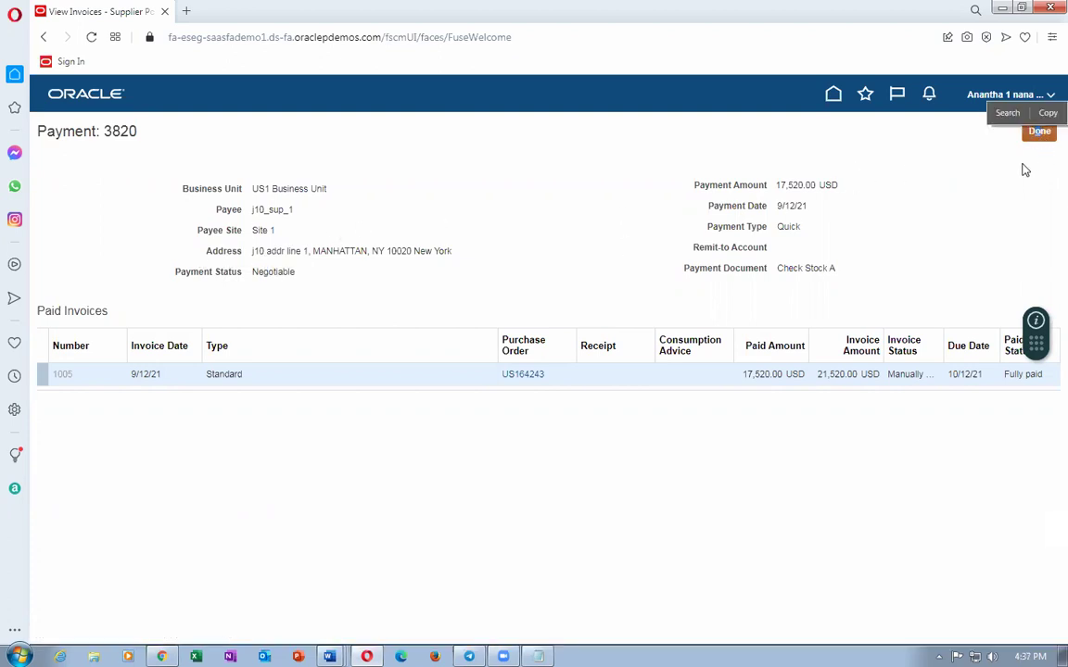
click(1039, 132)
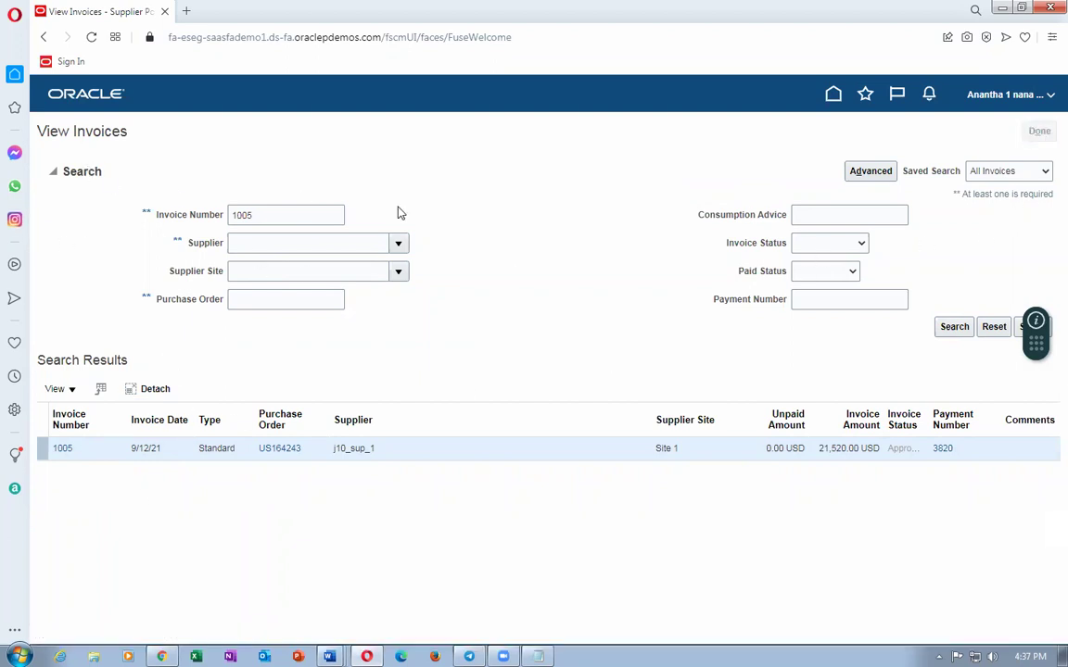
Open the View Payments search and look up the payments made to supplier j10_sup_1
scroll(88, 556, down, 5)
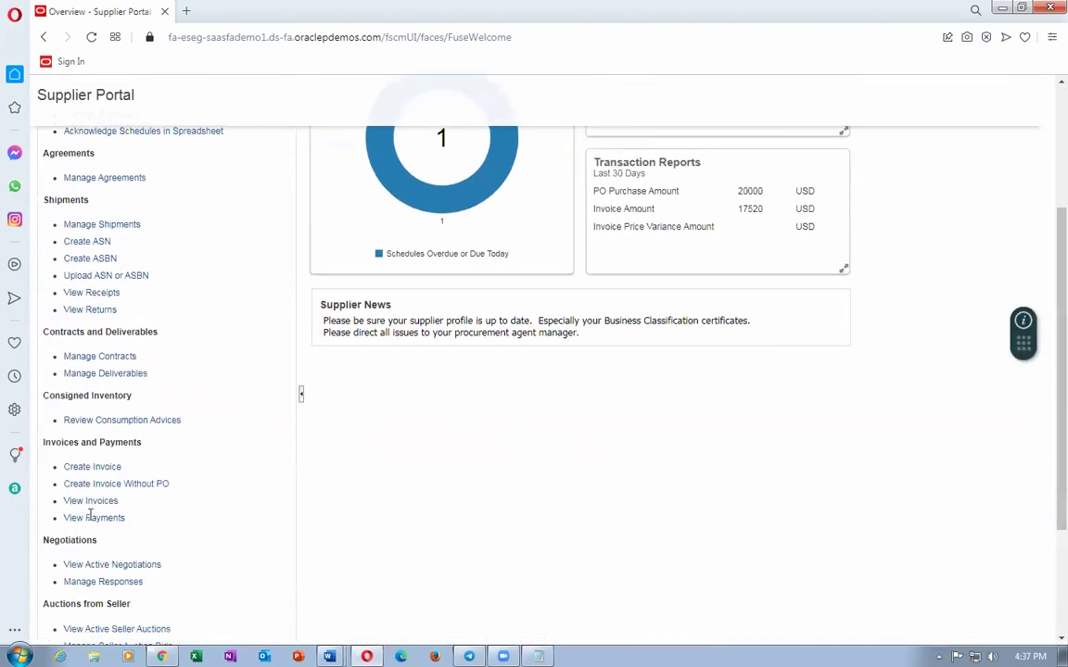
scroll(90, 604, down, 4)
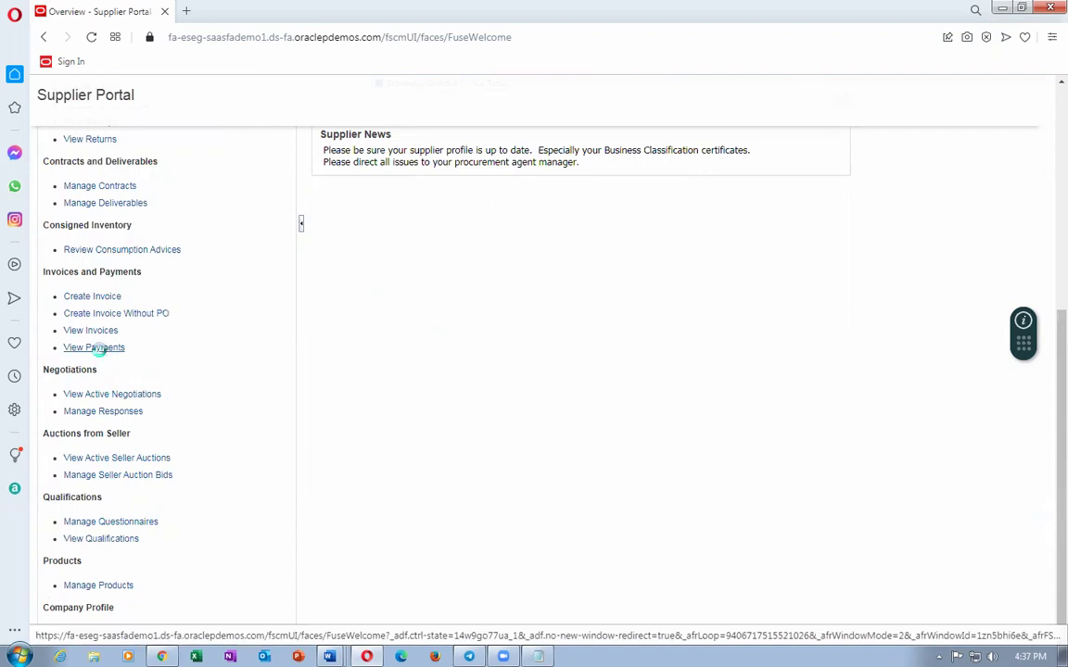
click(95, 347)
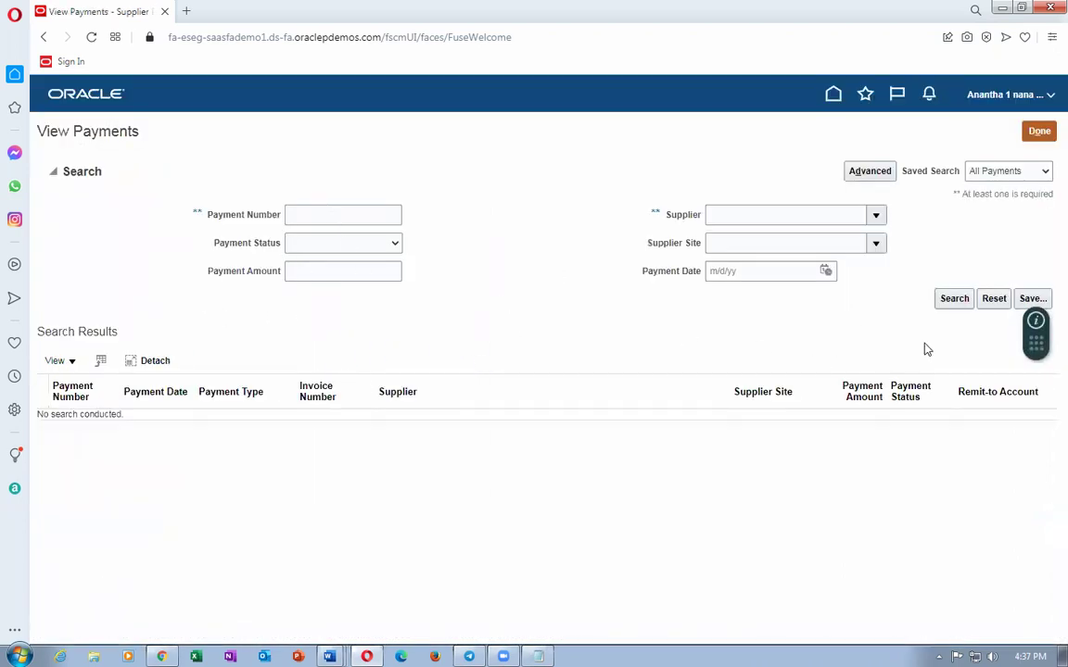
click(954, 299)
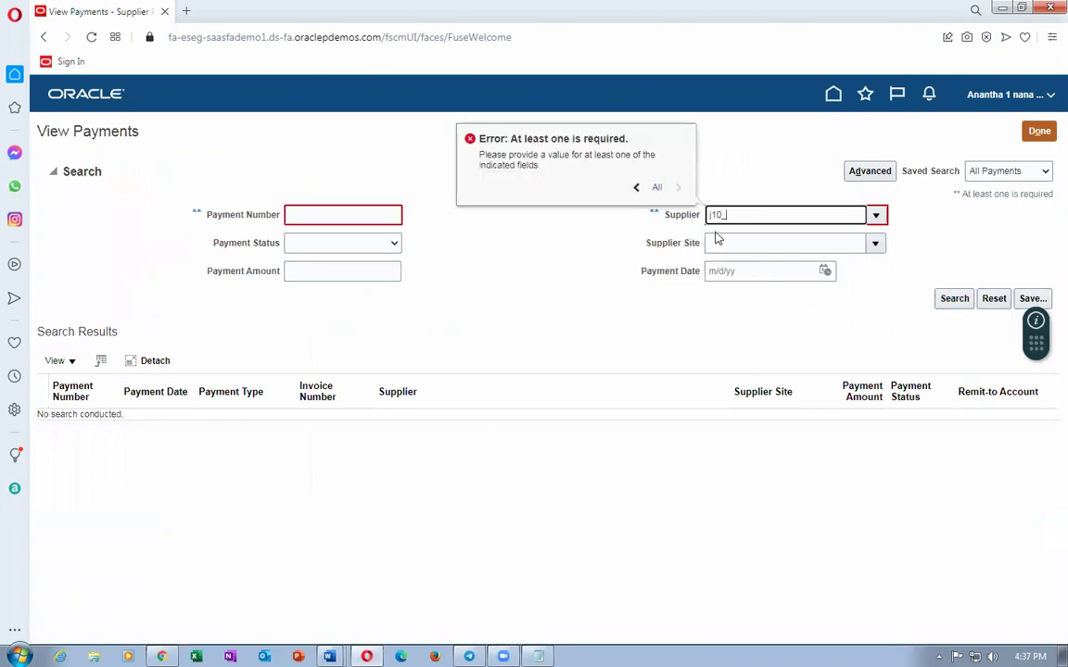
text(j10_sup)
click(717, 240)
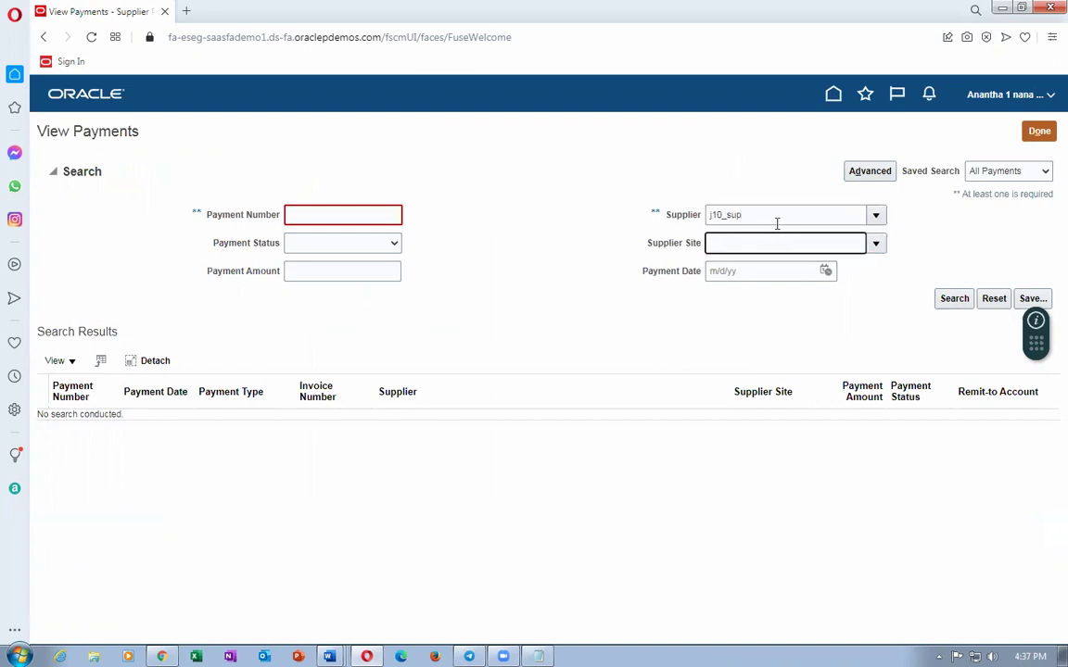
click(754, 219)
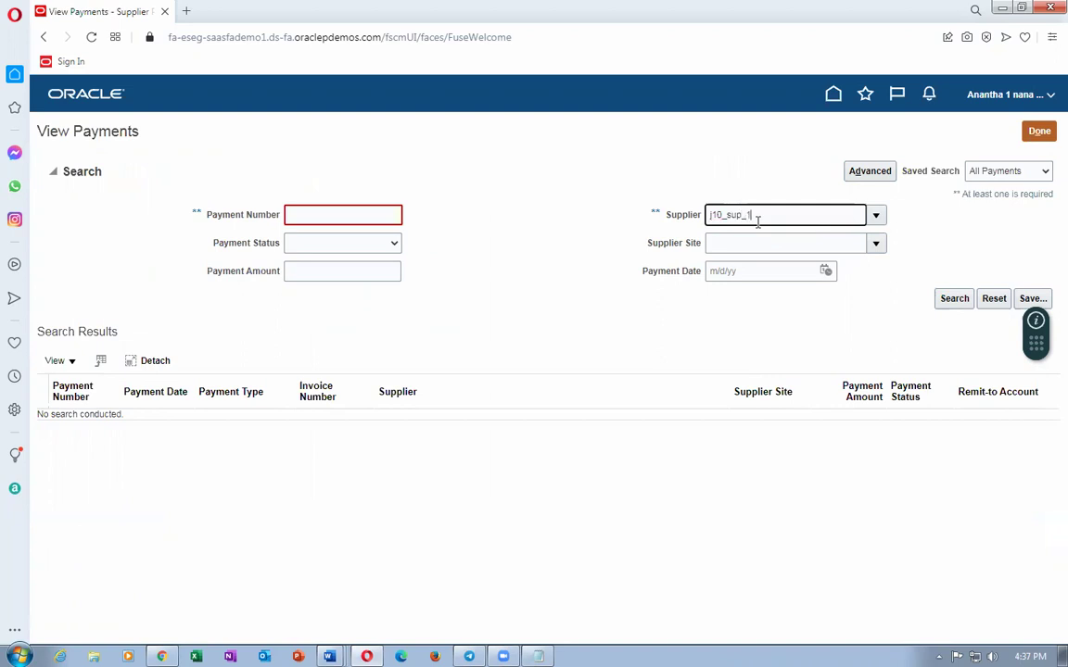
text(_1)
key(Tab)
click(952, 301)
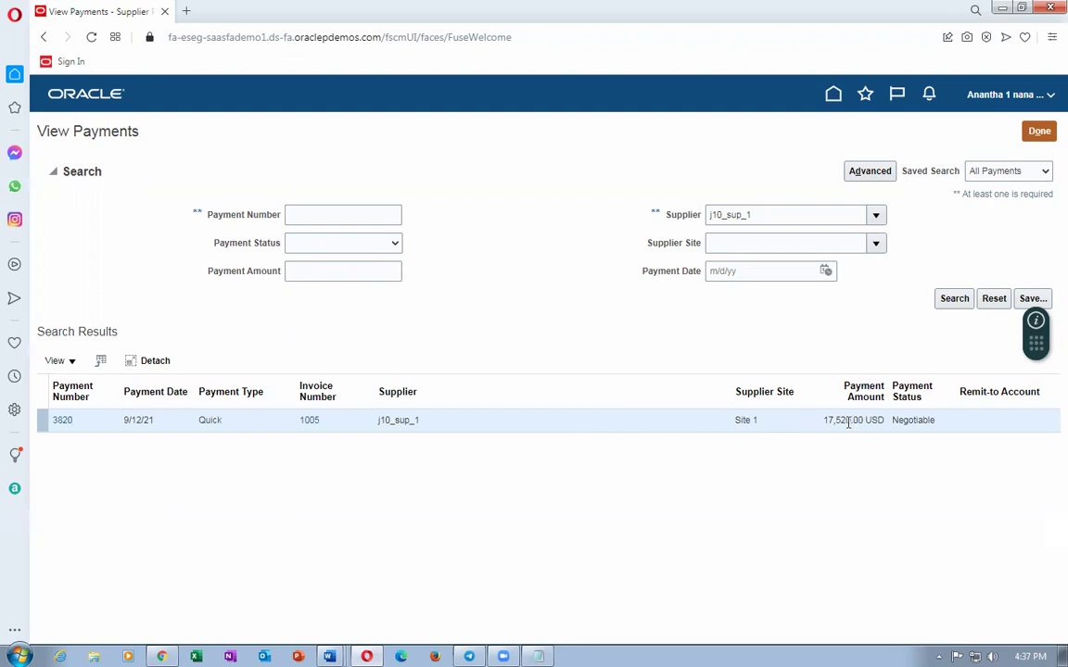
Open the supplier's payment from the results, review its details and paid invoices, and go back to the Supplier Portal overview
click(57, 421)
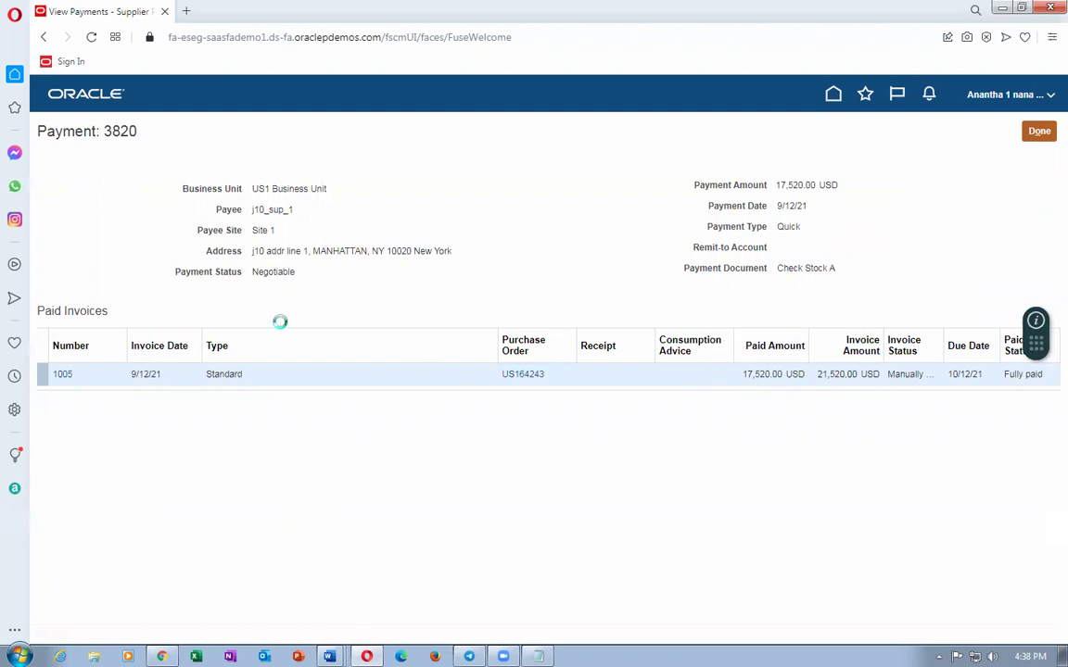
click(1034, 133)
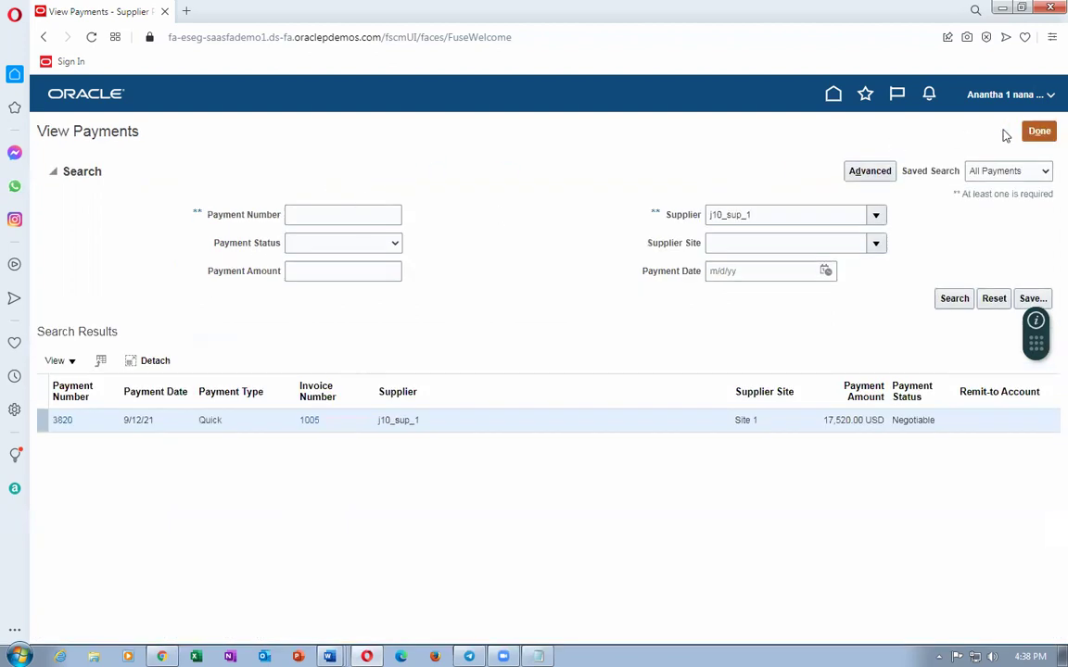
click(1036, 132)
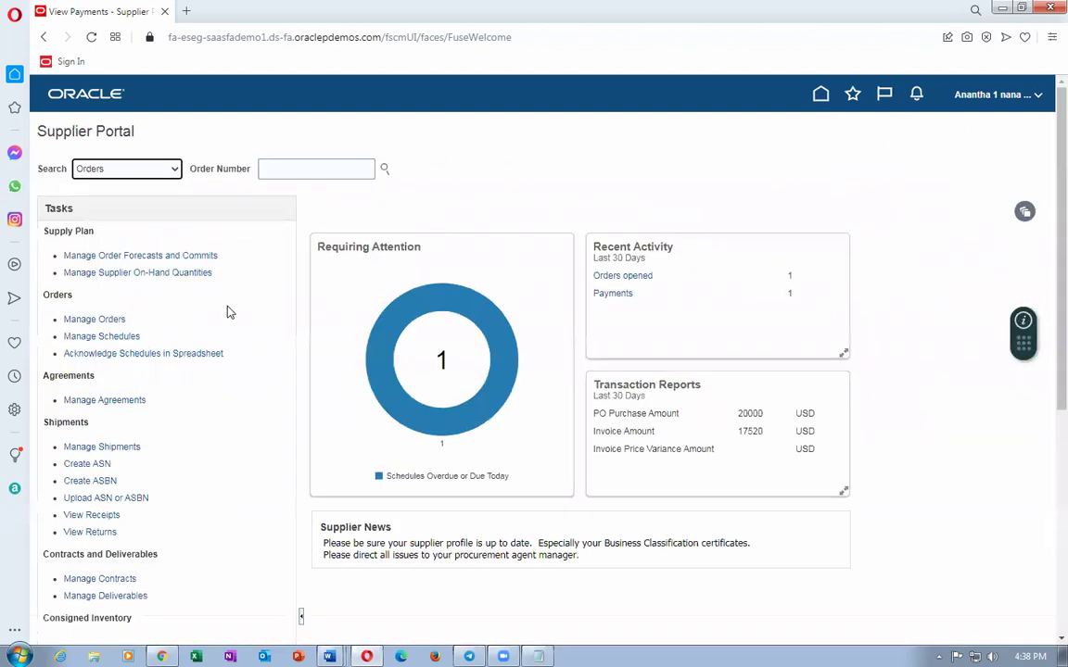
Open the supplier's retainage purchase order and examine its order life cycle details, including invoiced, paid and retainage amounts
scroll(185, 481, down, 1)
scroll(185, 481, down, 1)
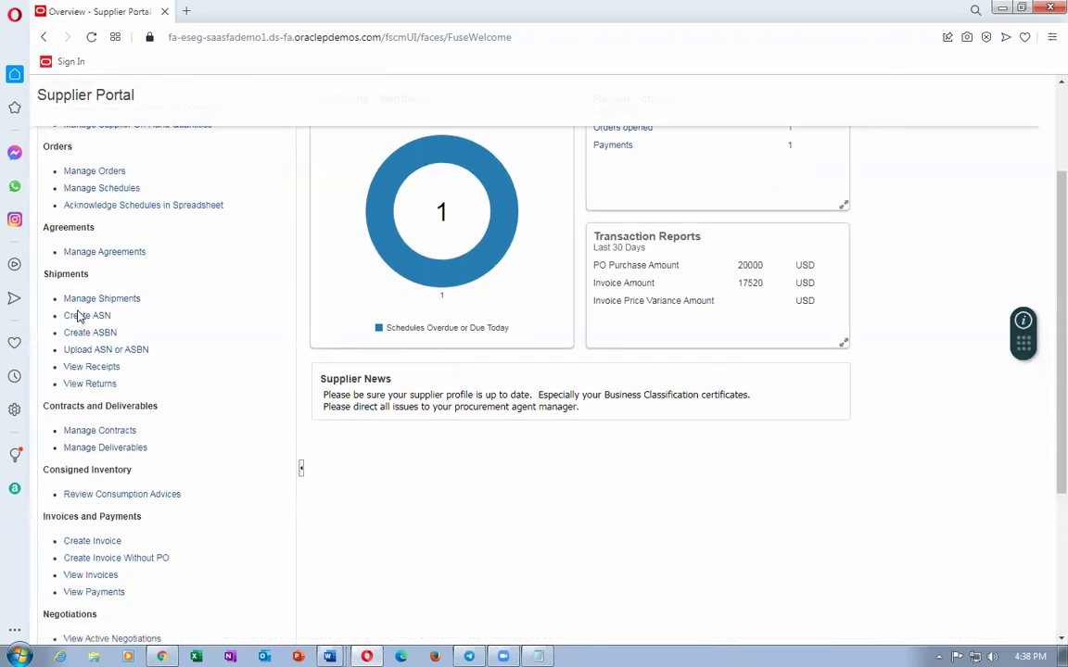
scroll(478, 278, up, 1)
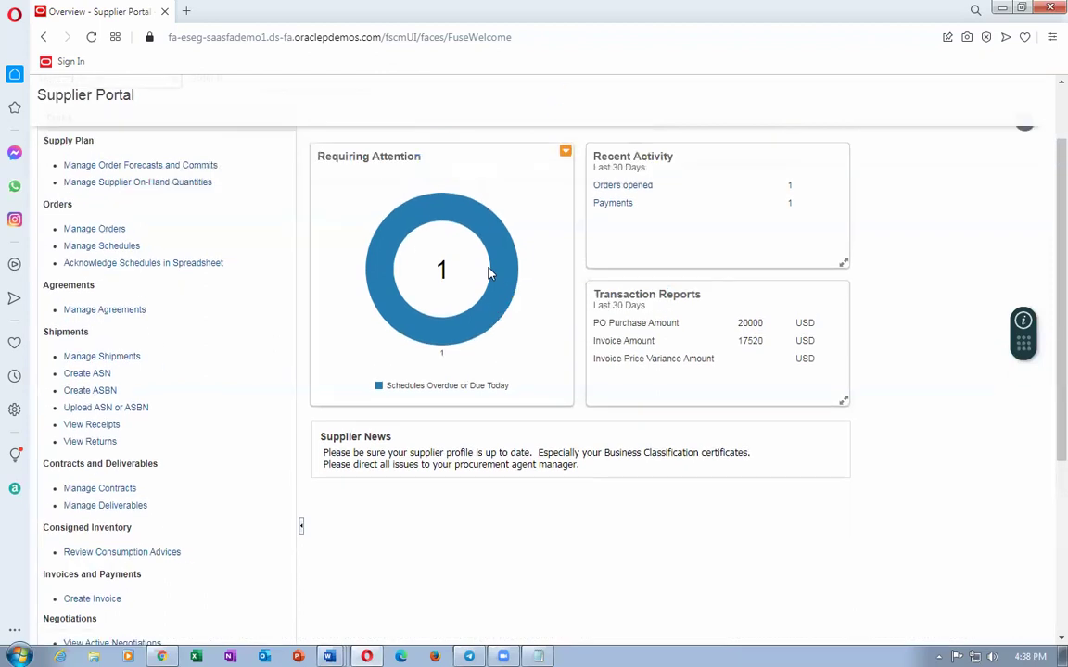
click(449, 234)
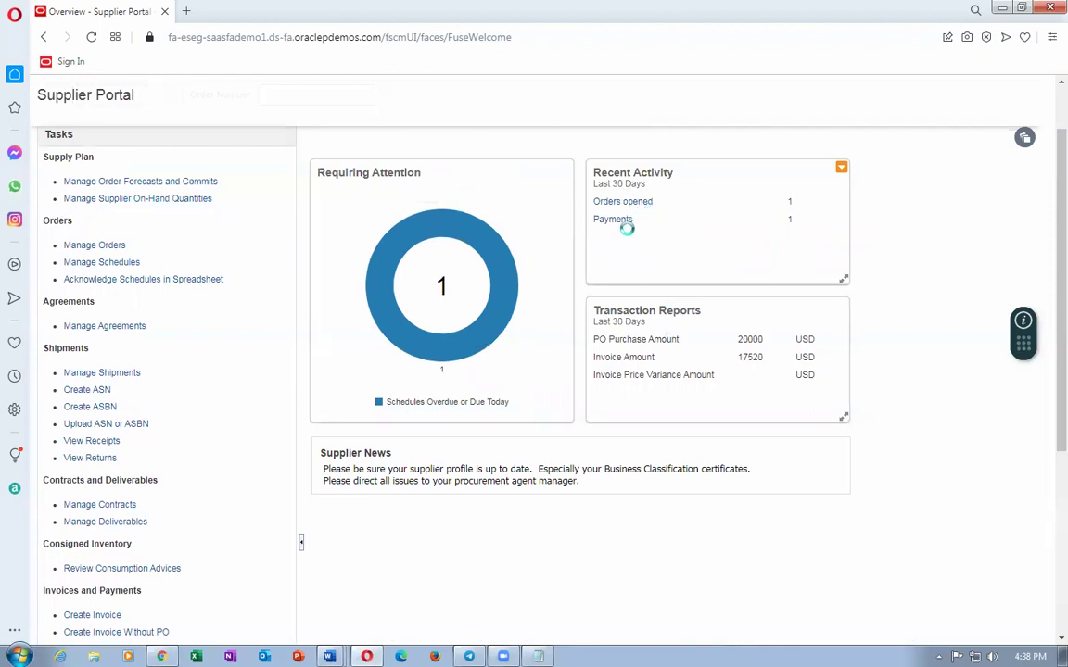
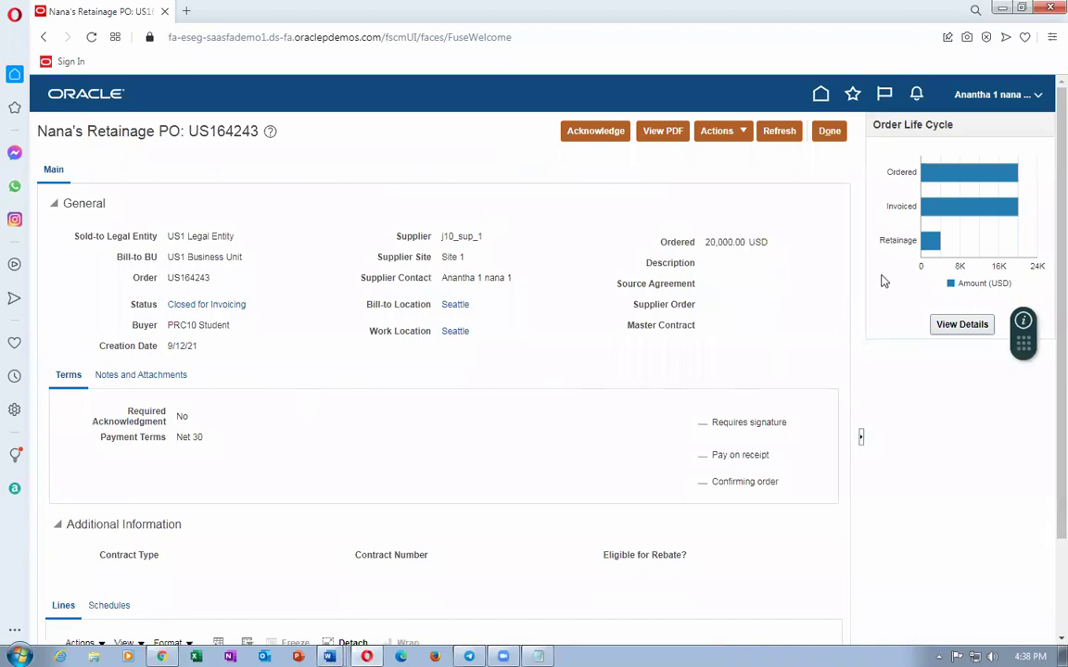
click(963, 324)
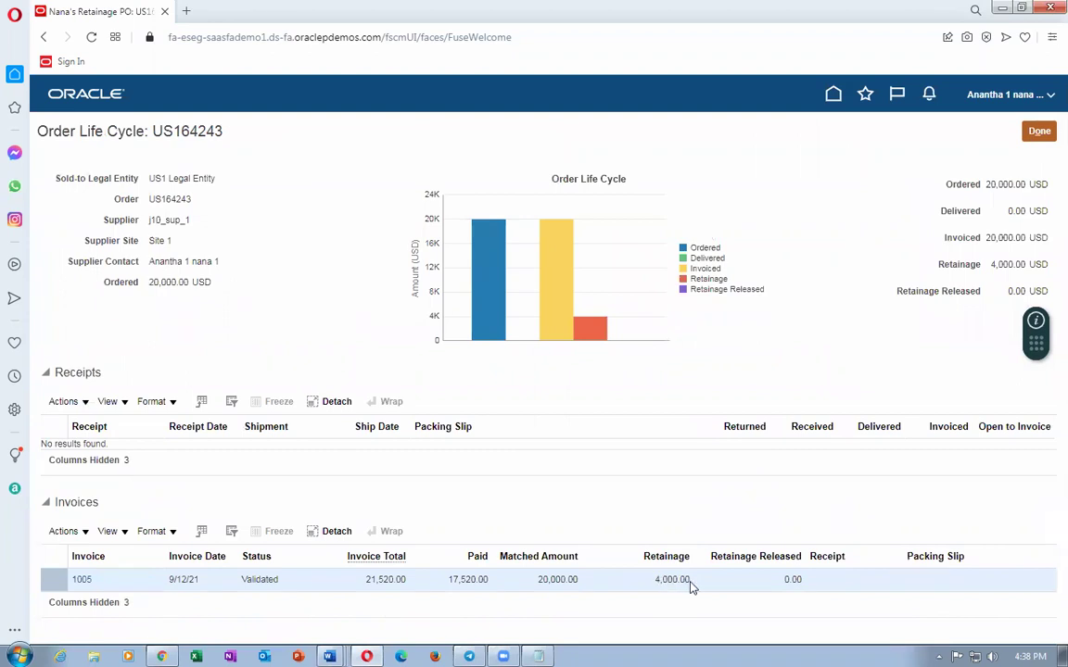
Switch to the Payables invoice workbench and start a new invoice identified by the supplier's retainage purchase order number
drag(688, 580, 658, 585)
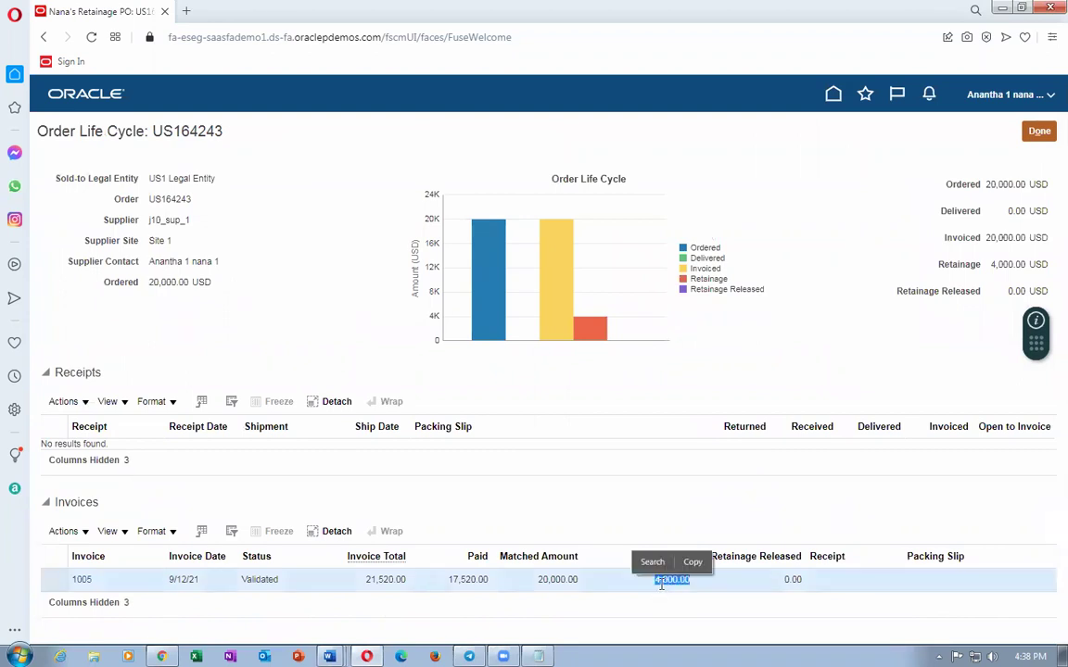
key(alt+Tab)
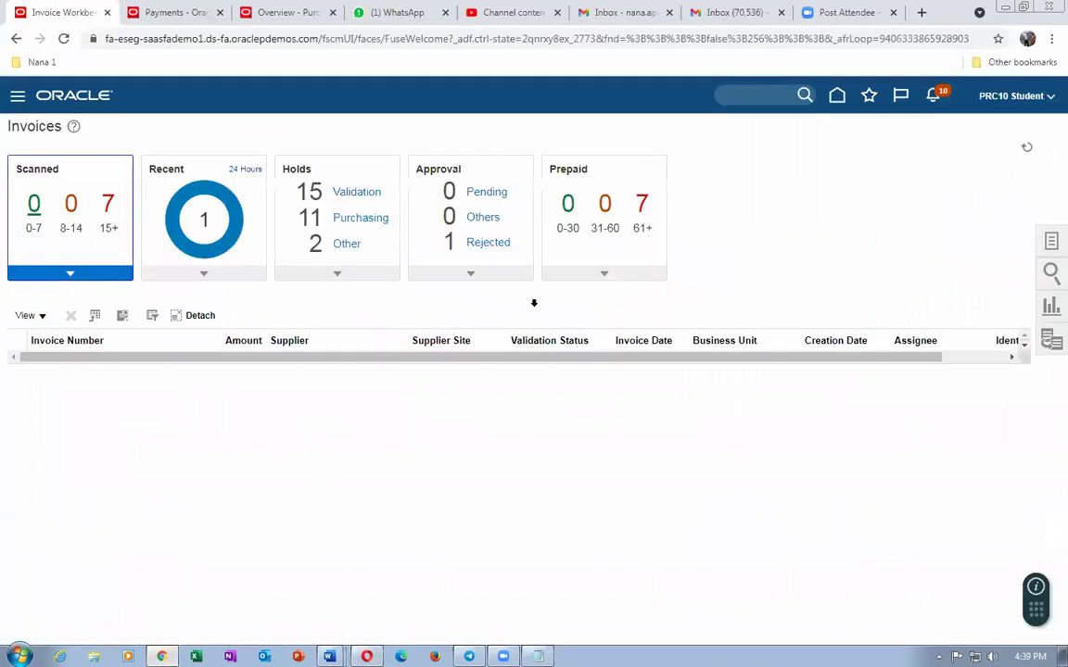
click(1050, 242)
click(949, 145)
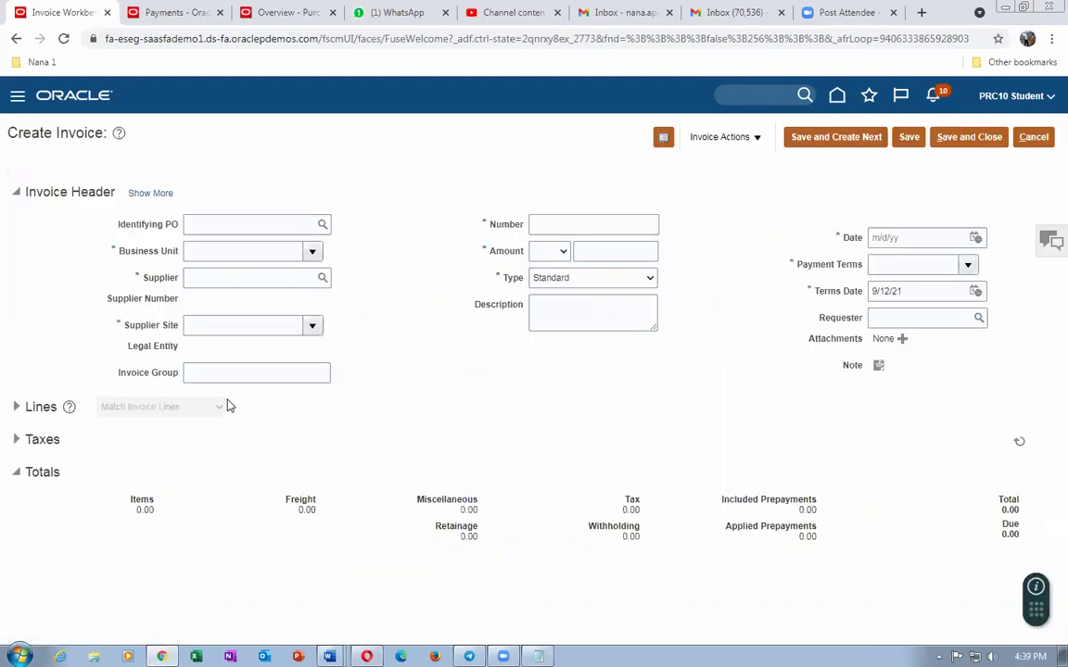
click(227, 223)
text(US164241)
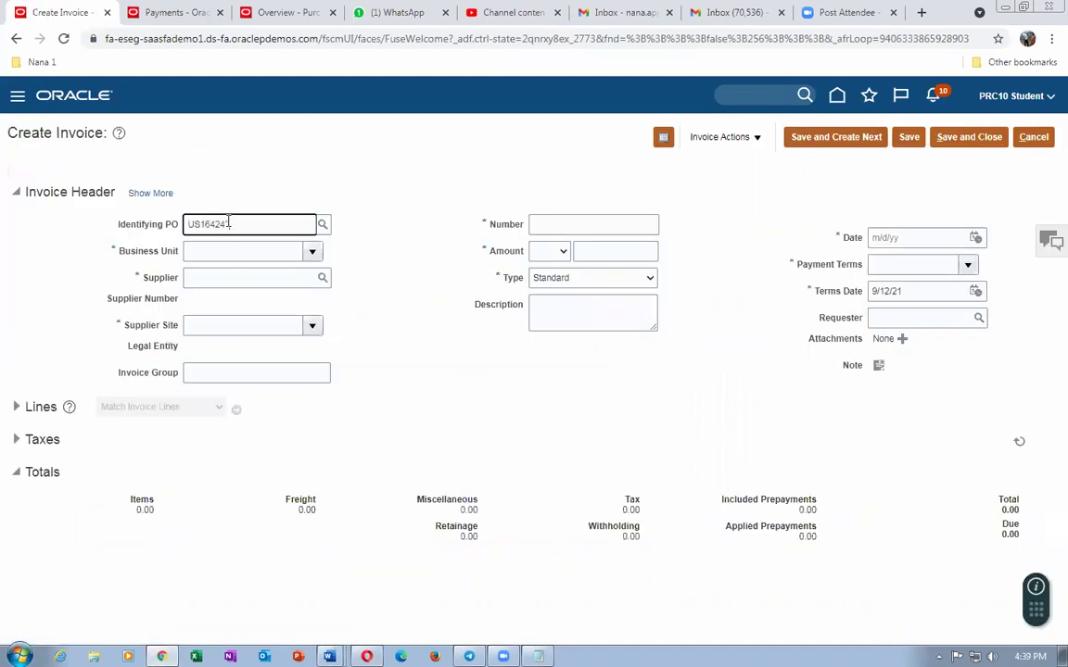
key(Tab)
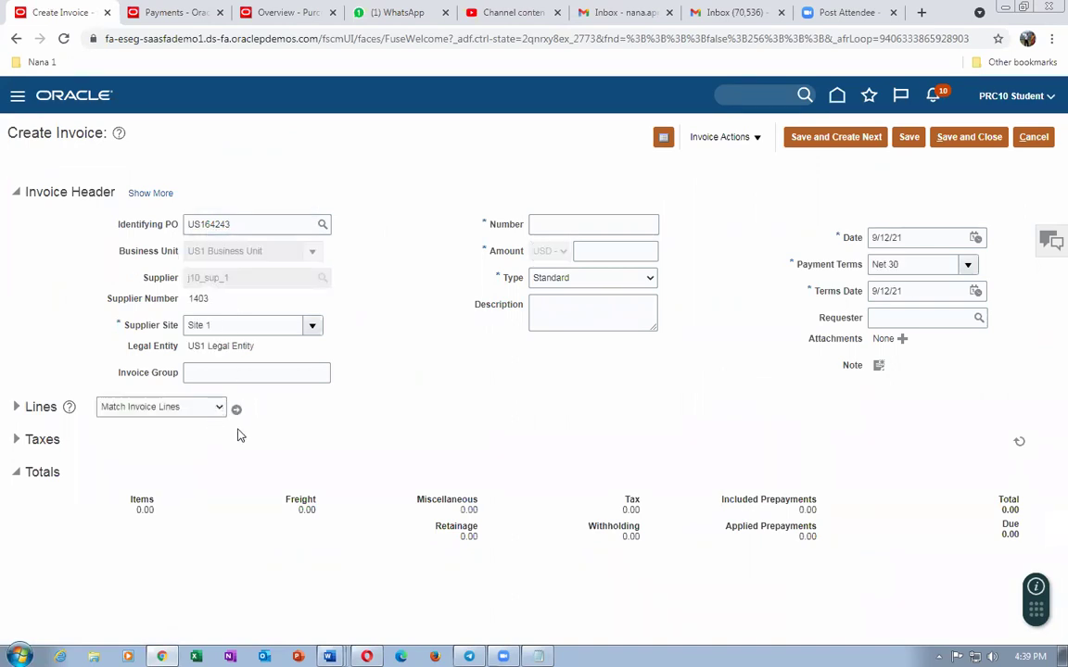
Set the invoice number to 1006, the amount to 4,000 and the type to Retainage release
click(546, 223)
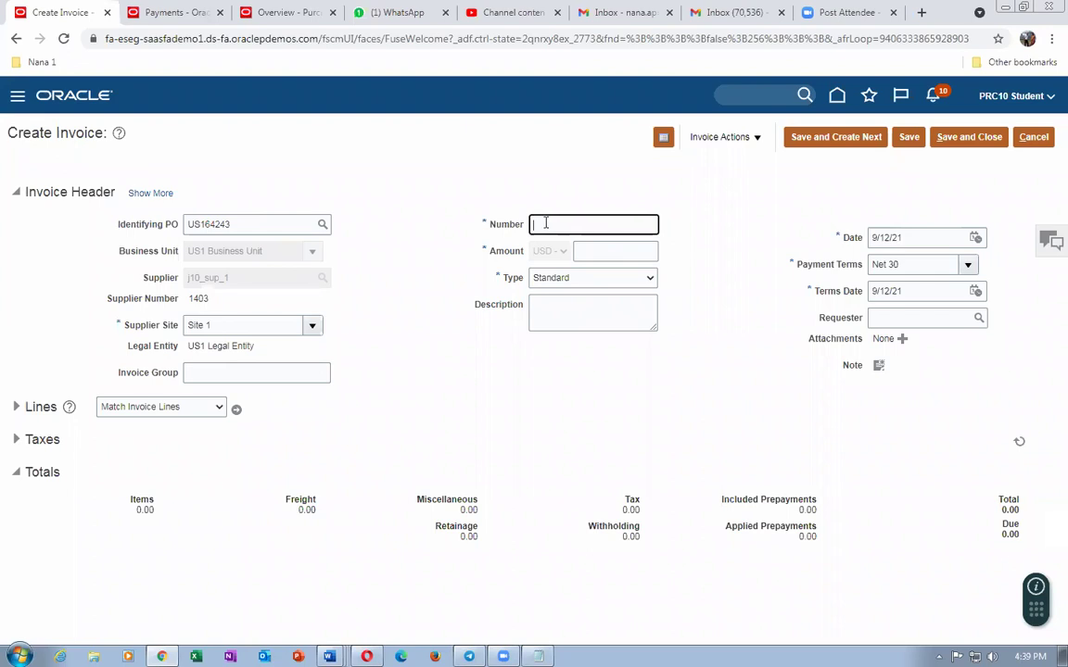
text(1006)
key(Tab)
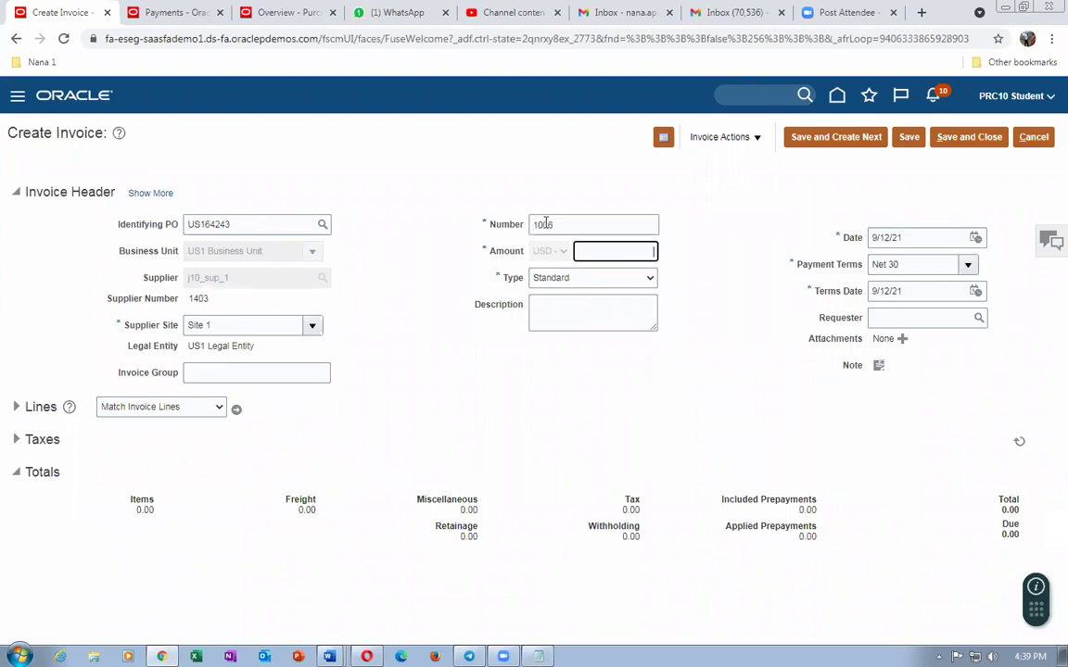
text(4000)
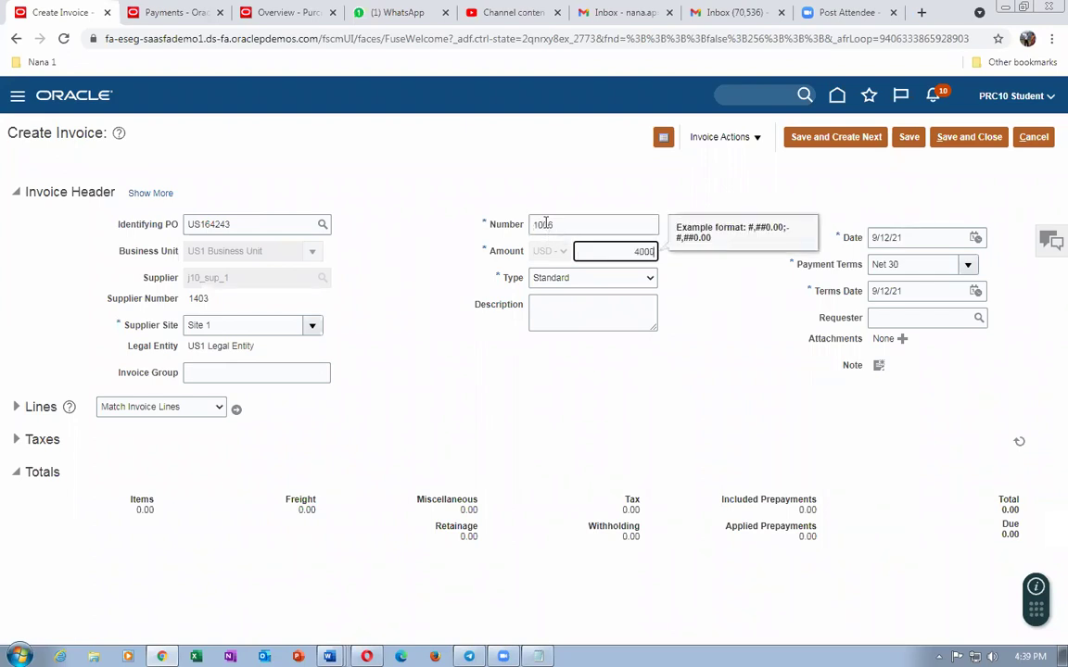
key(Tab)
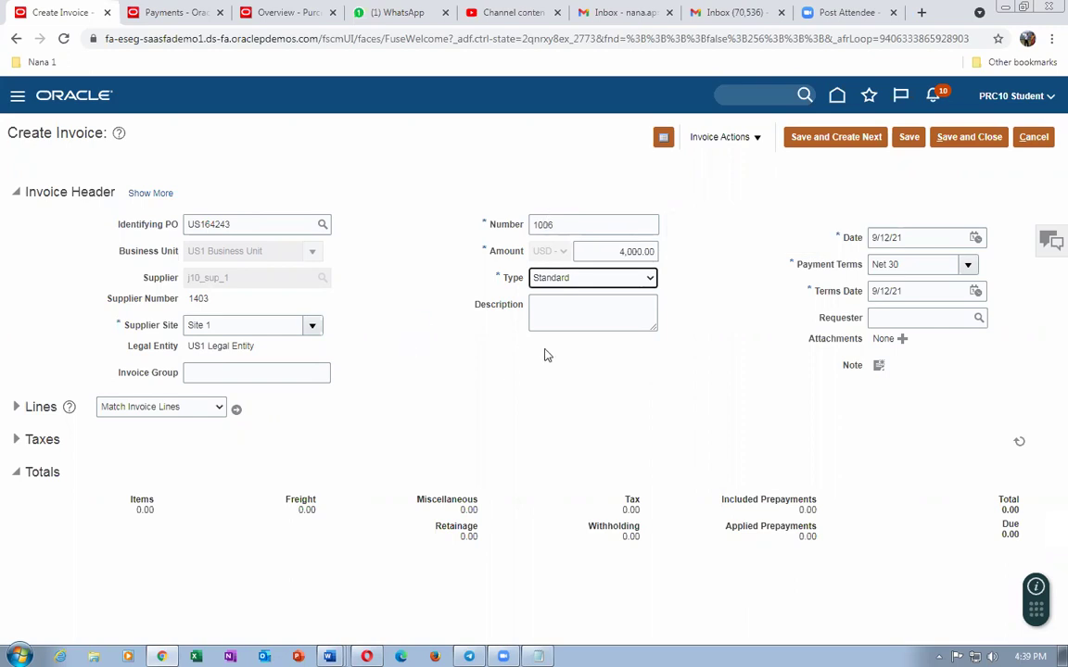
click(553, 278)
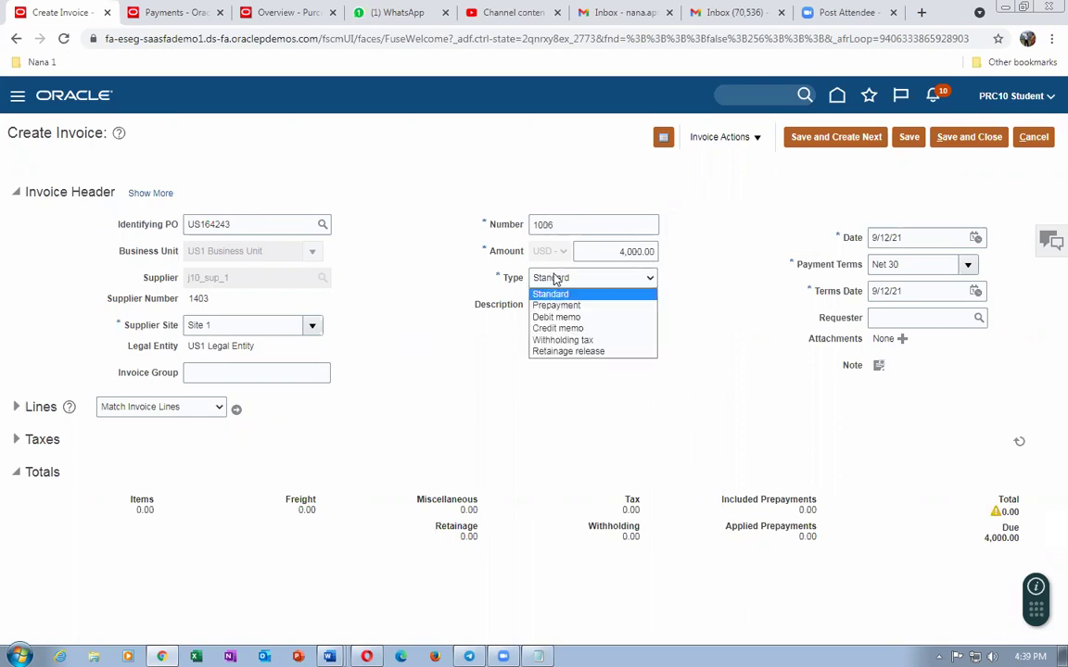
click(572, 356)
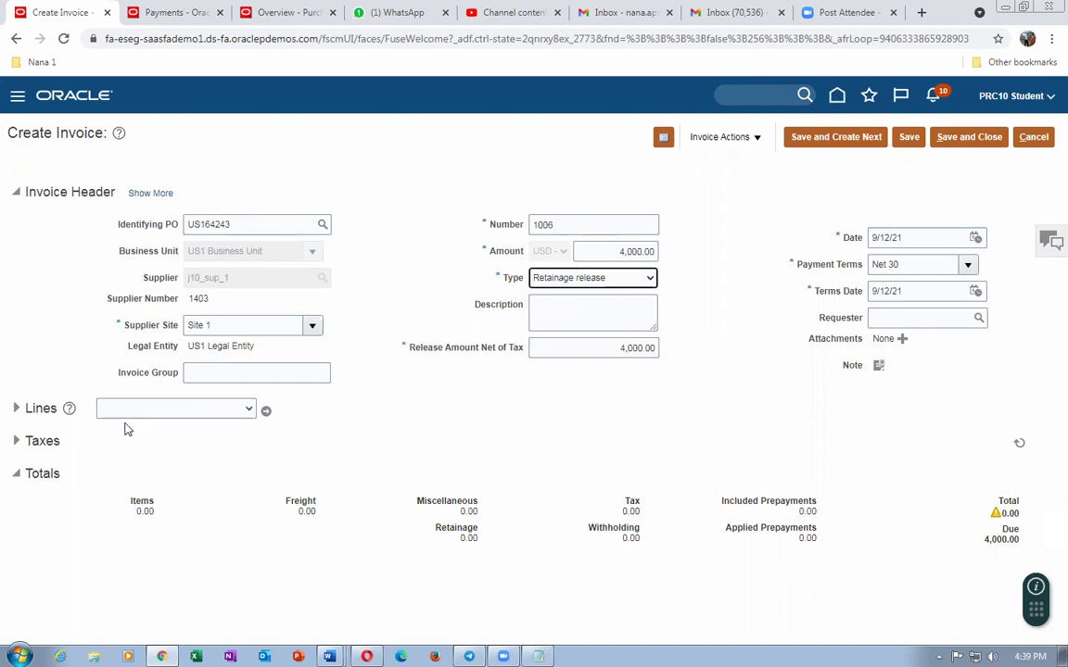
Release the retainage held on line 1 of invoice 1005 using Retainage Release by Invoice Lines, and leave the invoice form
click(173, 411)
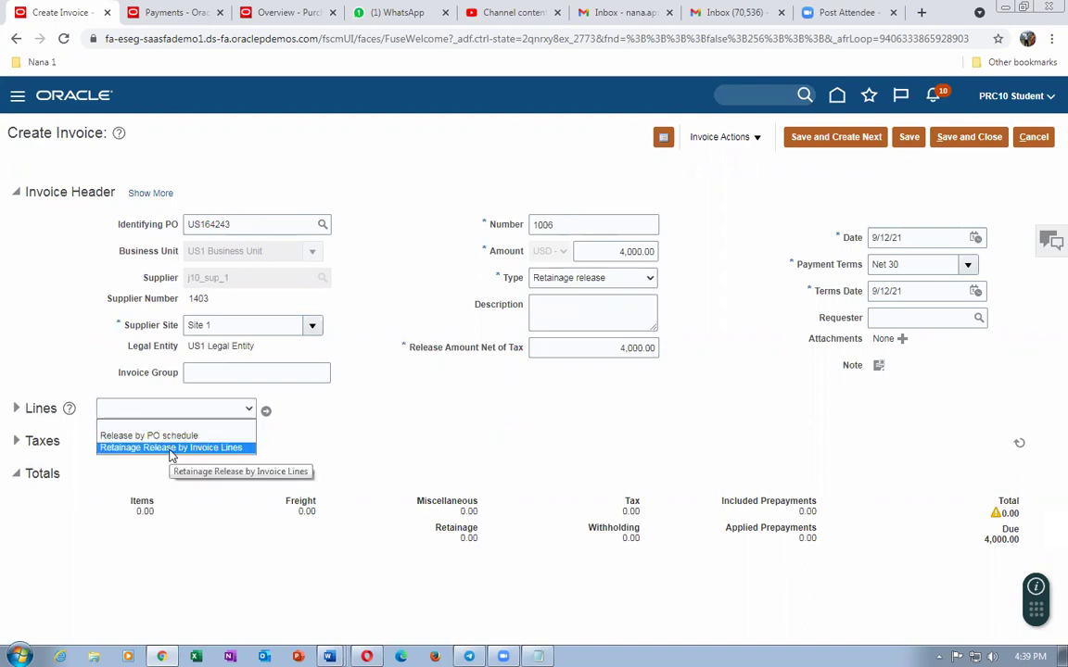
click(172, 449)
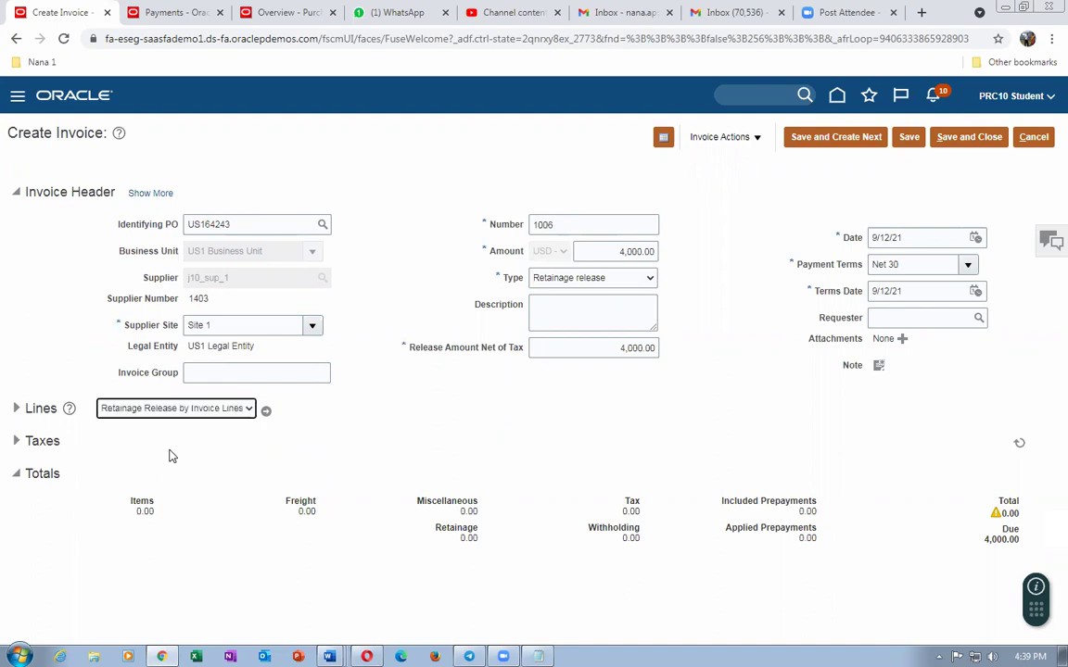
click(148, 409)
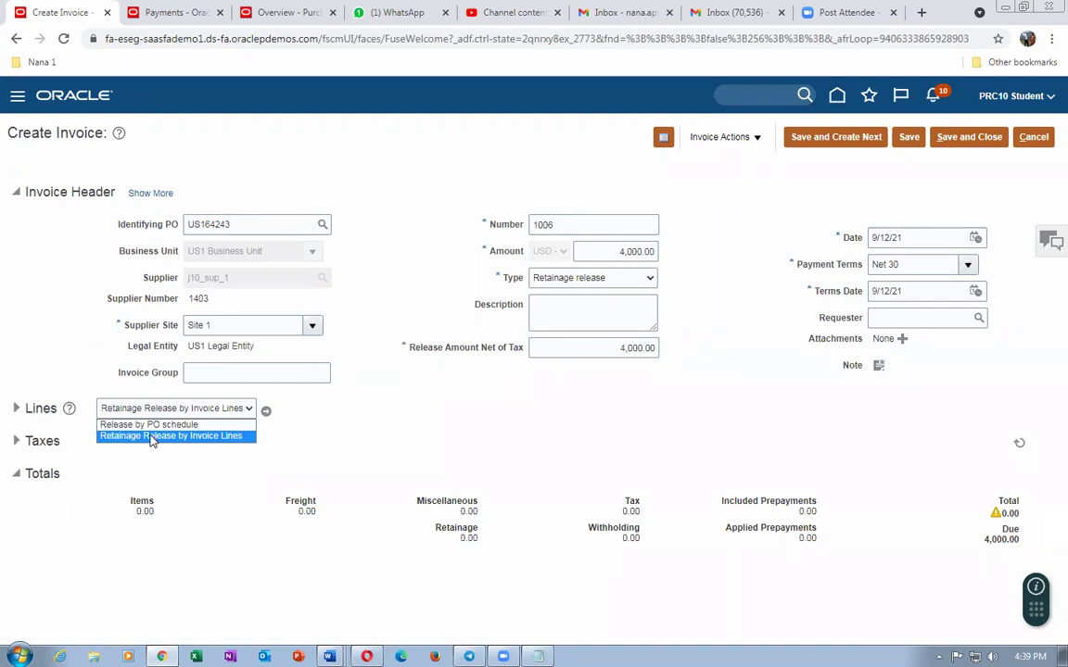
click(152, 437)
click(266, 413)
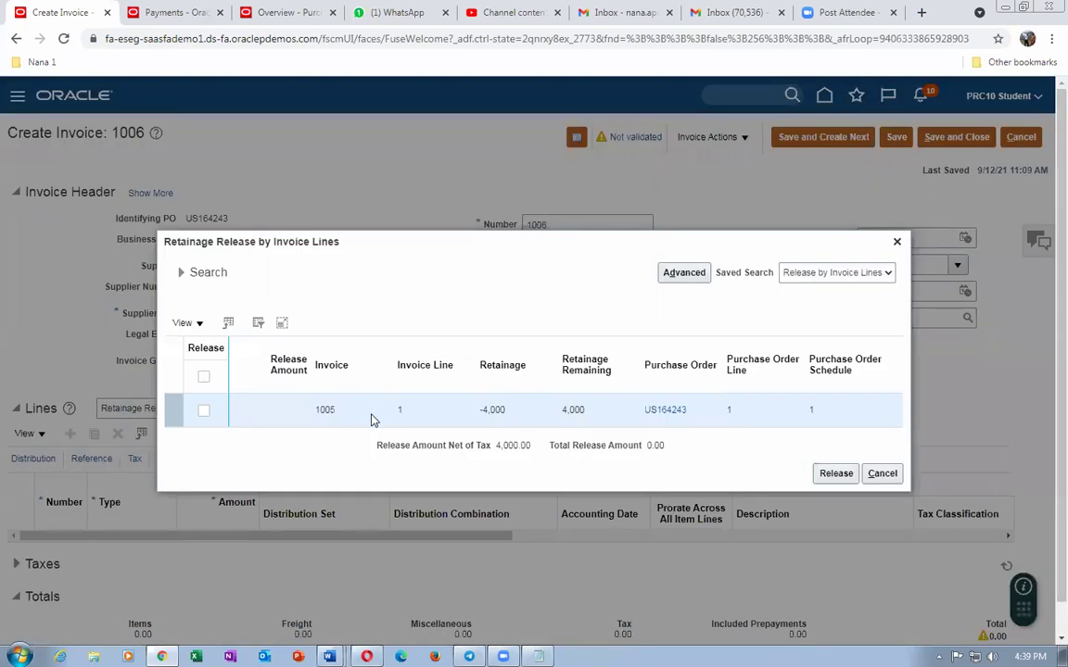
click(203, 412)
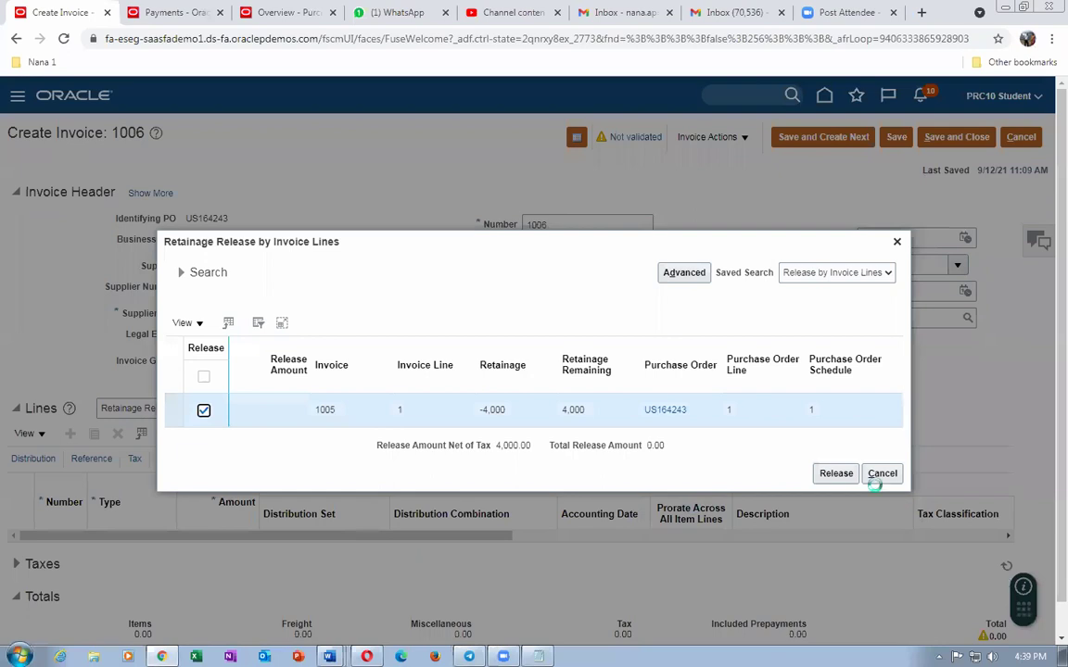
click(835, 474)
click(1013, 139)
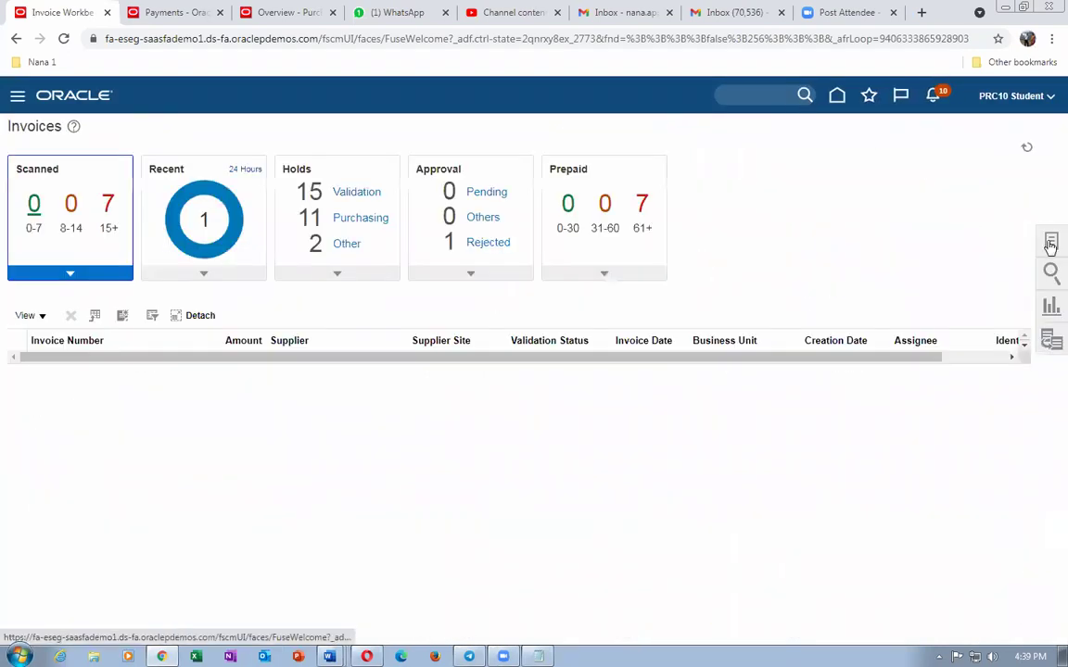
Start another invoice identified by the same retainage purchase order number
click(1051, 243)
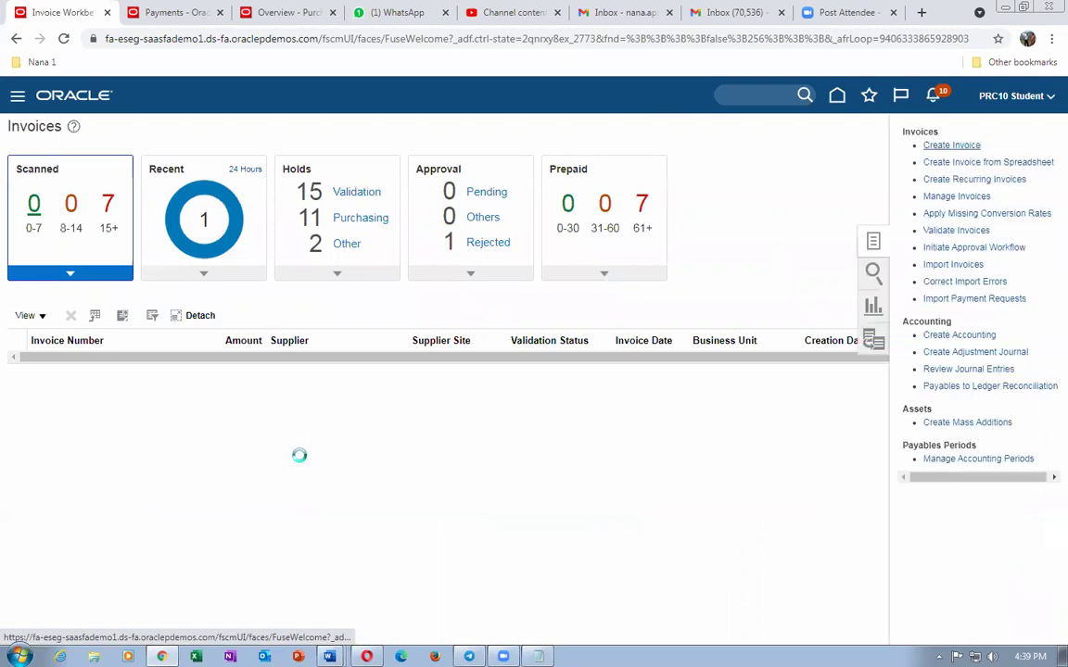
click(224, 226)
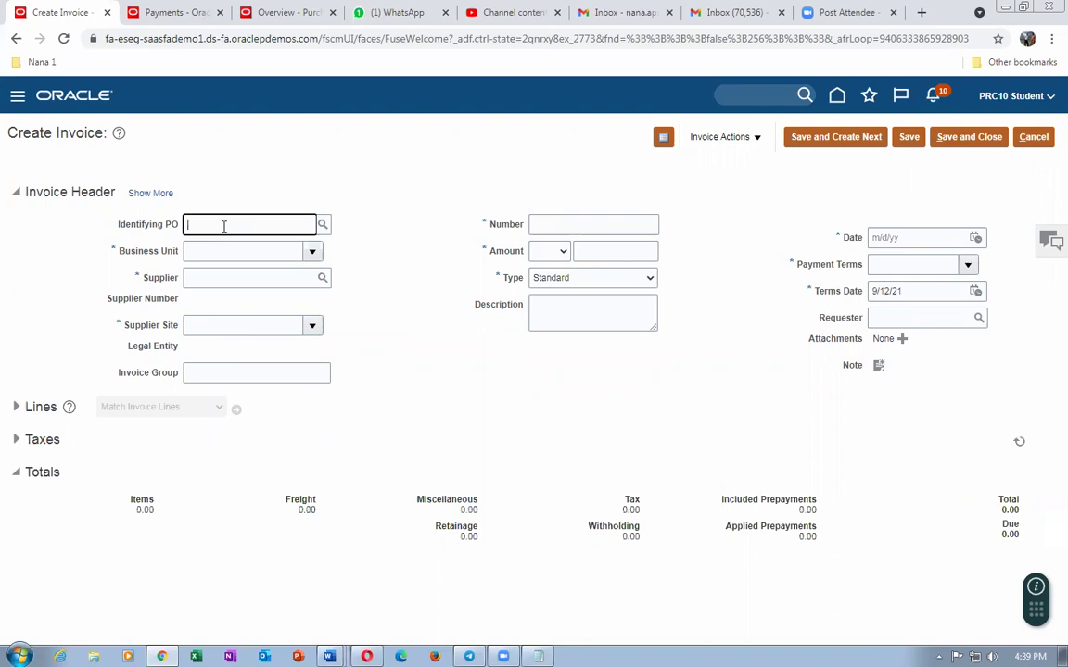
text(US164243)
click(381, 338)
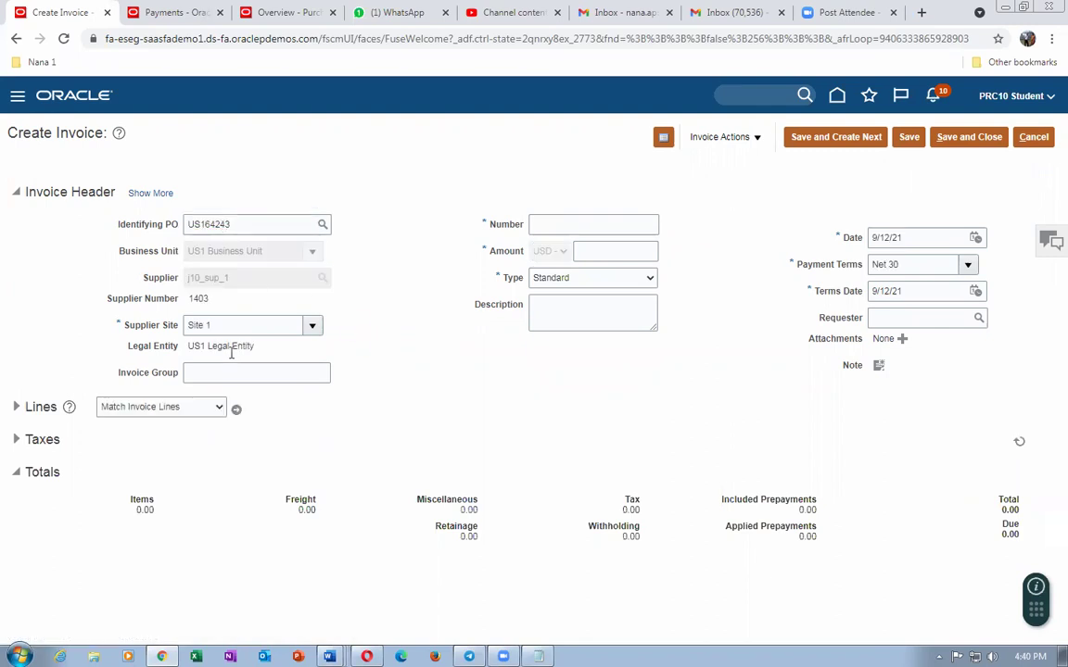
Set the new invoice's number to 1007, its amount to 4,000 and its type to Retainage release
click(563, 222)
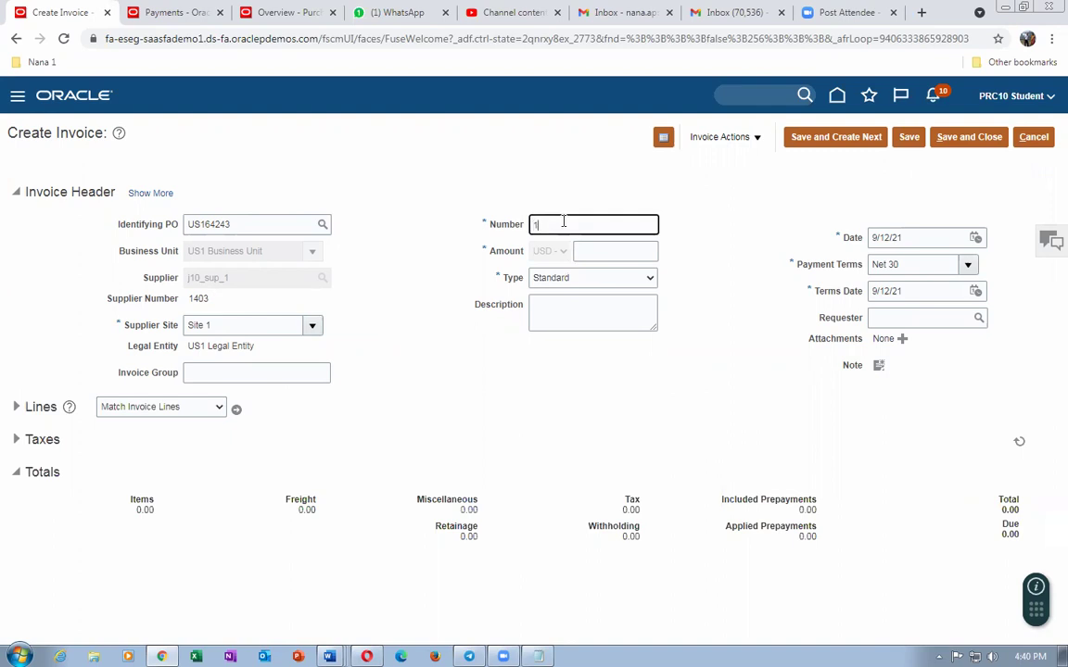
key(Tab)
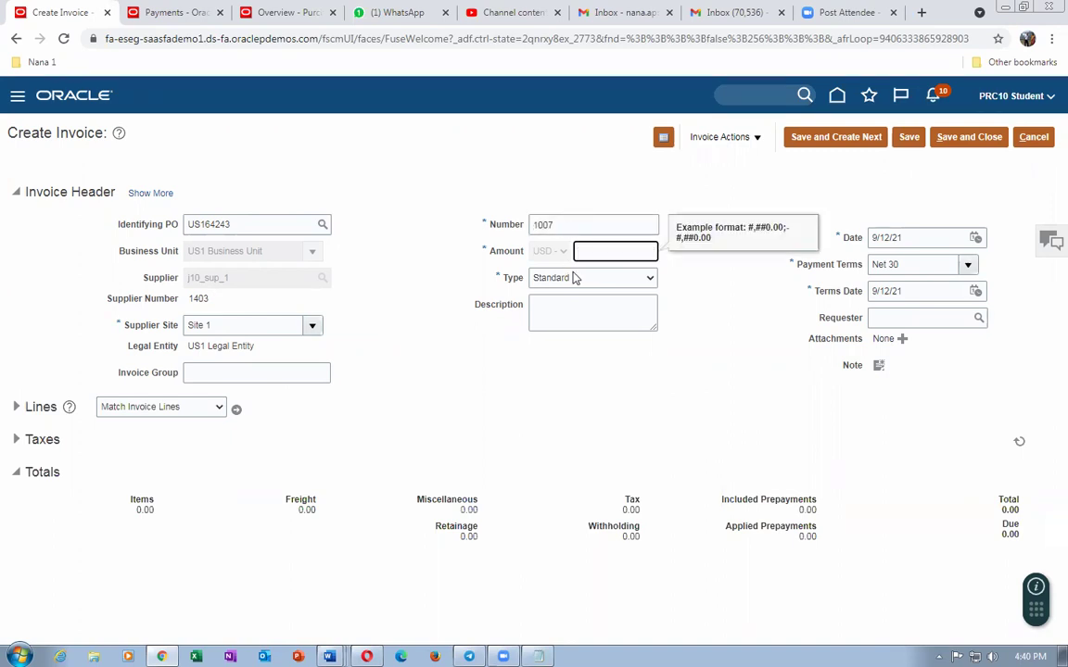
text(4,000)
key(Tab)
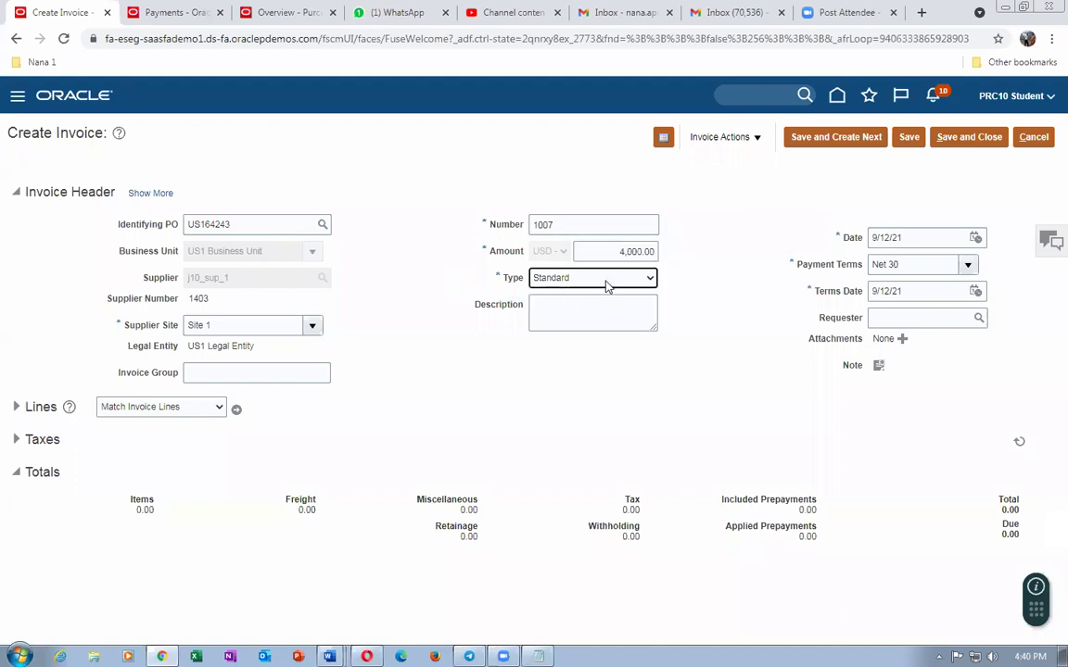
click(607, 282)
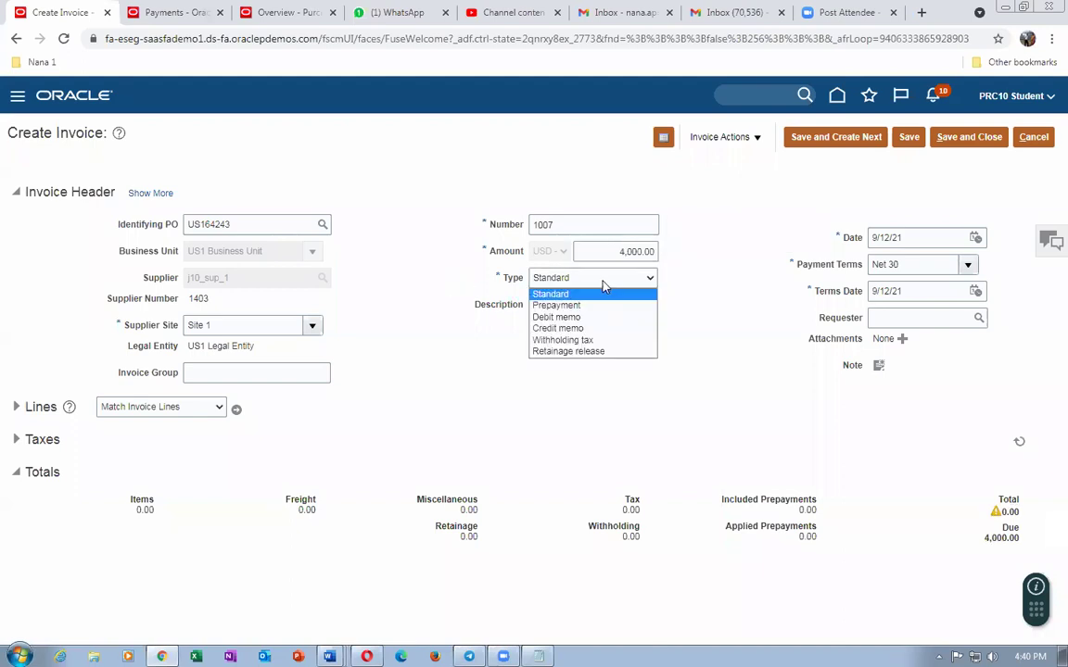
click(576, 351)
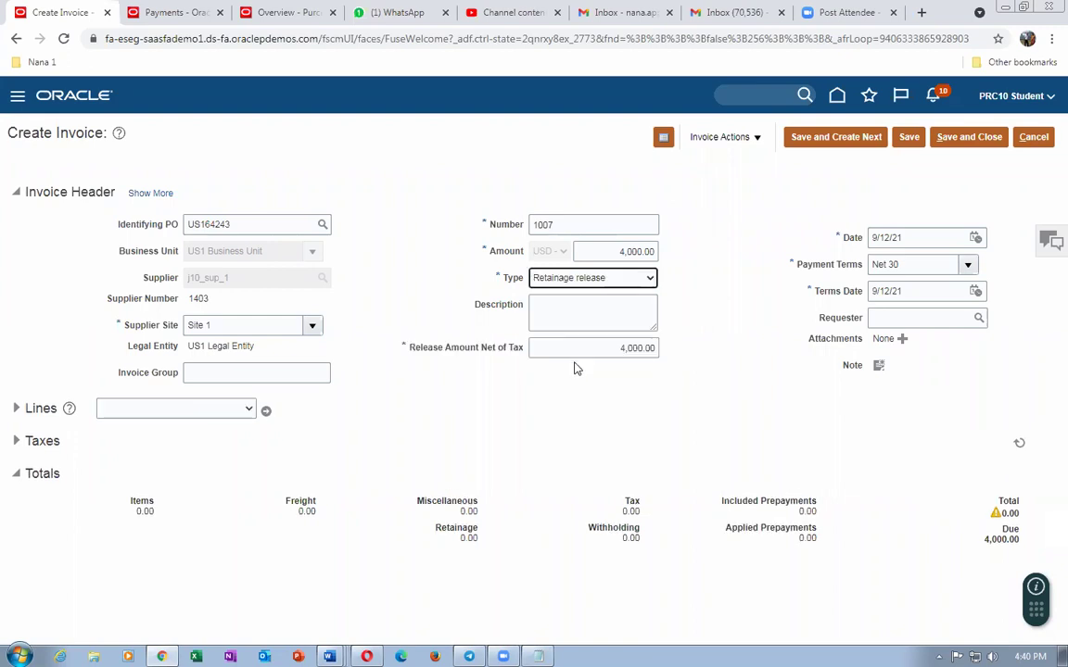
Try to release retainage by invoice lines on invoice 1007, continuing past the duplicate check, and cancel out of the form
click(151, 412)
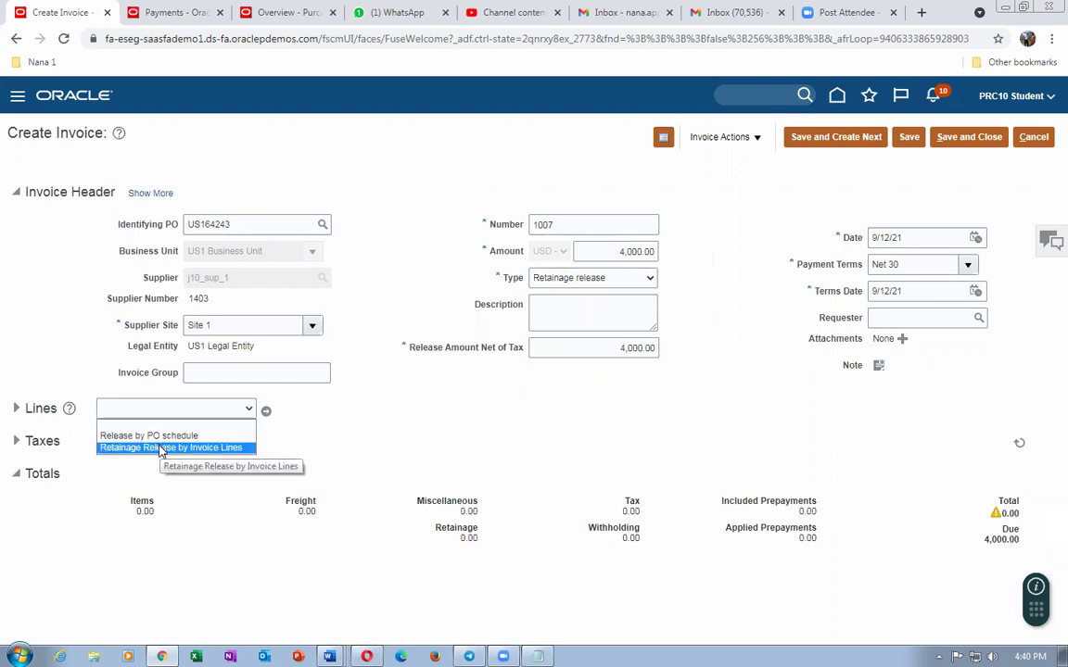
click(160, 448)
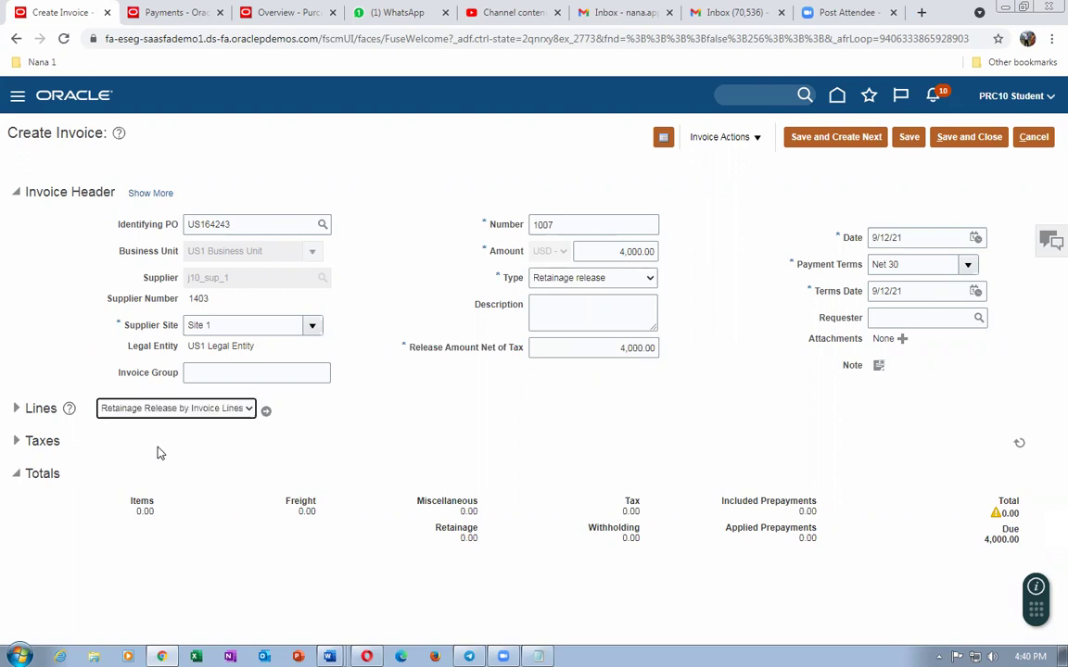
click(266, 410)
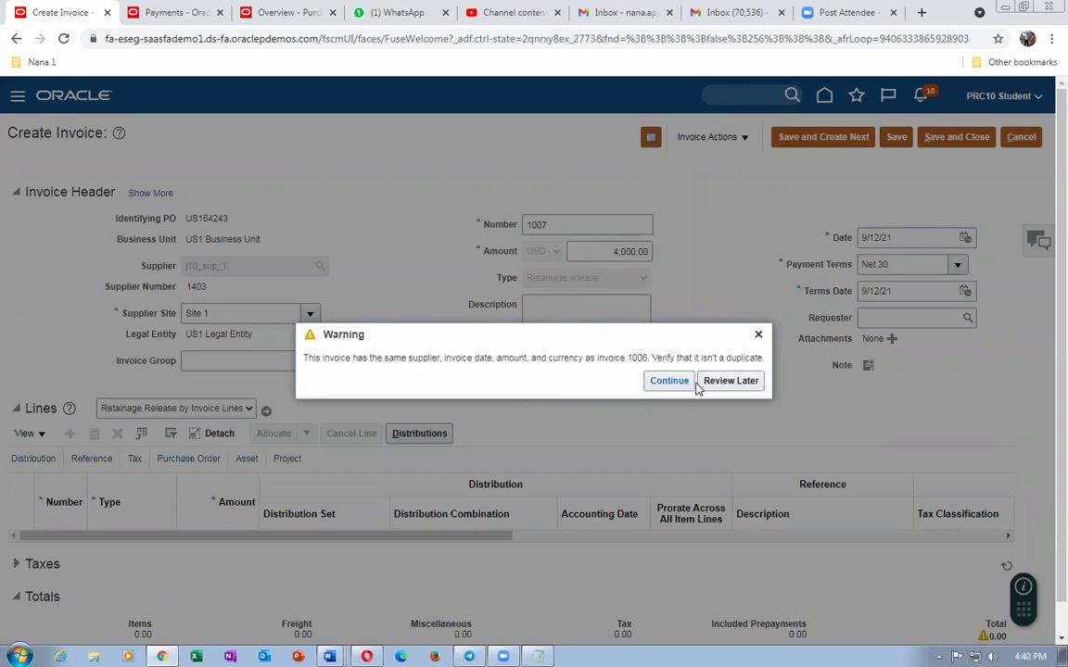
click(665, 382)
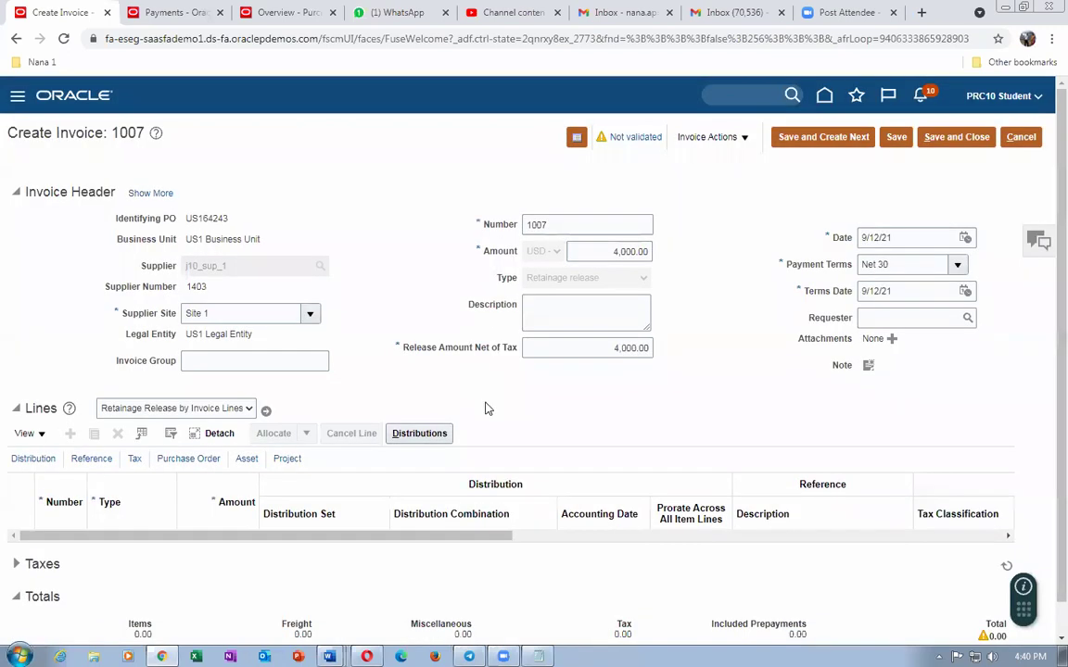
scroll(226, 553, down, 1)
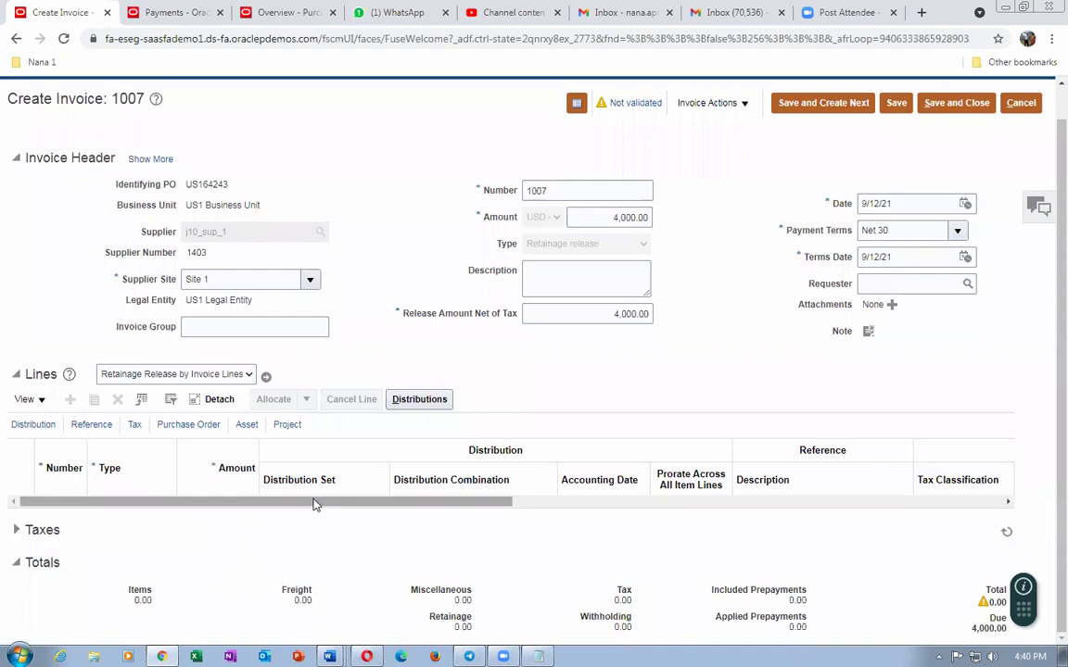
mouse_move(313, 505)
mouse_down()
mouse_move(387, 510)
mouse_move(312, 515)
mouse_up()
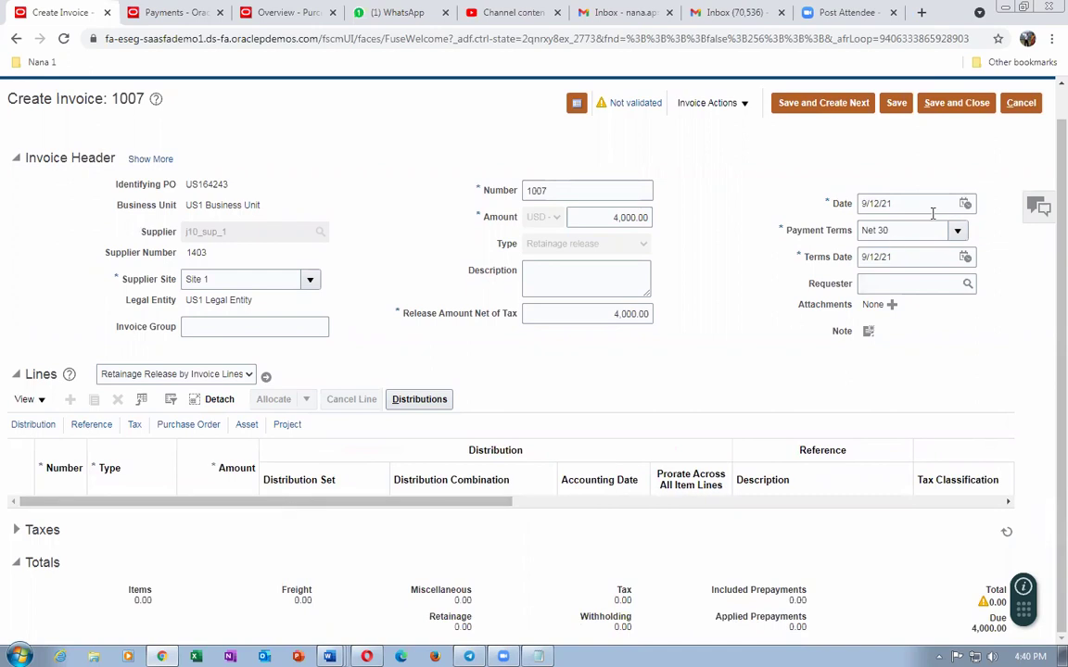
scroll(1038, 149, up, 1)
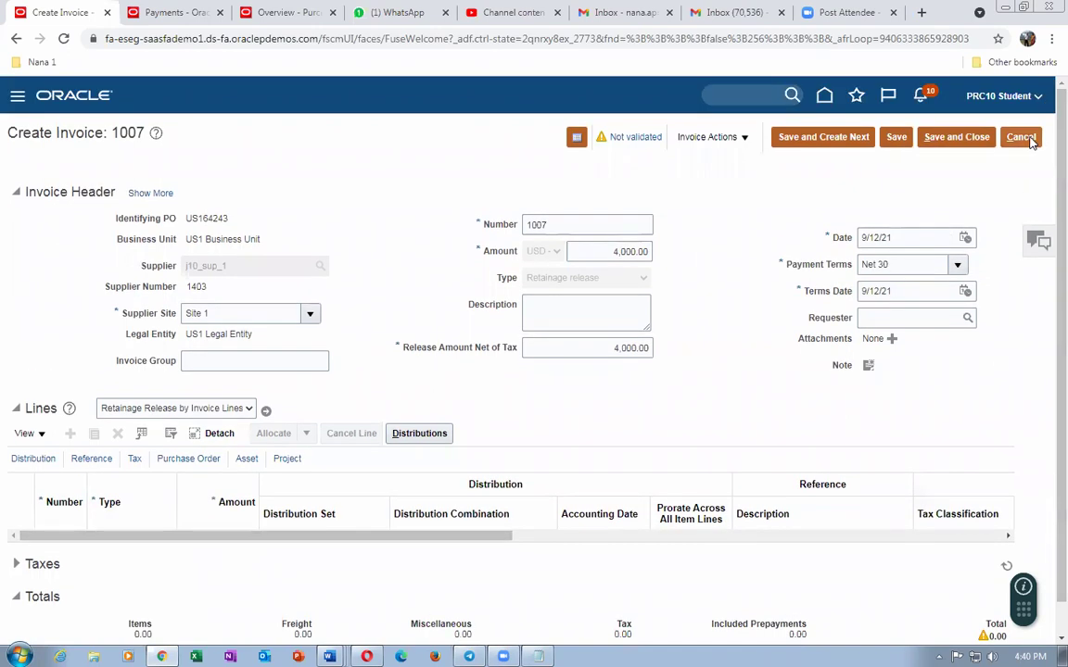
click(1021, 137)
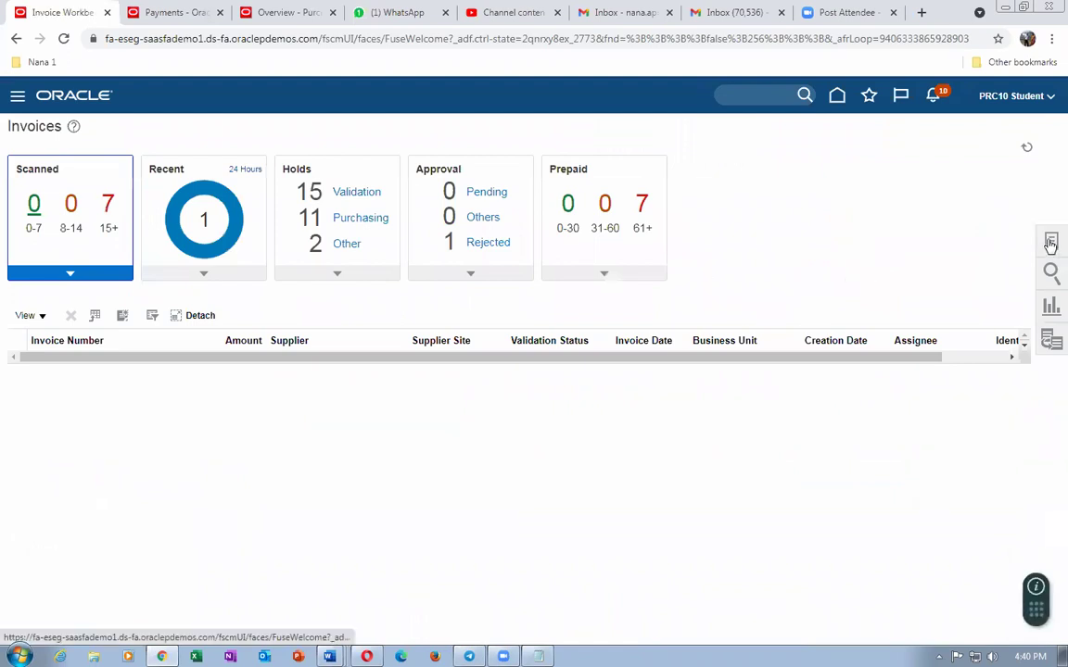
Search the managed invoices for number 1006 and open the supplier j10_sup_1 retainage release invoice for editing
click(1050, 242)
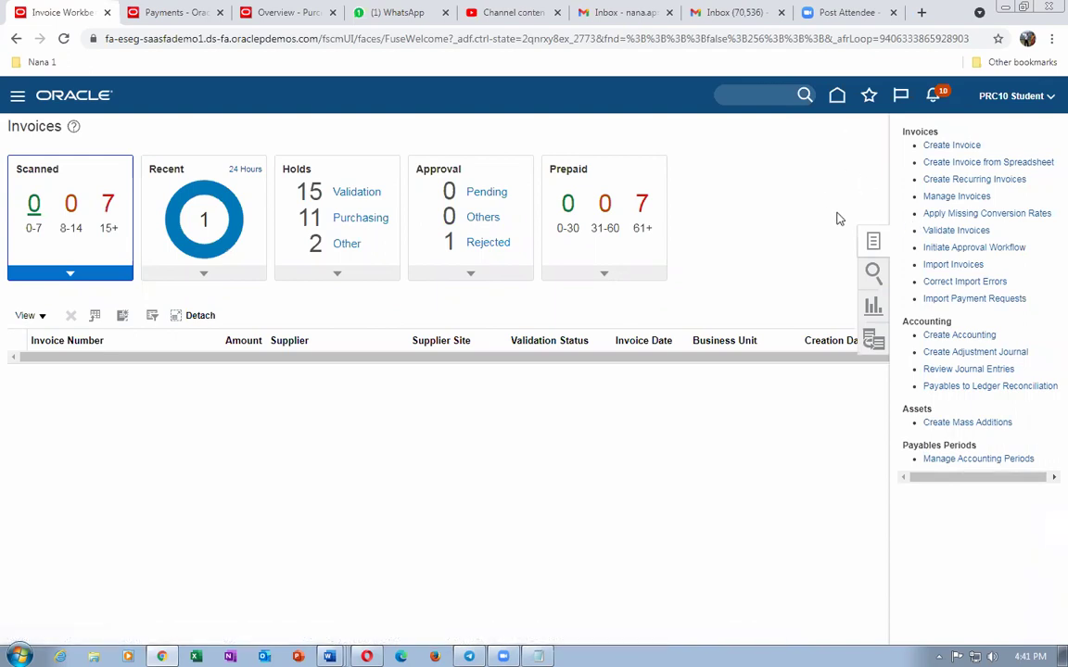
click(936, 197)
click(270, 269)
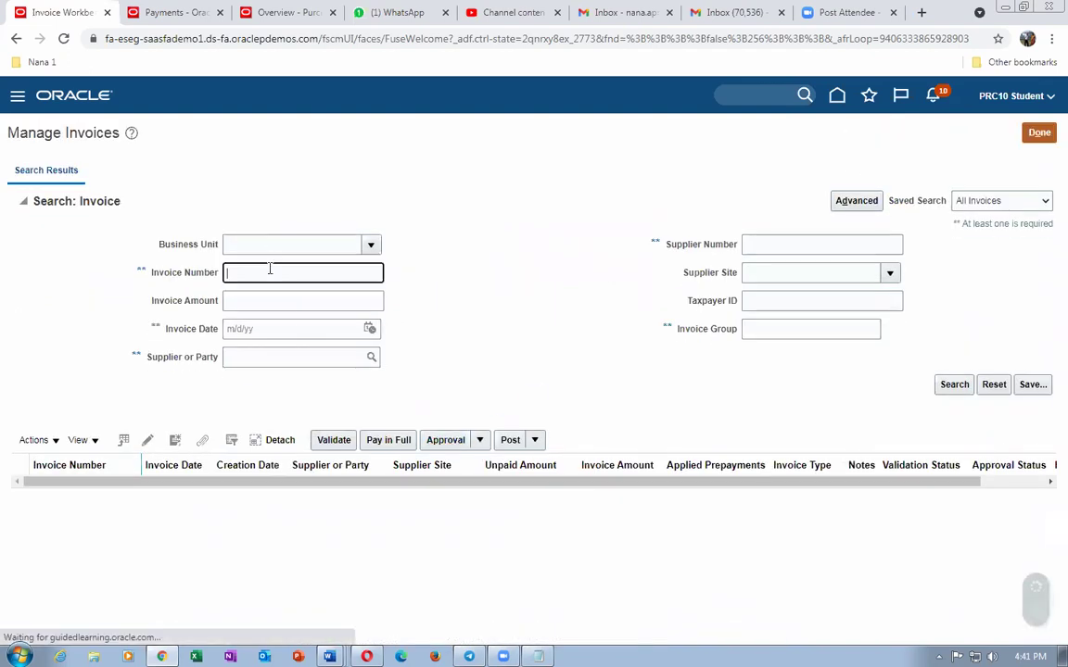
text(1006)
key(Tab)
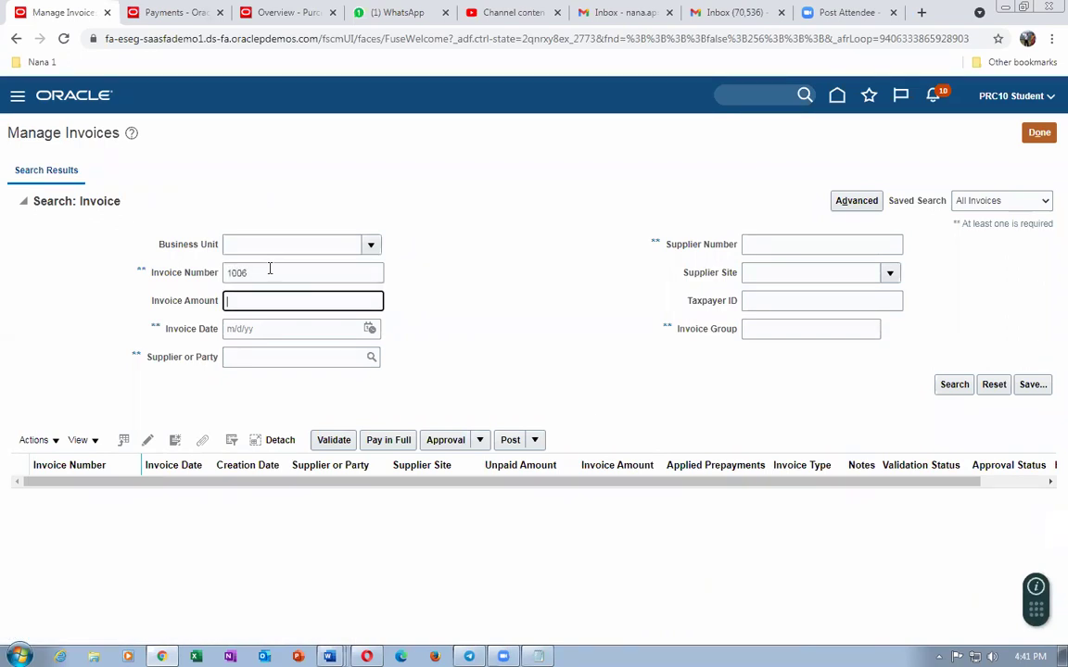
click(949, 385)
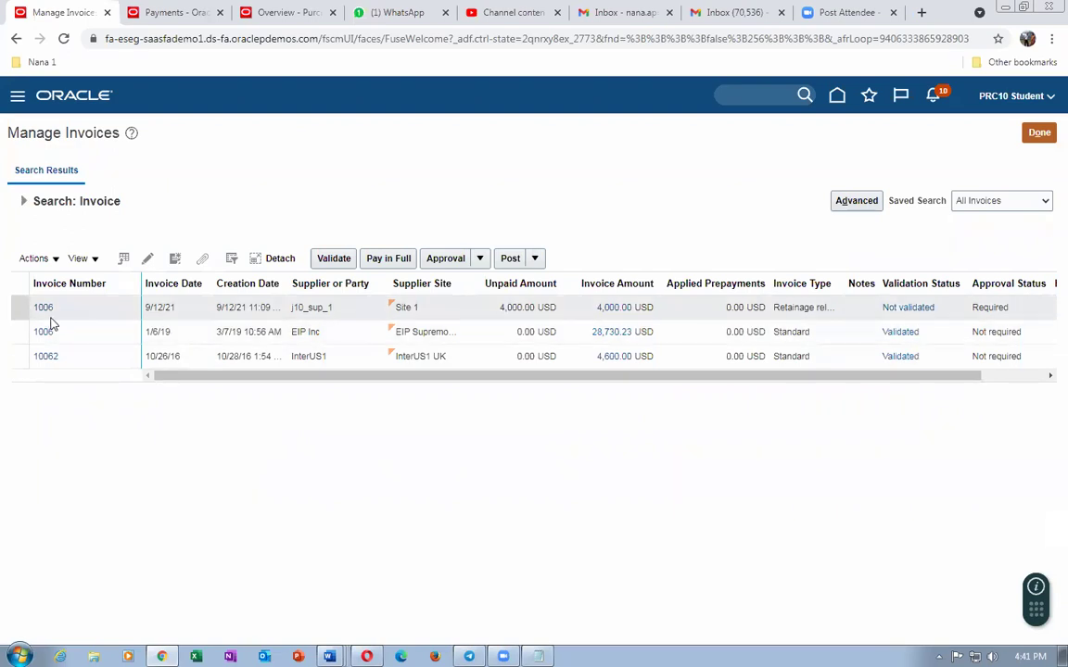
click(17, 306)
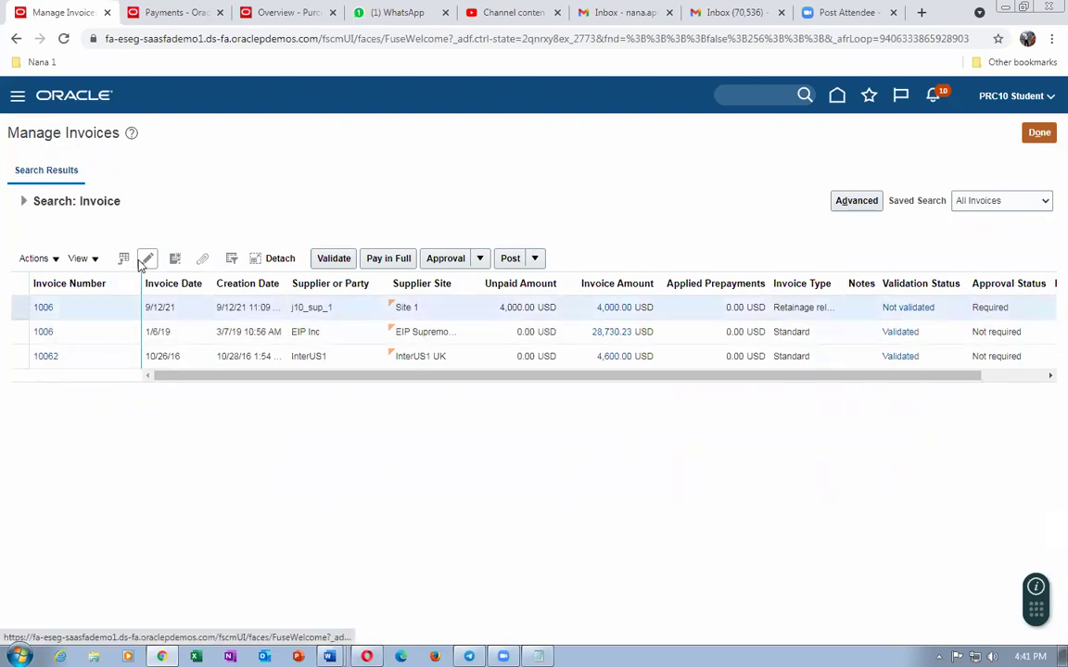
click(144, 261)
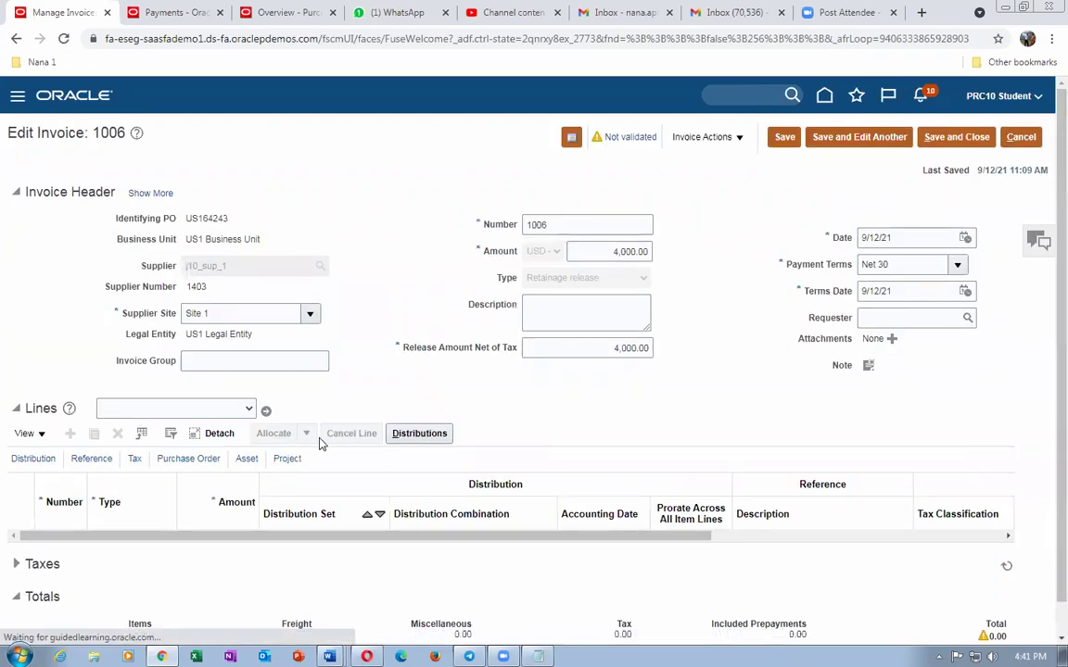
Release the 4,000 retainage from line 1 of invoice 1005 using Retainage Release by Invoice Lines, and save invoice 1006
click(197, 409)
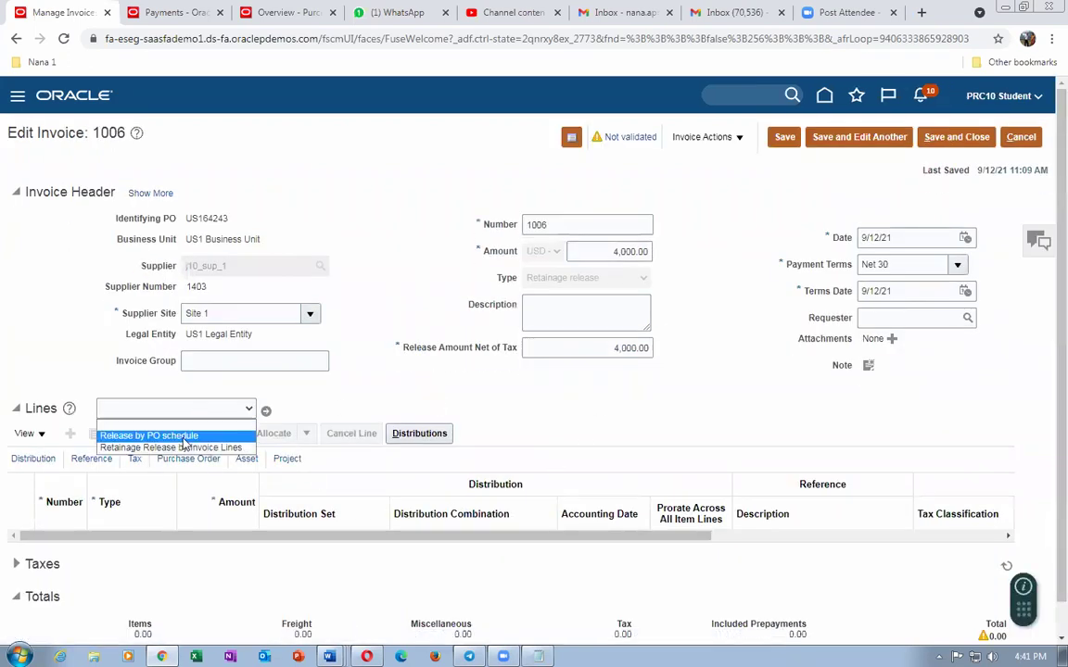
click(181, 445)
click(265, 411)
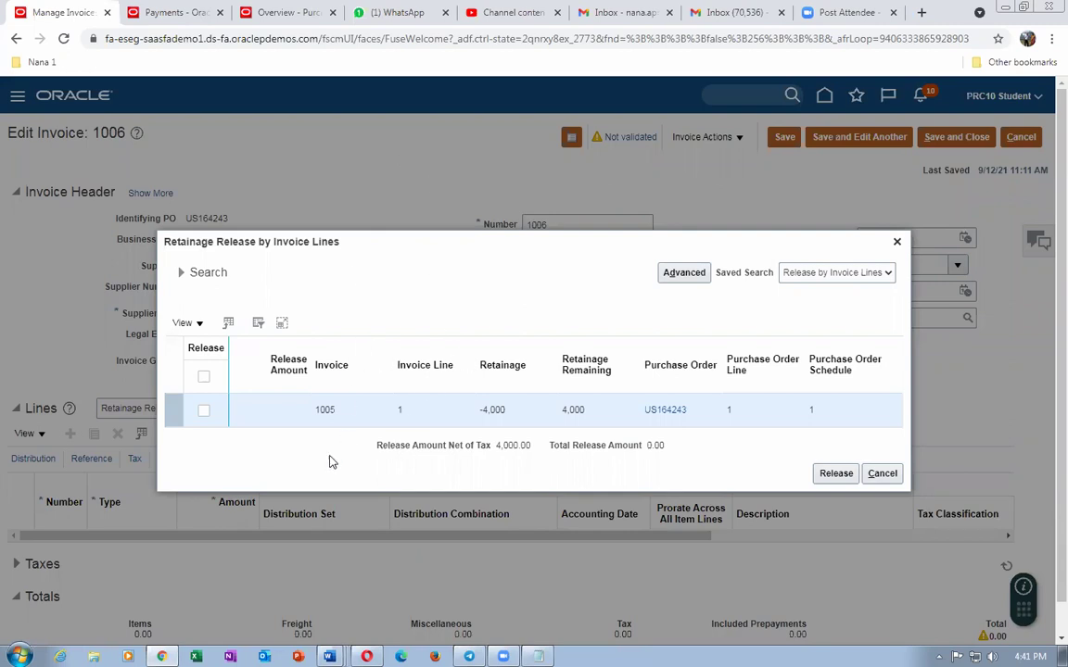
click(205, 413)
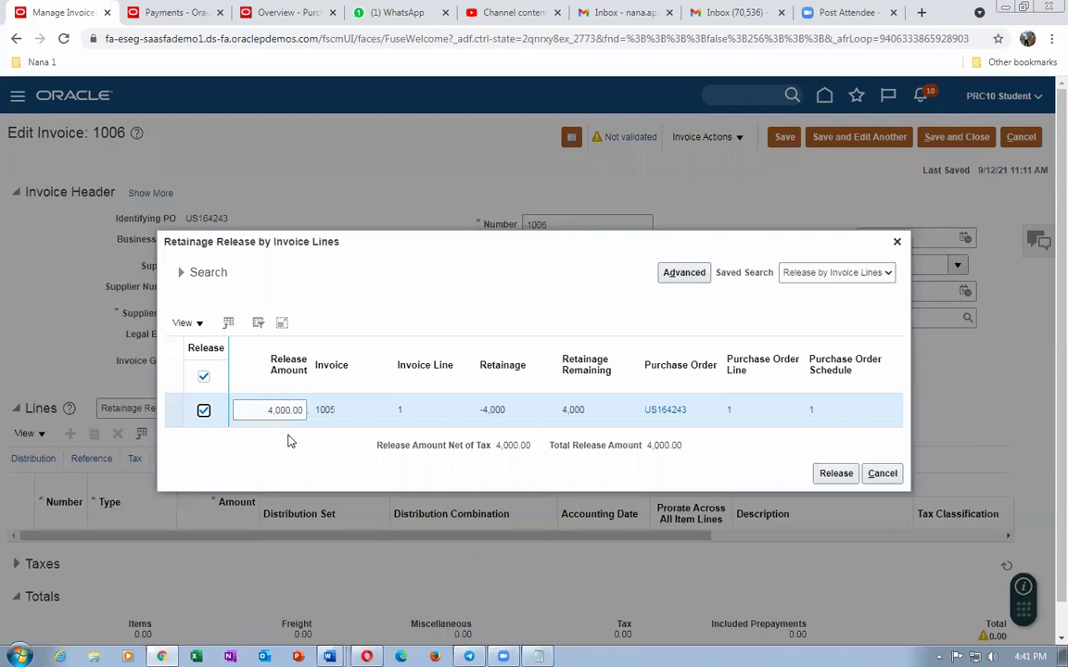
click(836, 473)
click(850, 471)
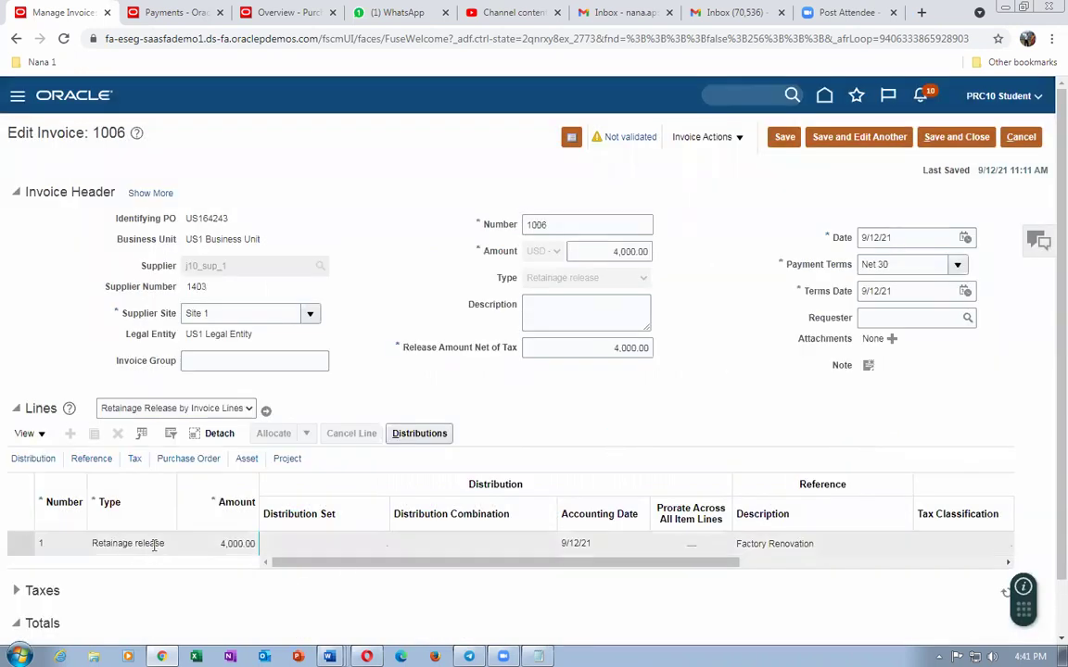
click(777, 143)
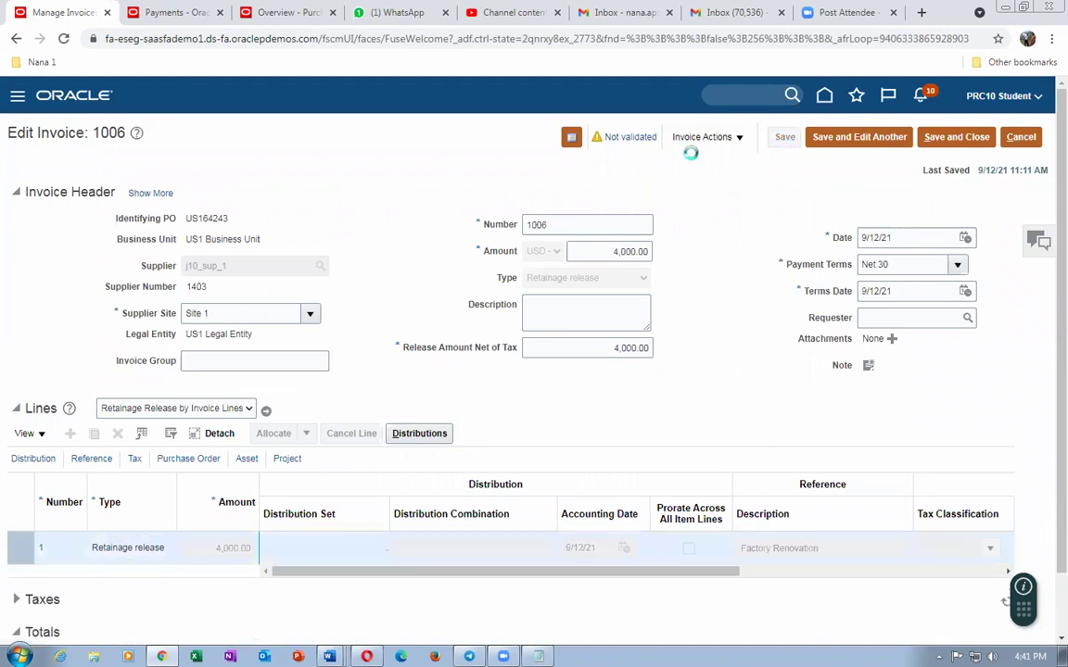
Calculate tax on invoice 1006 and check the tax and total amounts
scroll(1047, 514, down, 2)
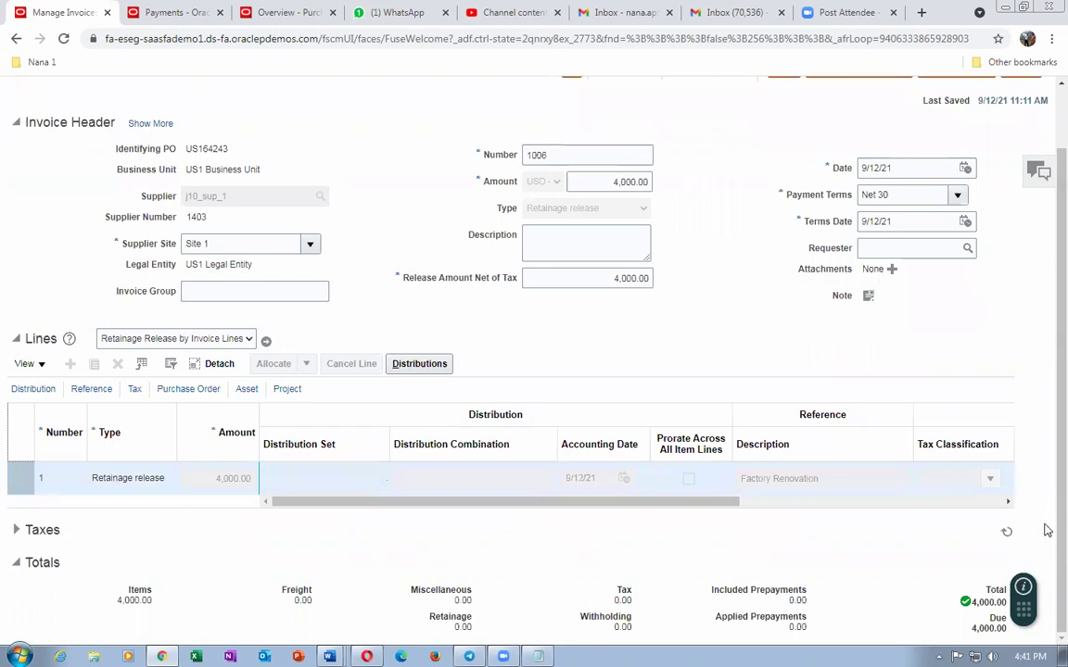
scroll(677, 136, up, 1)
click(694, 138)
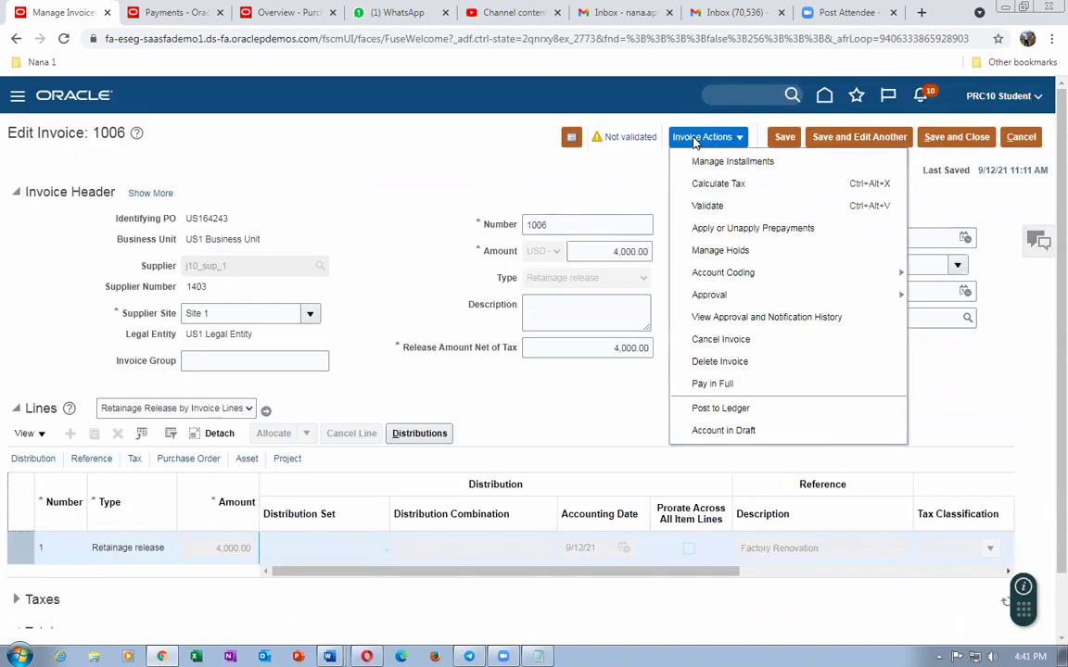
click(700, 184)
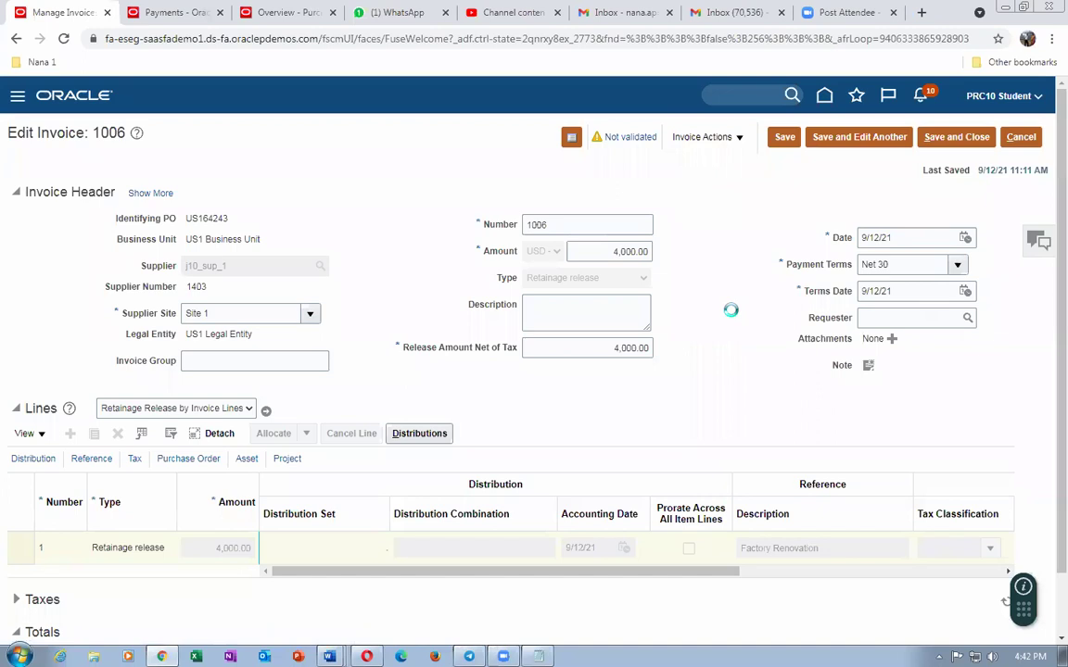
scroll(1045, 478, down, 1)
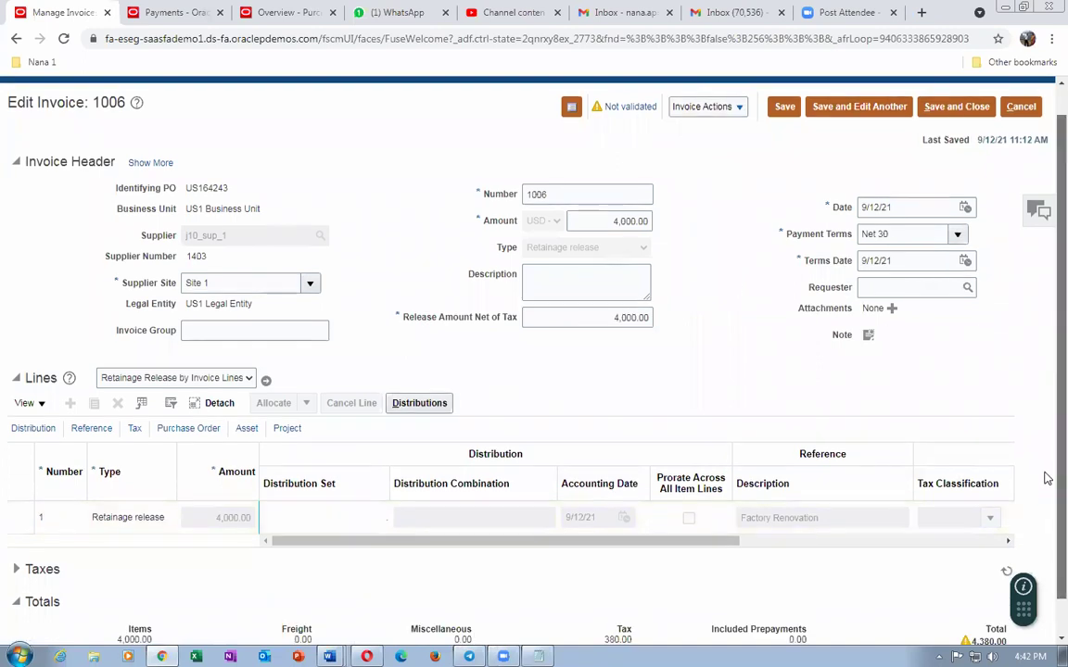
scroll(1045, 478, down, 1)
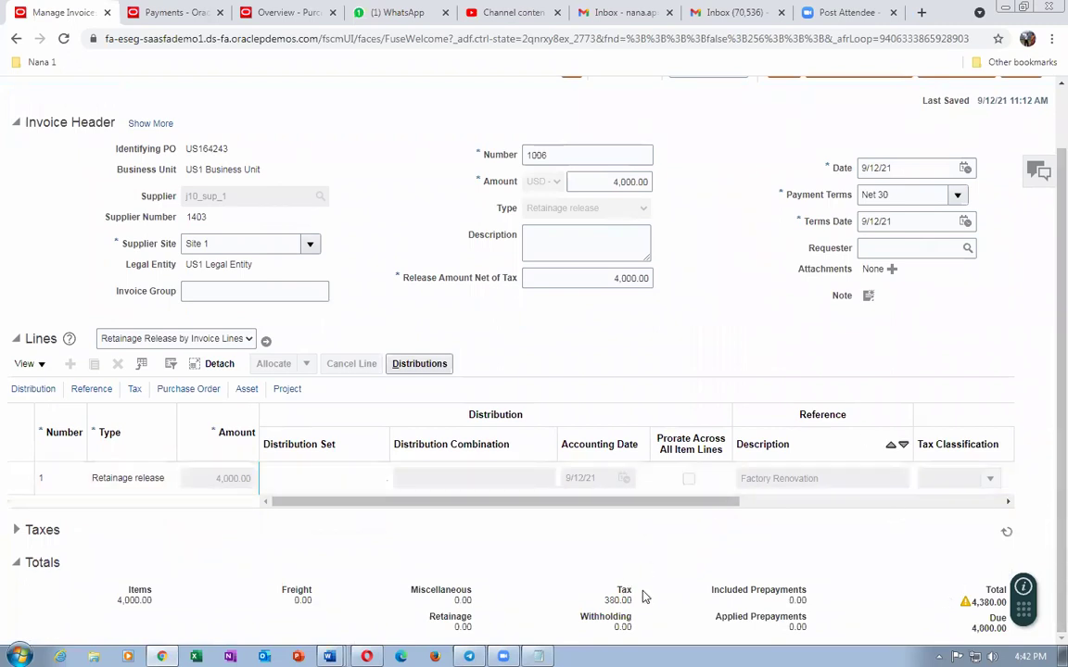
Set the amount of invoice 1006 to 4,380 and save it
scroll(1045, 412, up, 2)
click(611, 252)
text(4,380)
key(Tab)
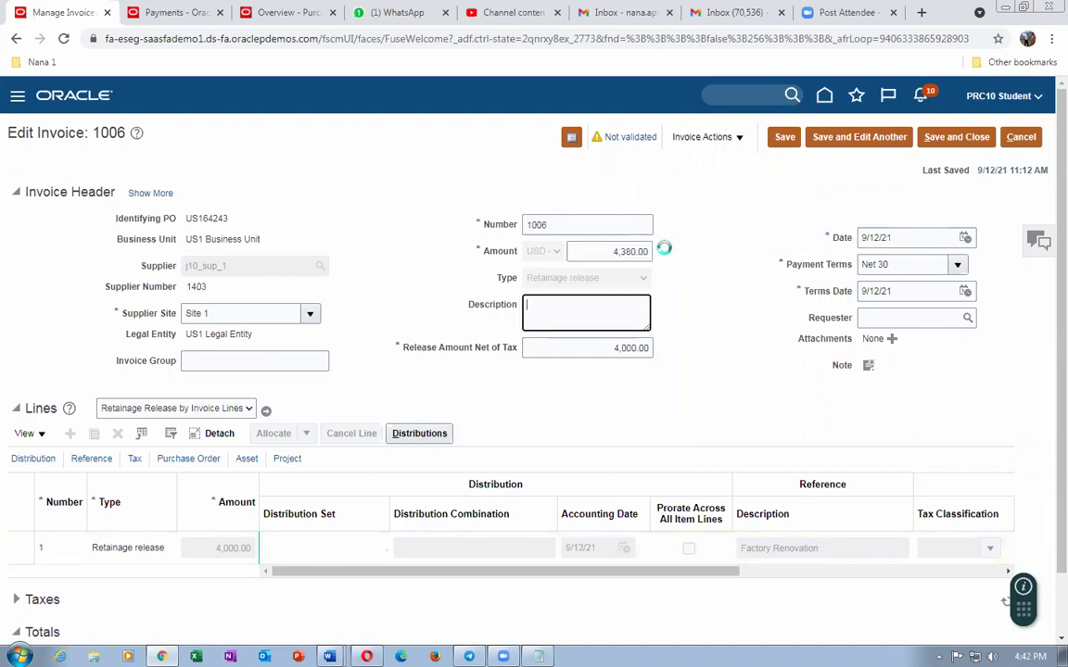
click(784, 137)
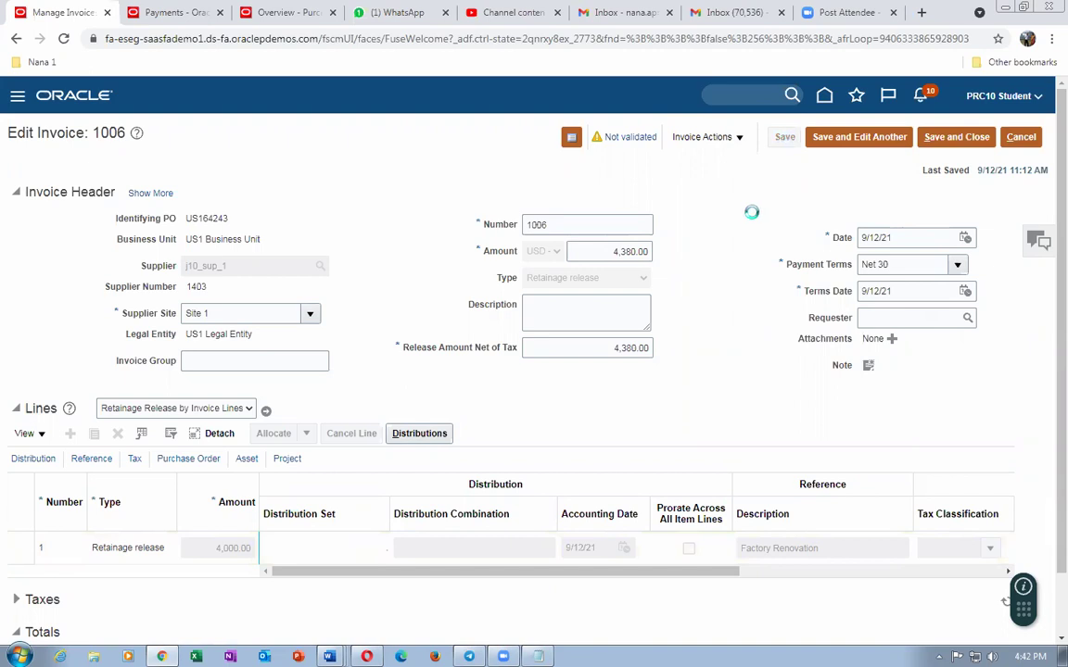
Force approve invoice 1006
click(689, 137)
click(689, 137)
mouse_move(890, 295)
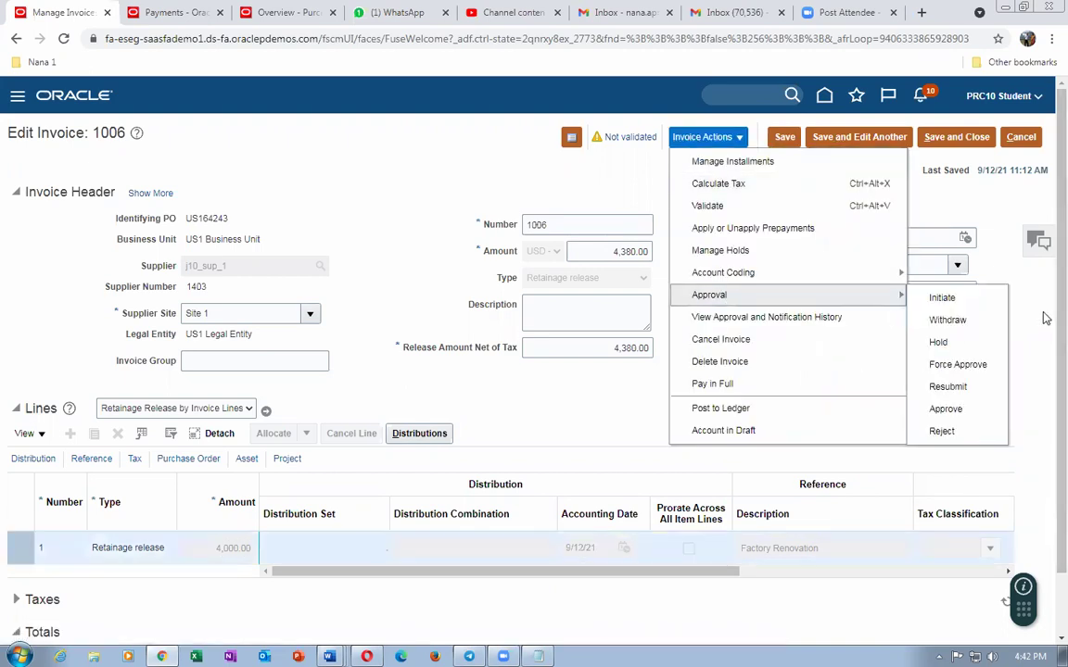
click(952, 353)
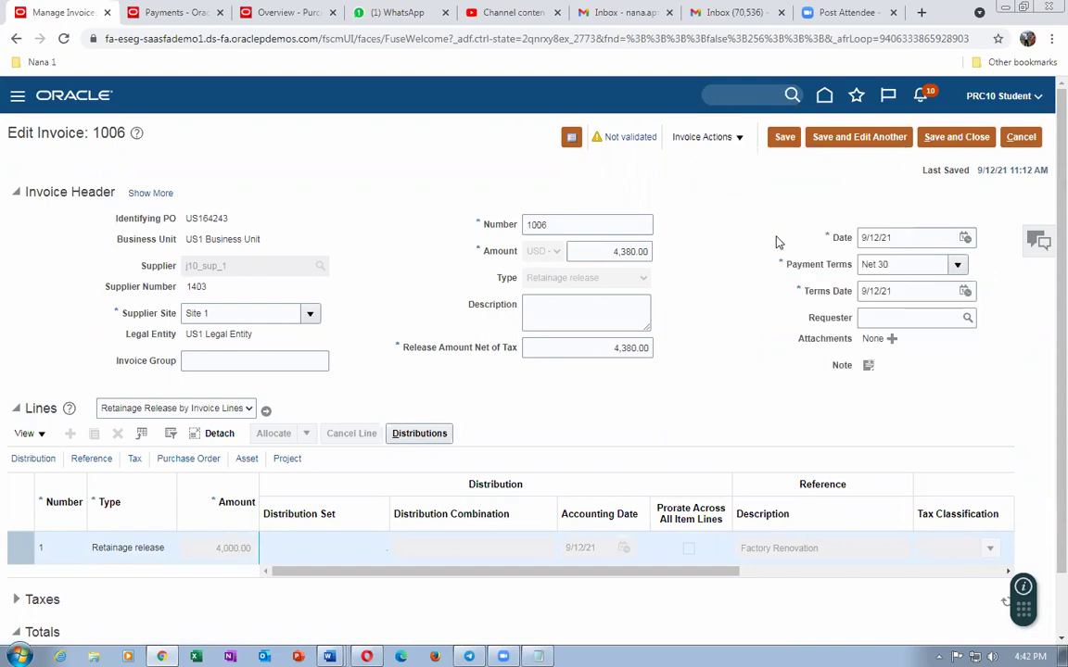
Validate invoice 1006 and review its validation, approval and payment status in the invoice summary
click(691, 137)
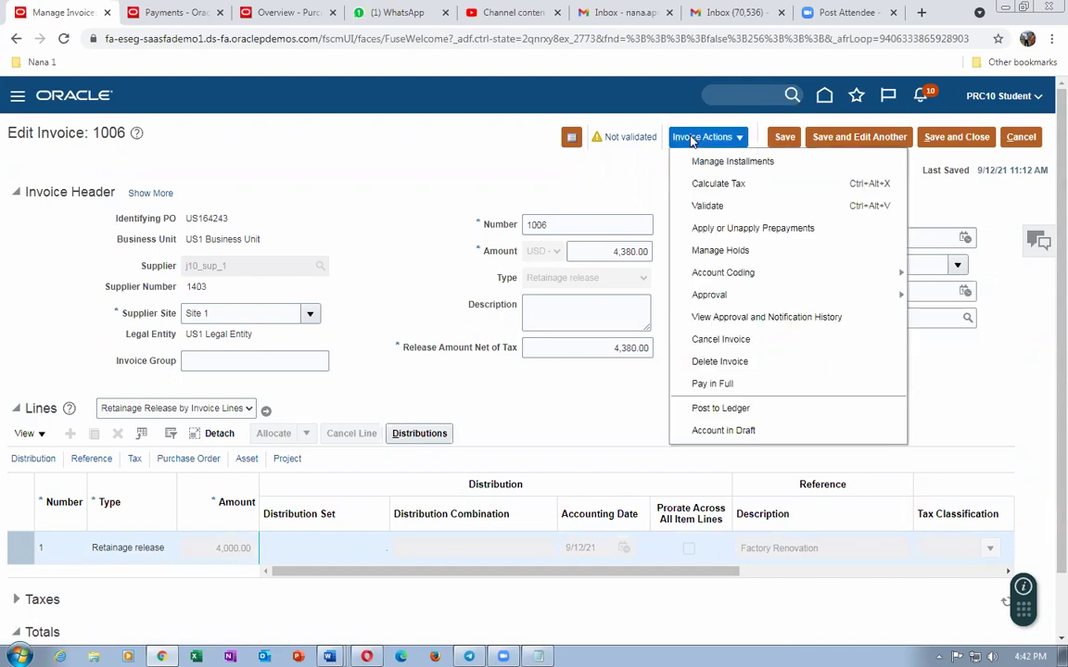
click(703, 205)
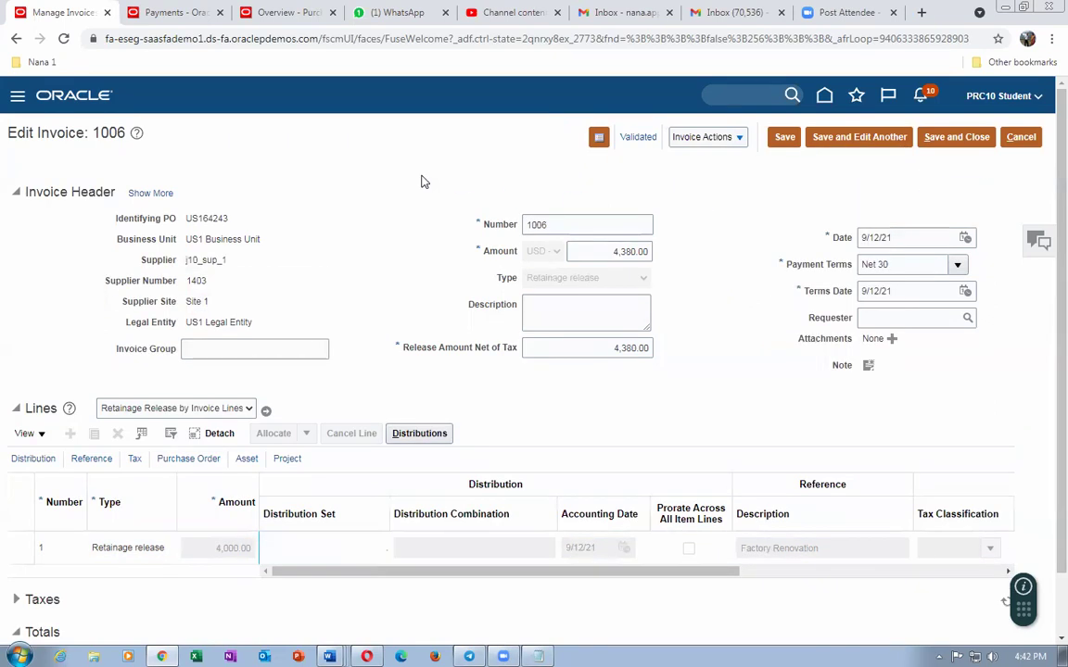
click(634, 138)
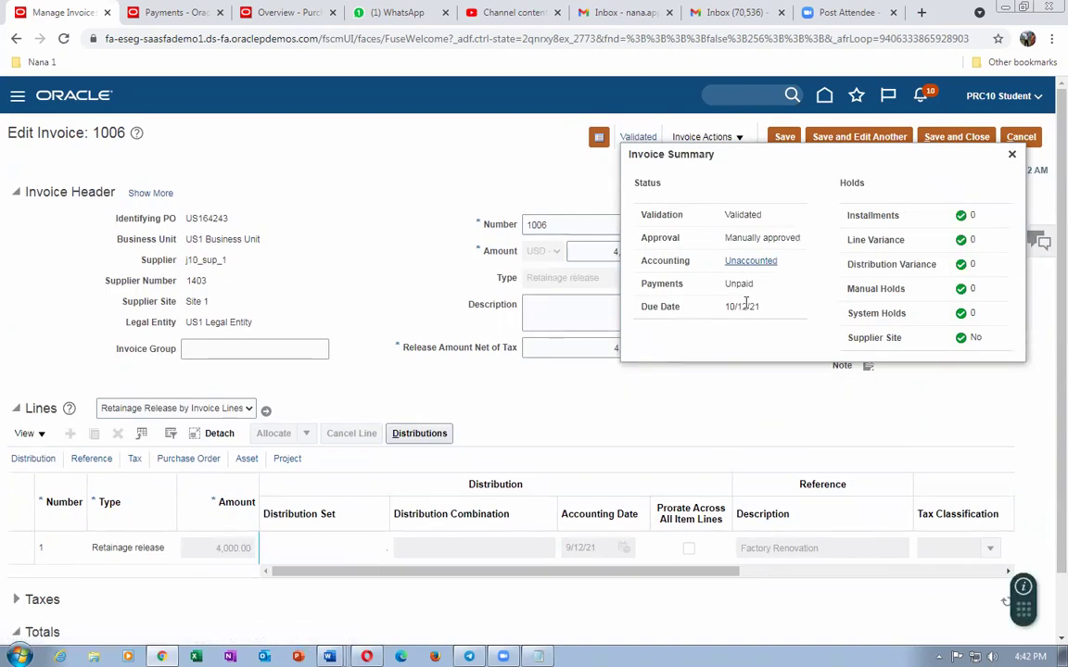
Create a new payment in the Payments work area for US1 Business Unit and supplier j10_sup_1
click(184, 14)
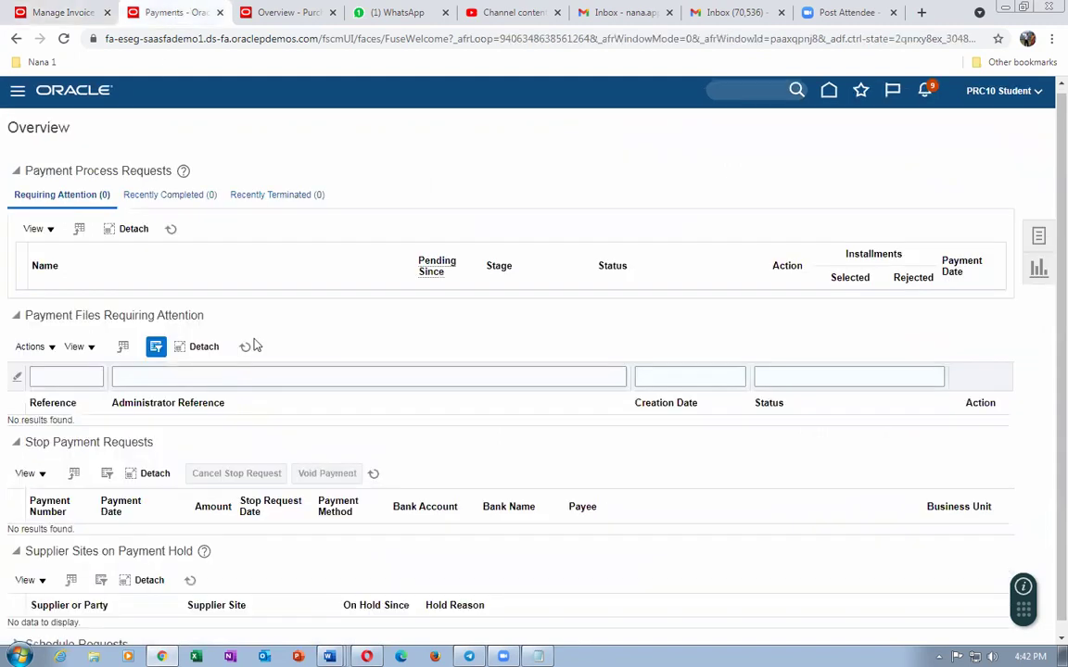
click(1039, 236)
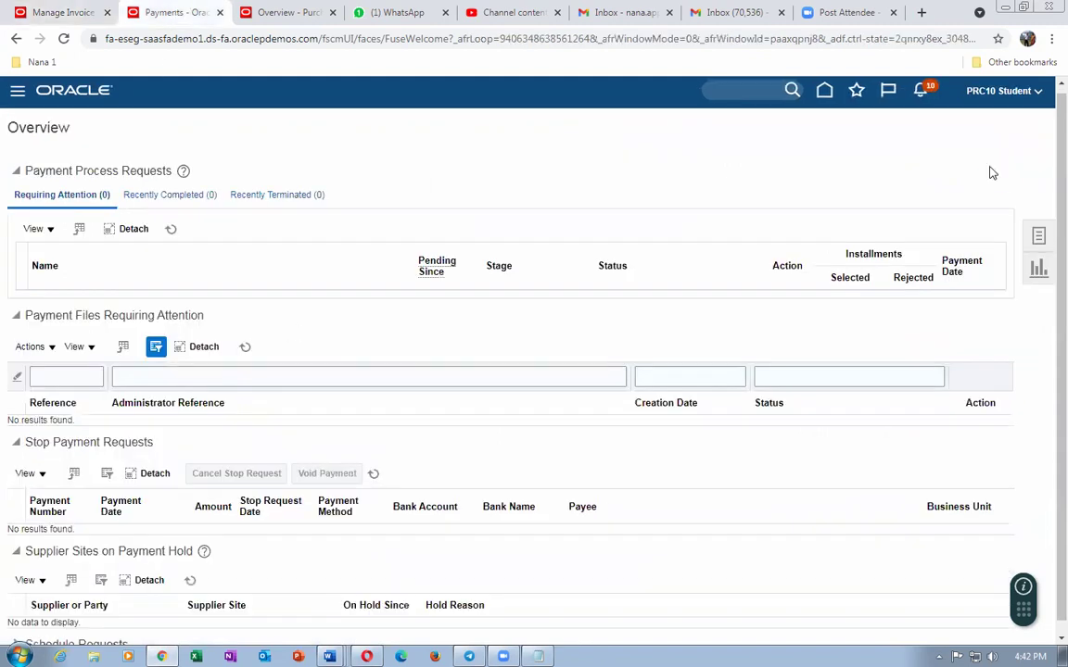
click(930, 191)
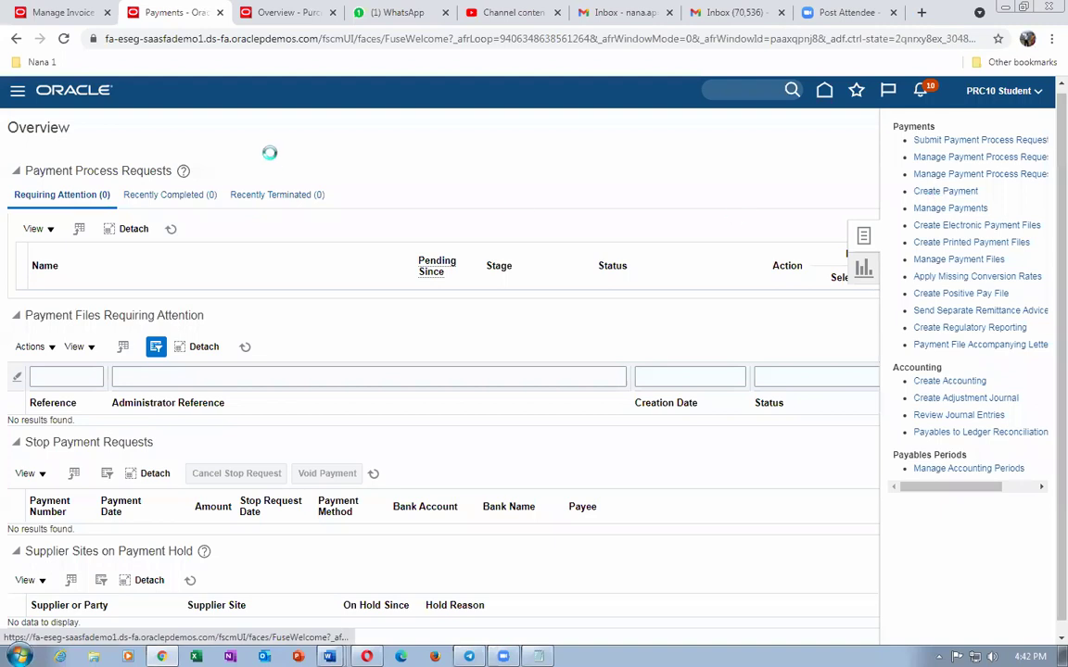
click(281, 213)
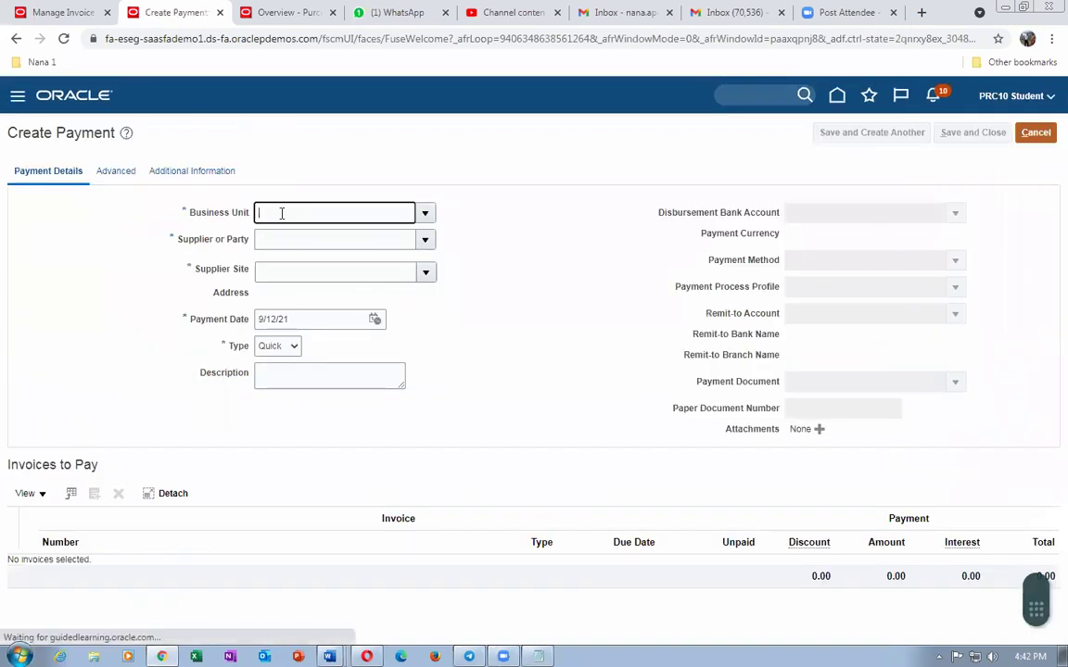
text(US1 Business Unit)
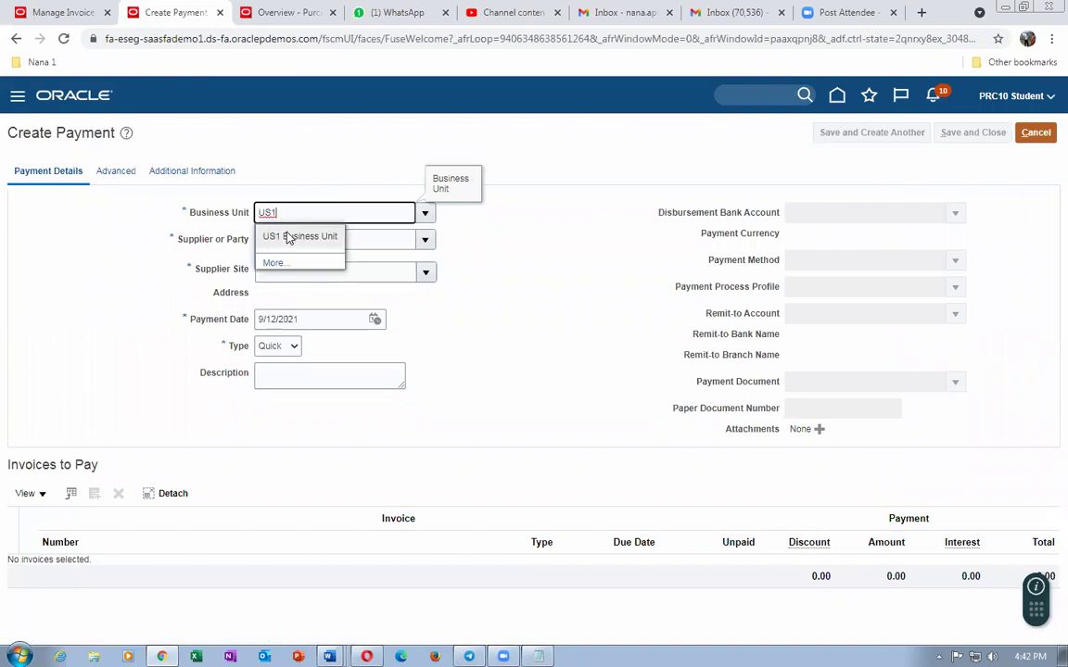
click(292, 237)
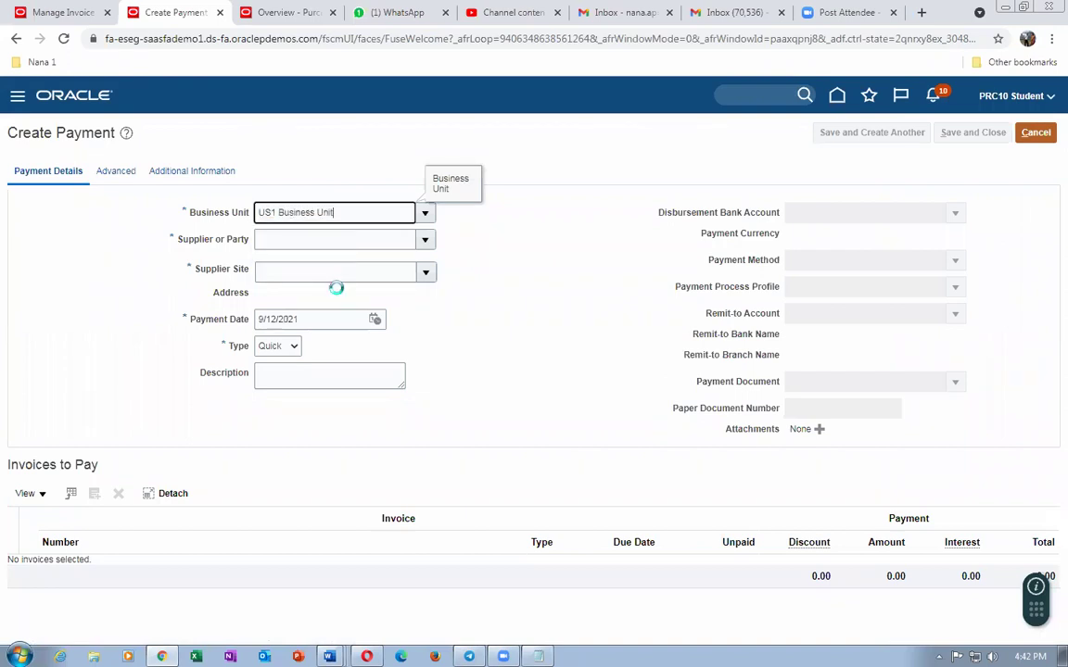
click(296, 241)
text(j10)
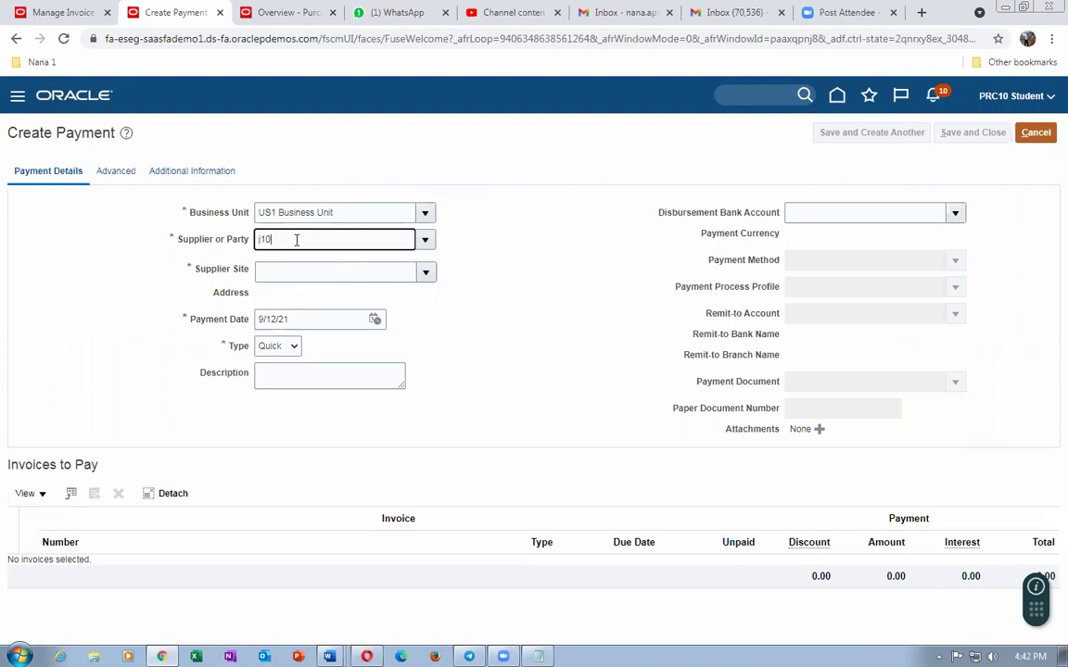
click(305, 264)
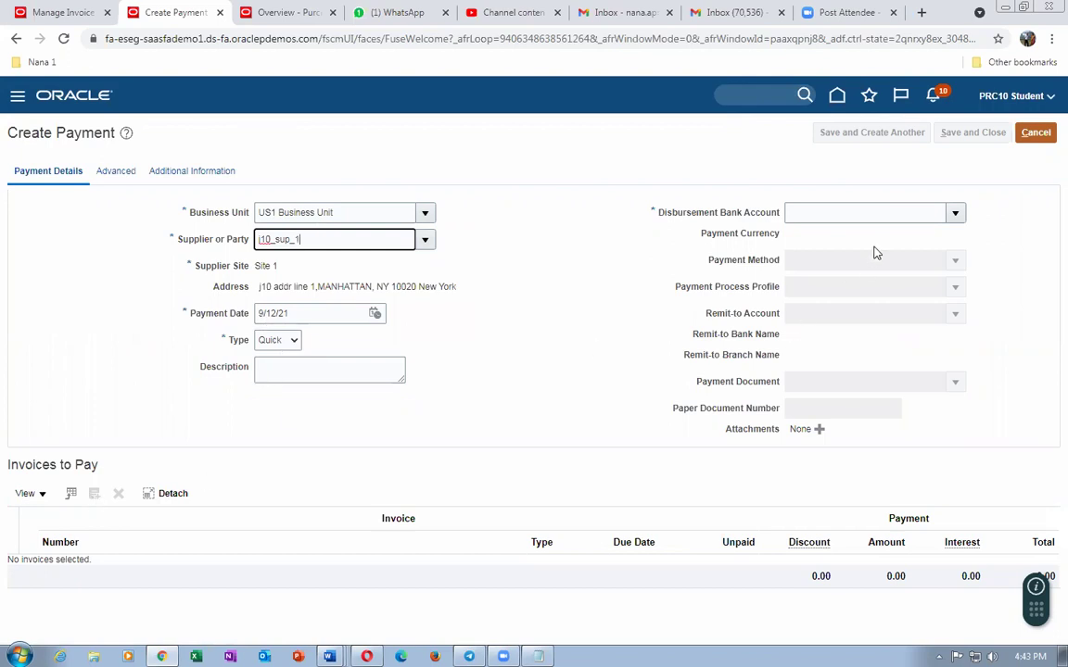
Set the payment's disbursement bank account to the BofA account, the process profile to Standard Check and the payment document to Check Stock A
click(954, 213)
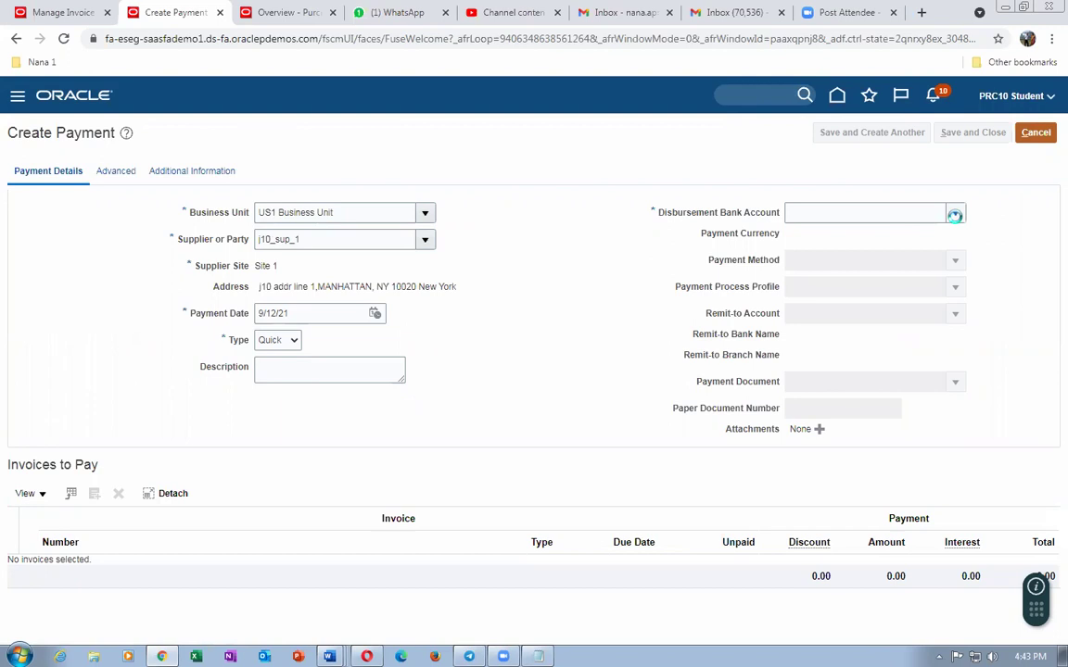
click(798, 247)
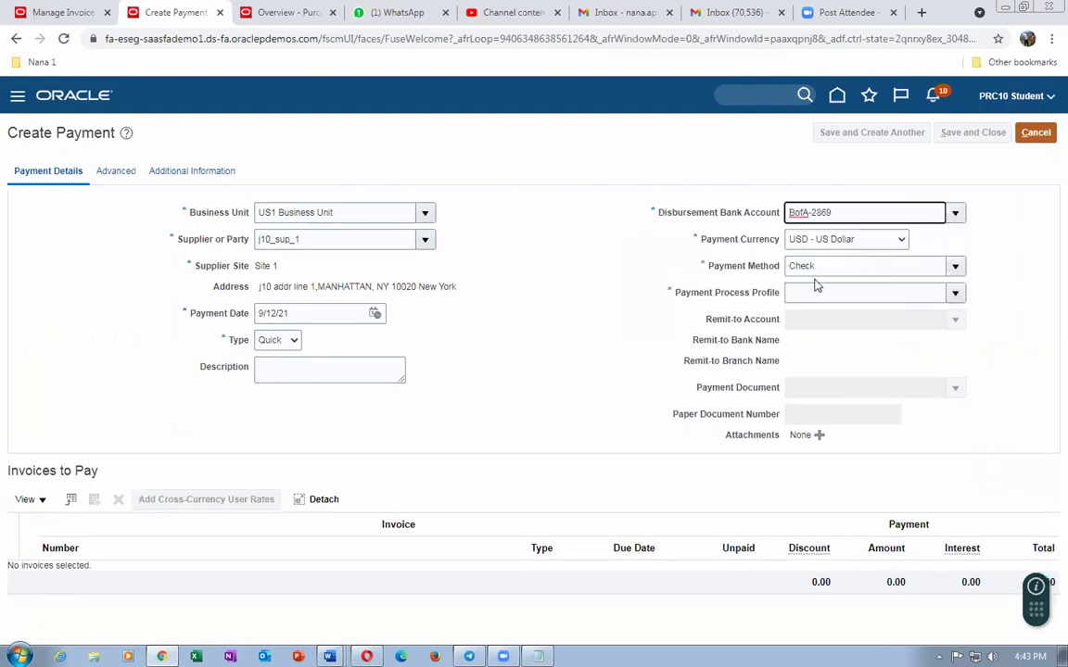
click(955, 293)
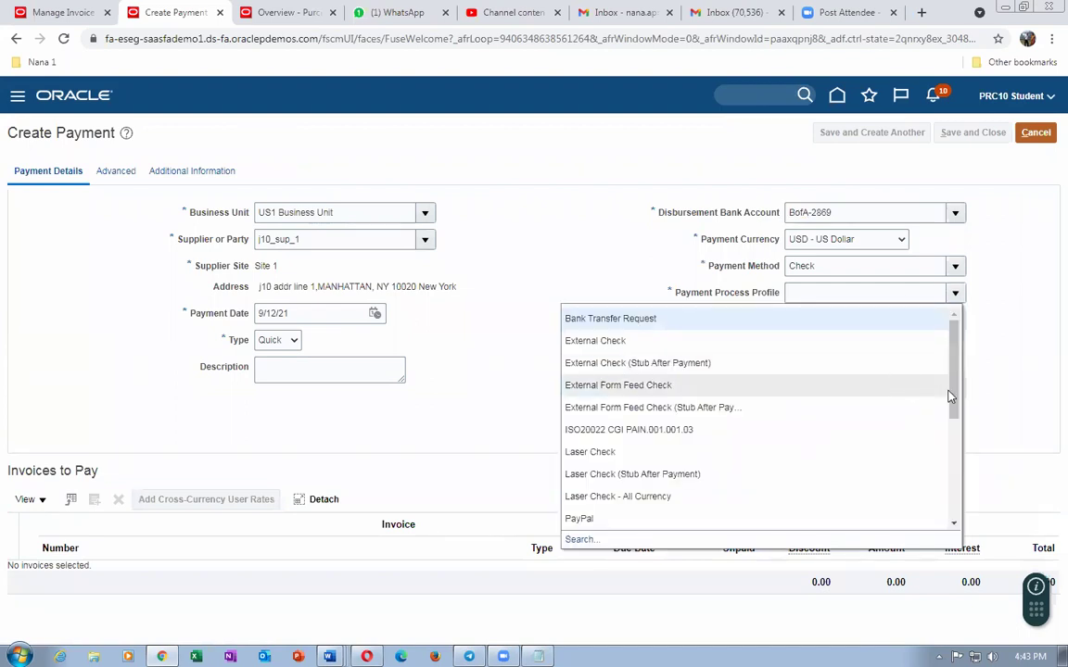
scroll(856, 400, down, 3)
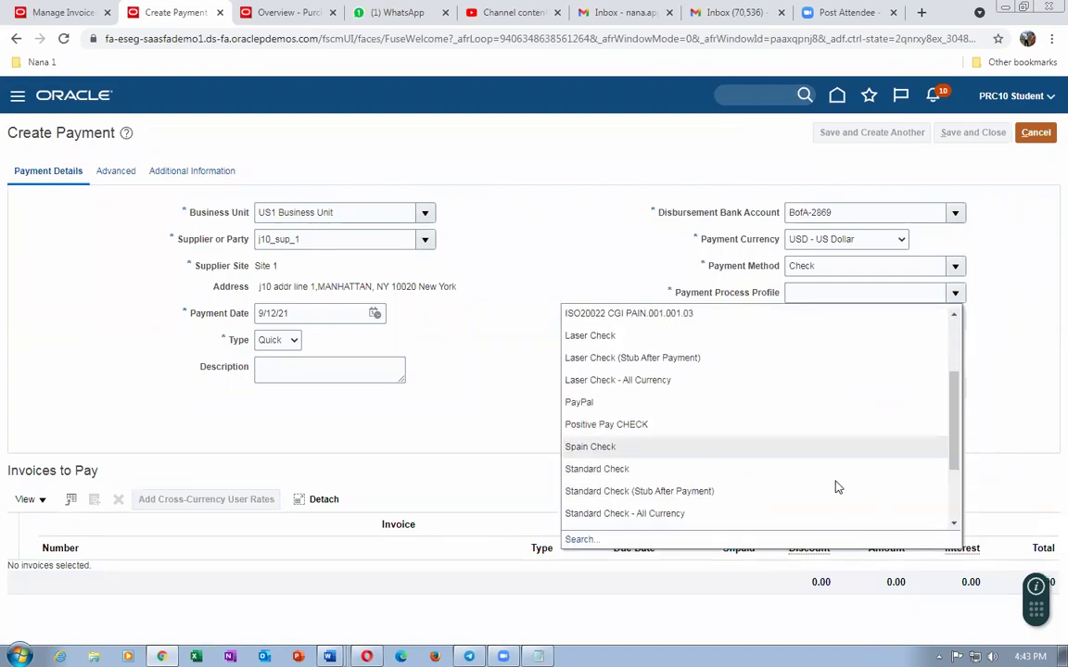
click(689, 470)
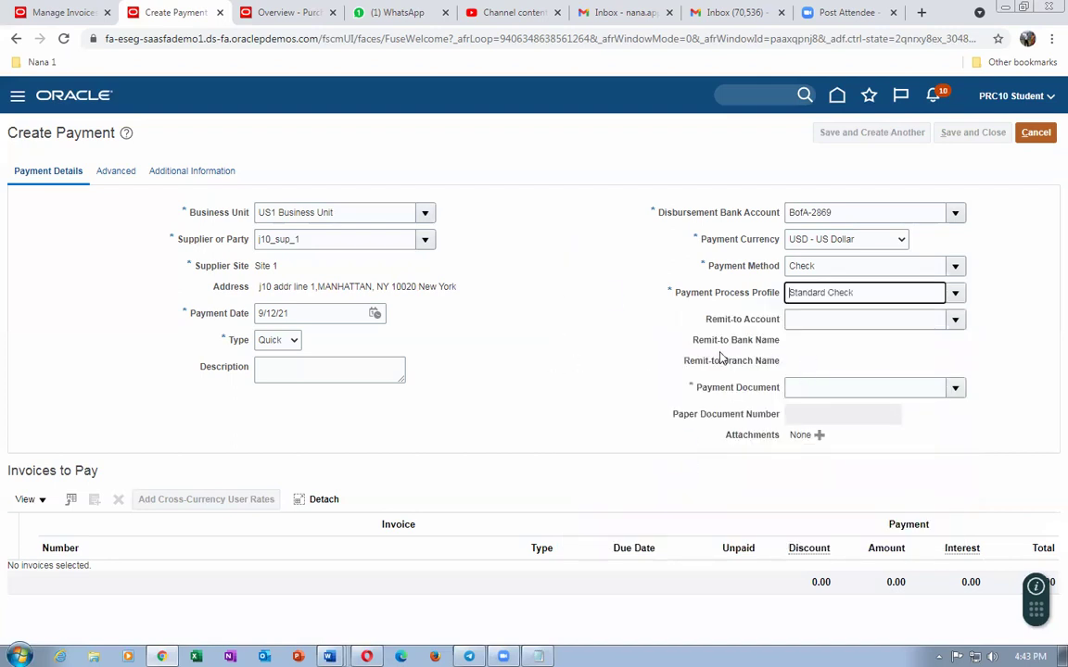
click(956, 389)
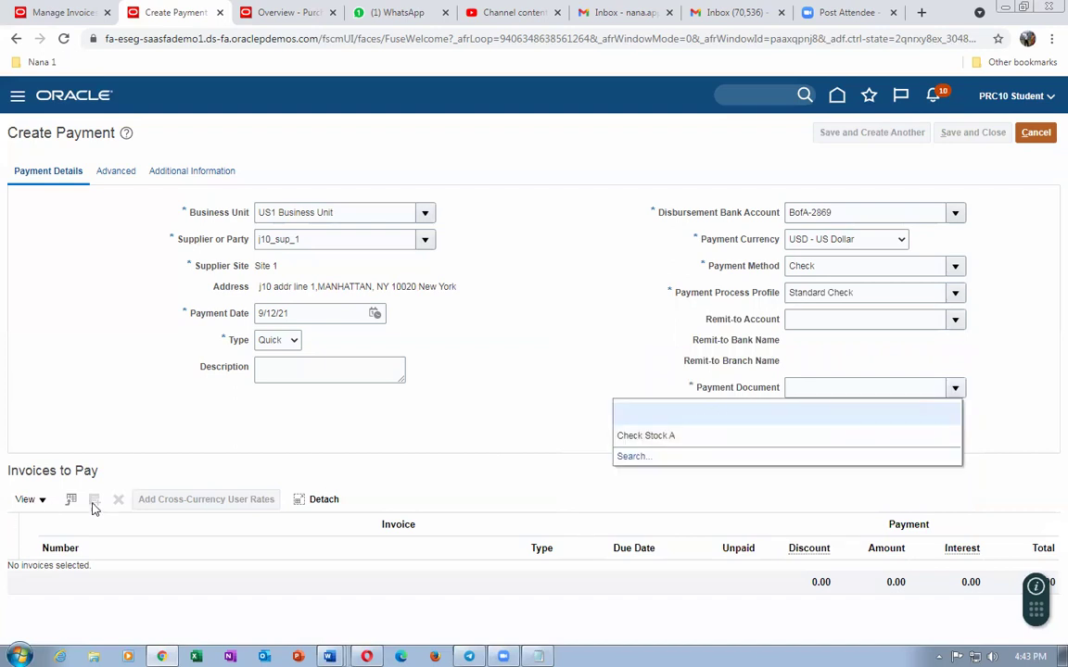
click(638, 436)
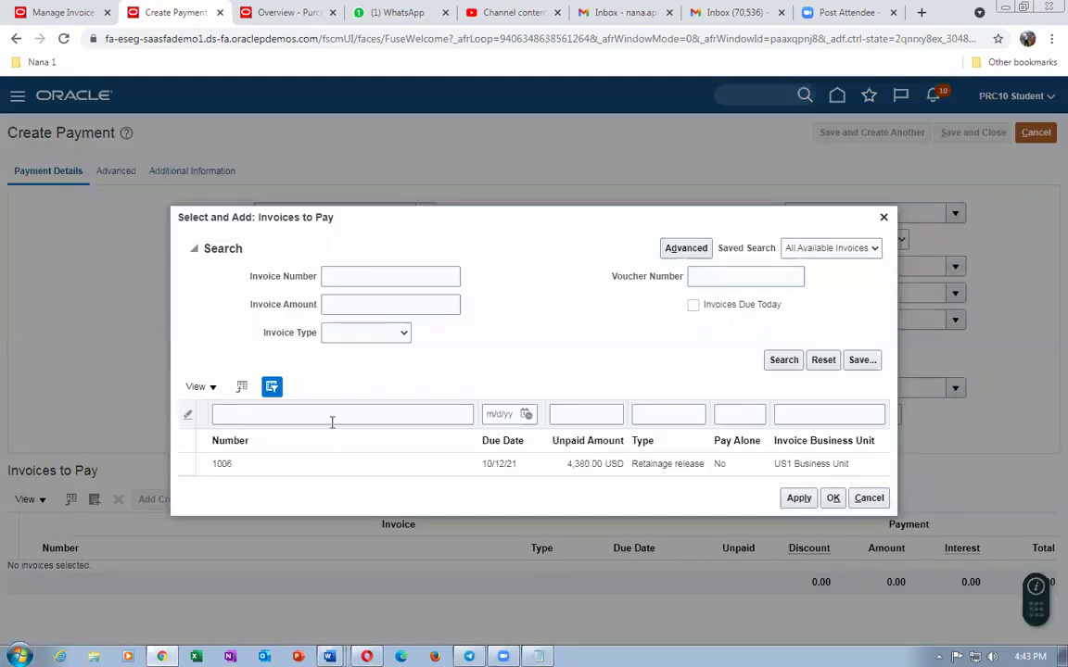
Add invoice 1006 to the invoices to pay, then save and close the payment
click(190, 464)
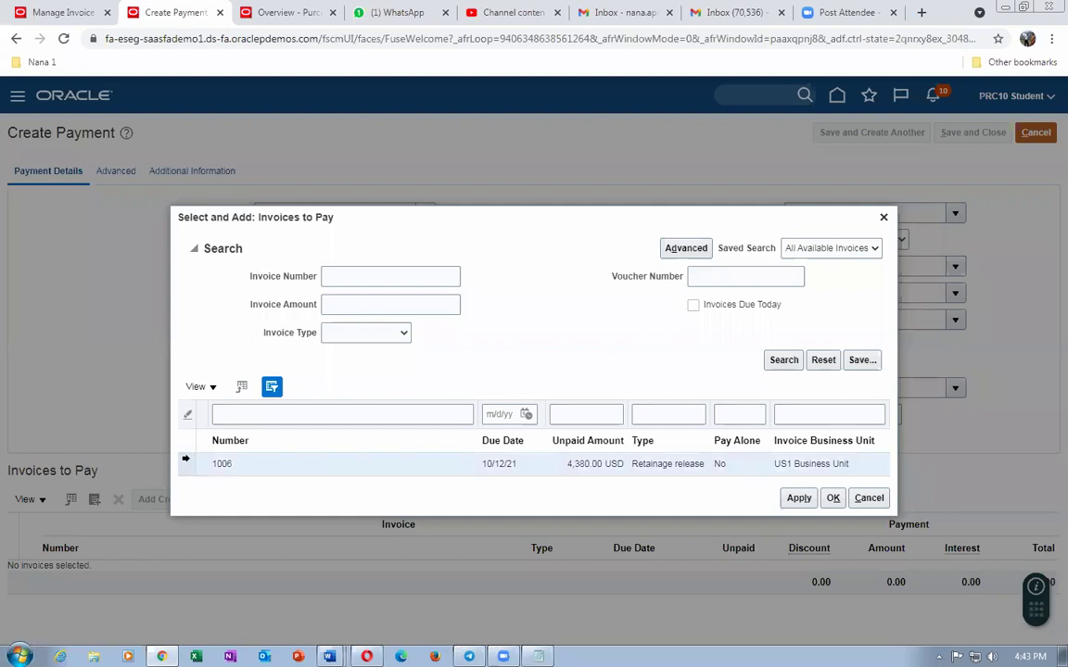
click(832, 498)
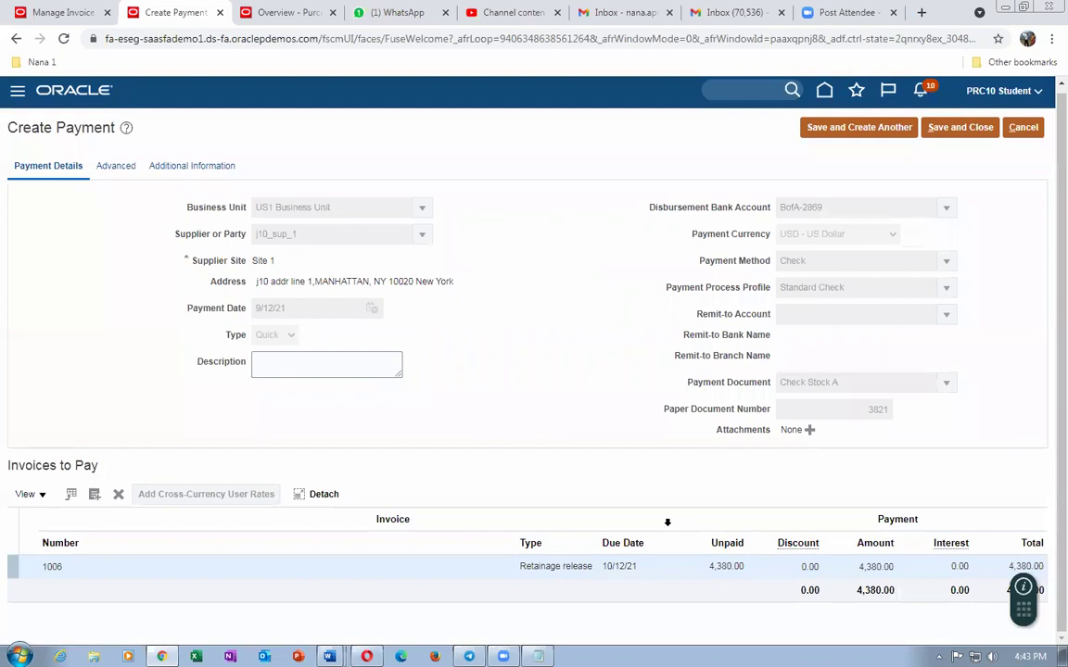
click(962, 127)
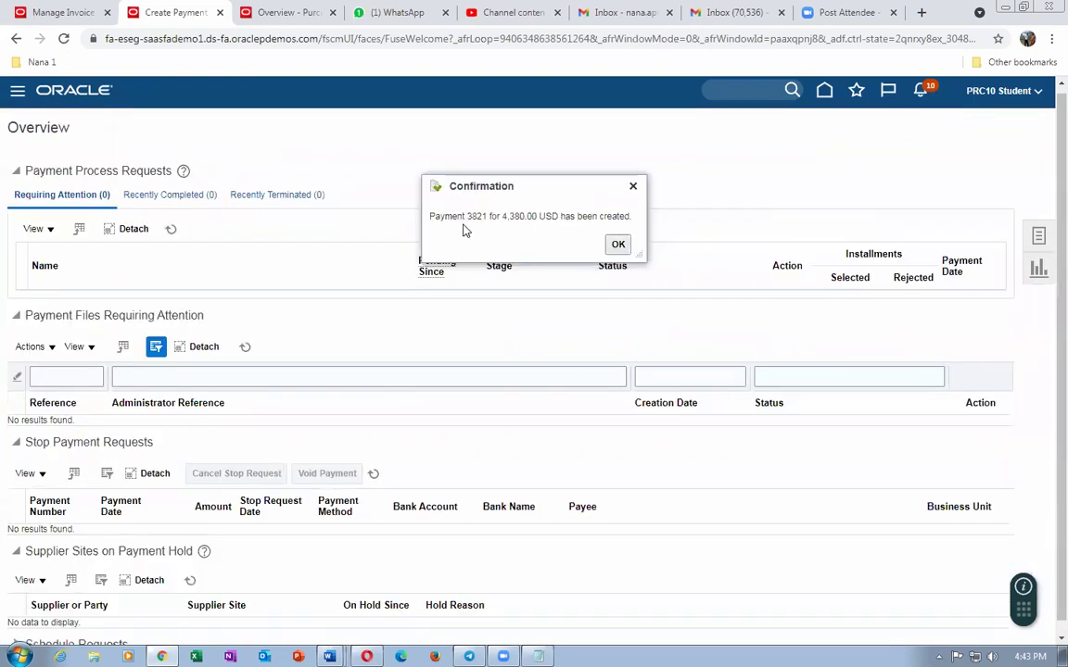
click(616, 243)
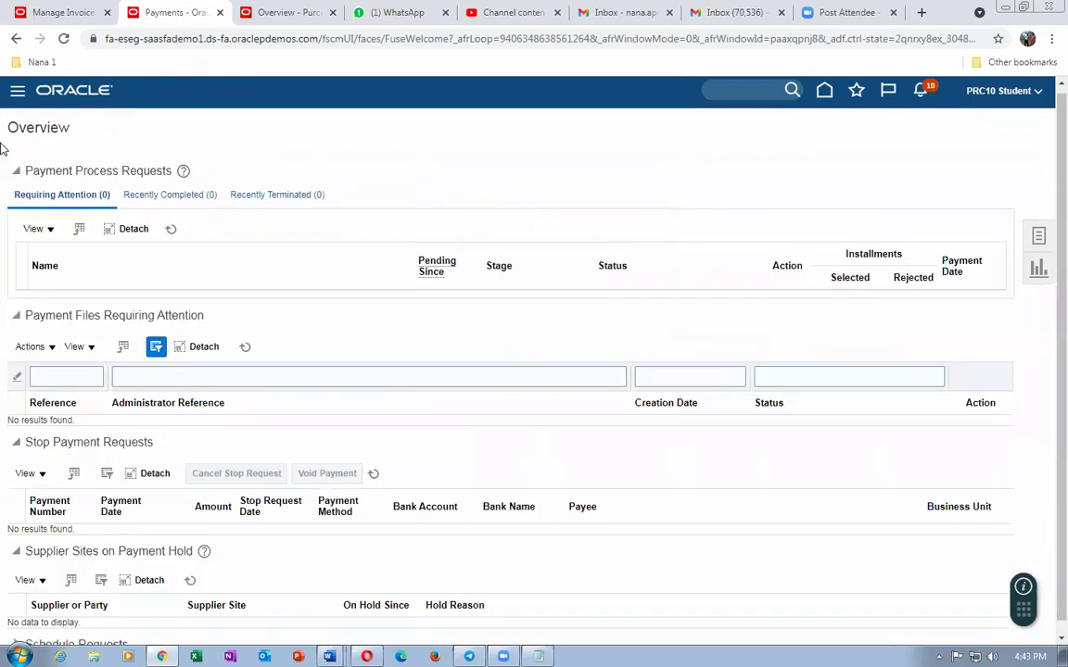
Return to invoice 1006 and close it to get back to the Manage Invoices search results
click(51, 12)
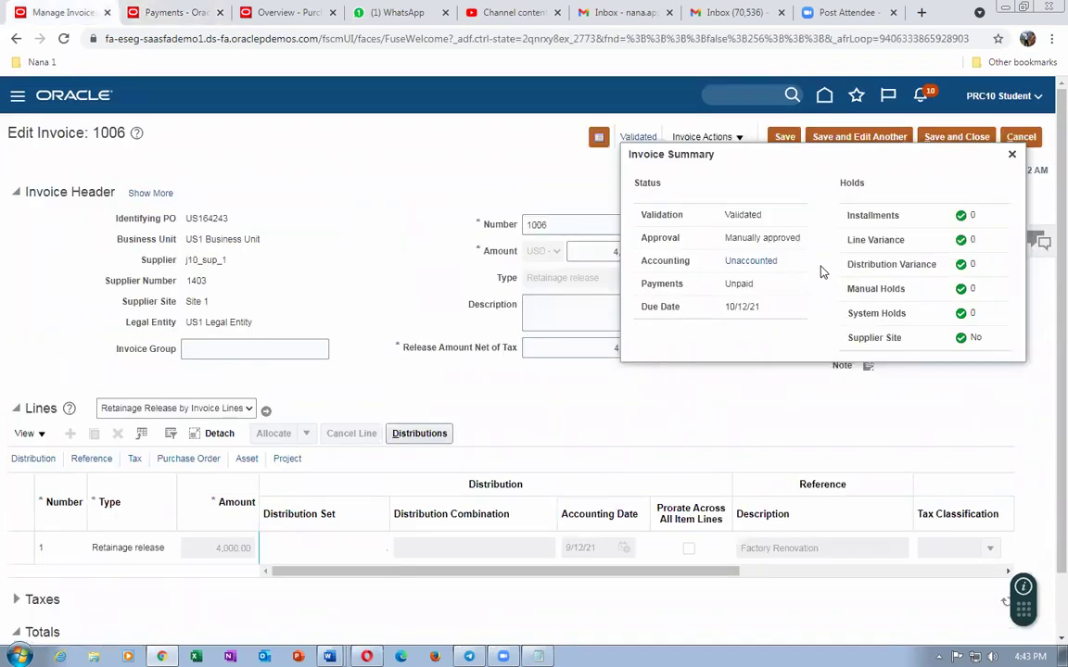
click(1011, 154)
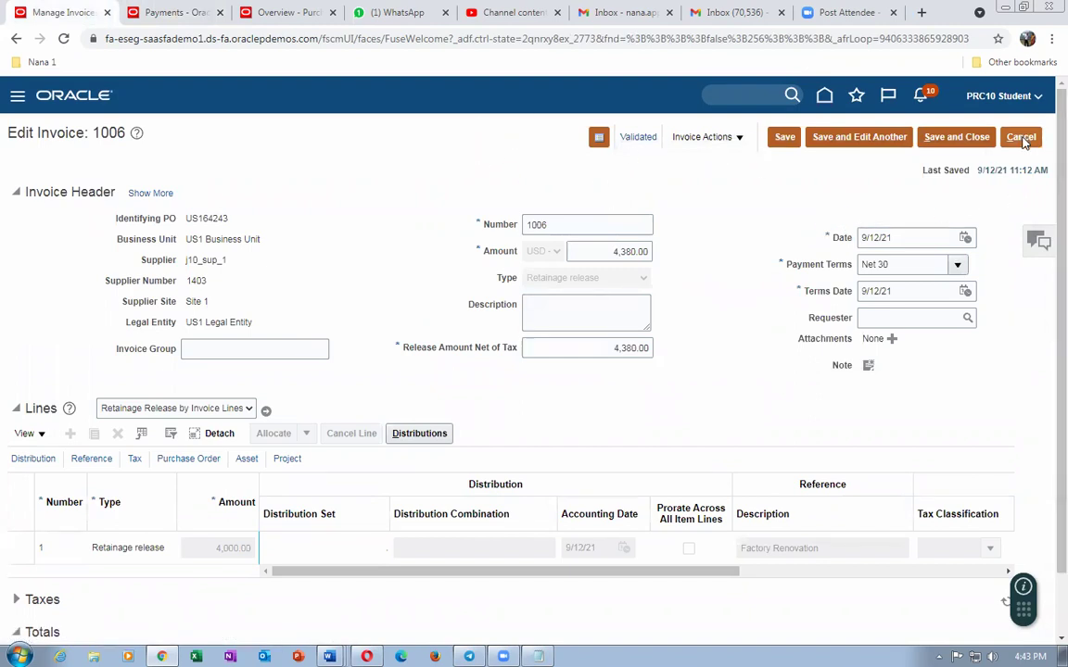
click(970, 137)
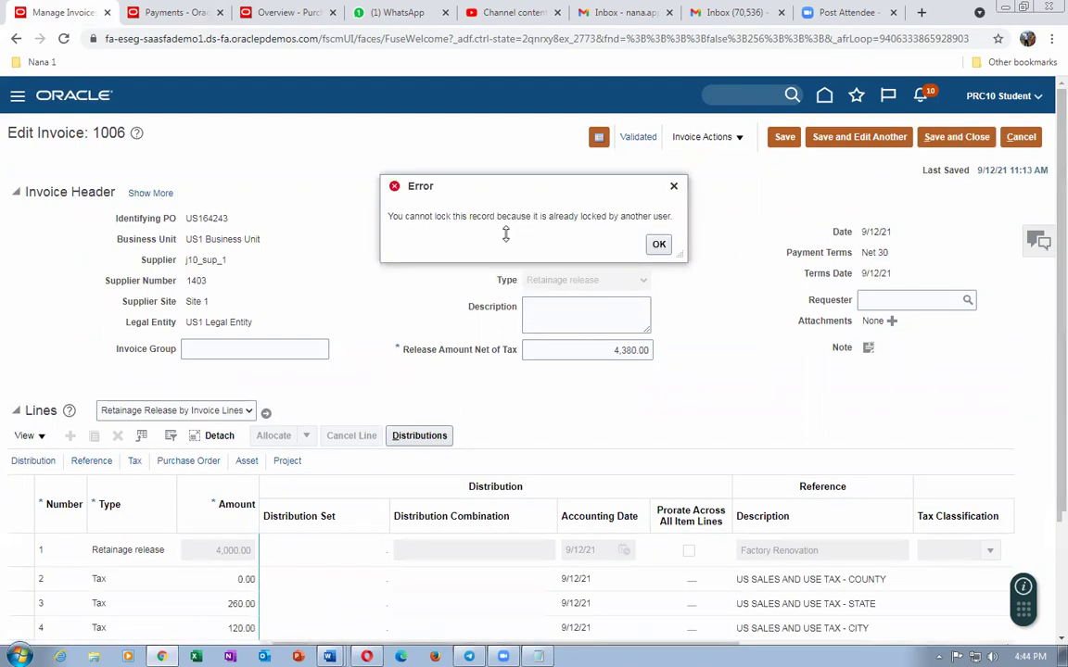
click(659, 244)
click(1021, 139)
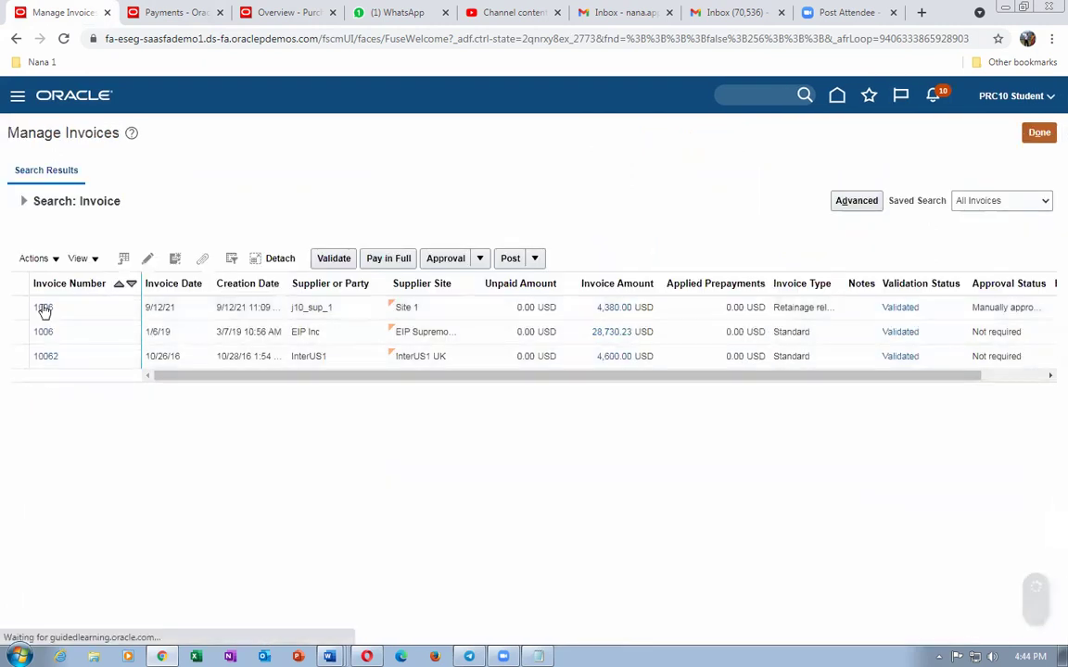
Search for invoice 1006 again, review its payment status in the invoice summary, and leave Manage Invoices
click(24, 199)
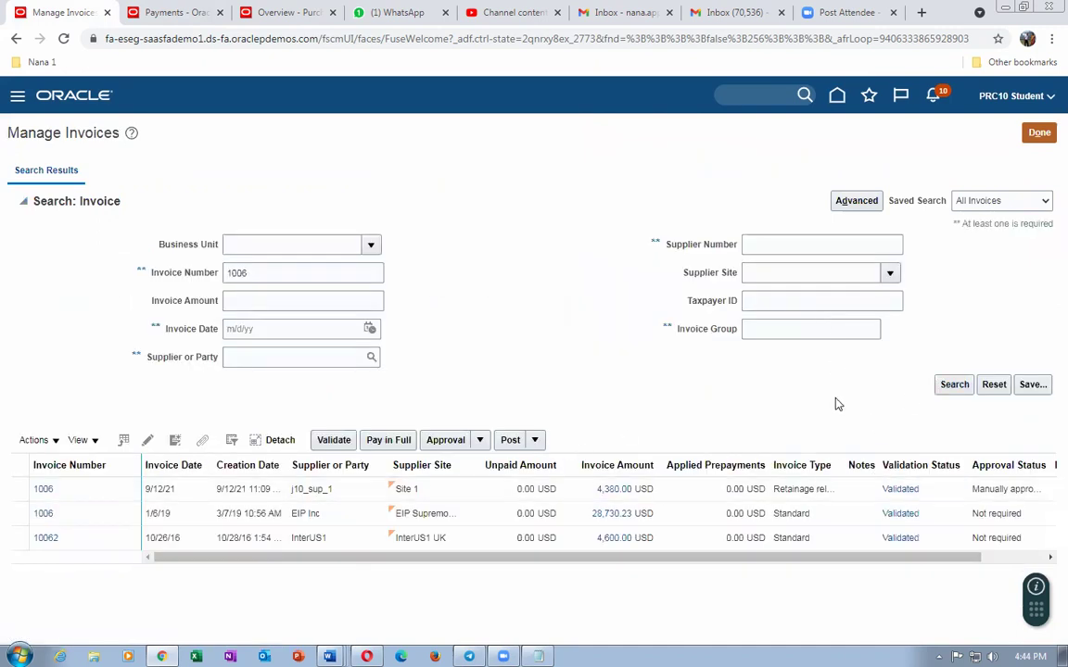
click(954, 385)
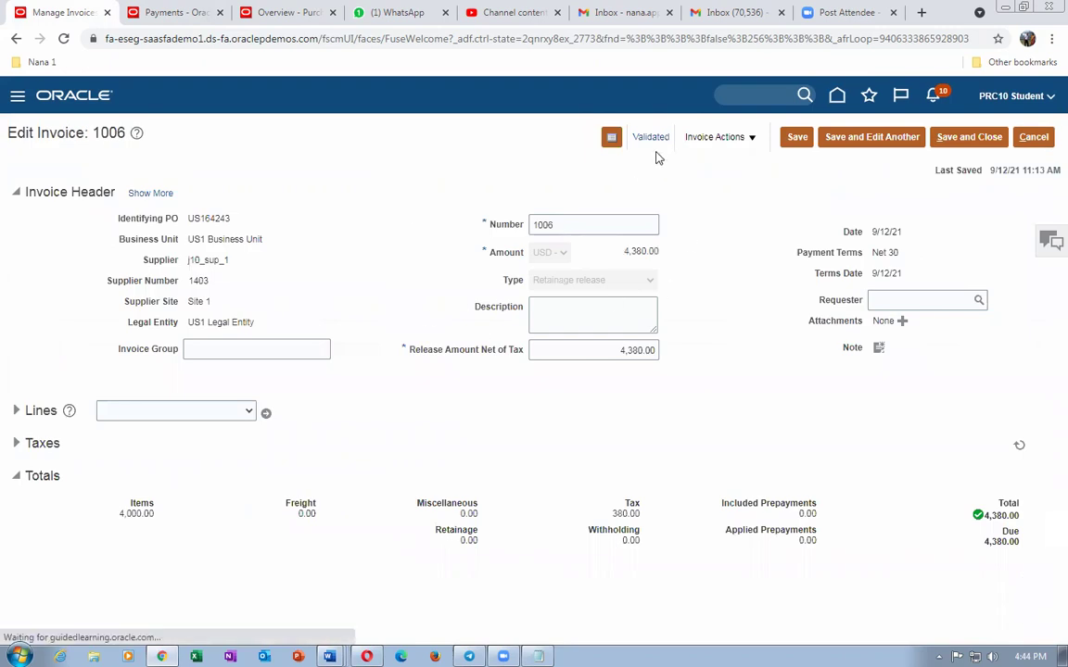
click(651, 138)
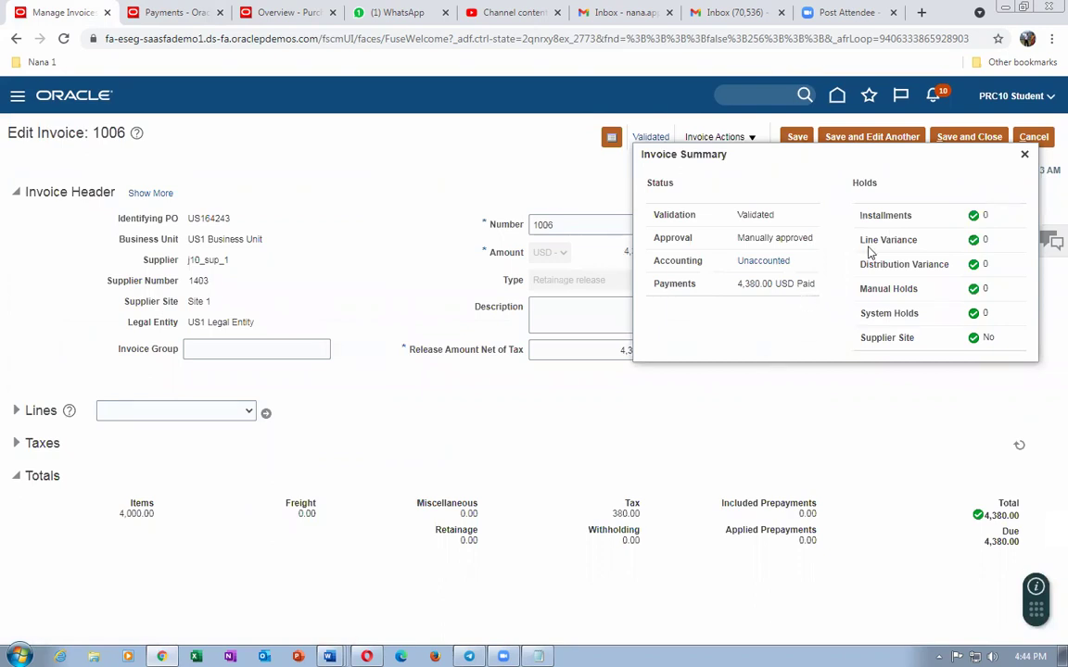
click(1024, 155)
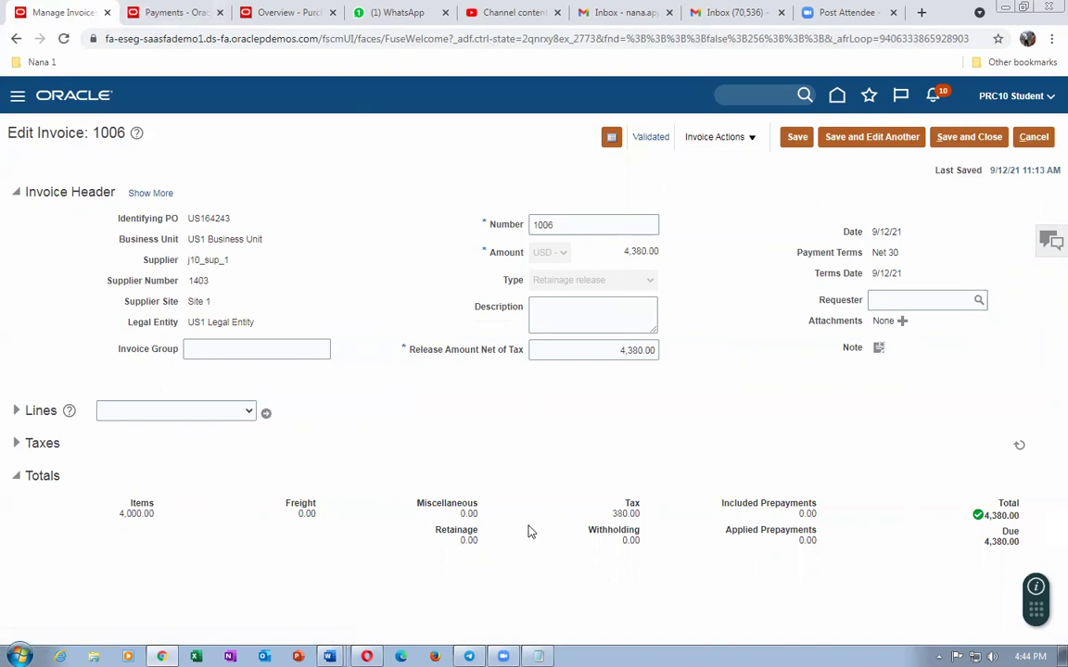
click(1034, 136)
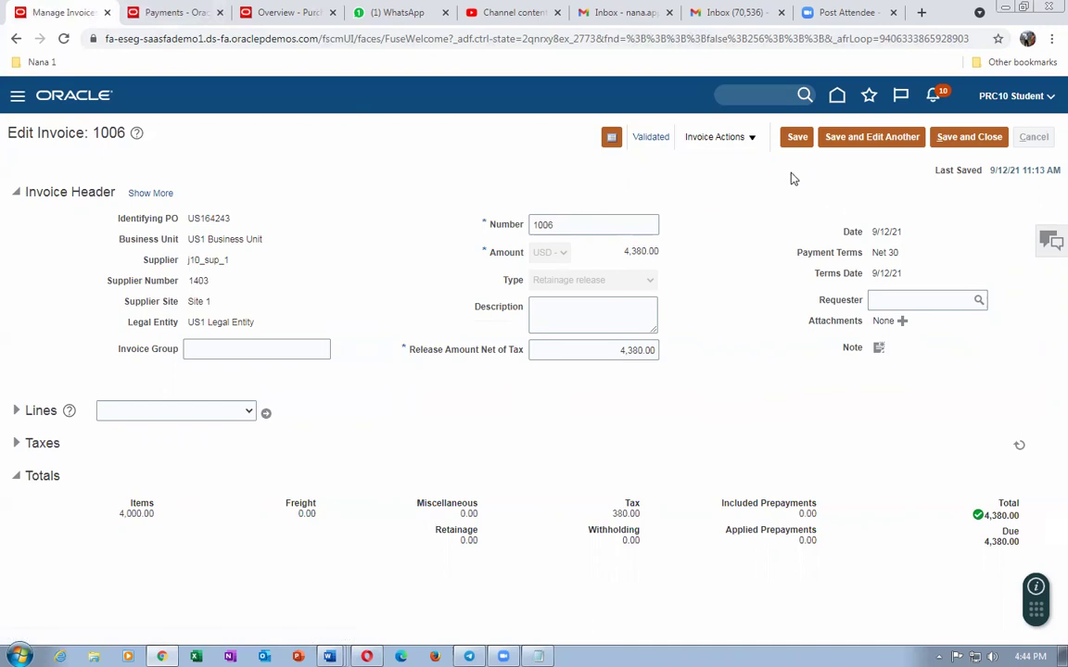
click(1039, 133)
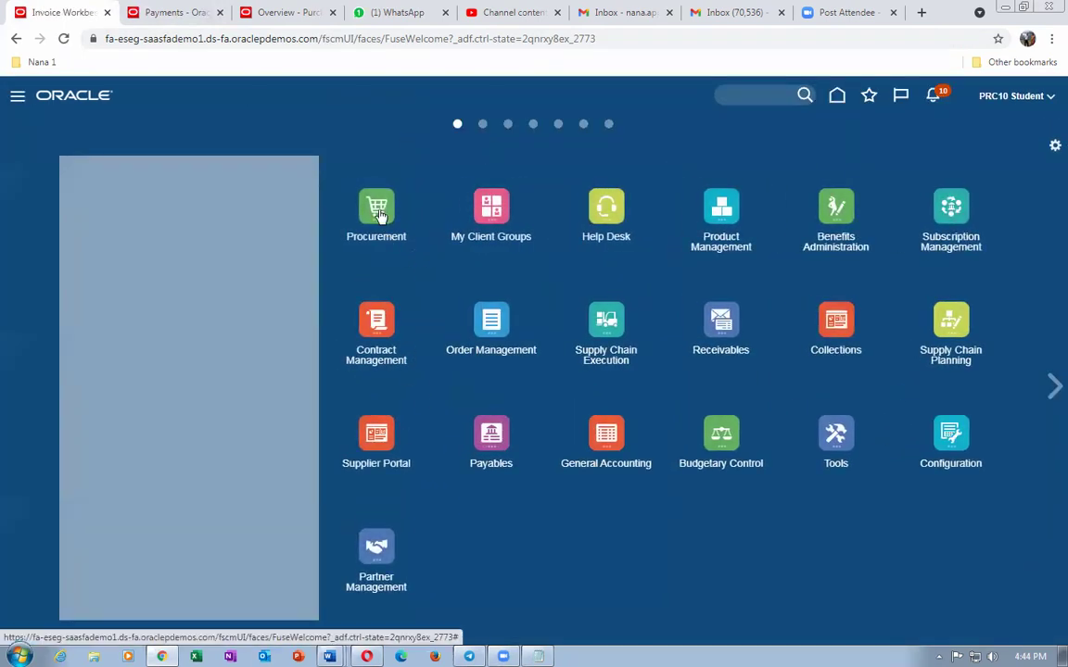
In the Purchase Orders work area, search Manage Orders for the purchase order identified on invoice 1006
click(379, 215)
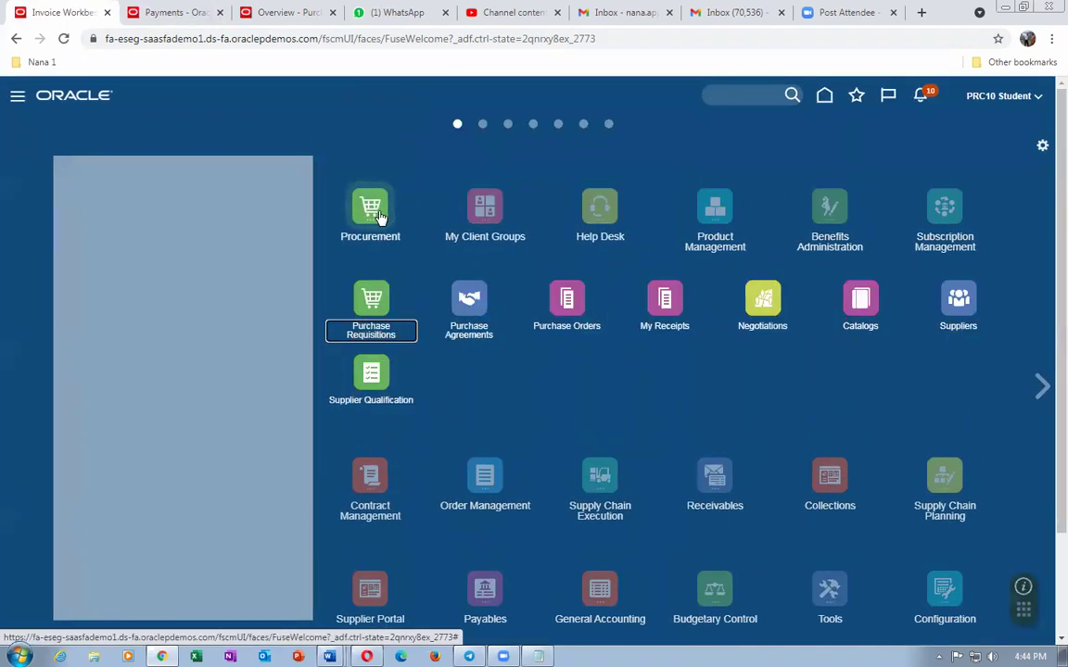
click(582, 310)
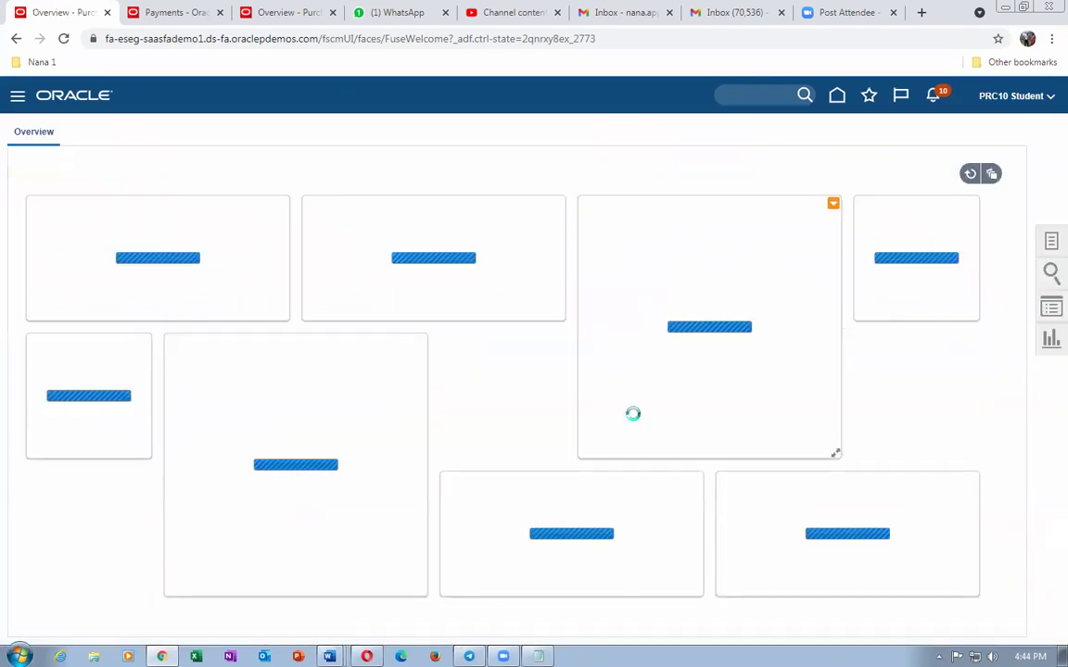
click(1050, 242)
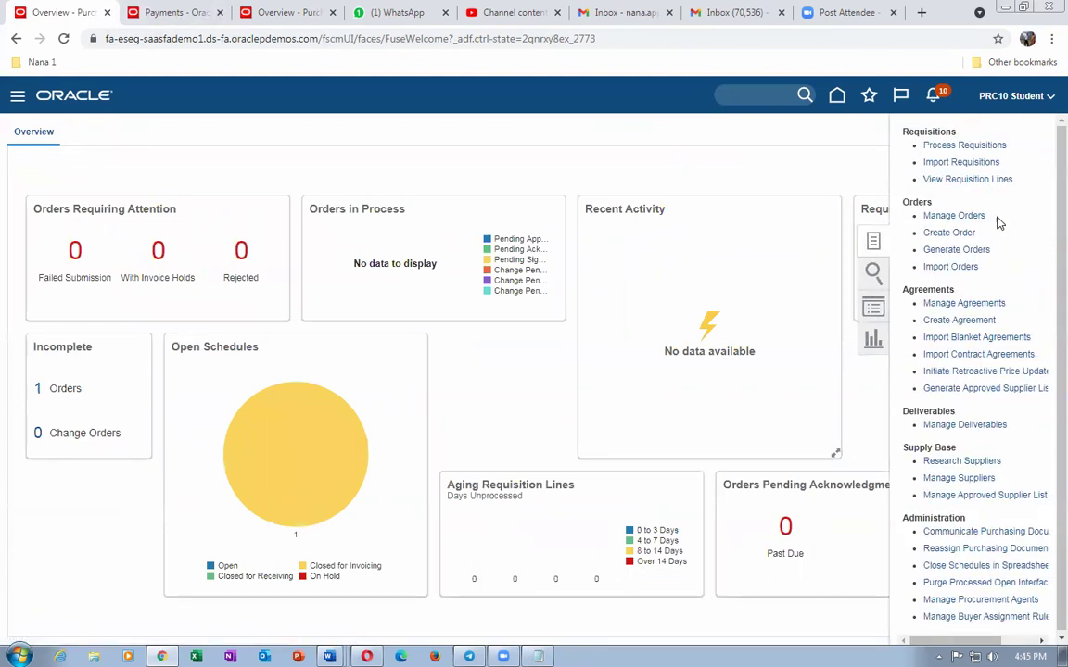
click(947, 232)
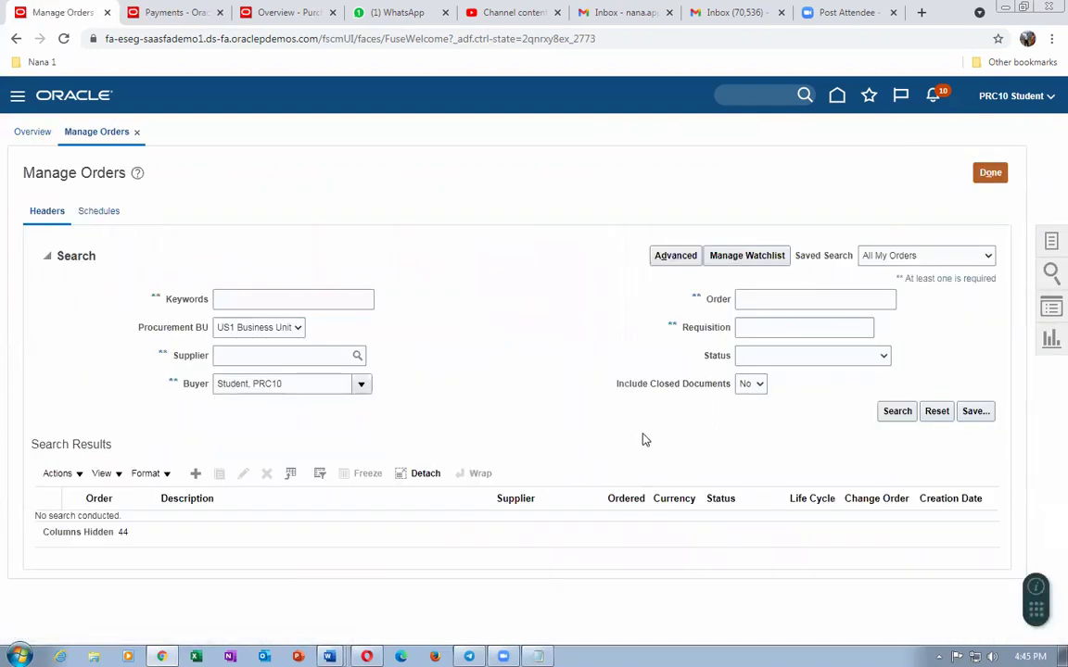
click(806, 303)
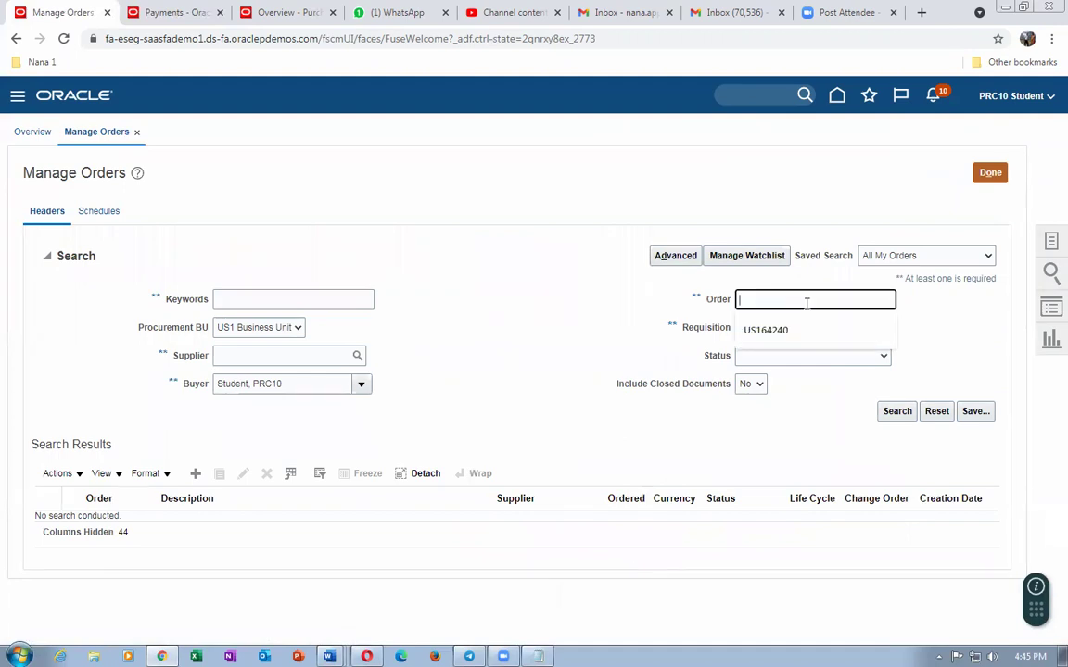
text(US164243)
key(Tab)
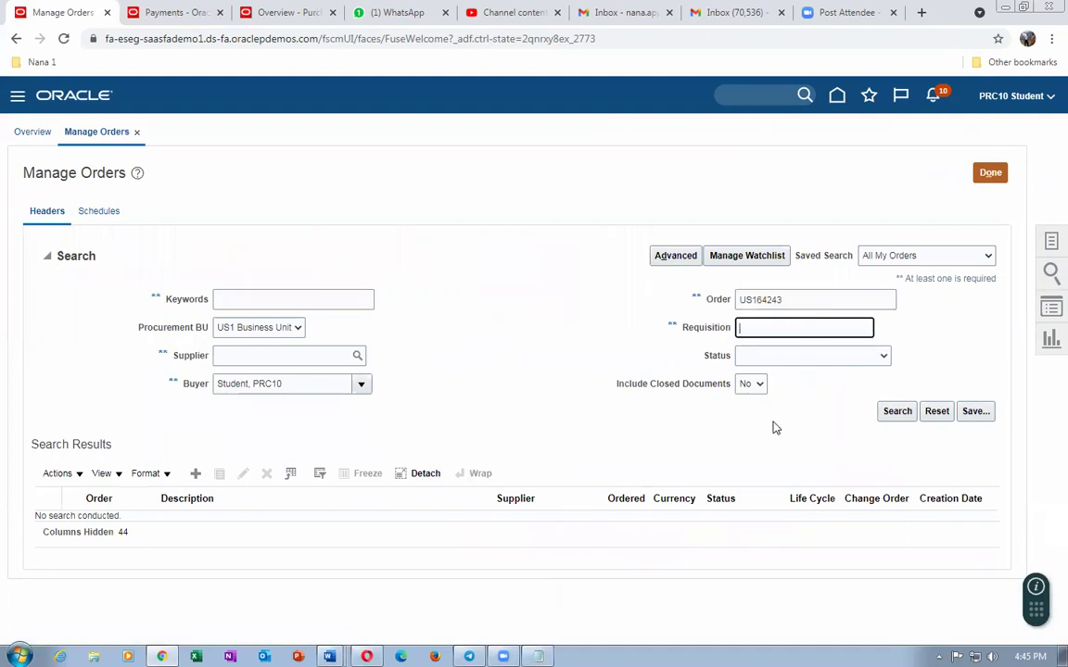
click(892, 419)
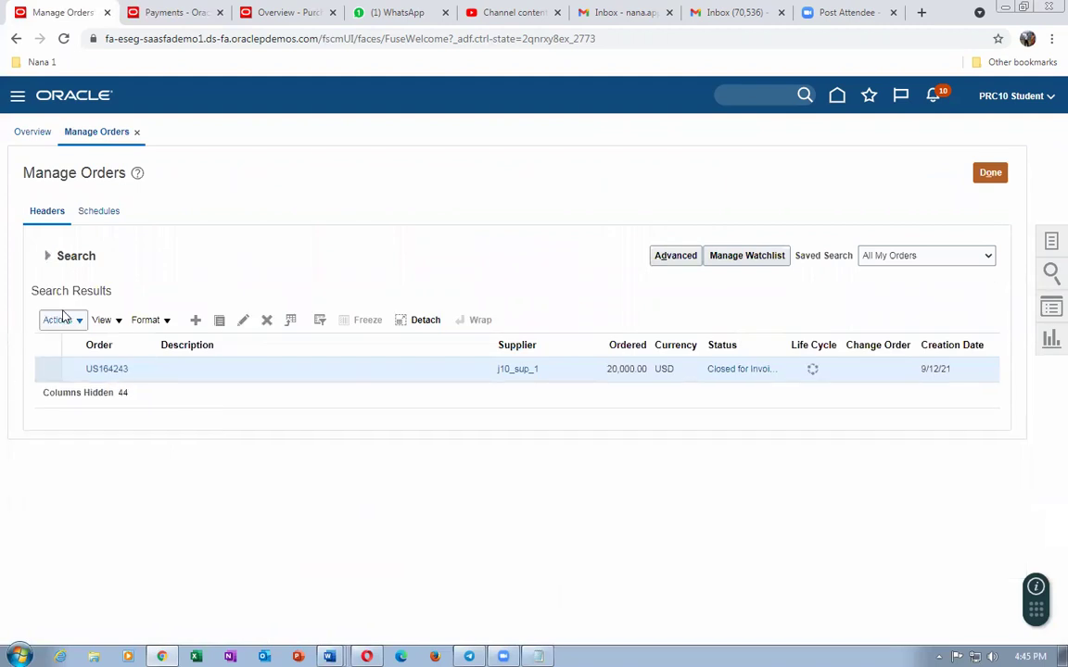
Try to cancel the purchase order found with the reason "test cancel", then leave Manage Orders
click(57, 320)
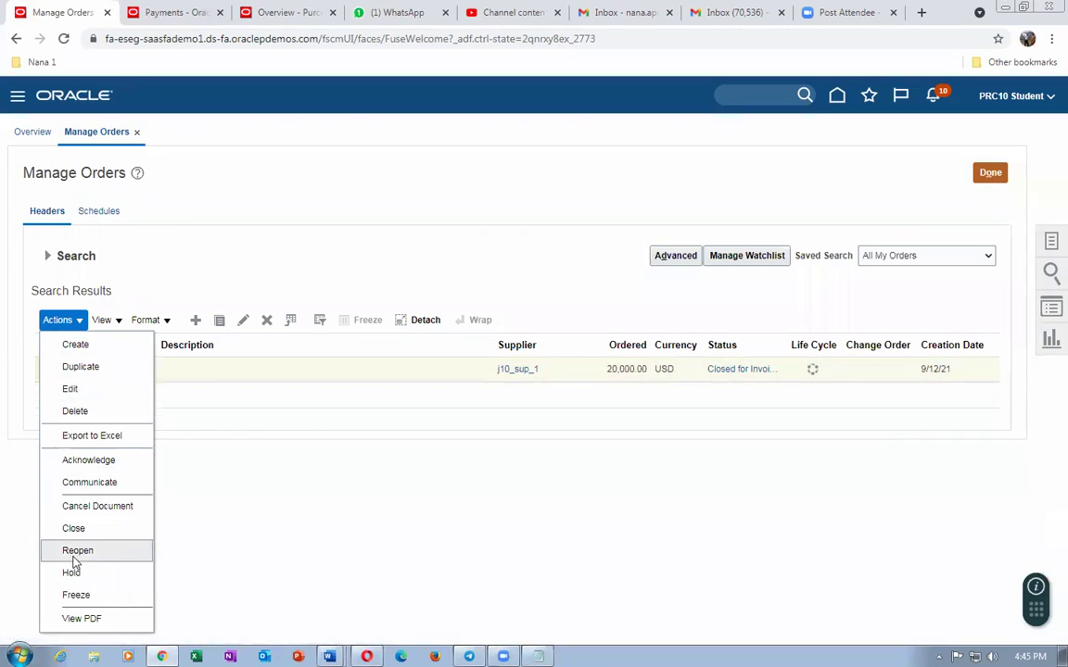
click(96, 507)
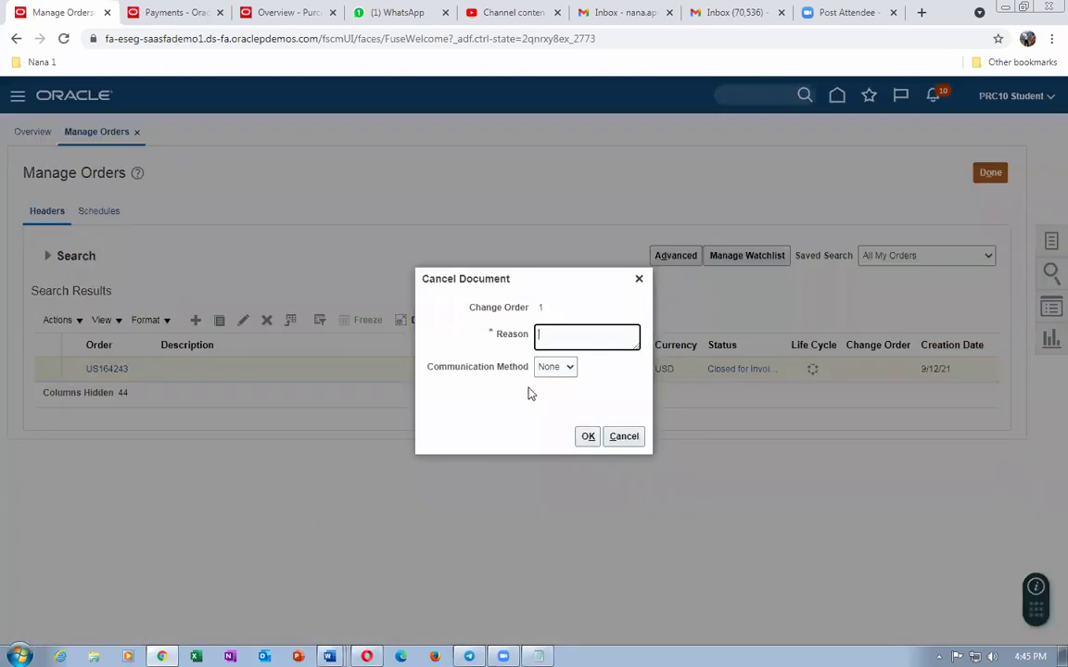
text(test cancel)
click(587, 436)
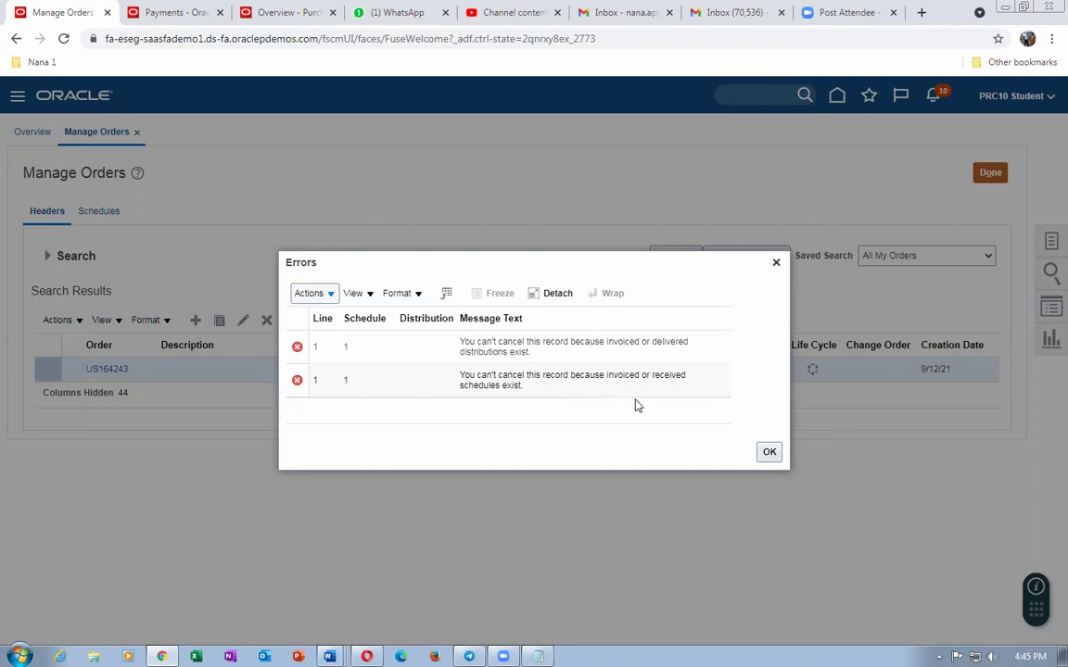
click(768, 454)
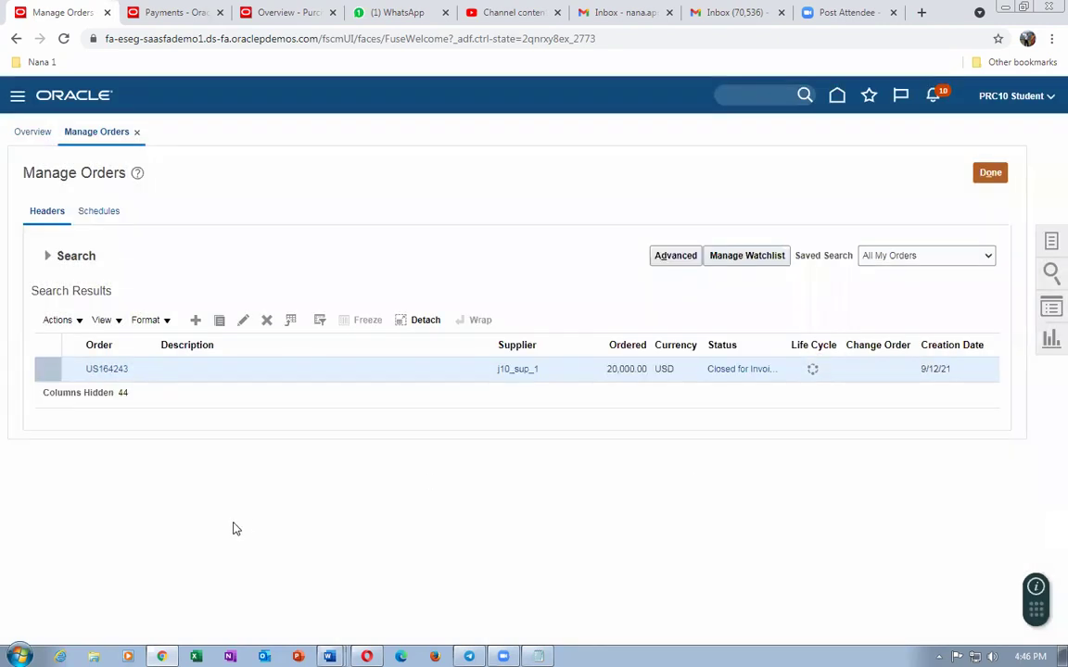
click(982, 174)
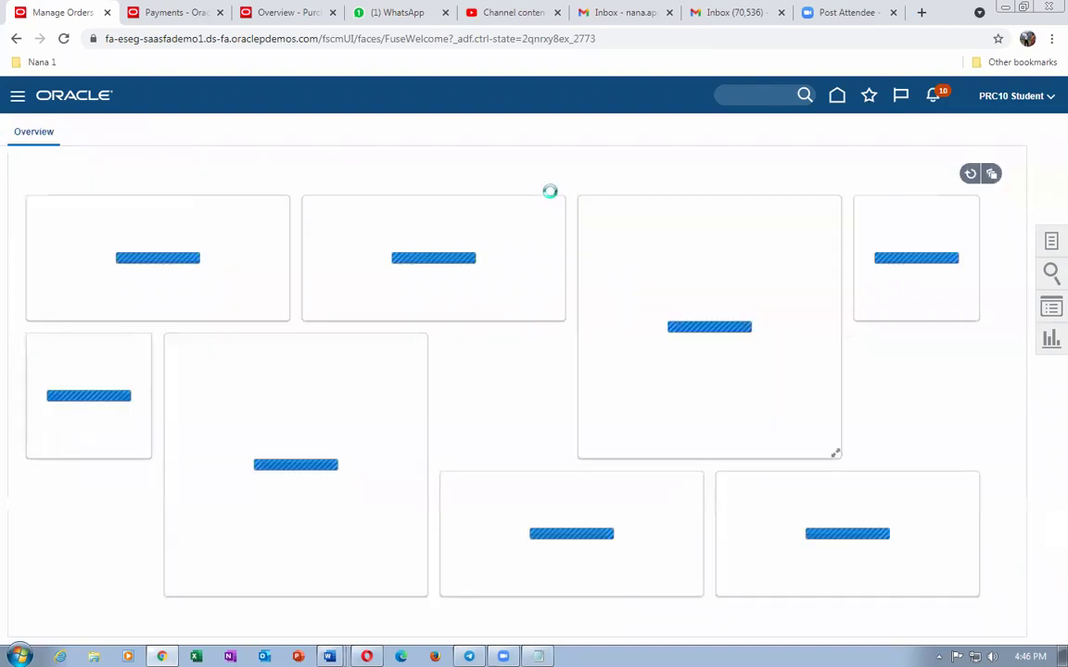